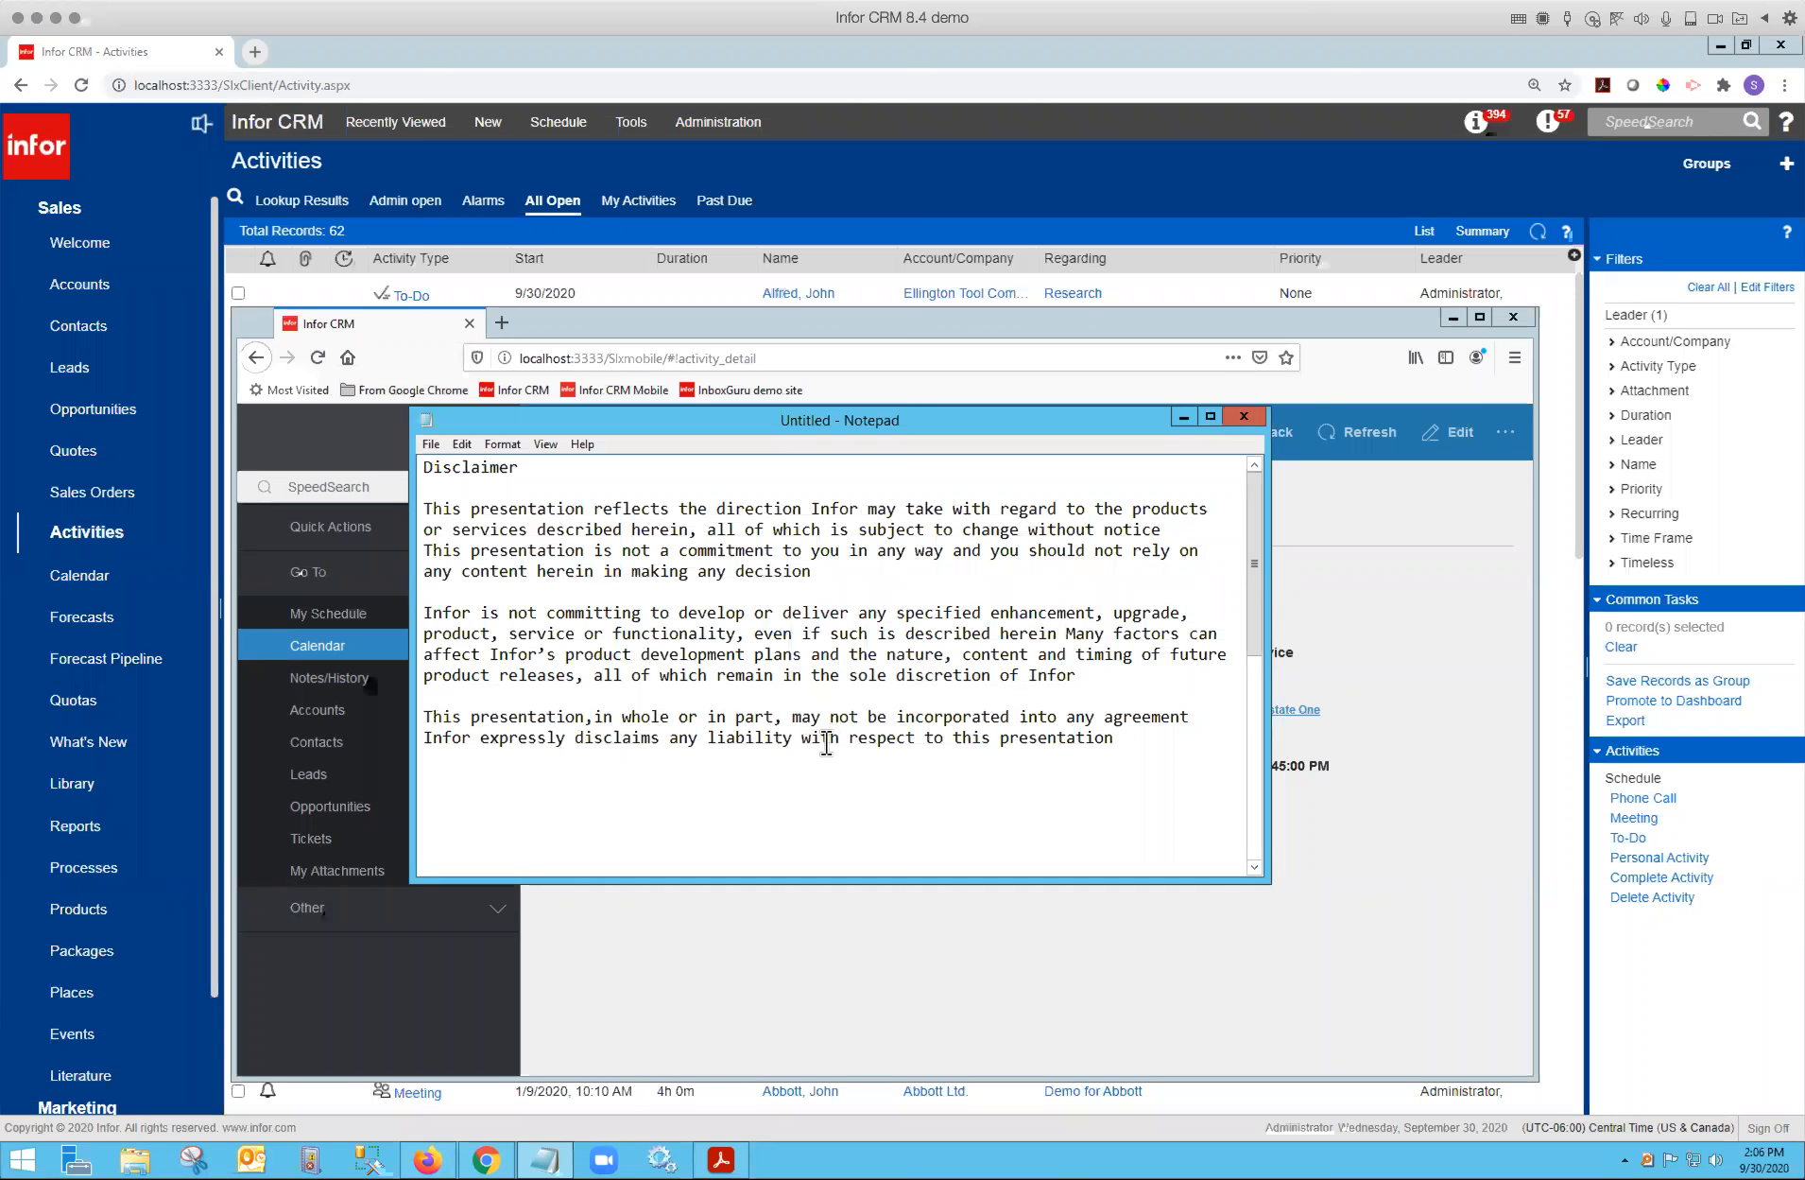
Return to the CRM, open the Abbott Ltd. account record and save it.
{"action": "left_click", "coordinate": [896, 168]}
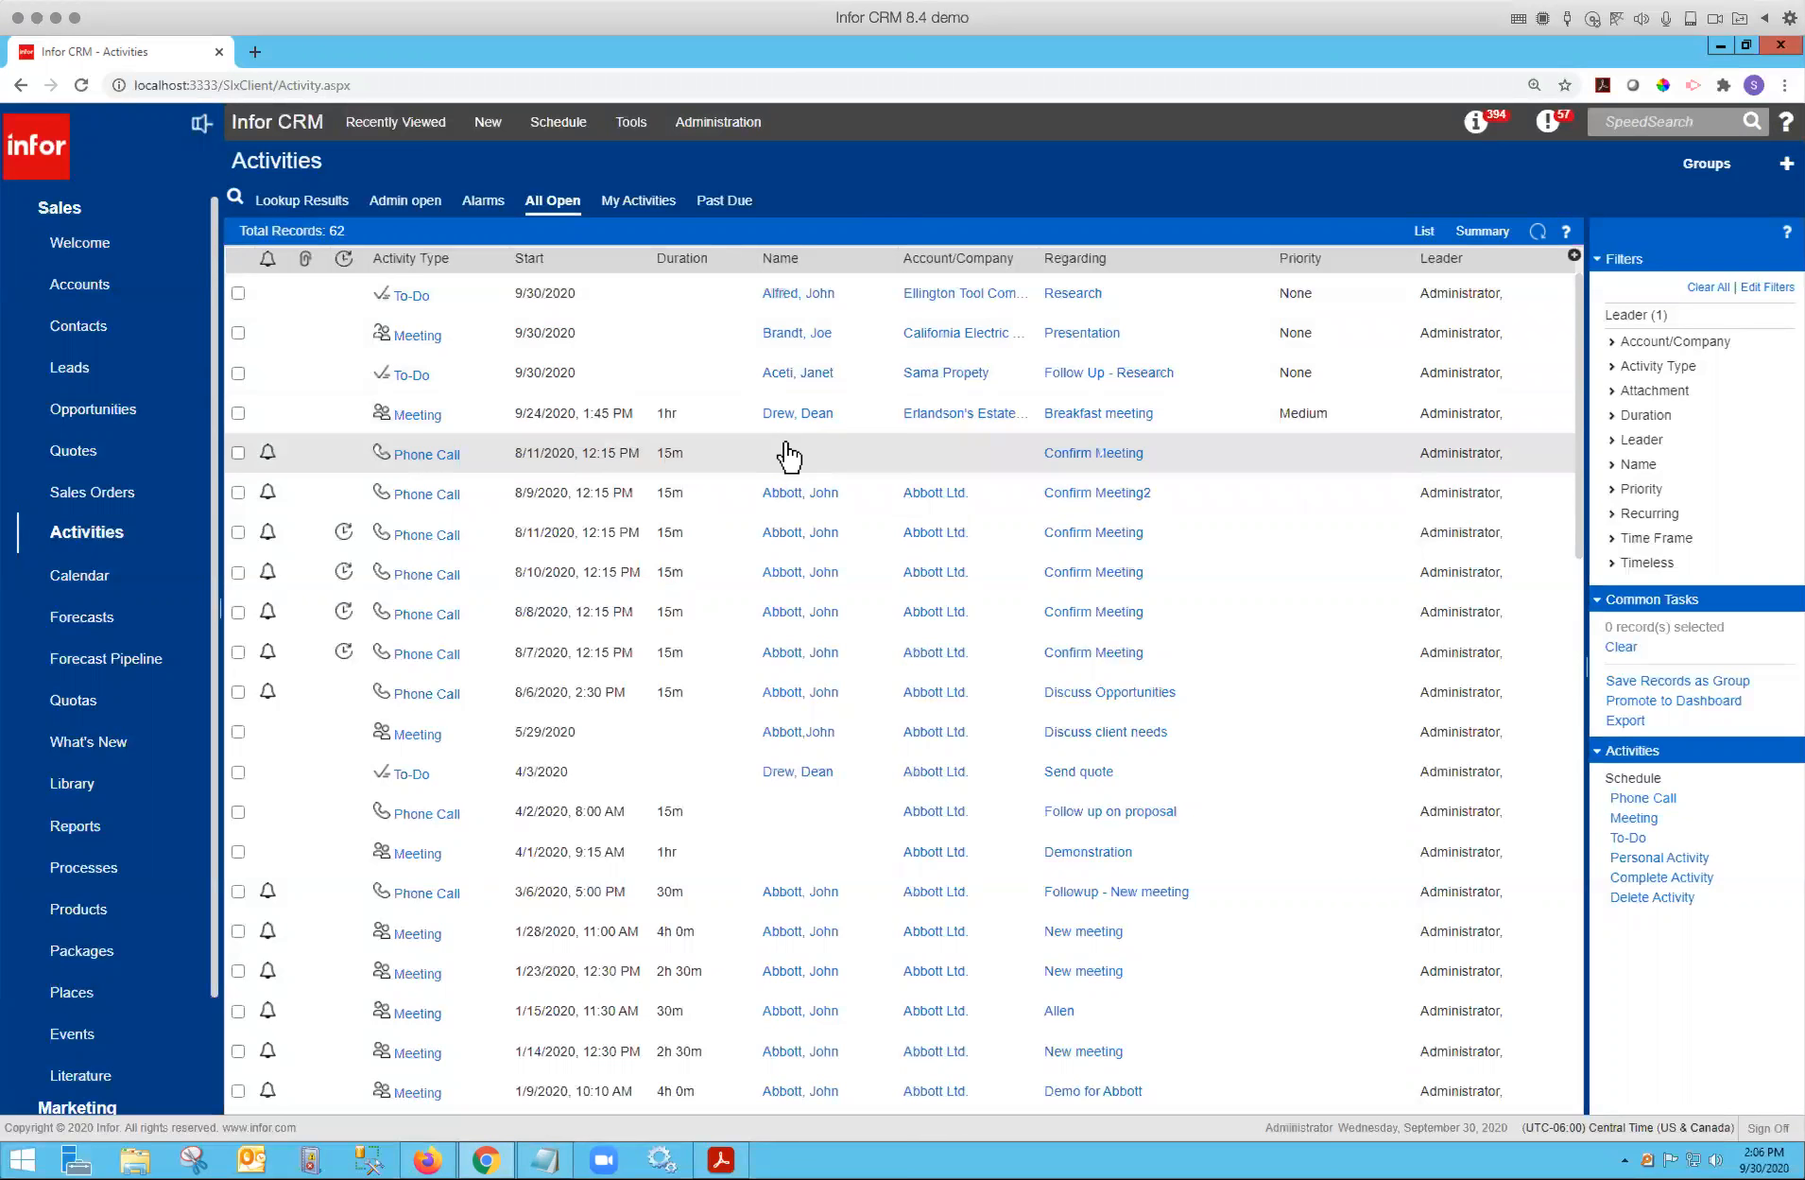
{"action": "left_click", "coordinate": [98, 291]}
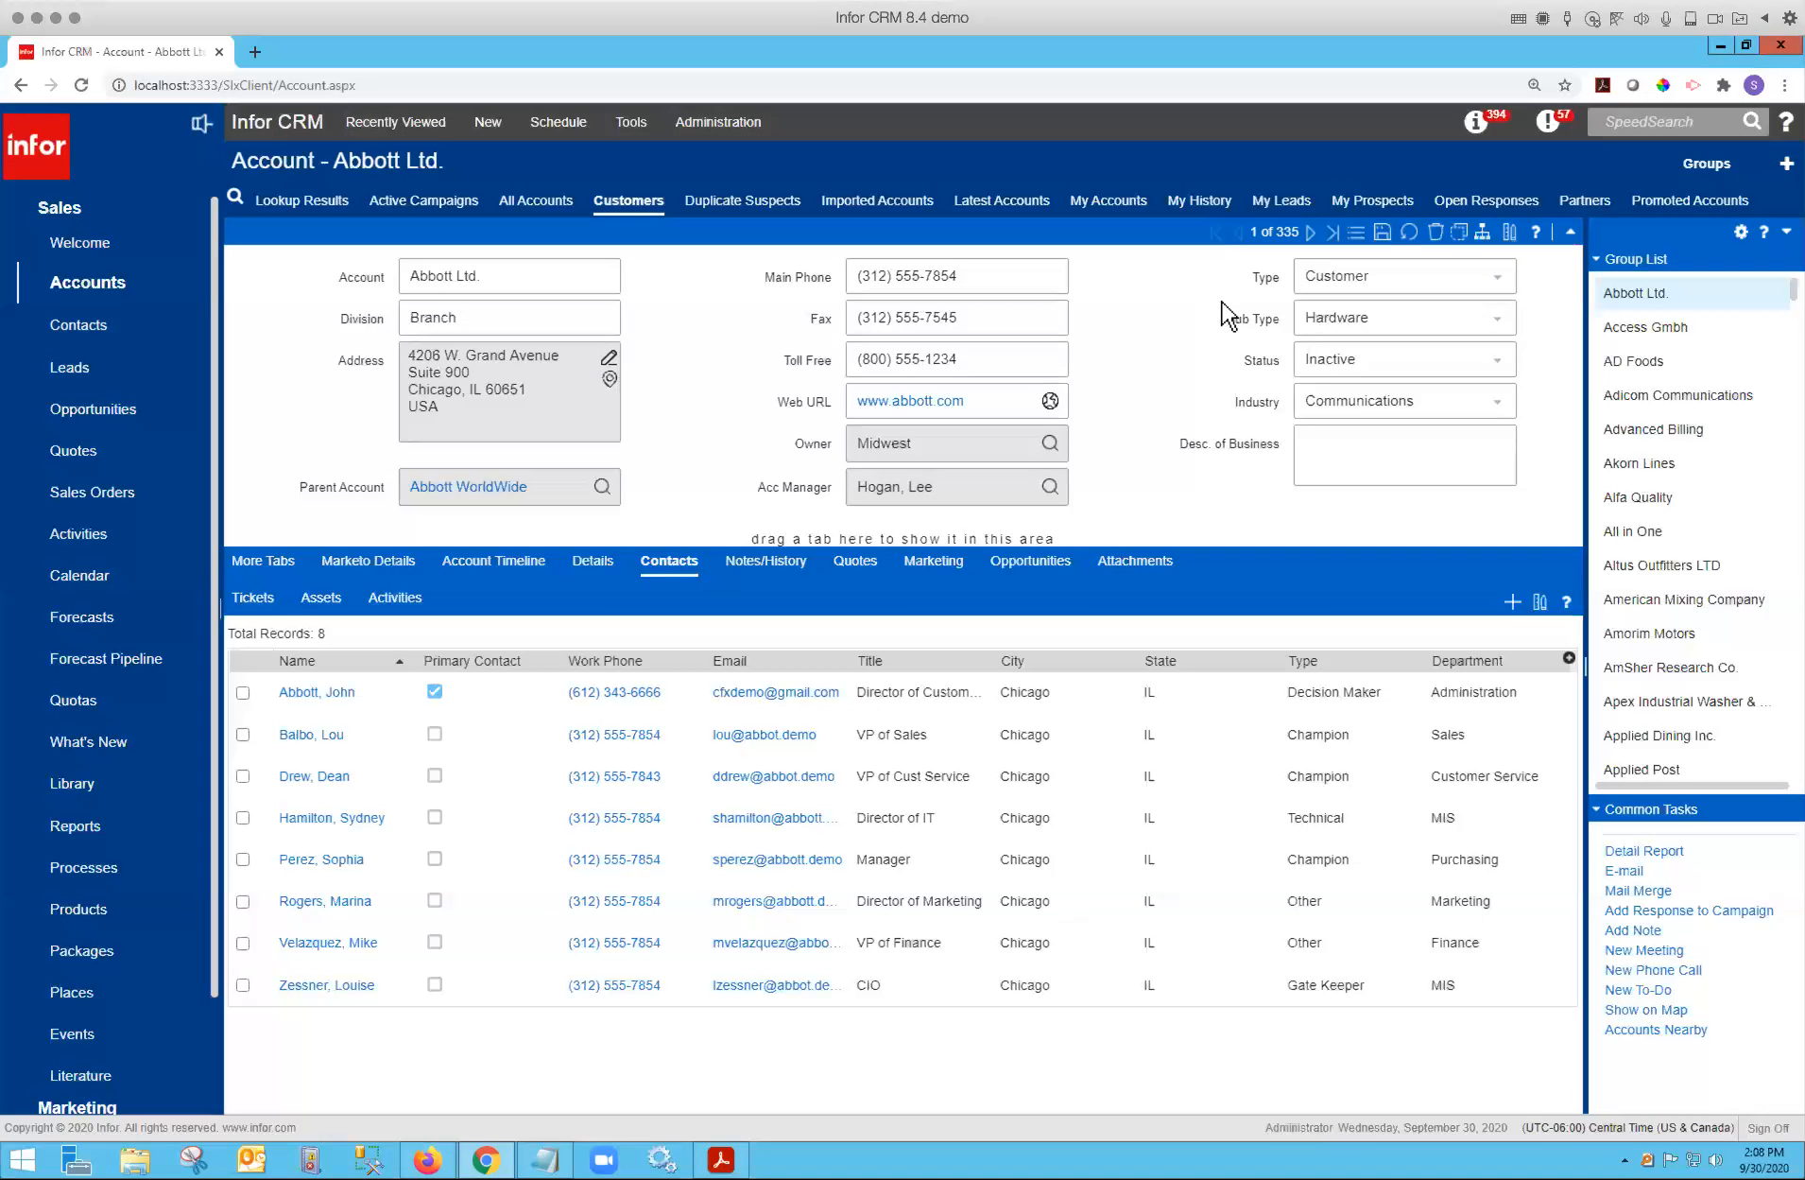
{"action": "left_click", "coordinate": [1386, 237]}
Open the Breakfast meeting activity from the Activities list and scroll through its associations list.
{"action": "left_click", "coordinate": [79, 533]}
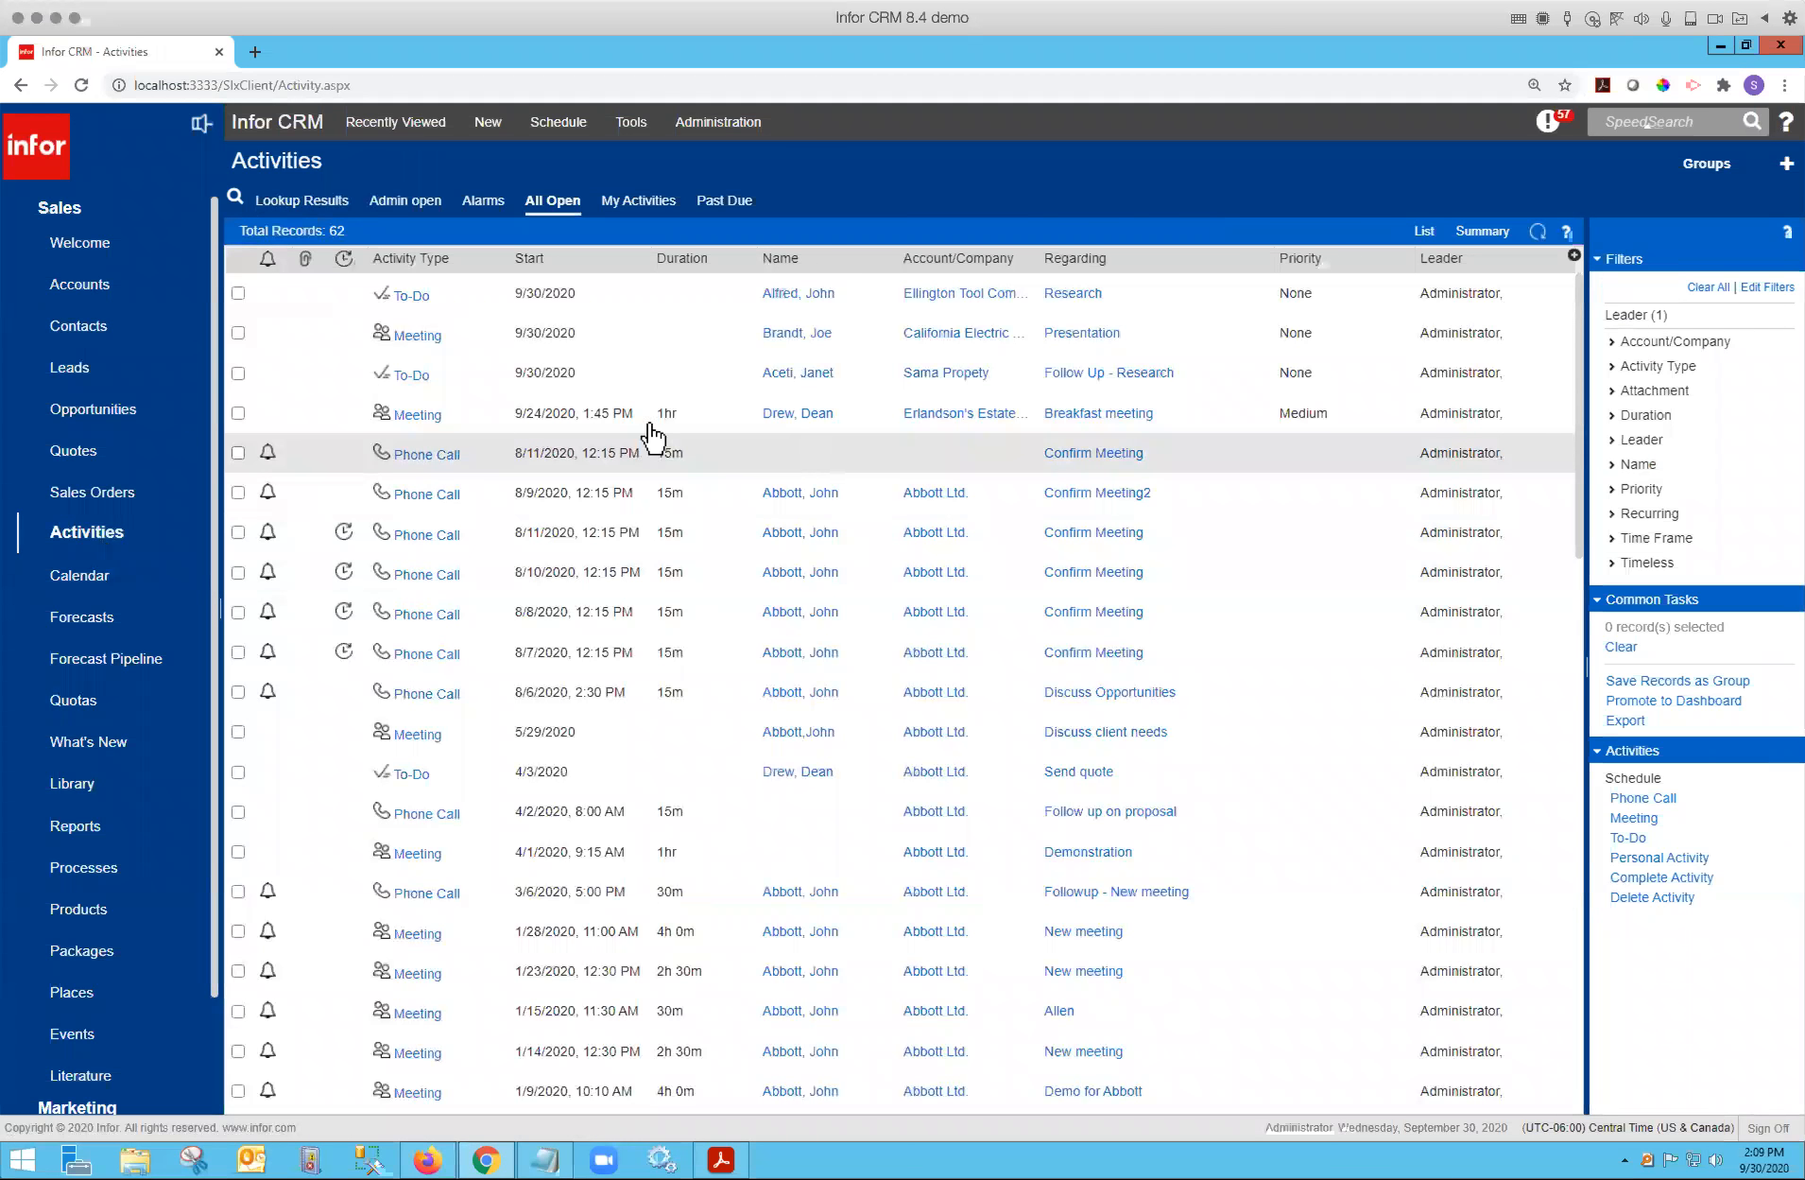
{"action": "left_click", "coordinate": [428, 416]}
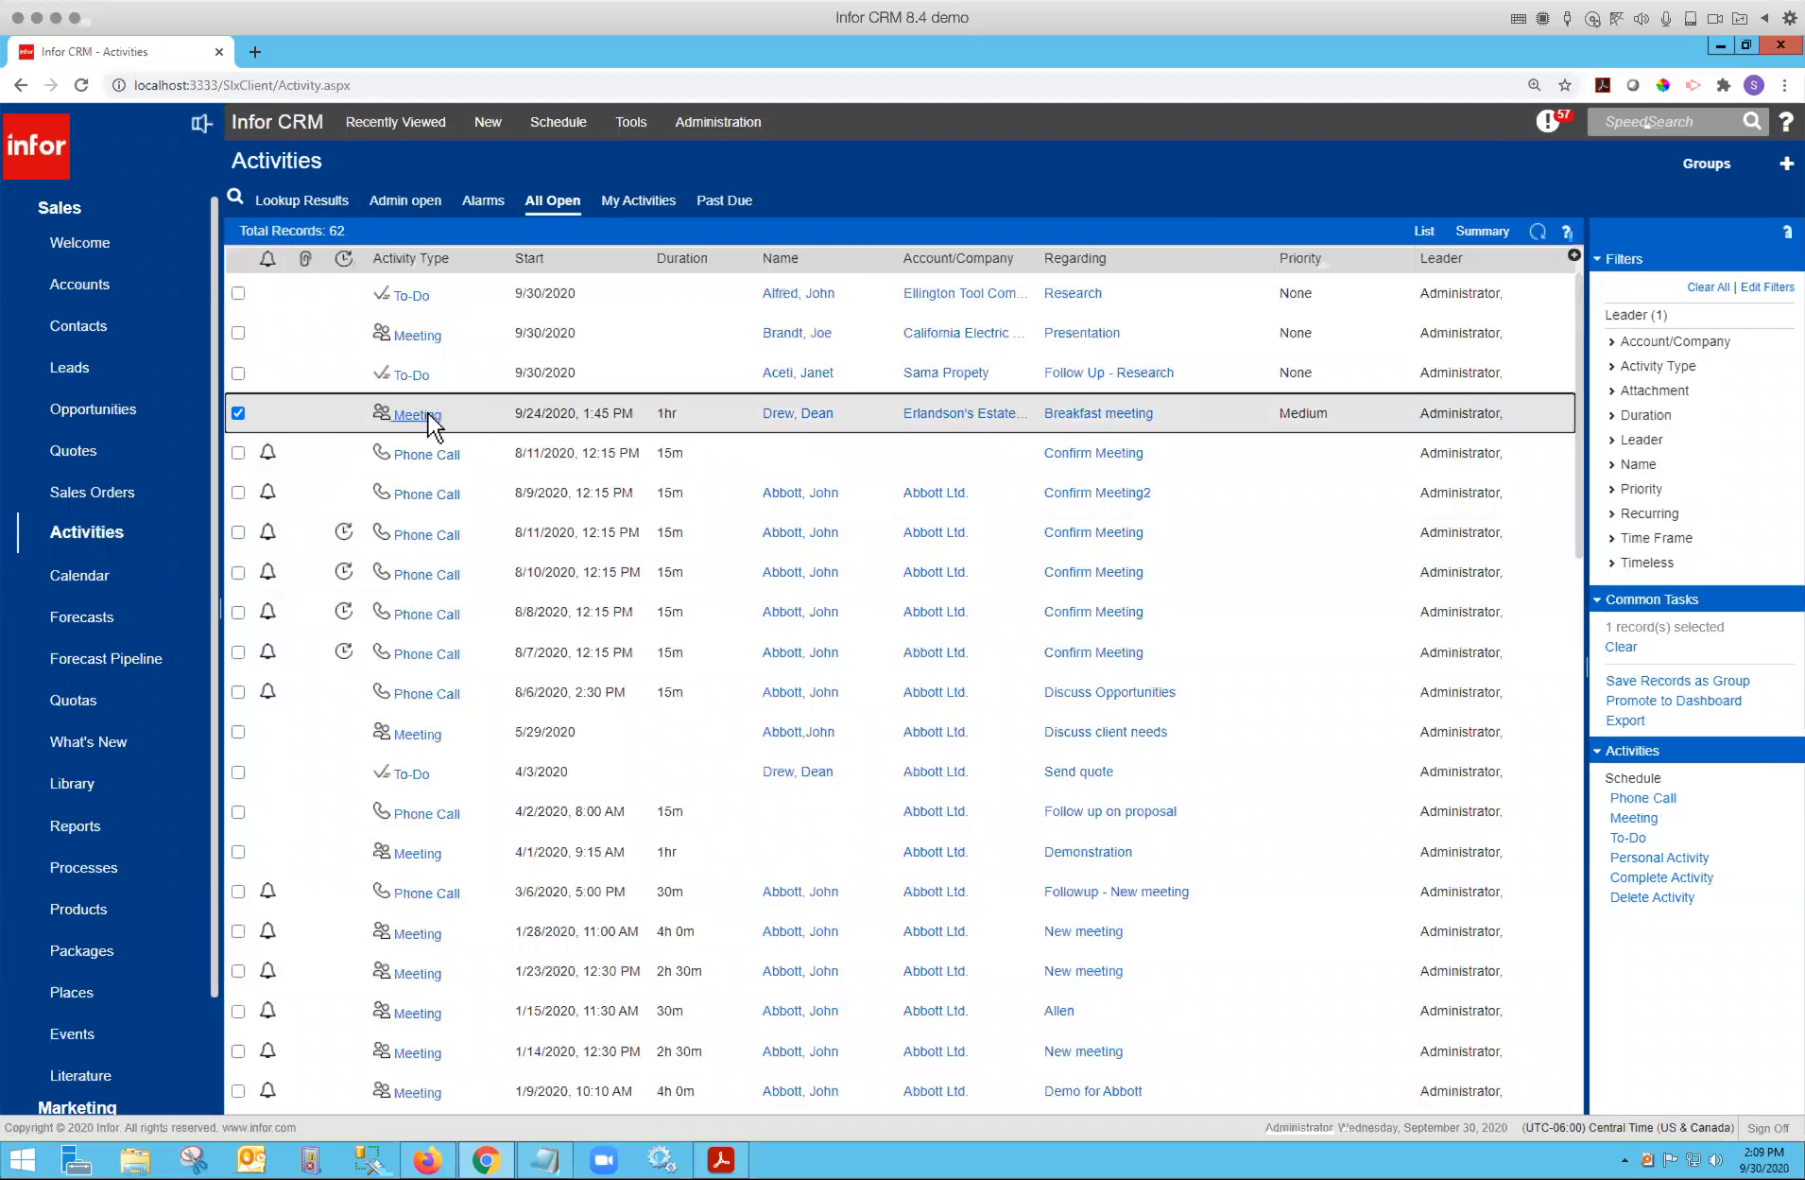
{"action": "left_click", "coordinate": [429, 413]}
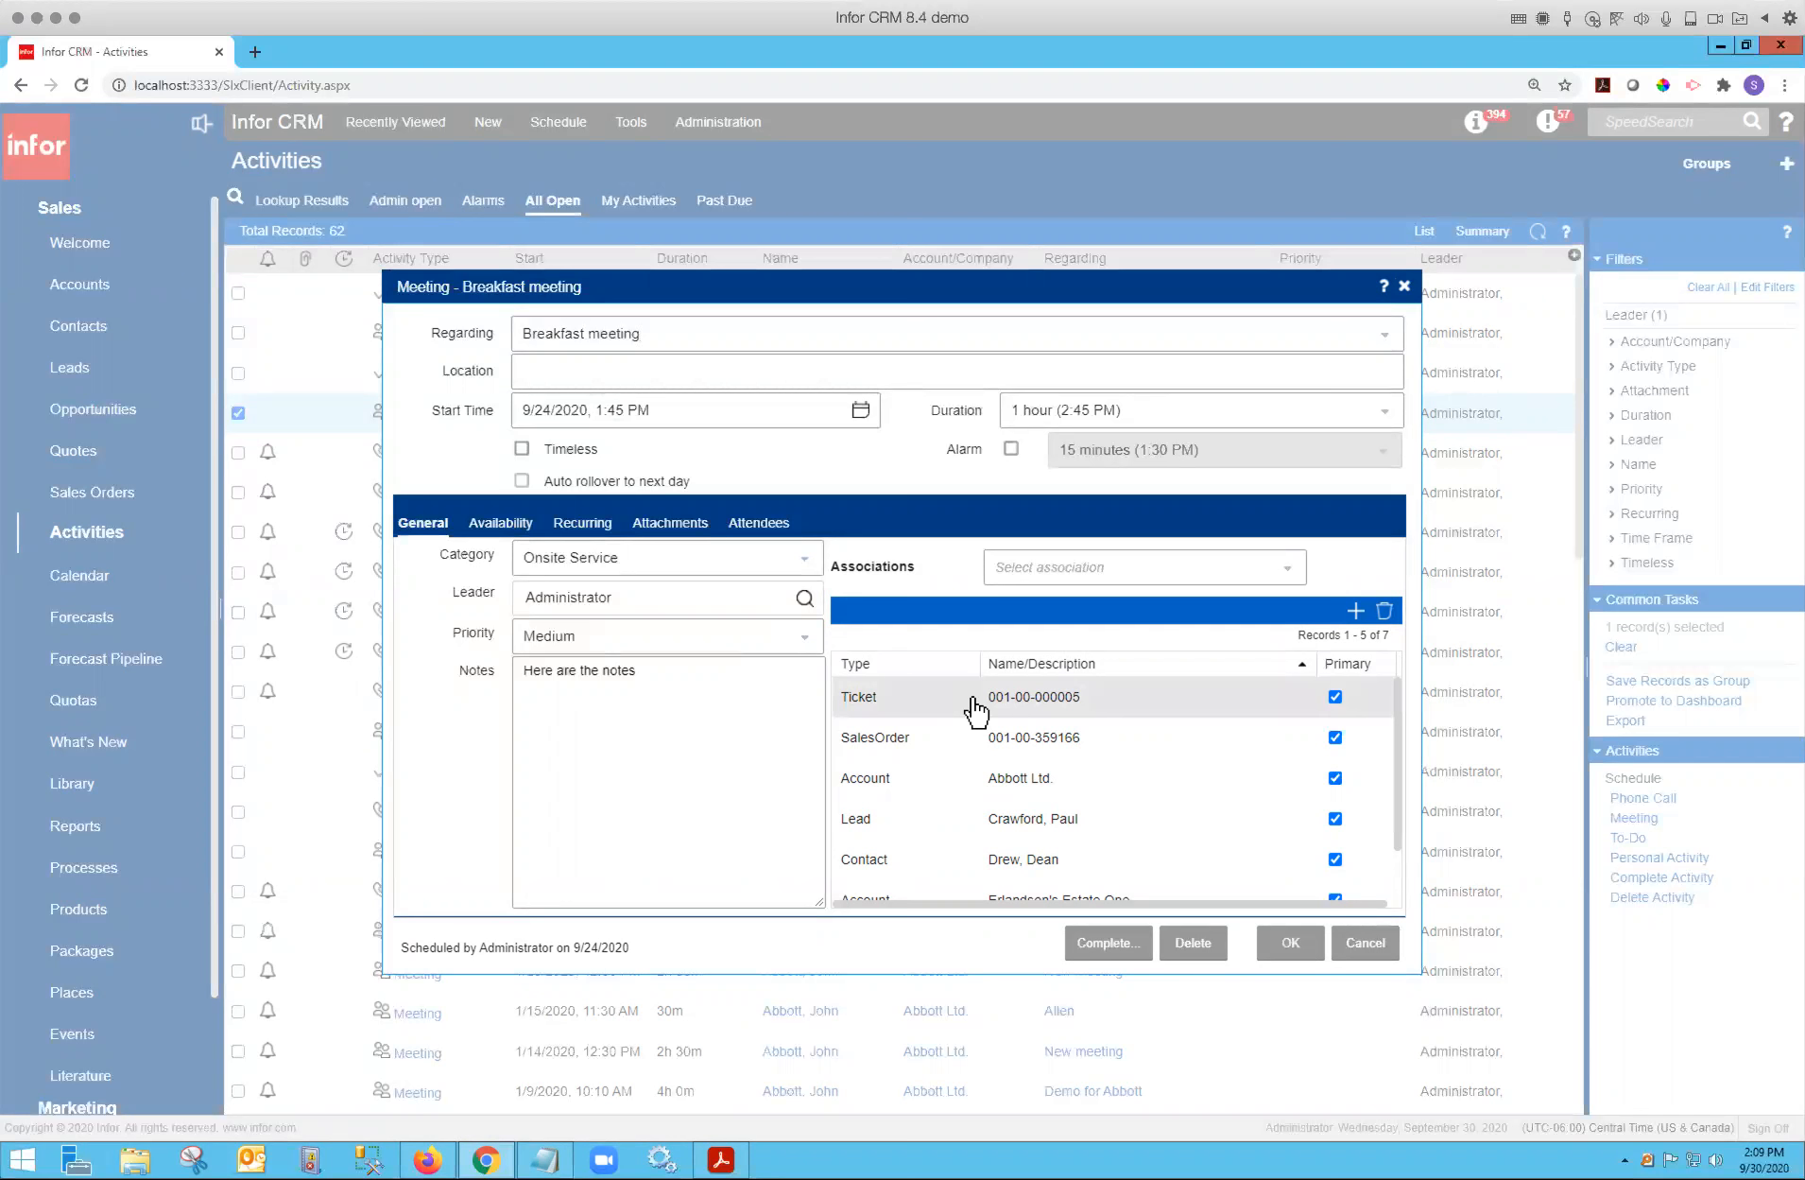
{"action": "scroll", "coordinate": [956, 745], "scroll_direction": "down", "scroll_amount": 1}
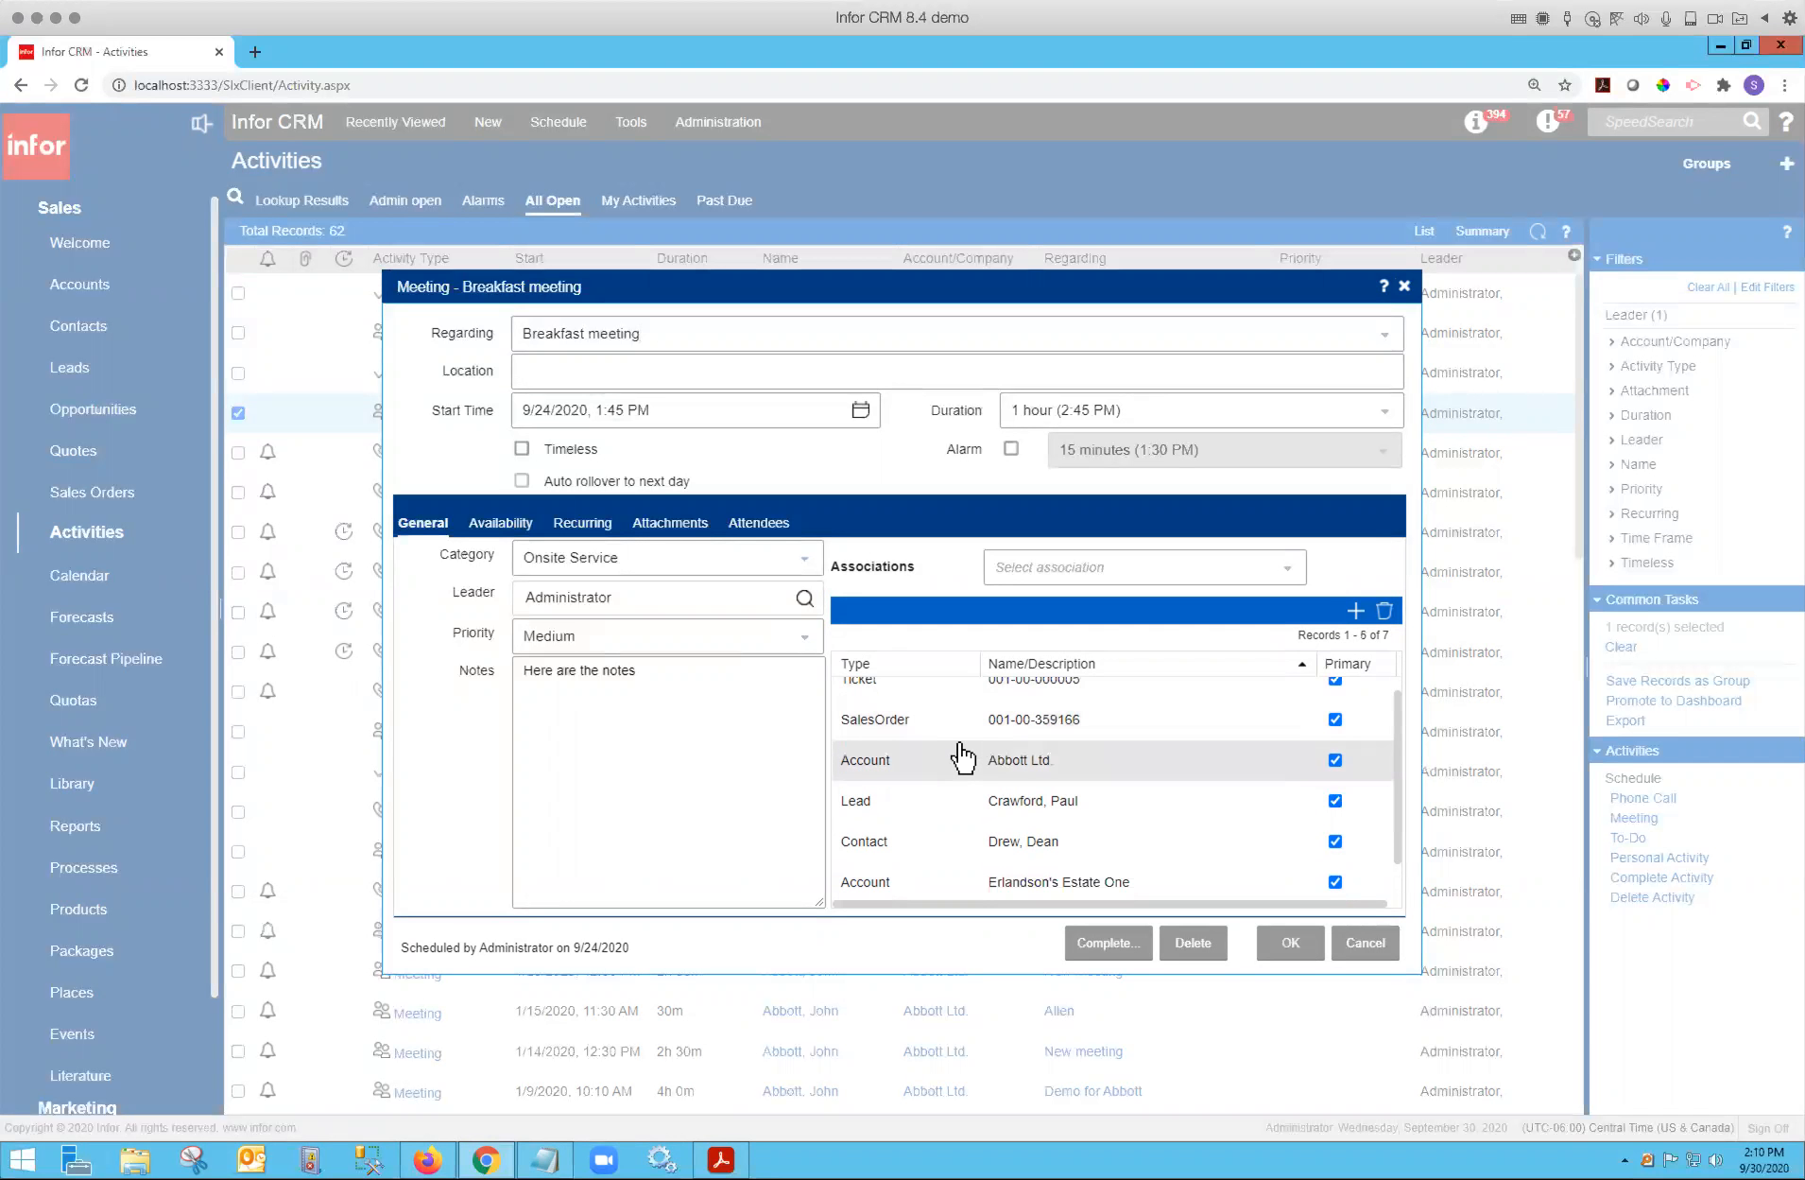
{"action": "scroll", "coordinate": [958, 753], "scroll_direction": "down", "scroll_amount": 2}
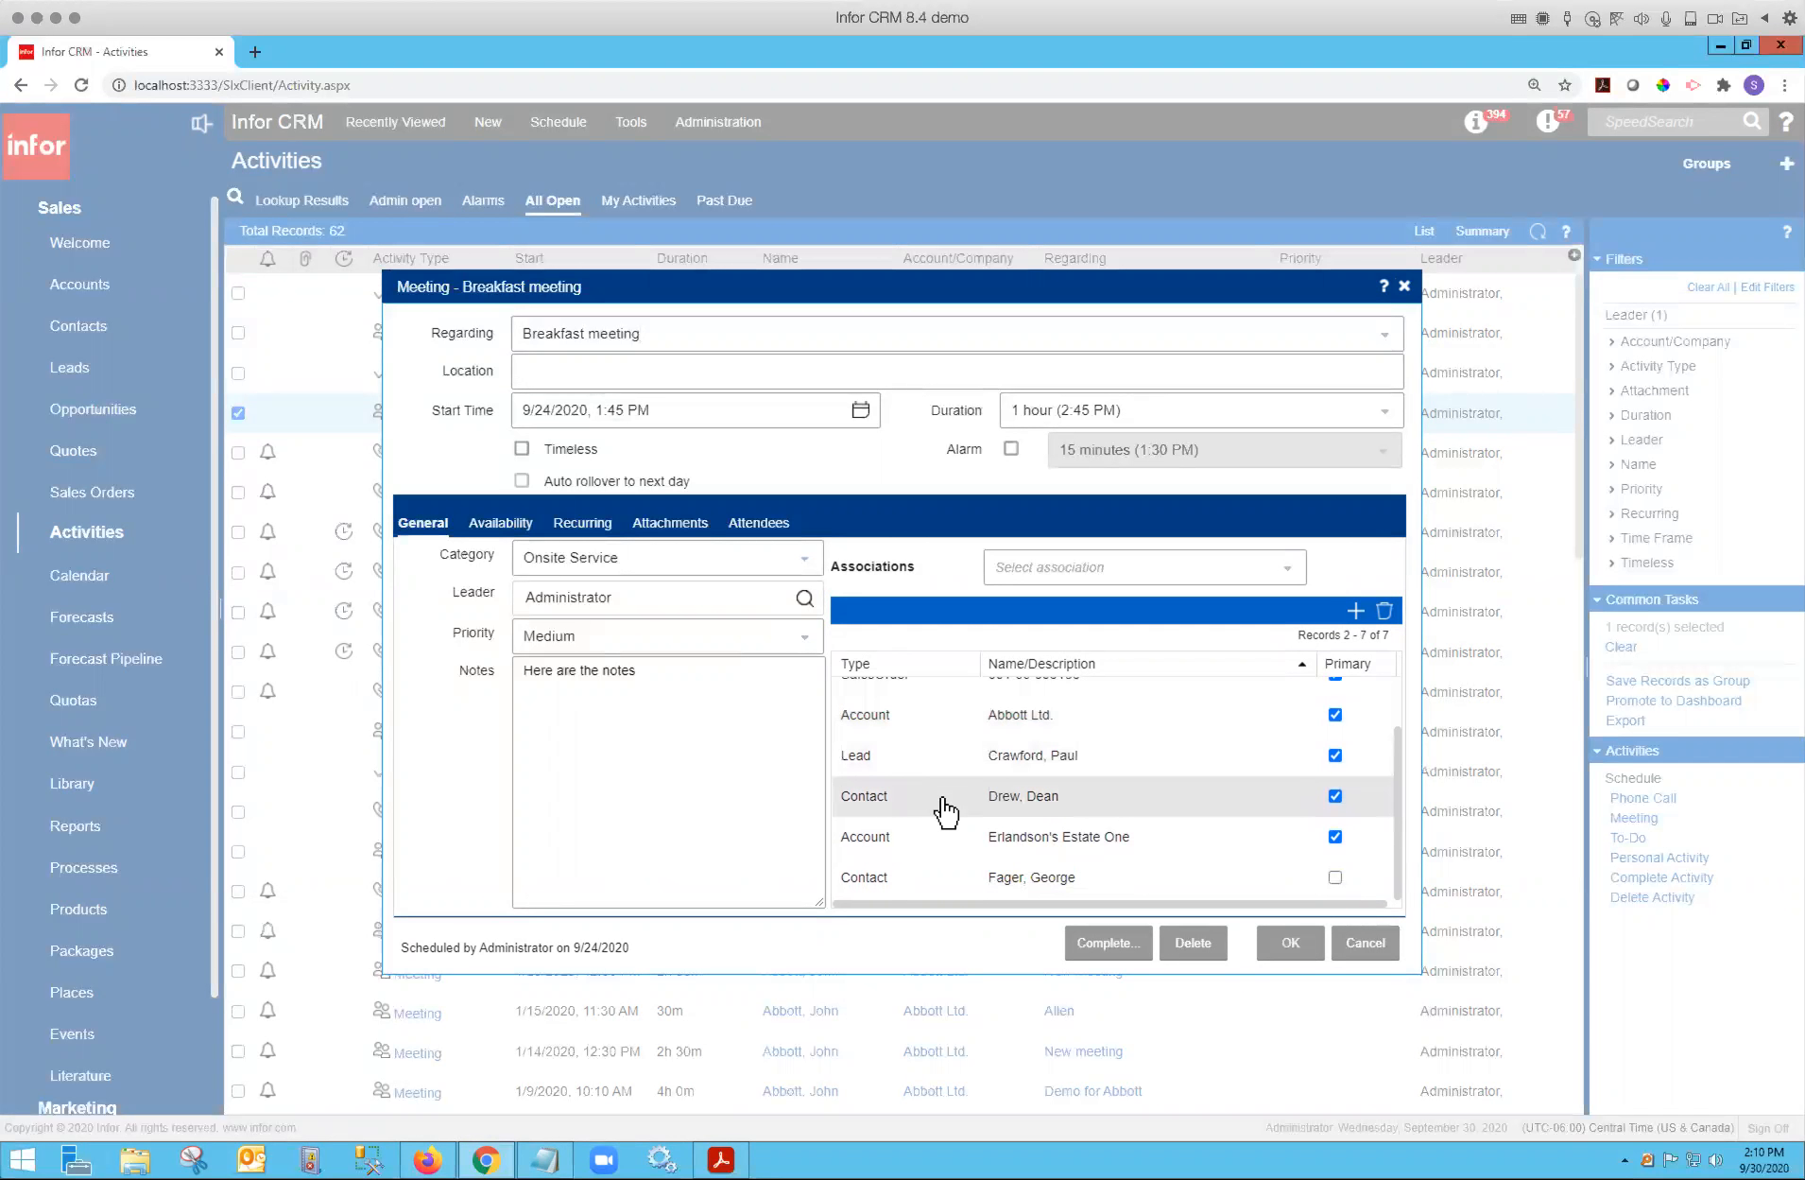
{"action": "scroll", "coordinate": [957, 808], "scroll_direction": "up", "scroll_amount": 1}
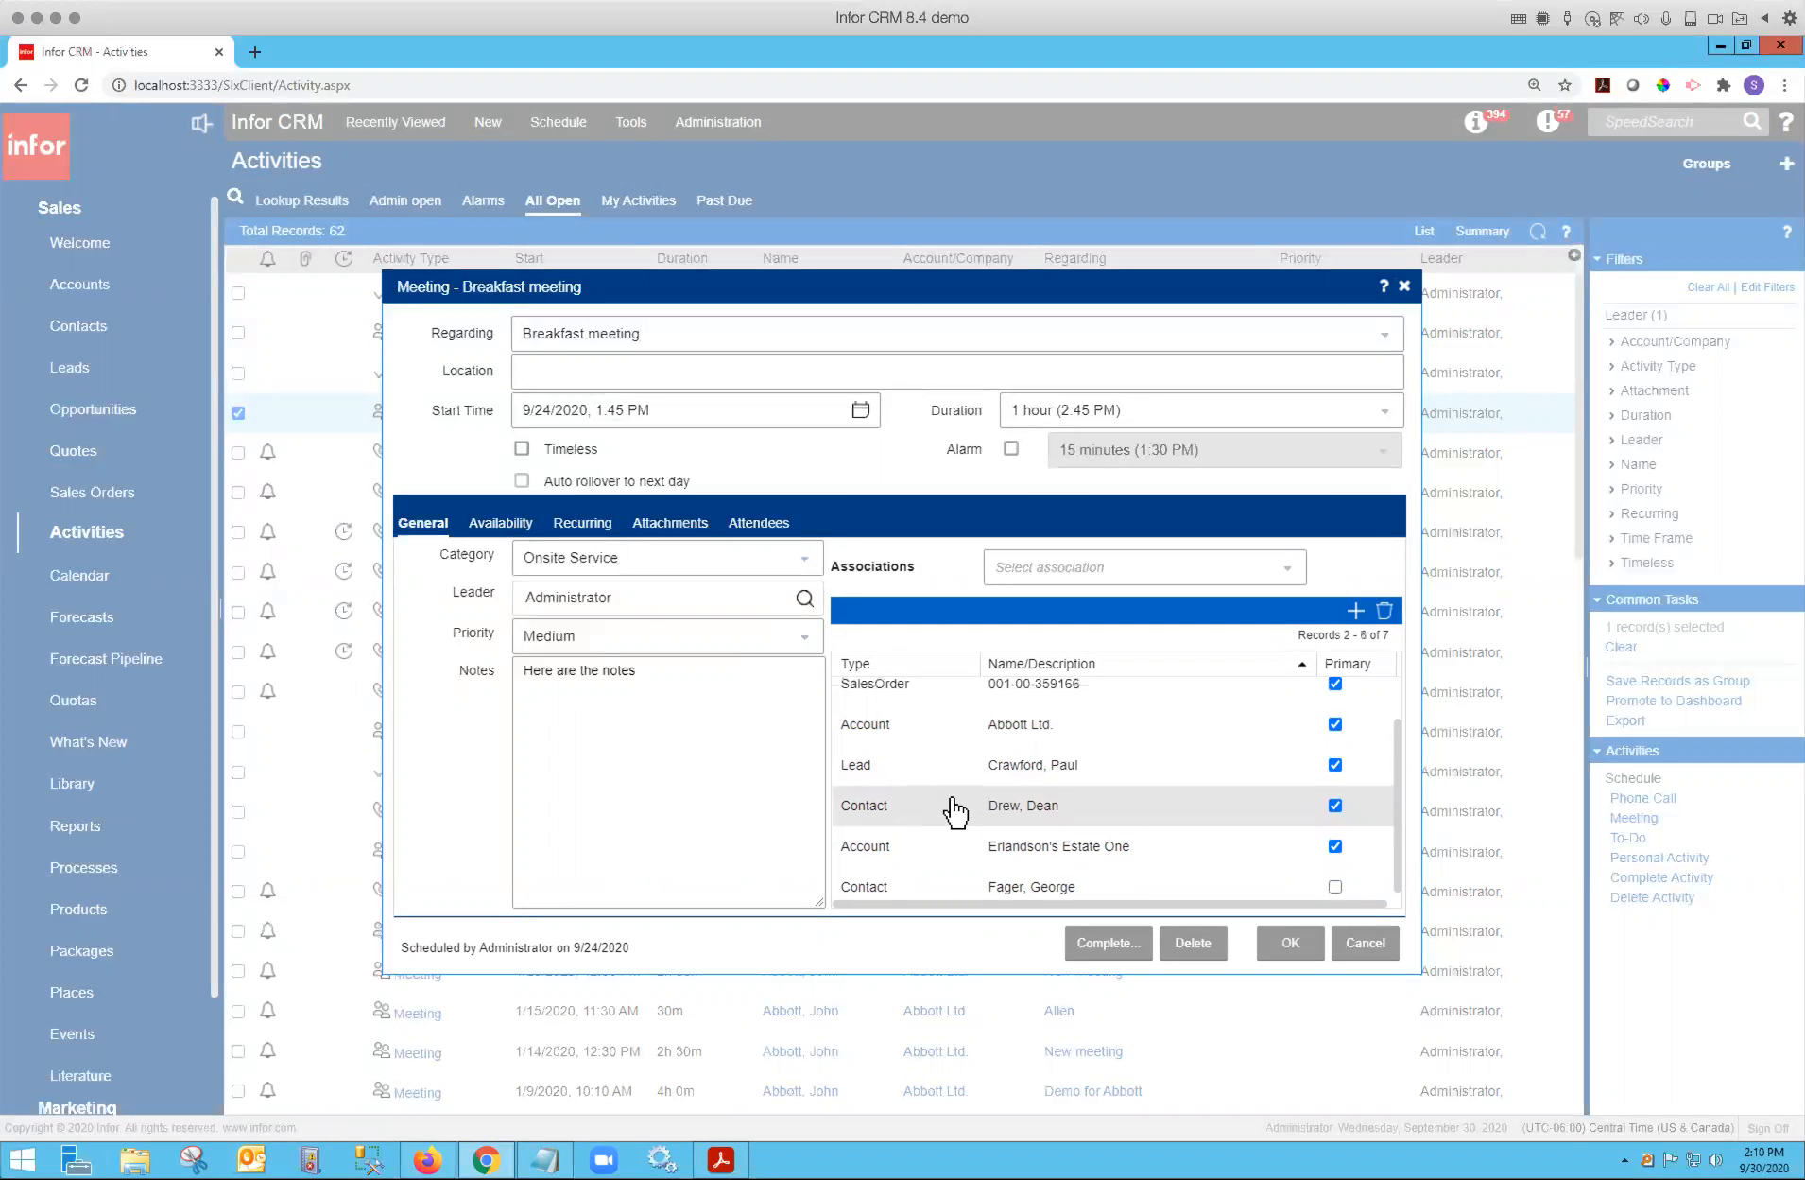
{"action": "scroll", "coordinate": [956, 809], "scroll_direction": "up", "scroll_amount": 2}
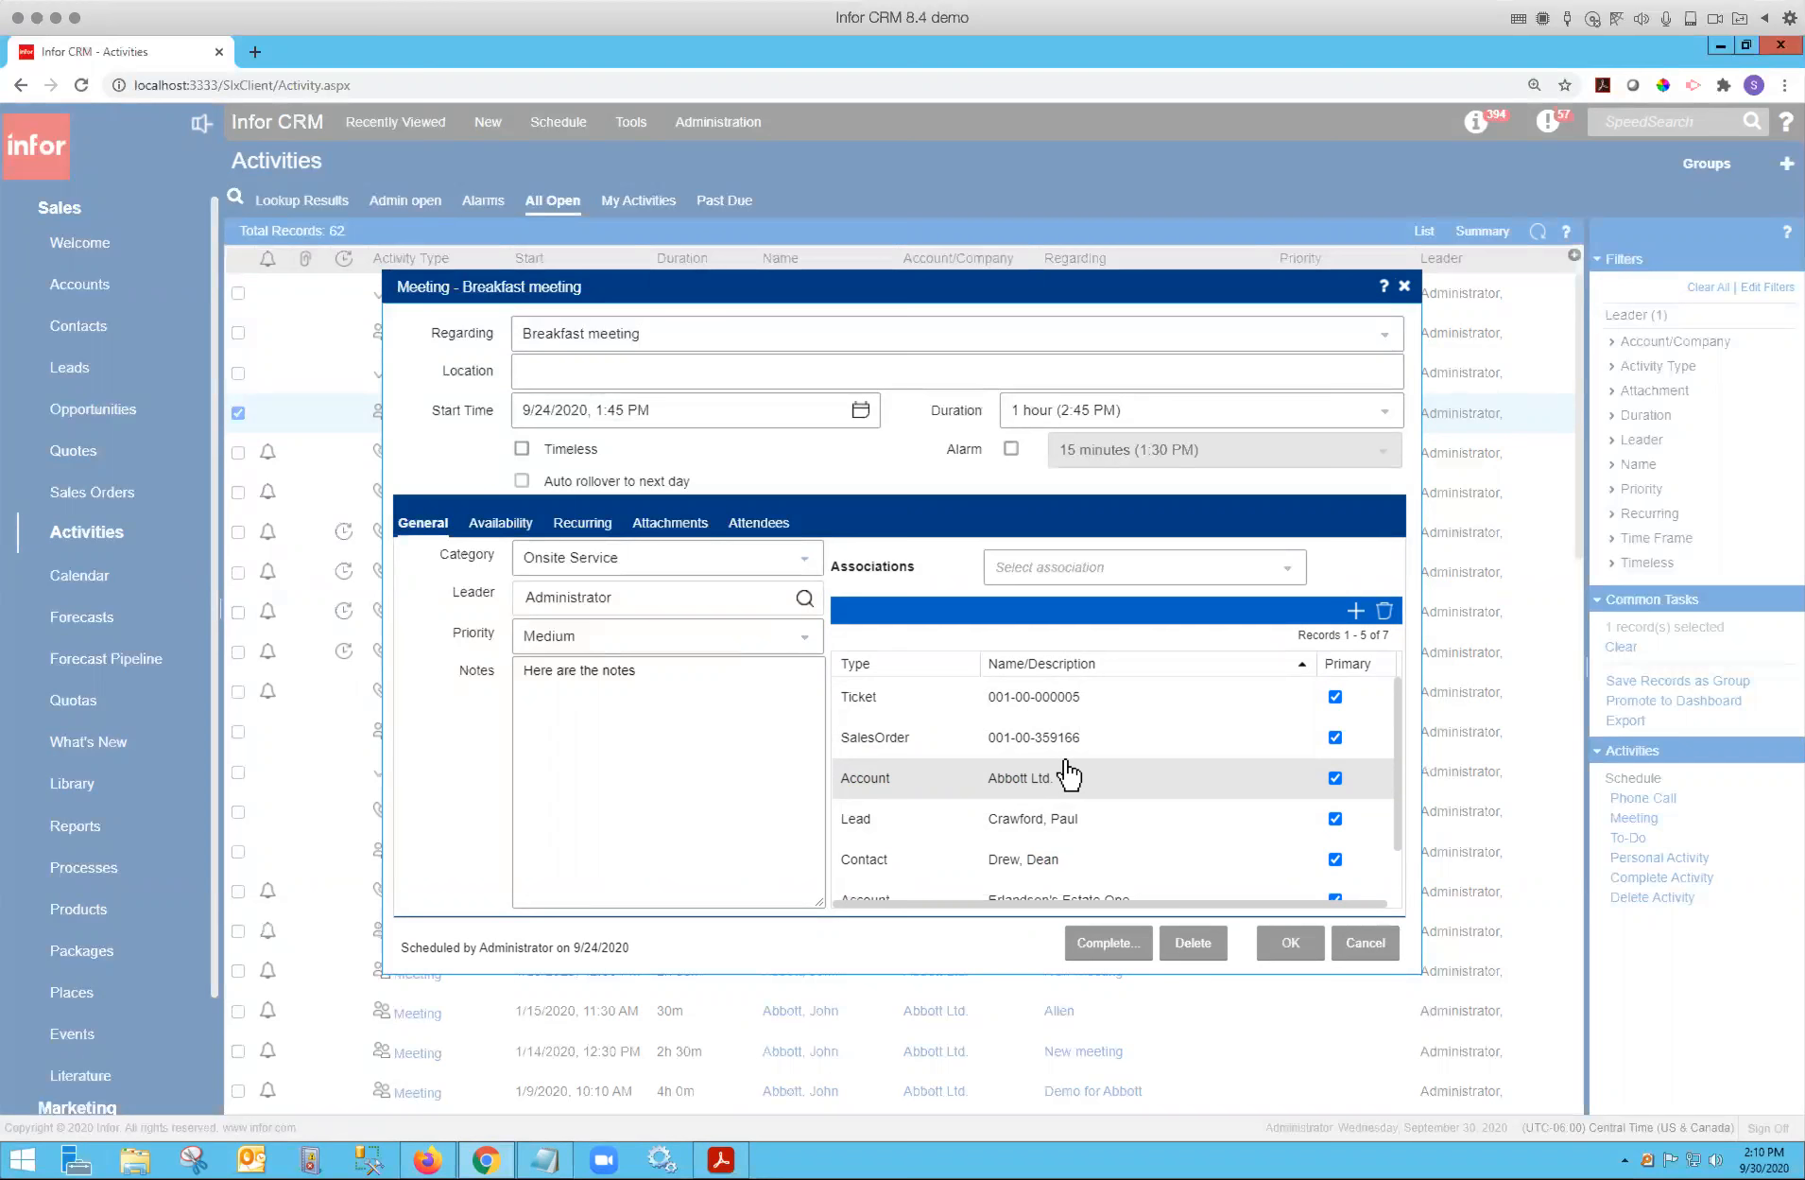
Browse the association types and choose Quote as the association type for the meeting.
{"action": "left_click", "coordinate": [1291, 572]}
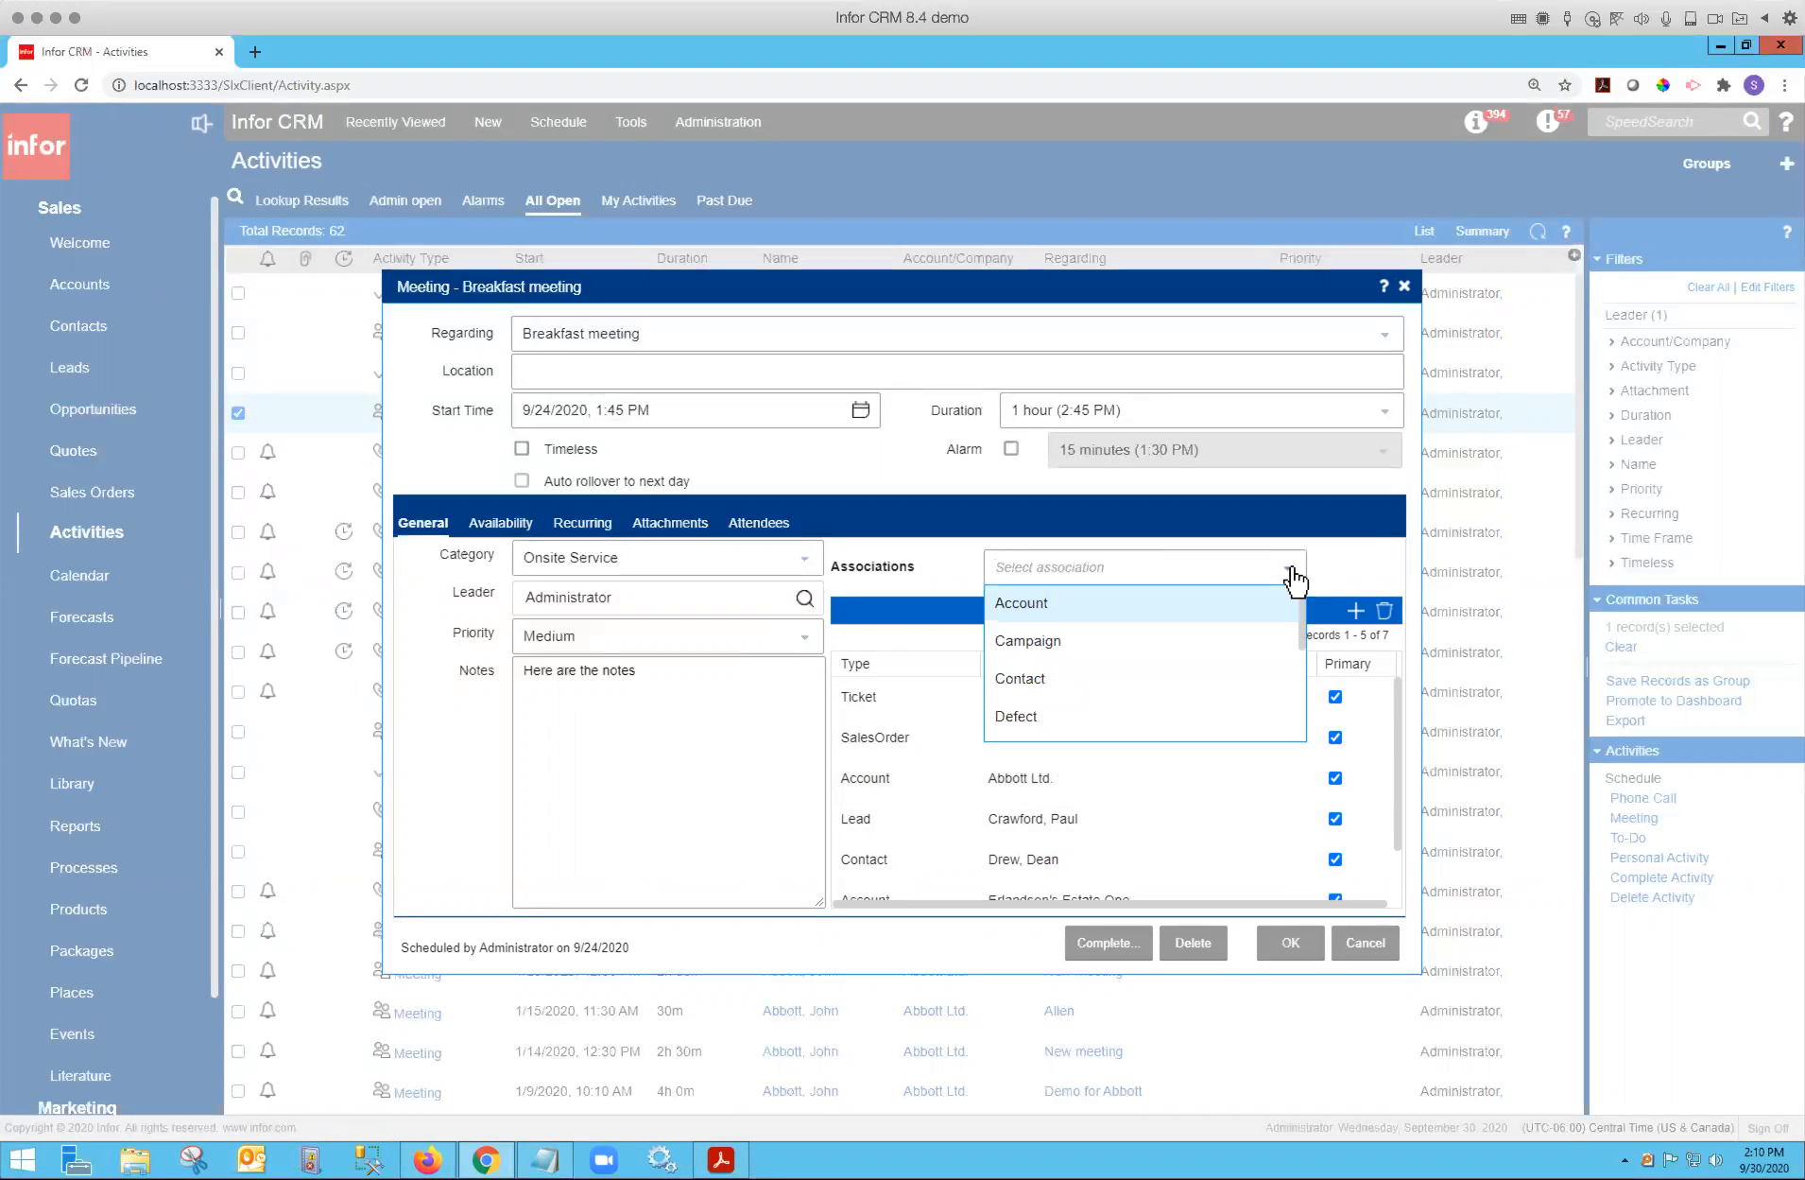
{"action": "scroll", "coordinate": [1149, 672], "scroll_direction": "down", "scroll_amount": 1}
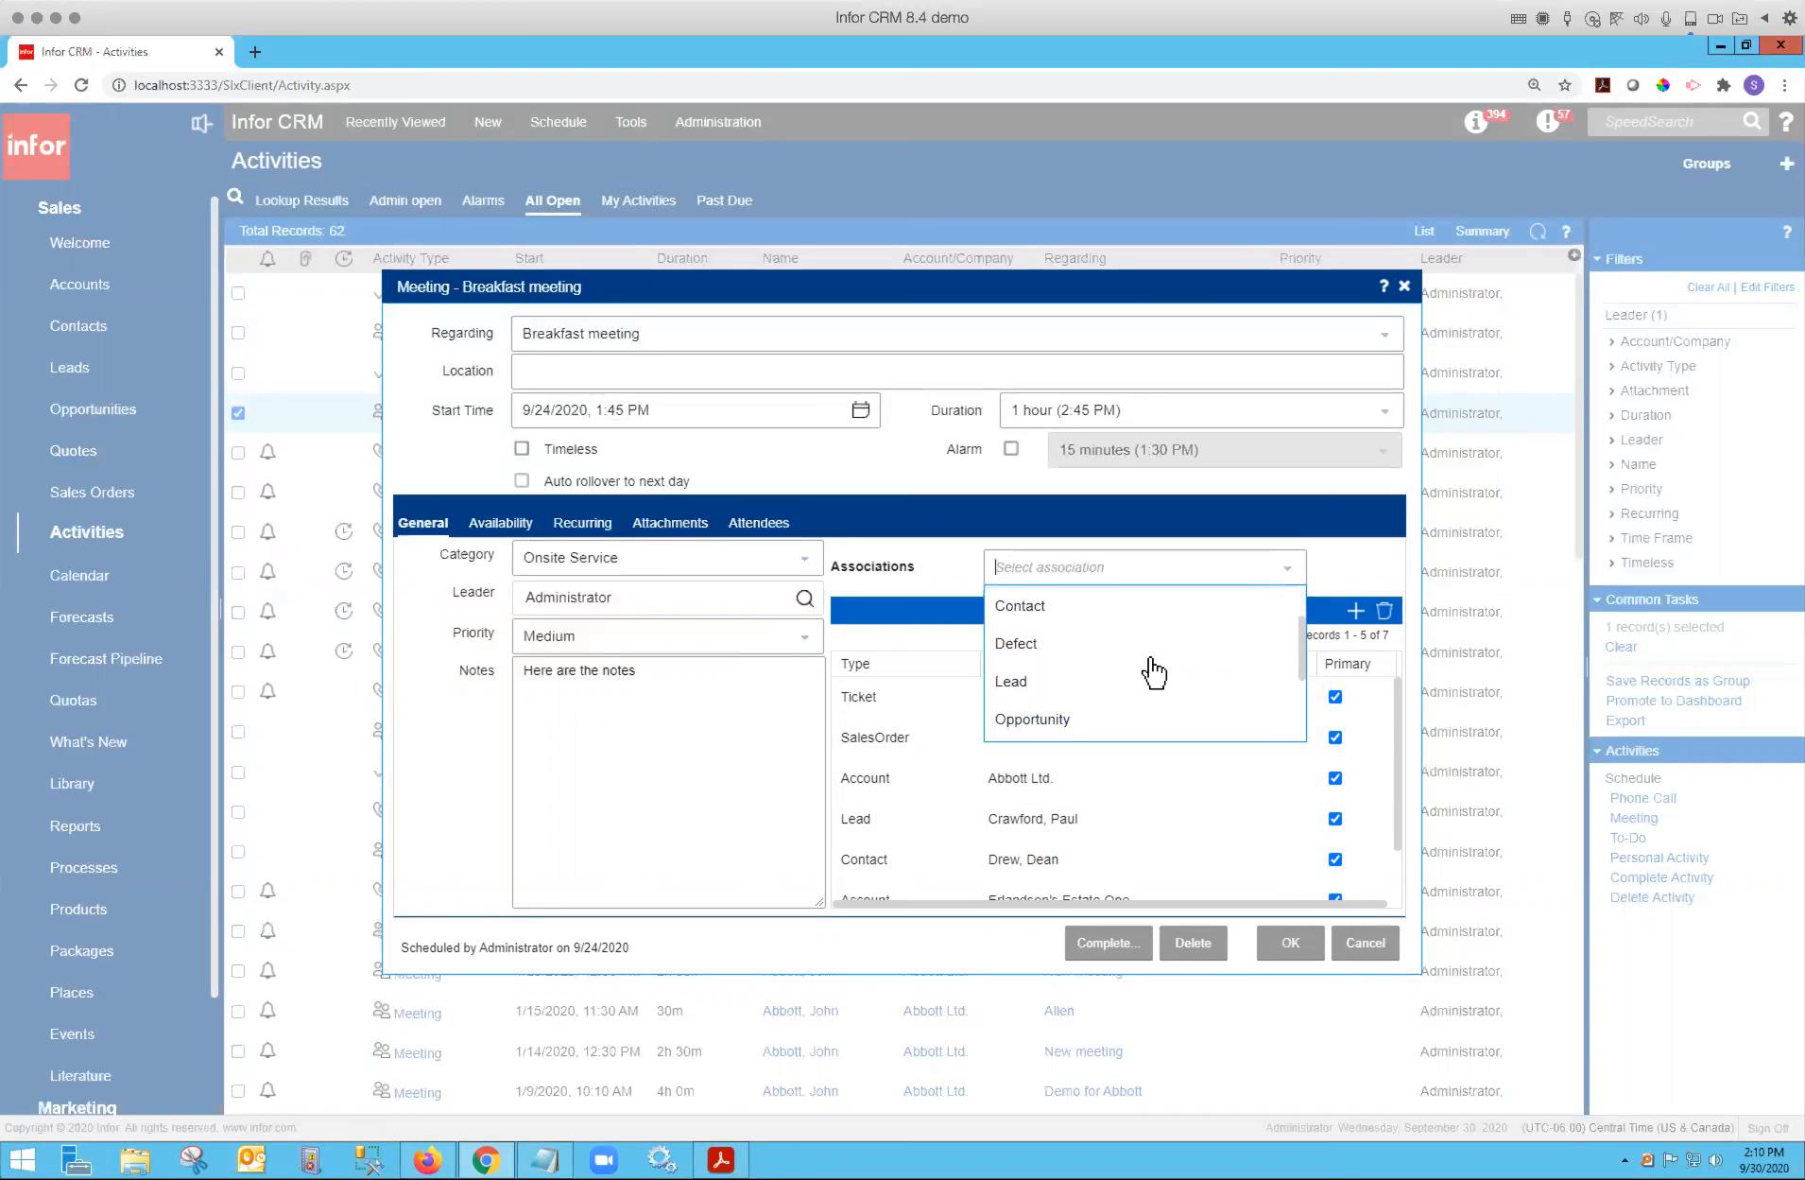
{"action": "scroll", "coordinate": [1153, 672], "scroll_direction": "down", "scroll_amount": 2}
{"action": "scroll", "coordinate": [1151, 672], "scroll_direction": "up", "scroll_amount": 1}
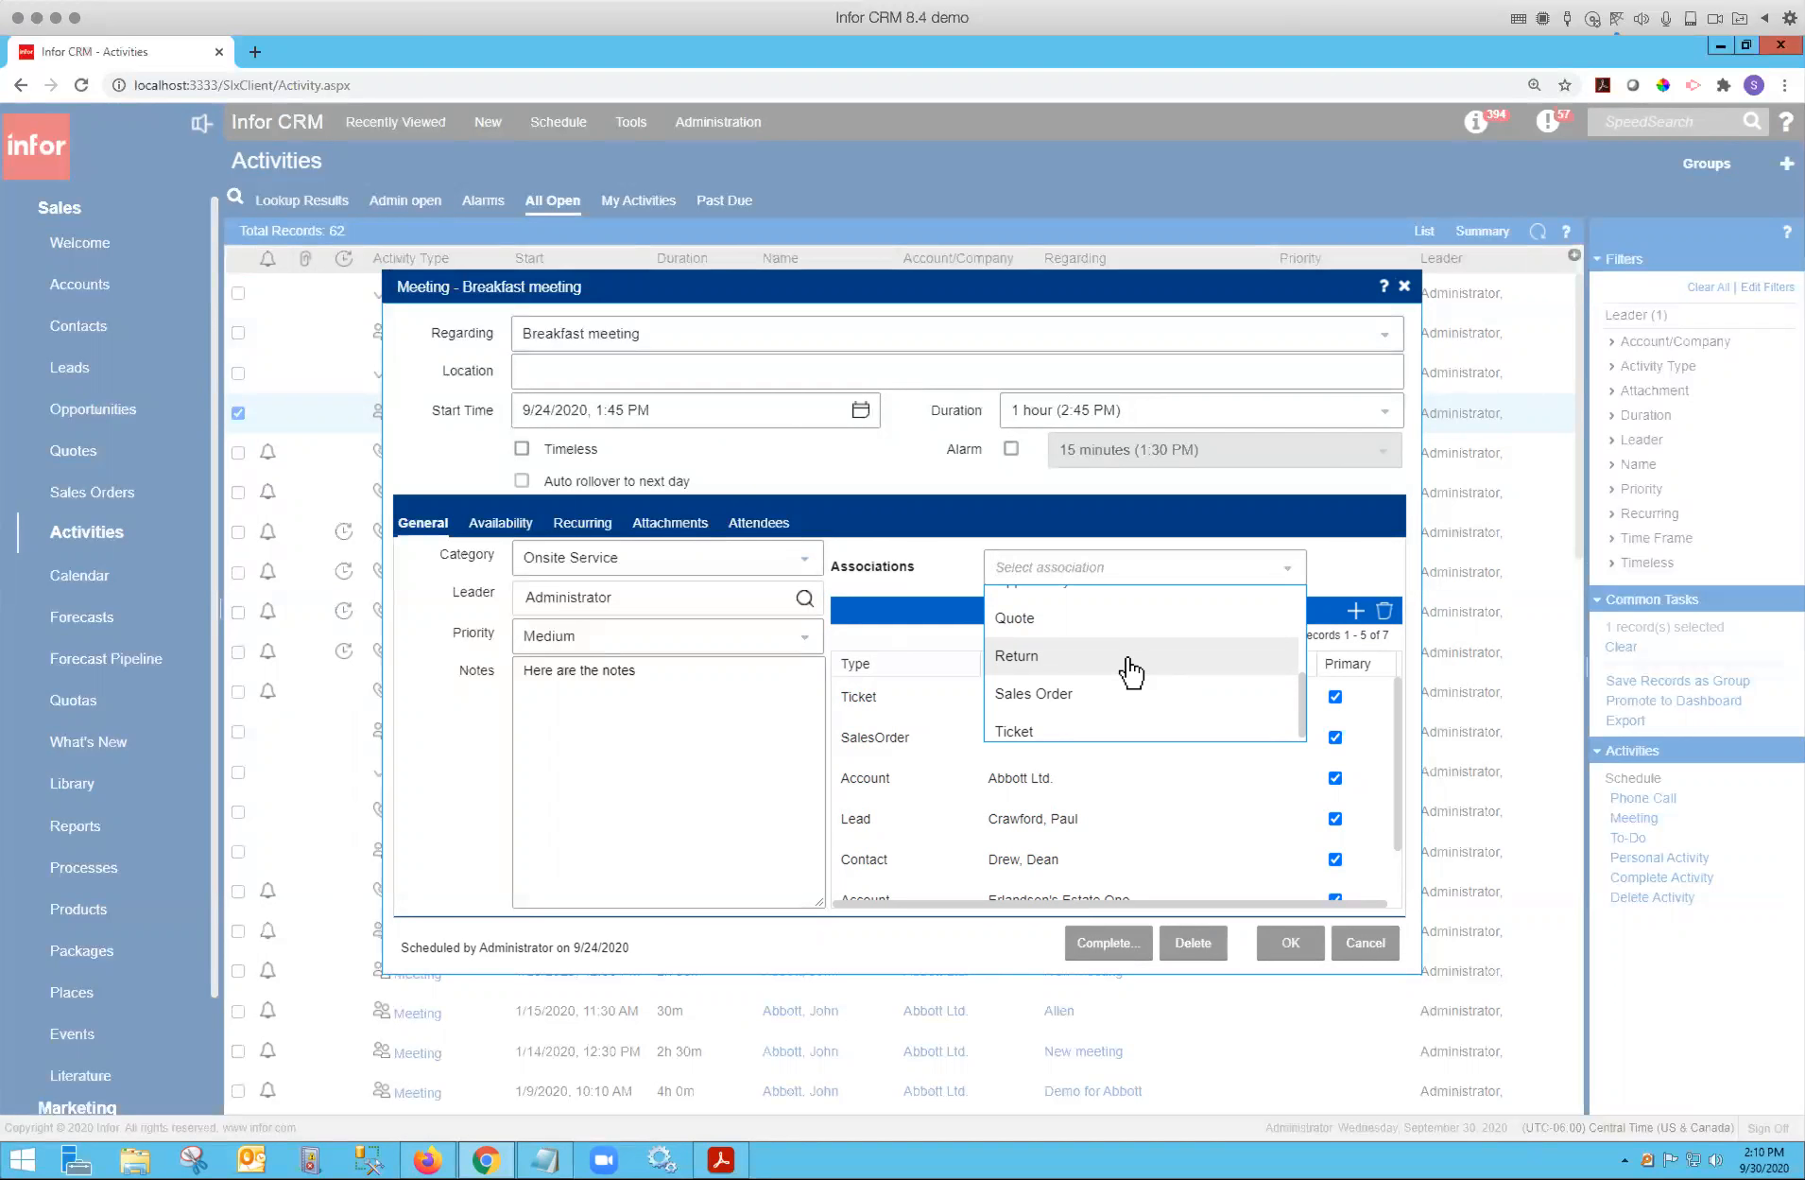
{"action": "scroll", "coordinate": [1131, 673], "scroll_direction": "down", "scroll_amount": 1}
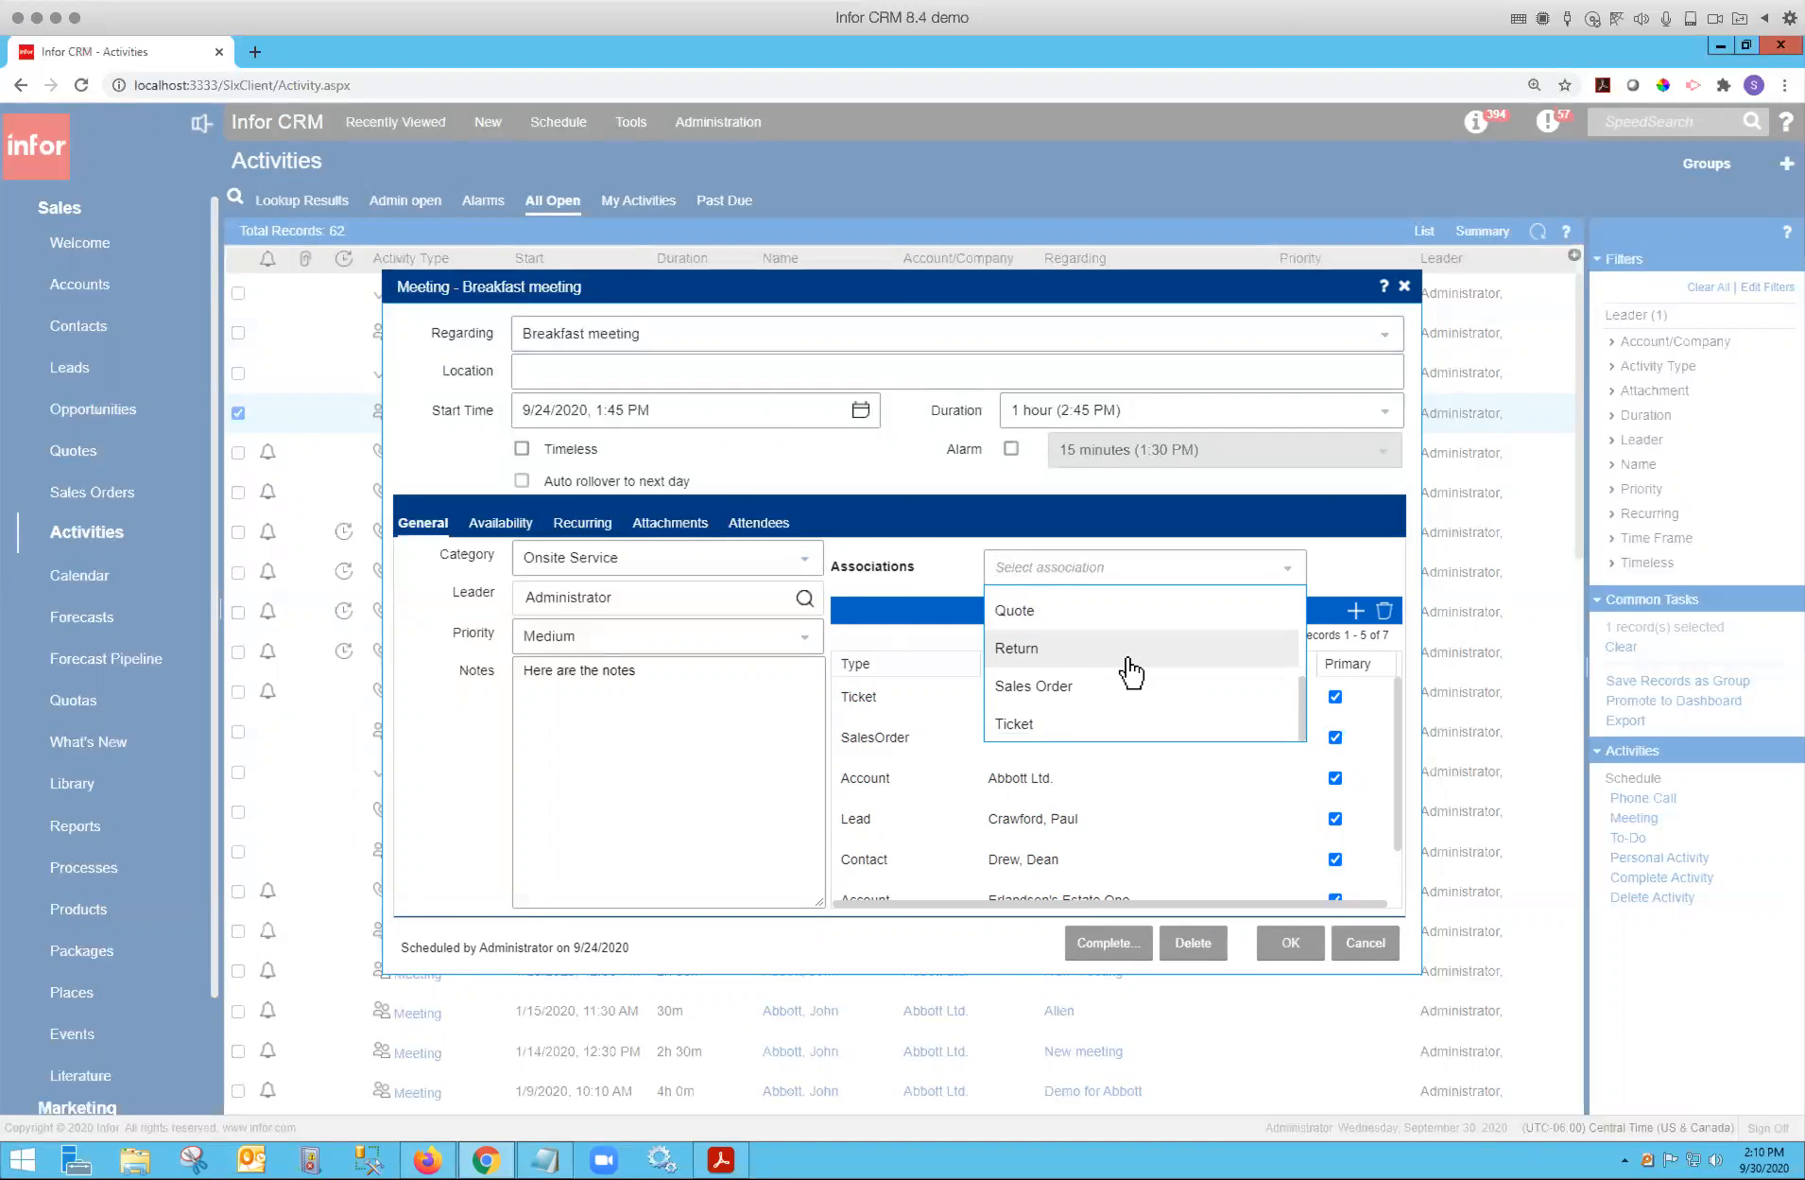
{"action": "scroll", "coordinate": [1131, 673], "scroll_direction": "up", "scroll_amount": 4}
{"action": "scroll", "coordinate": [1131, 673], "scroll_direction": "down", "scroll_amount": 1}
{"action": "scroll", "coordinate": [1131, 673], "scroll_direction": "down", "scroll_amount": 3}
{"action": "left_click", "coordinate": [1056, 613]}
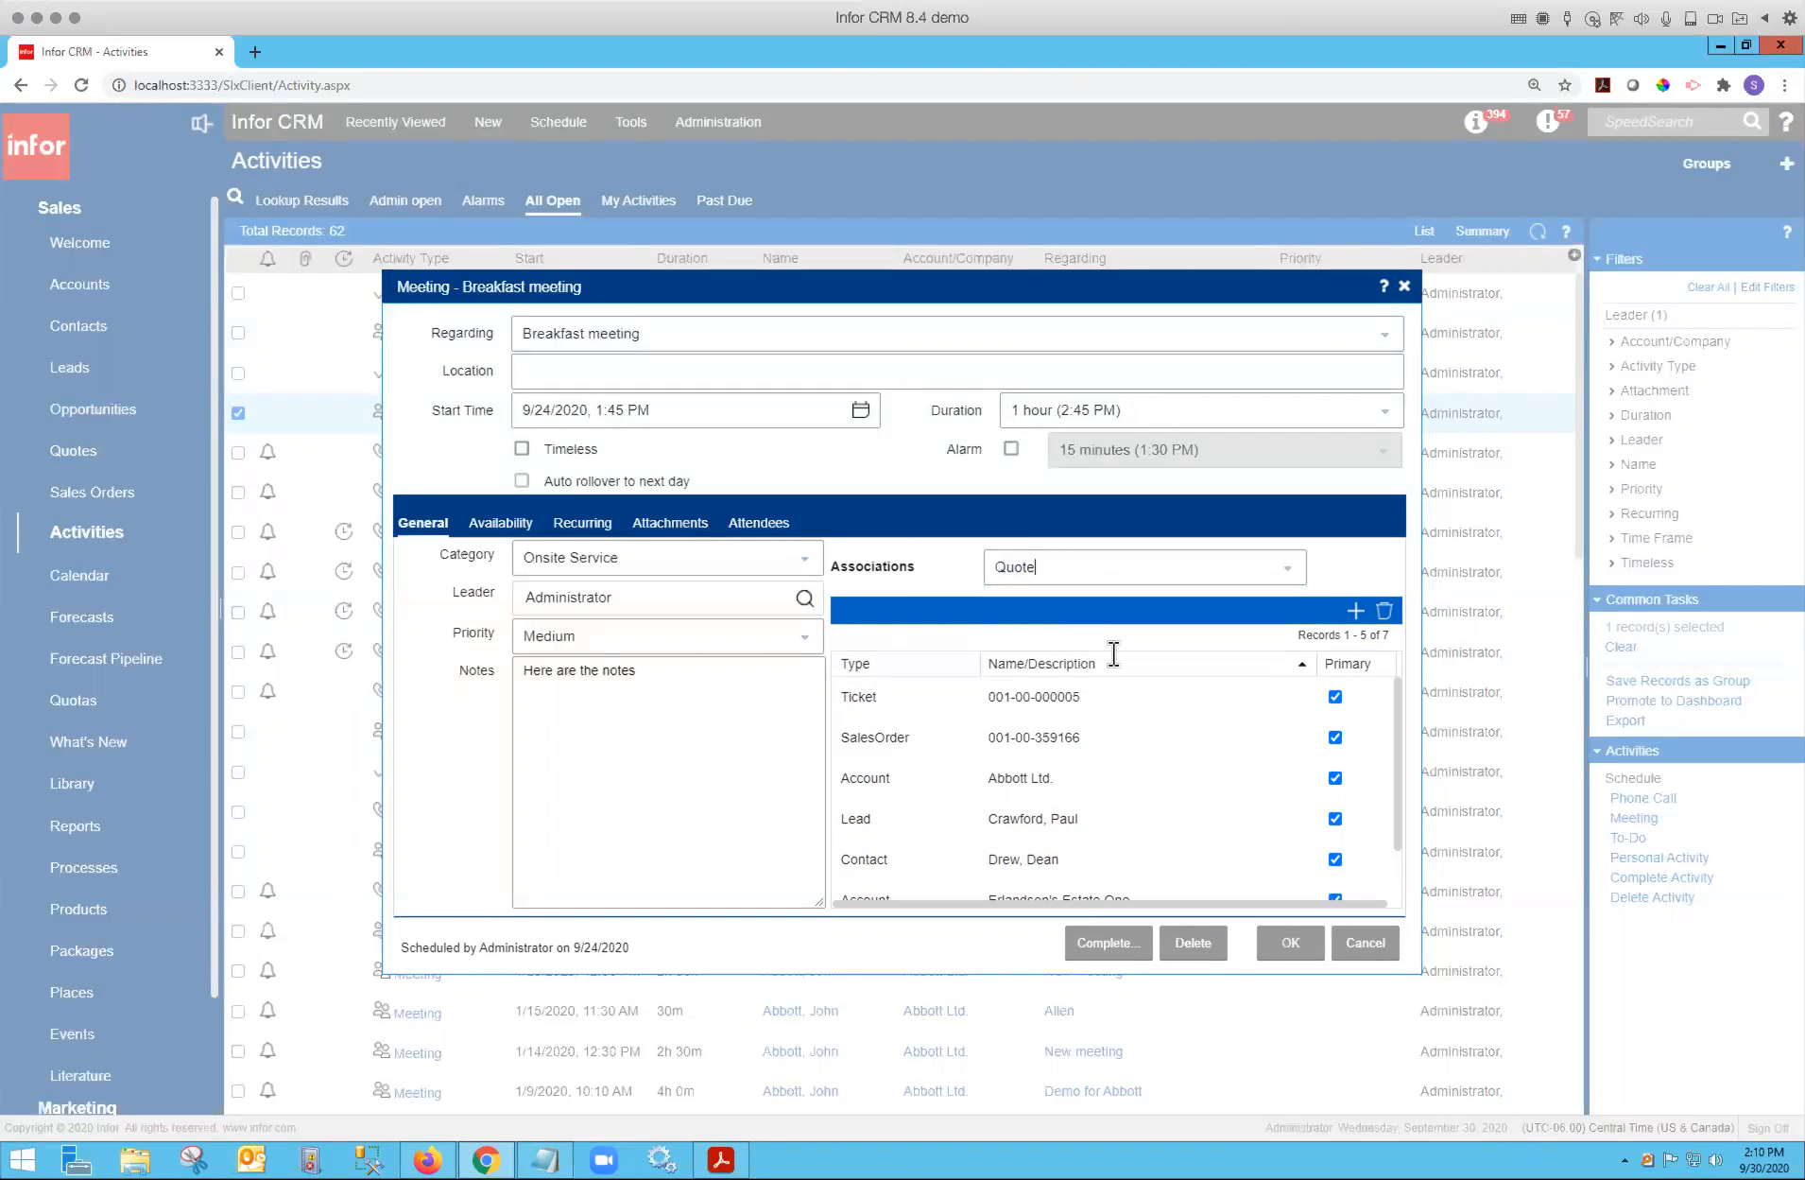
{"action": "left_click", "coordinate": [1355, 610]}
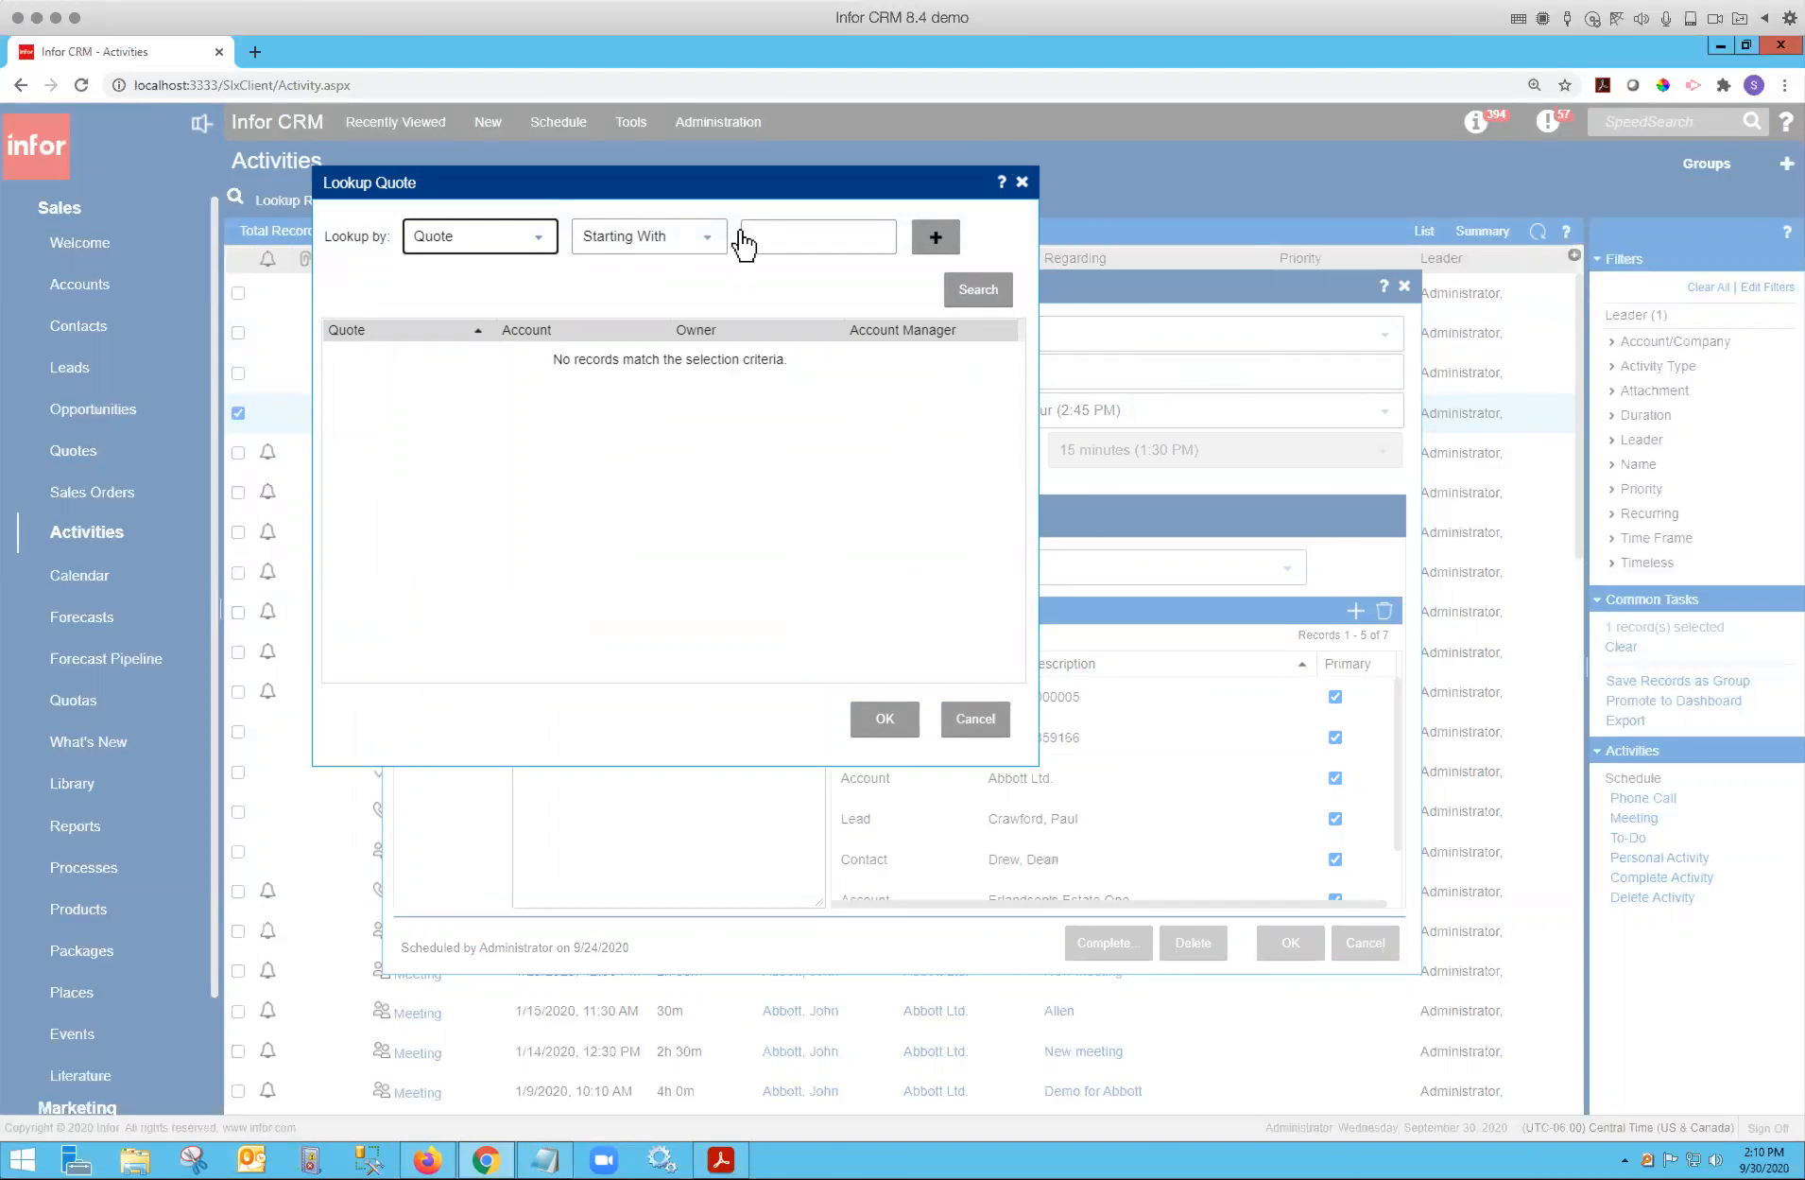
{"action": "left_click", "coordinate": [607, 247]}
{"action": "left_click", "coordinate": [614, 251]}
{"action": "left_click", "coordinate": [976, 290]}
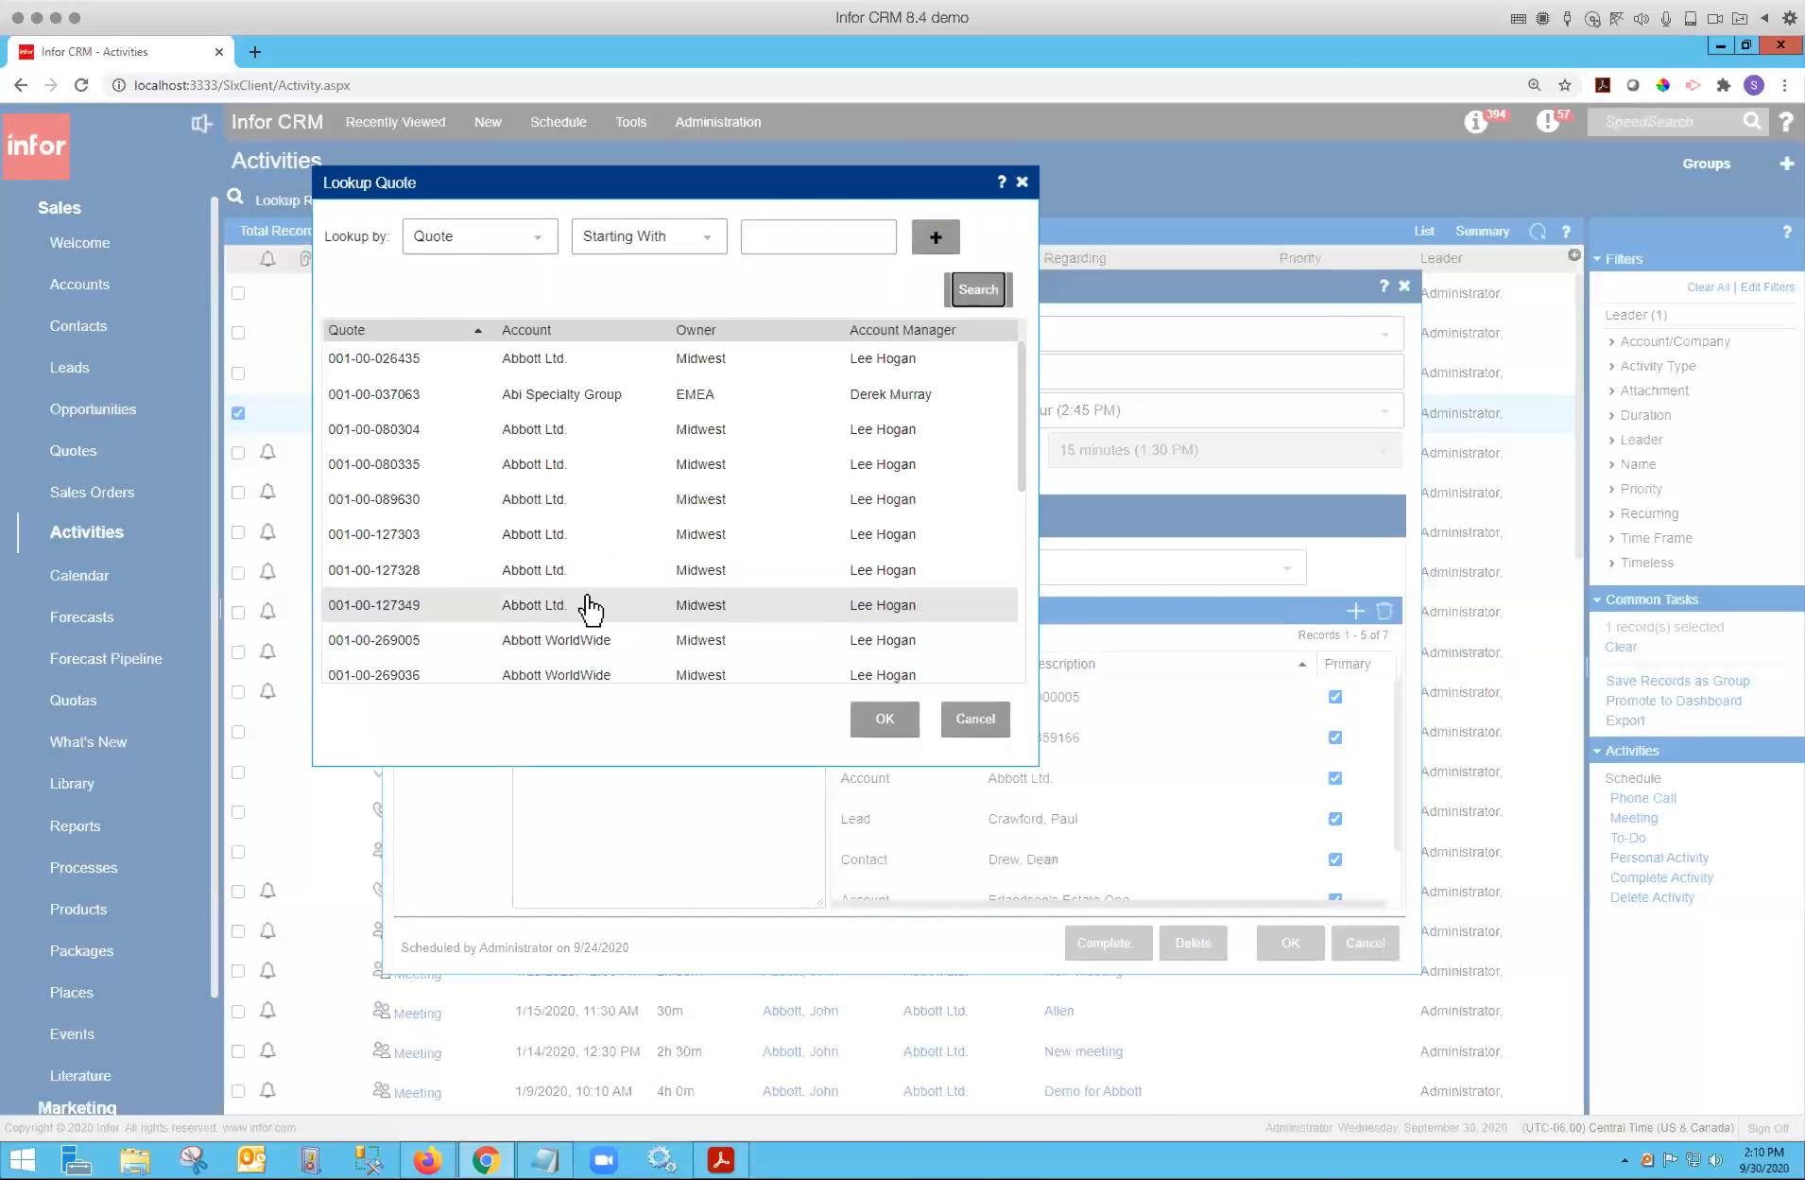
{"action": "left_click", "coordinate": [550, 575]}
{"action": "left_click", "coordinate": [902, 720]}
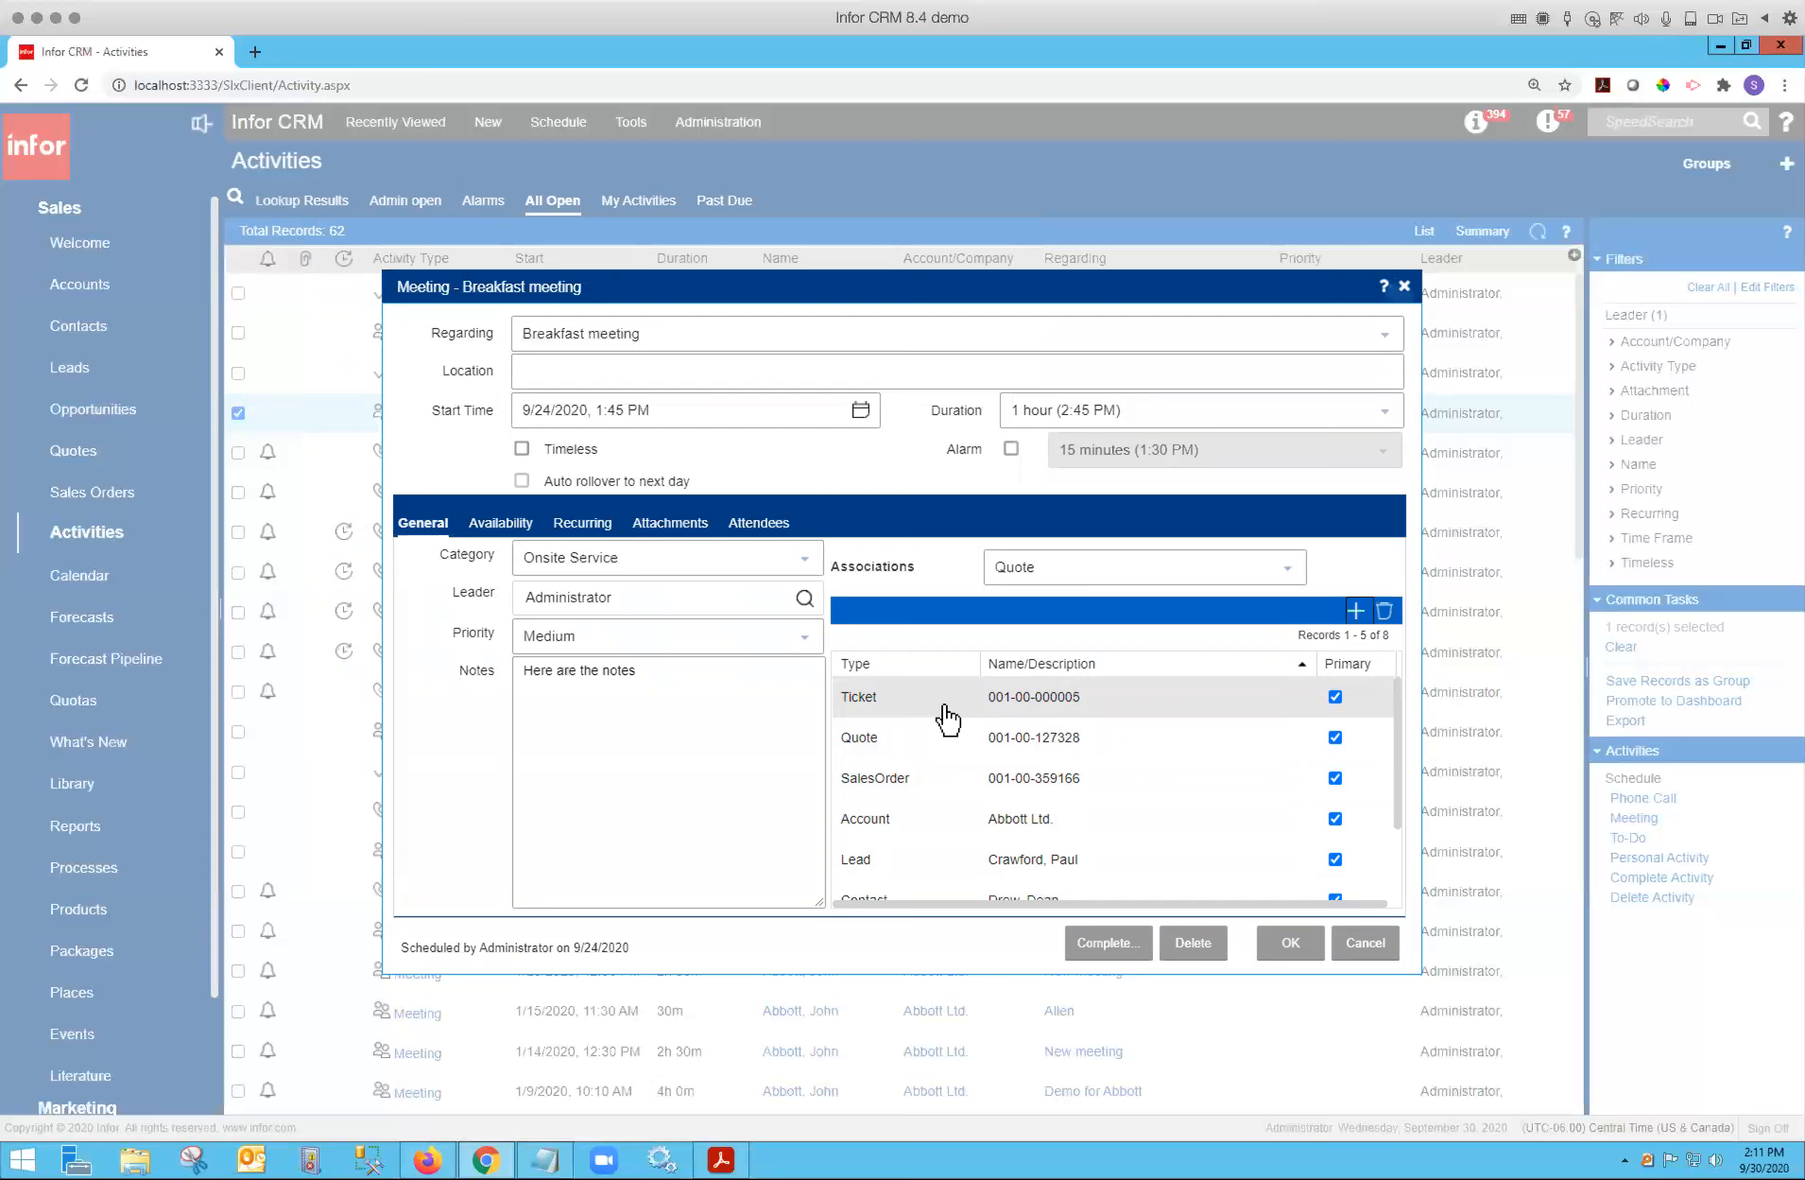
Switch to the meeting's attendees and open the lead lookup, then close it.
{"action": "left_click", "coordinate": [762, 522]}
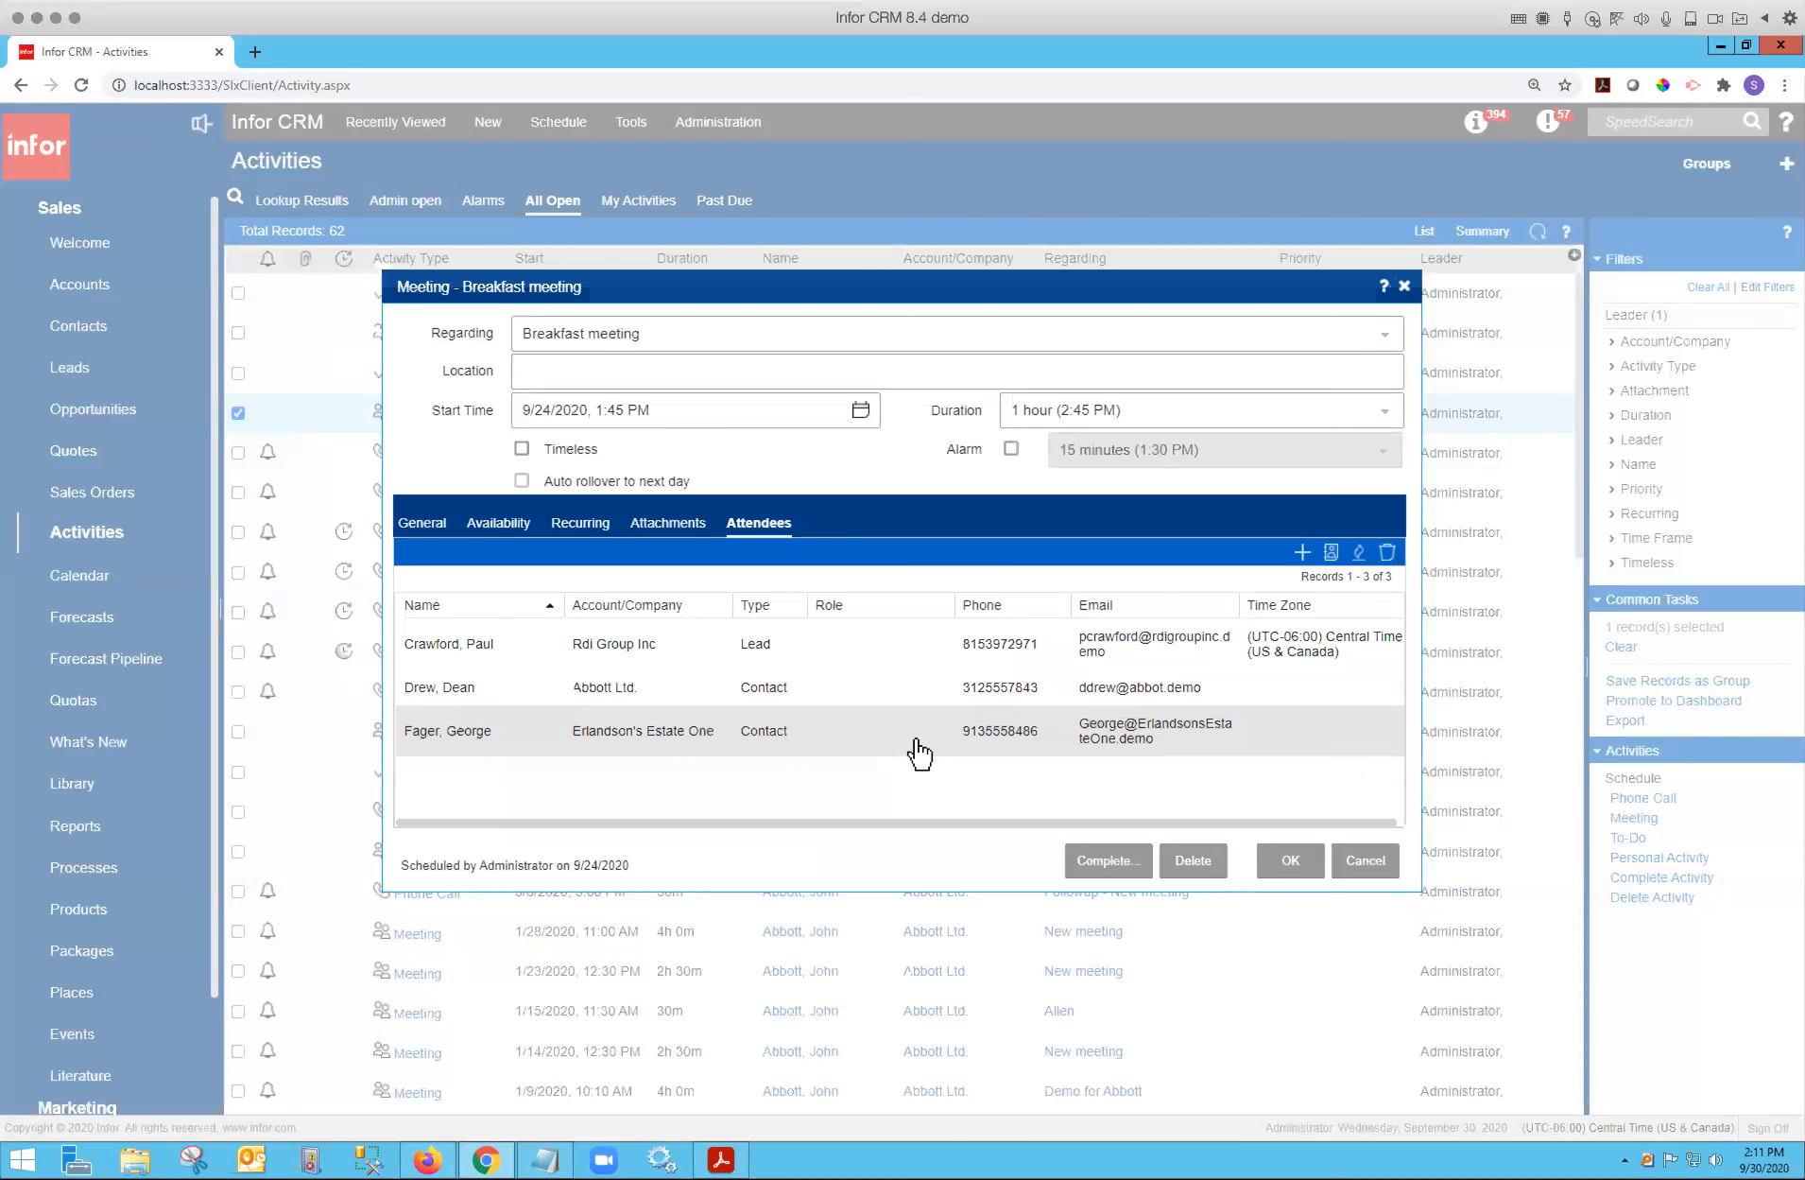
{"action": "left_click", "coordinate": [1359, 553]}
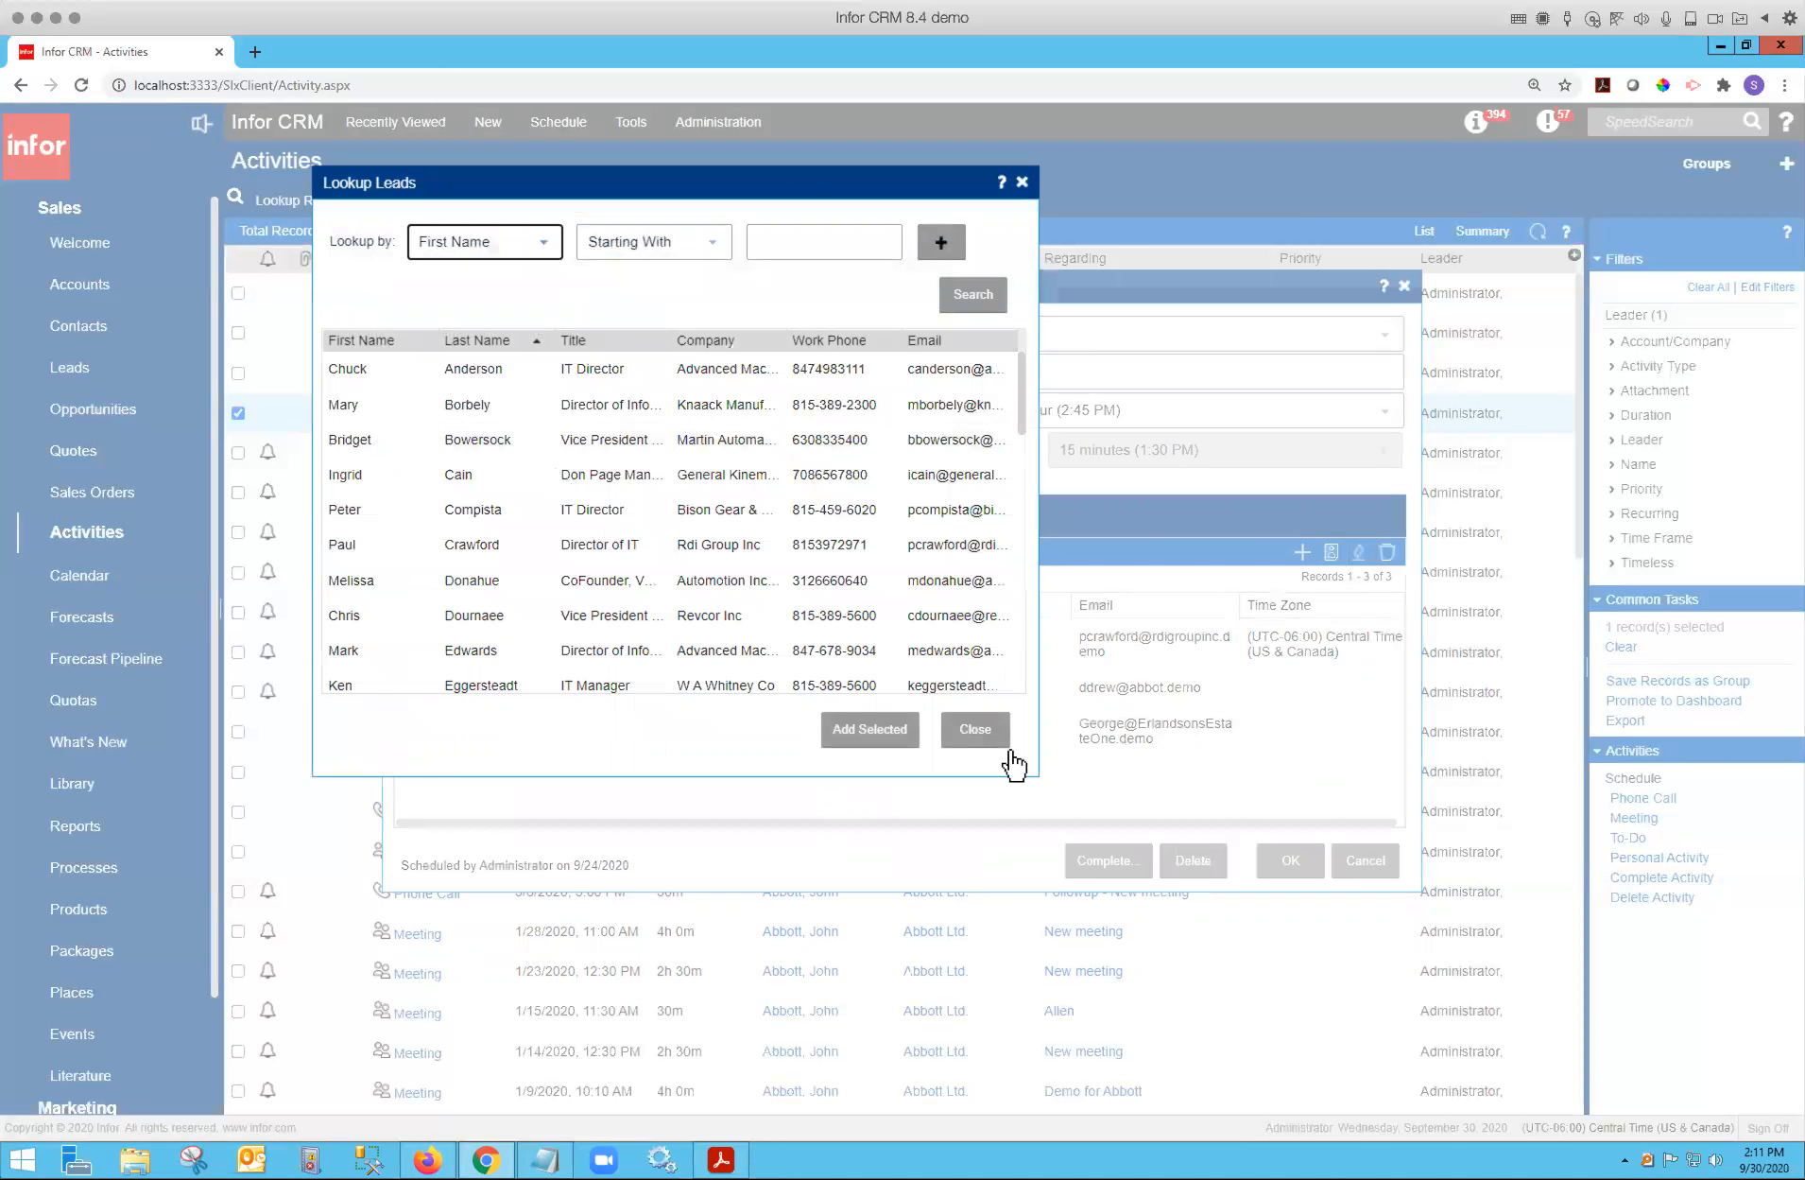
{"action": "left_click", "coordinate": [976, 728]}
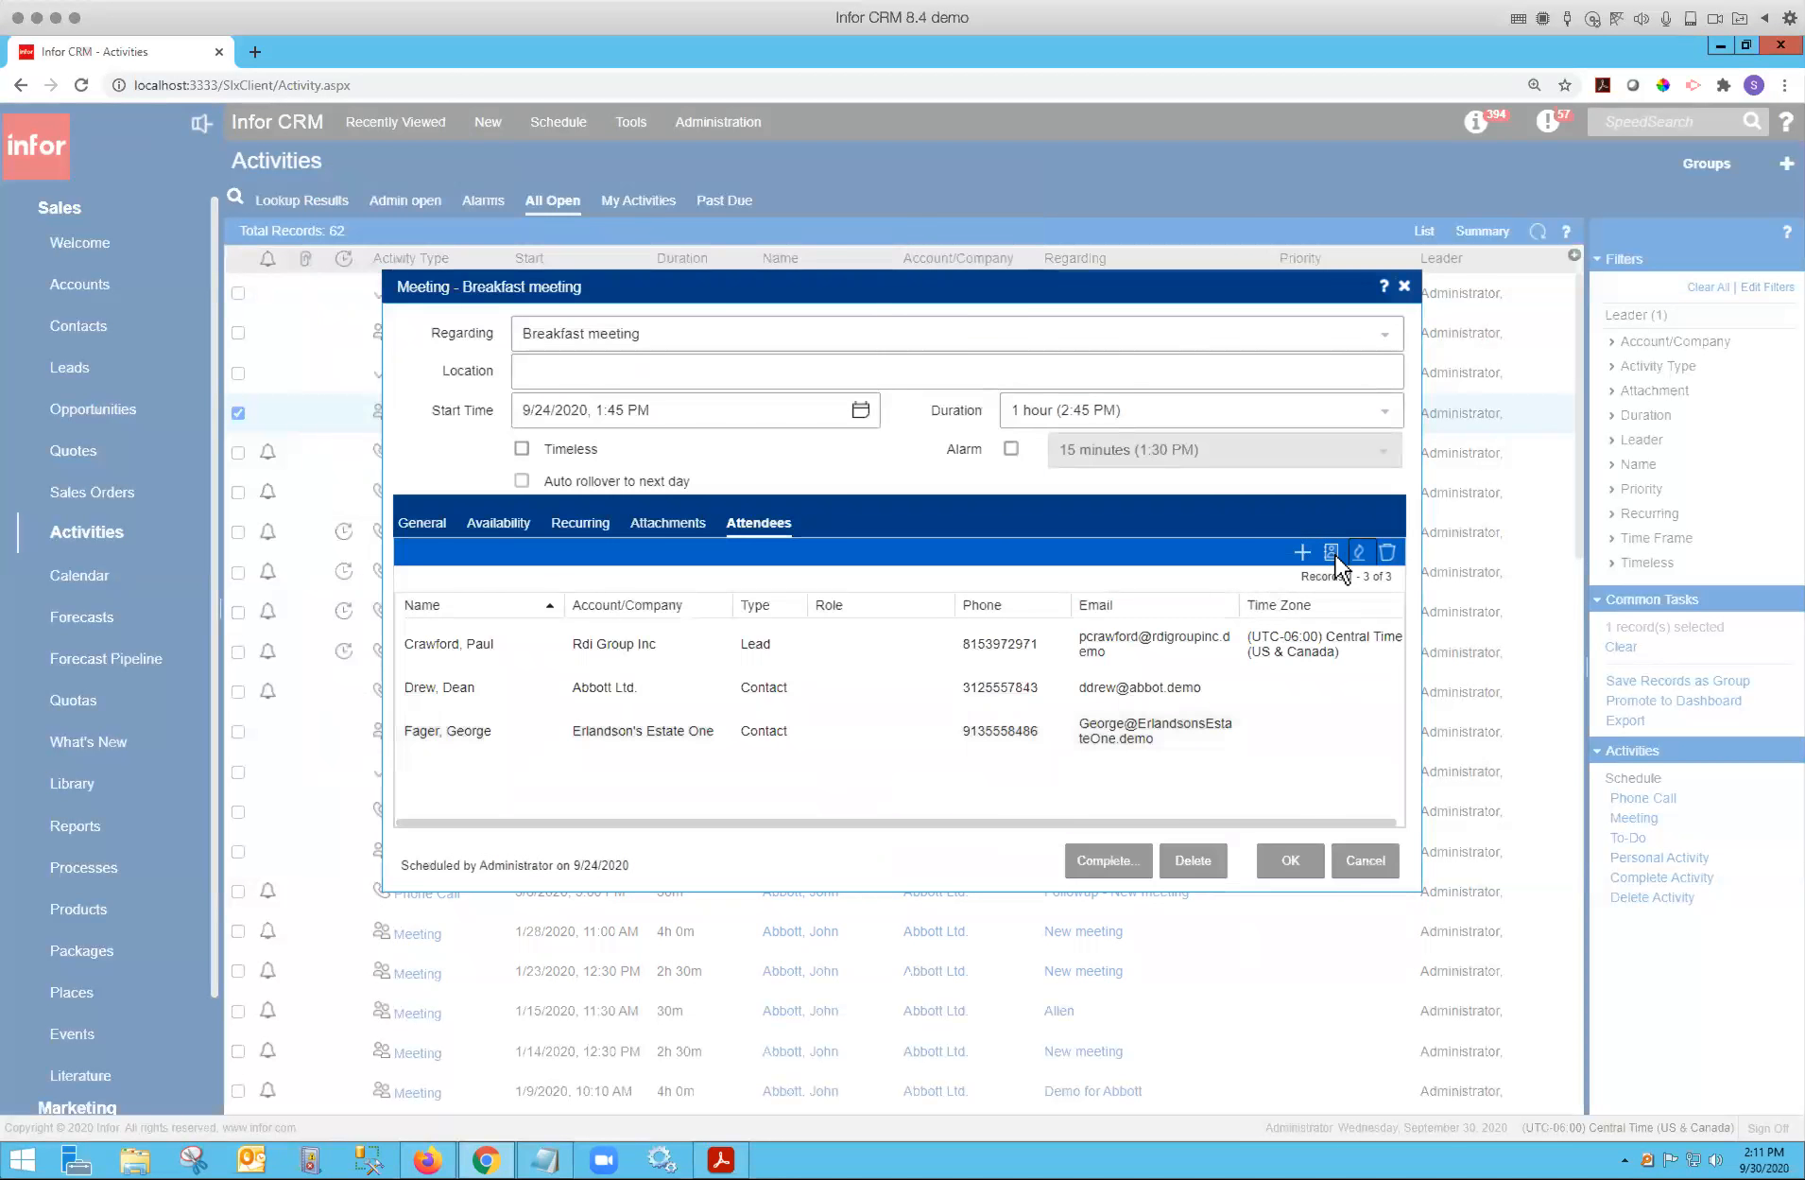
Open the contact lookup for attendees, search all contacts, and close it.
{"action": "left_click", "coordinate": [1332, 552]}
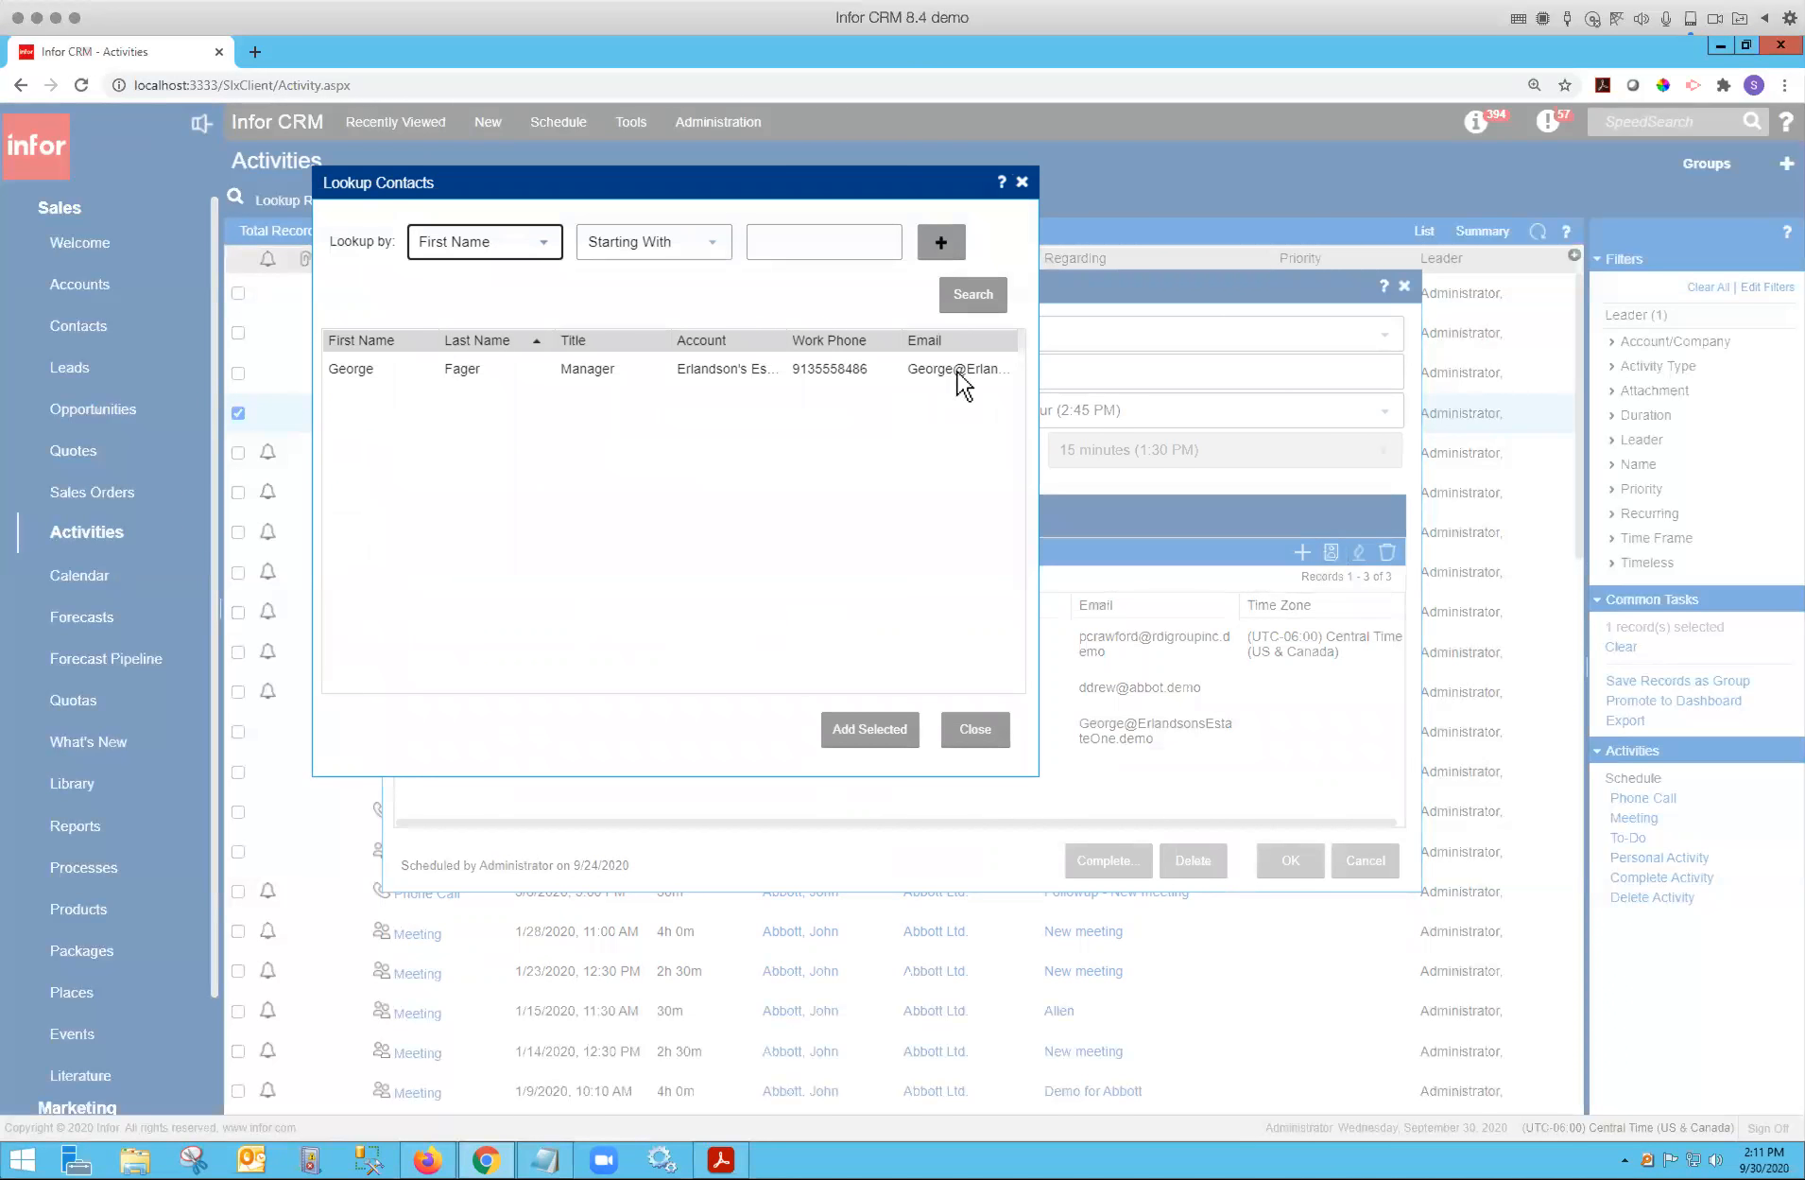
{"action": "left_click", "coordinate": [971, 296]}
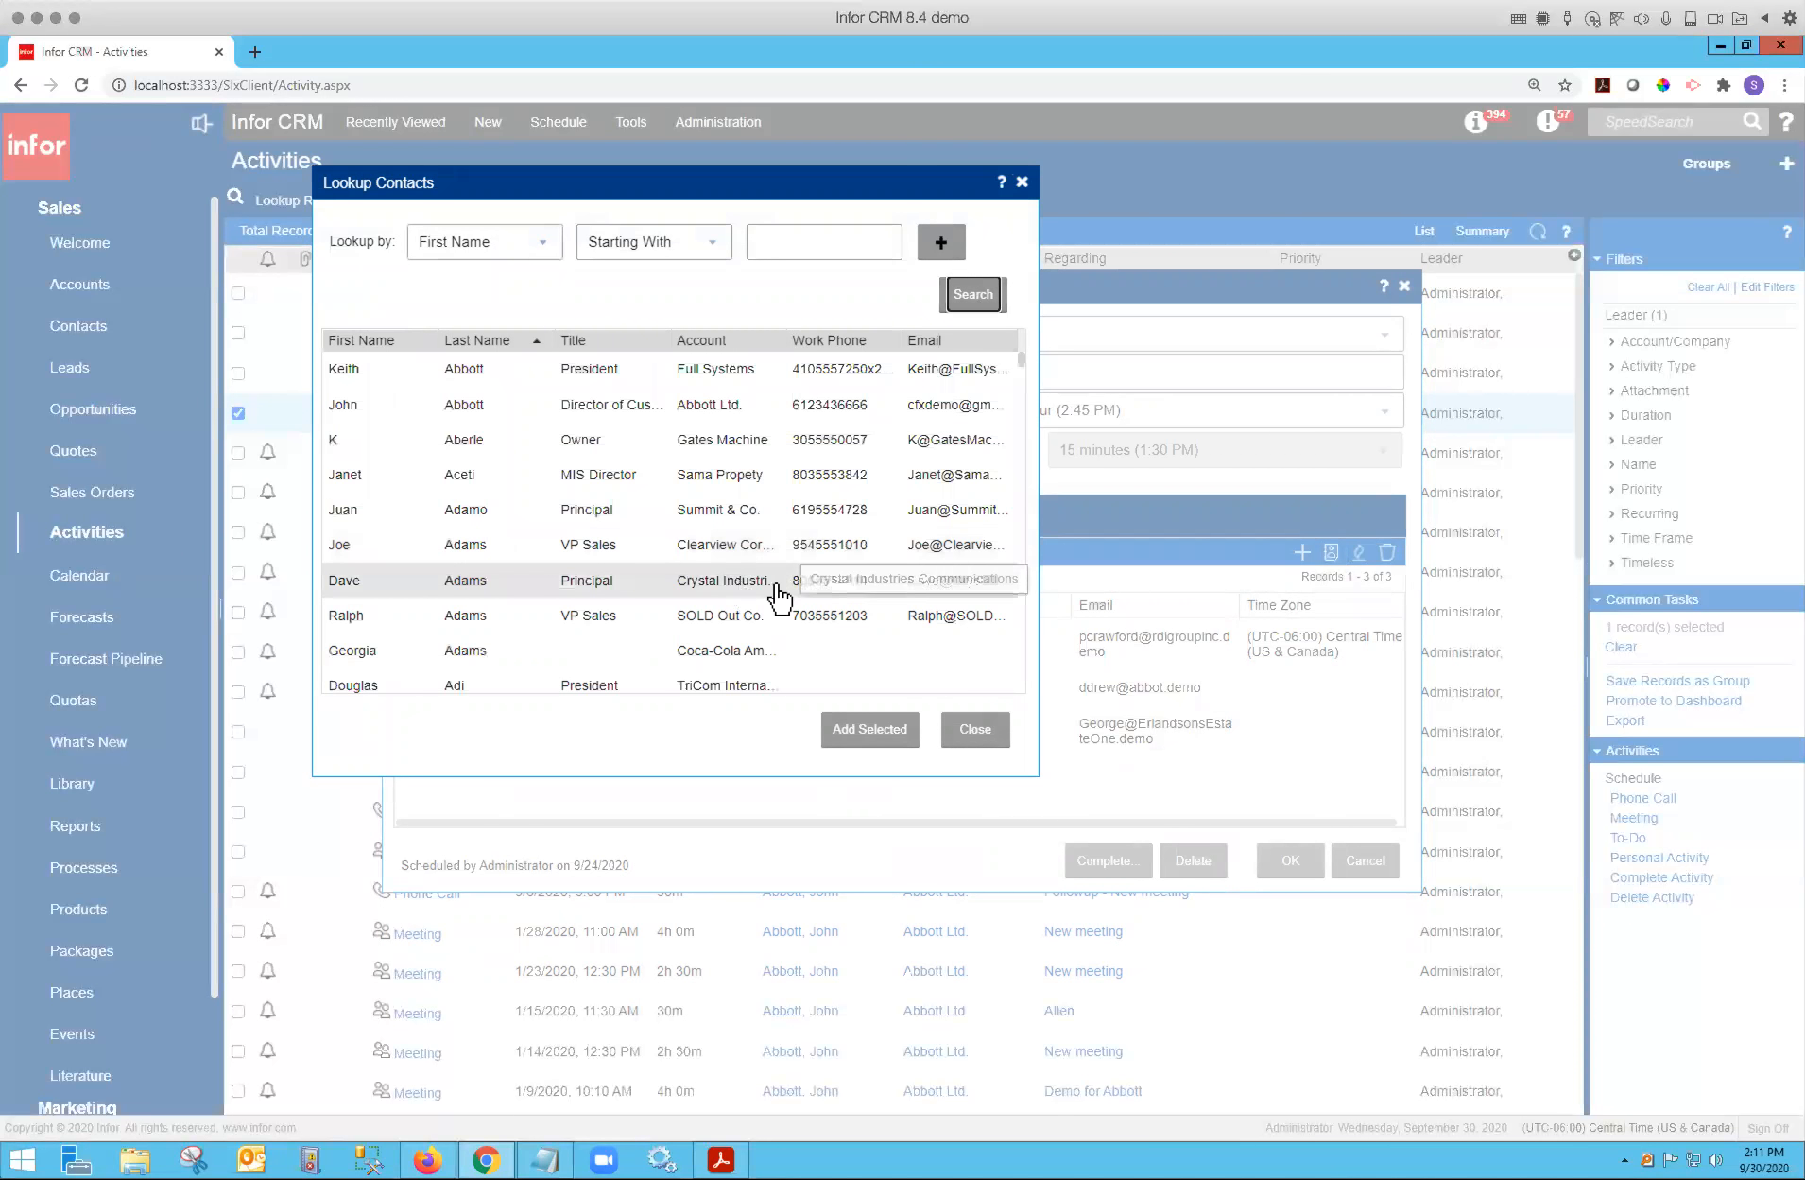
{"action": "left_click", "coordinate": [973, 730]}
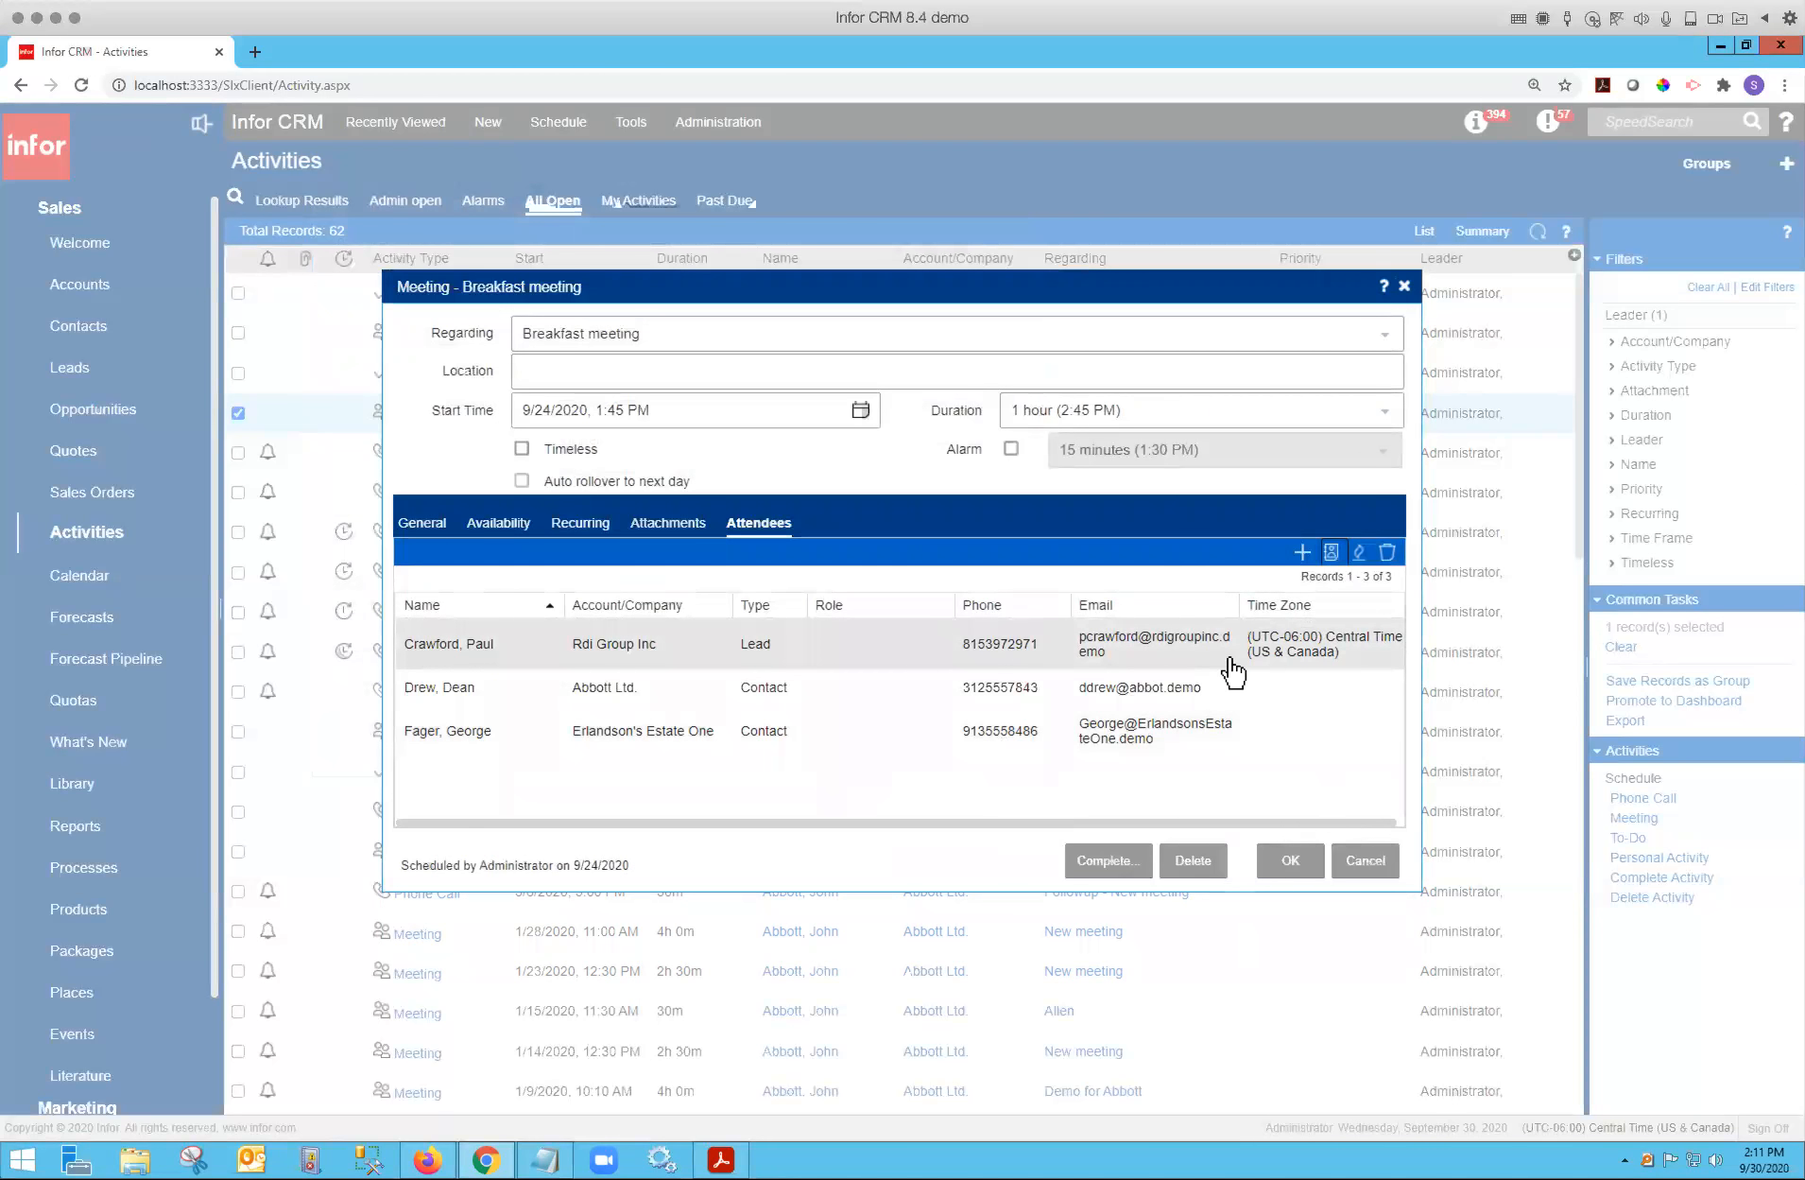
Open the attendee lookup and search attendees for "chicago".
{"action": "left_click", "coordinate": [1301, 554]}
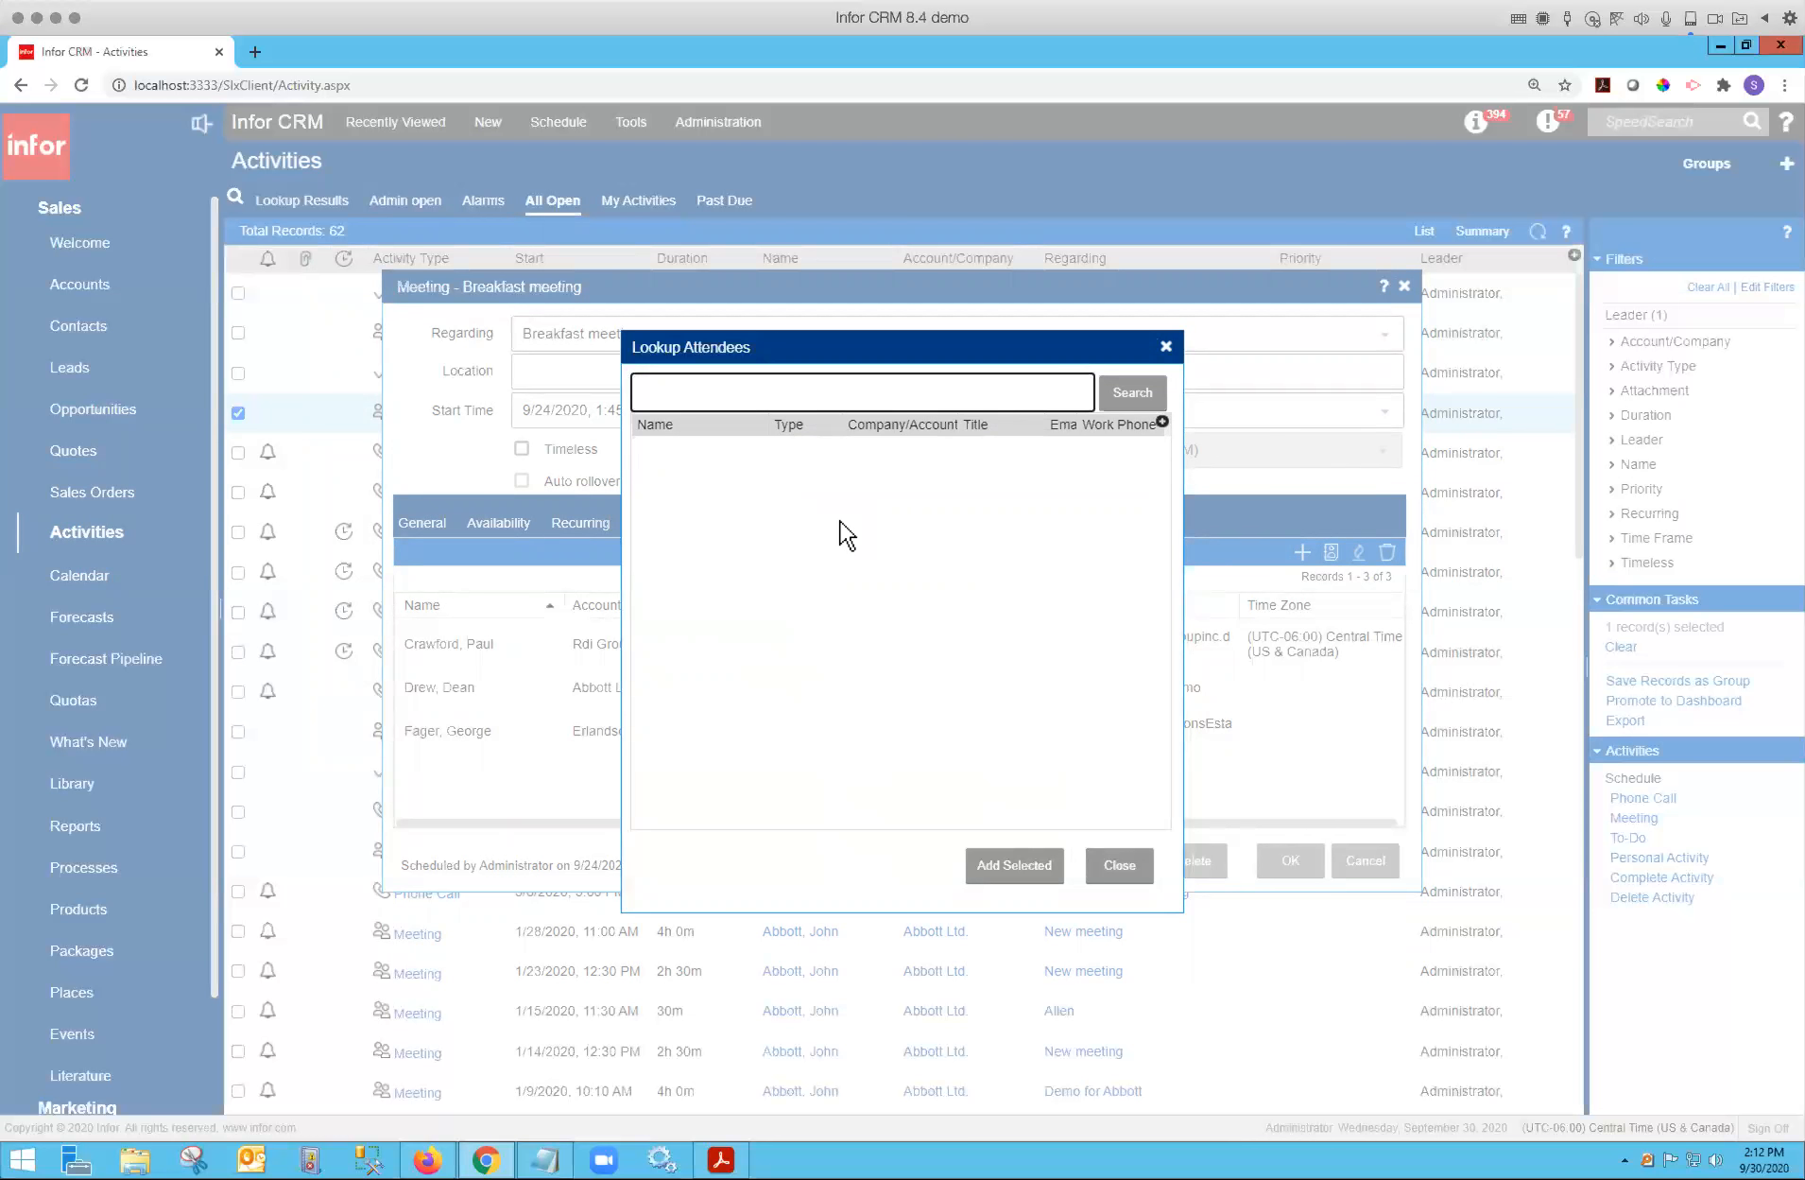
{"action": "type", "text": "ch"}
{"action": "type", "text": "icago"}
{"action": "key", "text": "Return"}
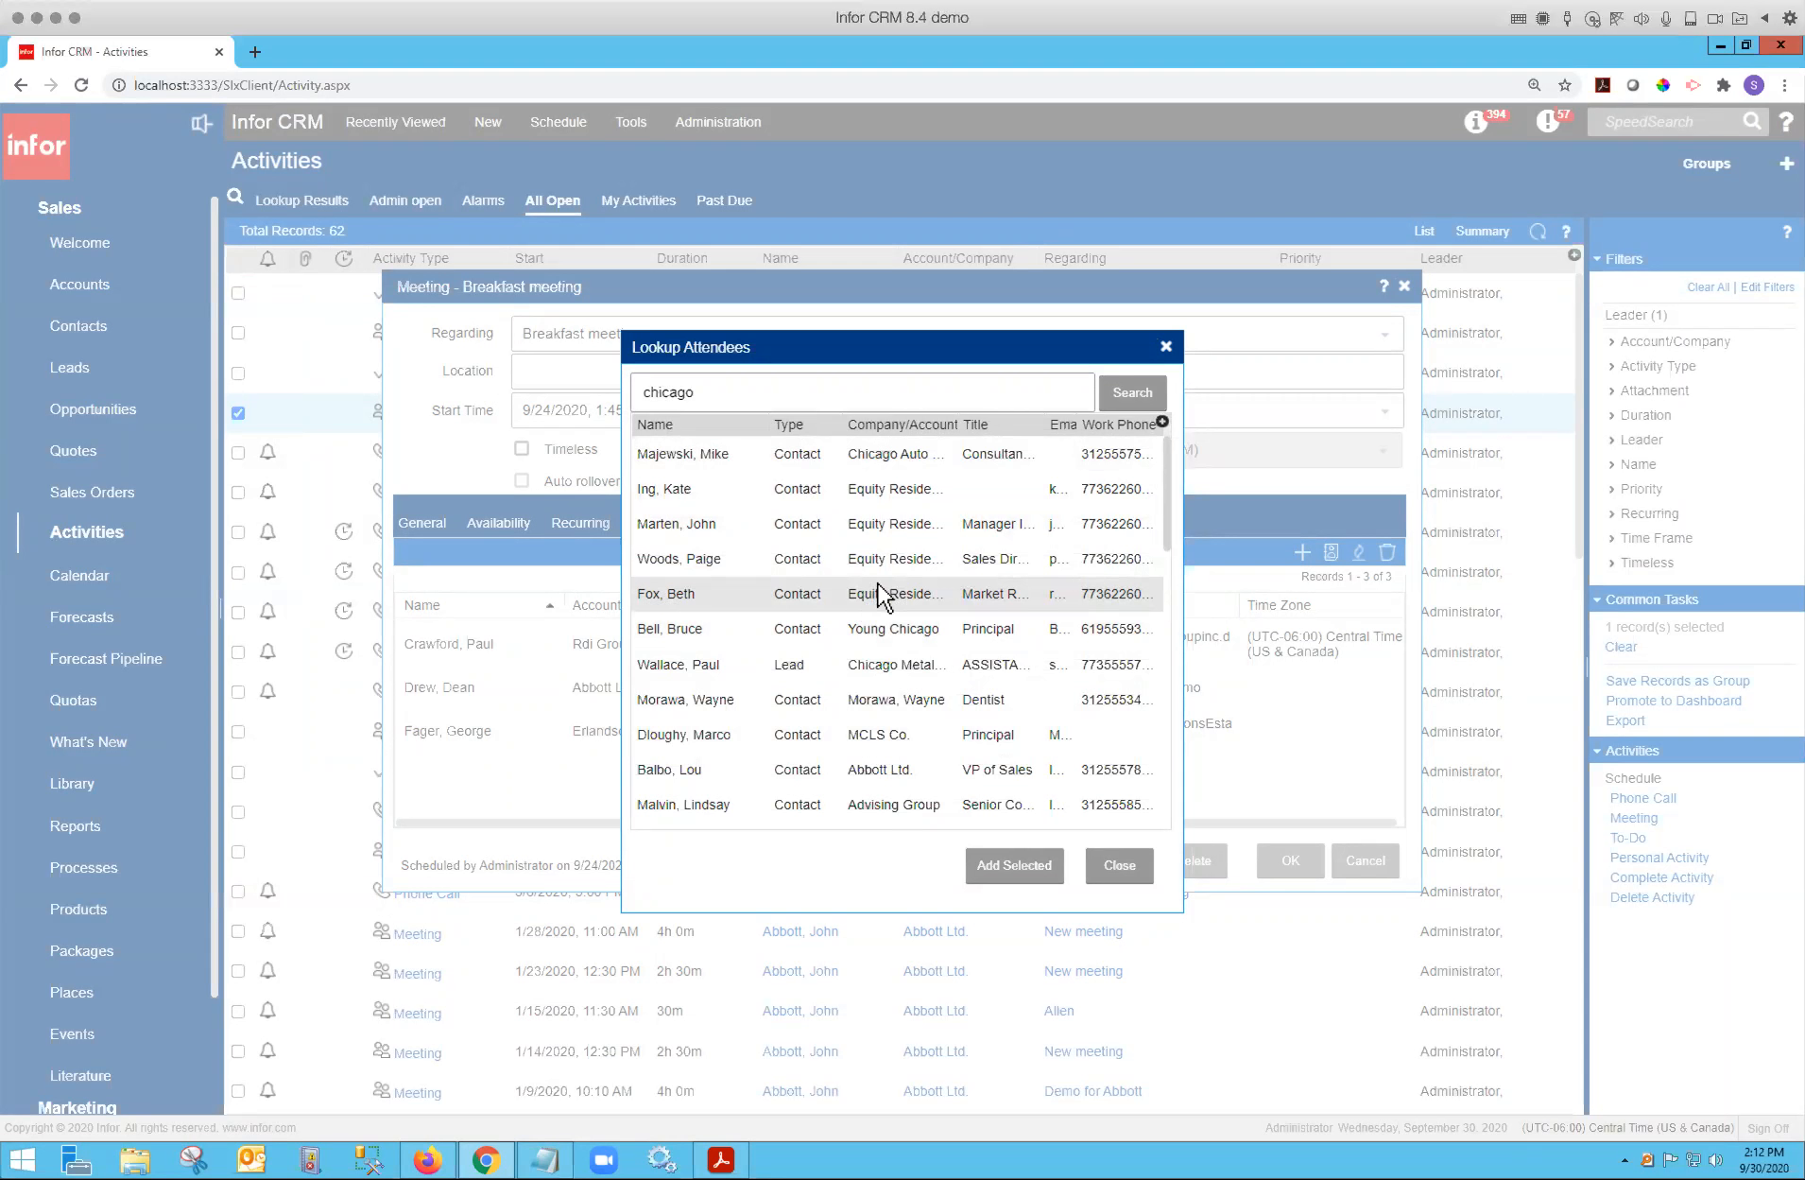
Check the attendee lookup's column options and refine the search to "chicago dentist".
{"action": "left_click", "coordinate": [1162, 421]}
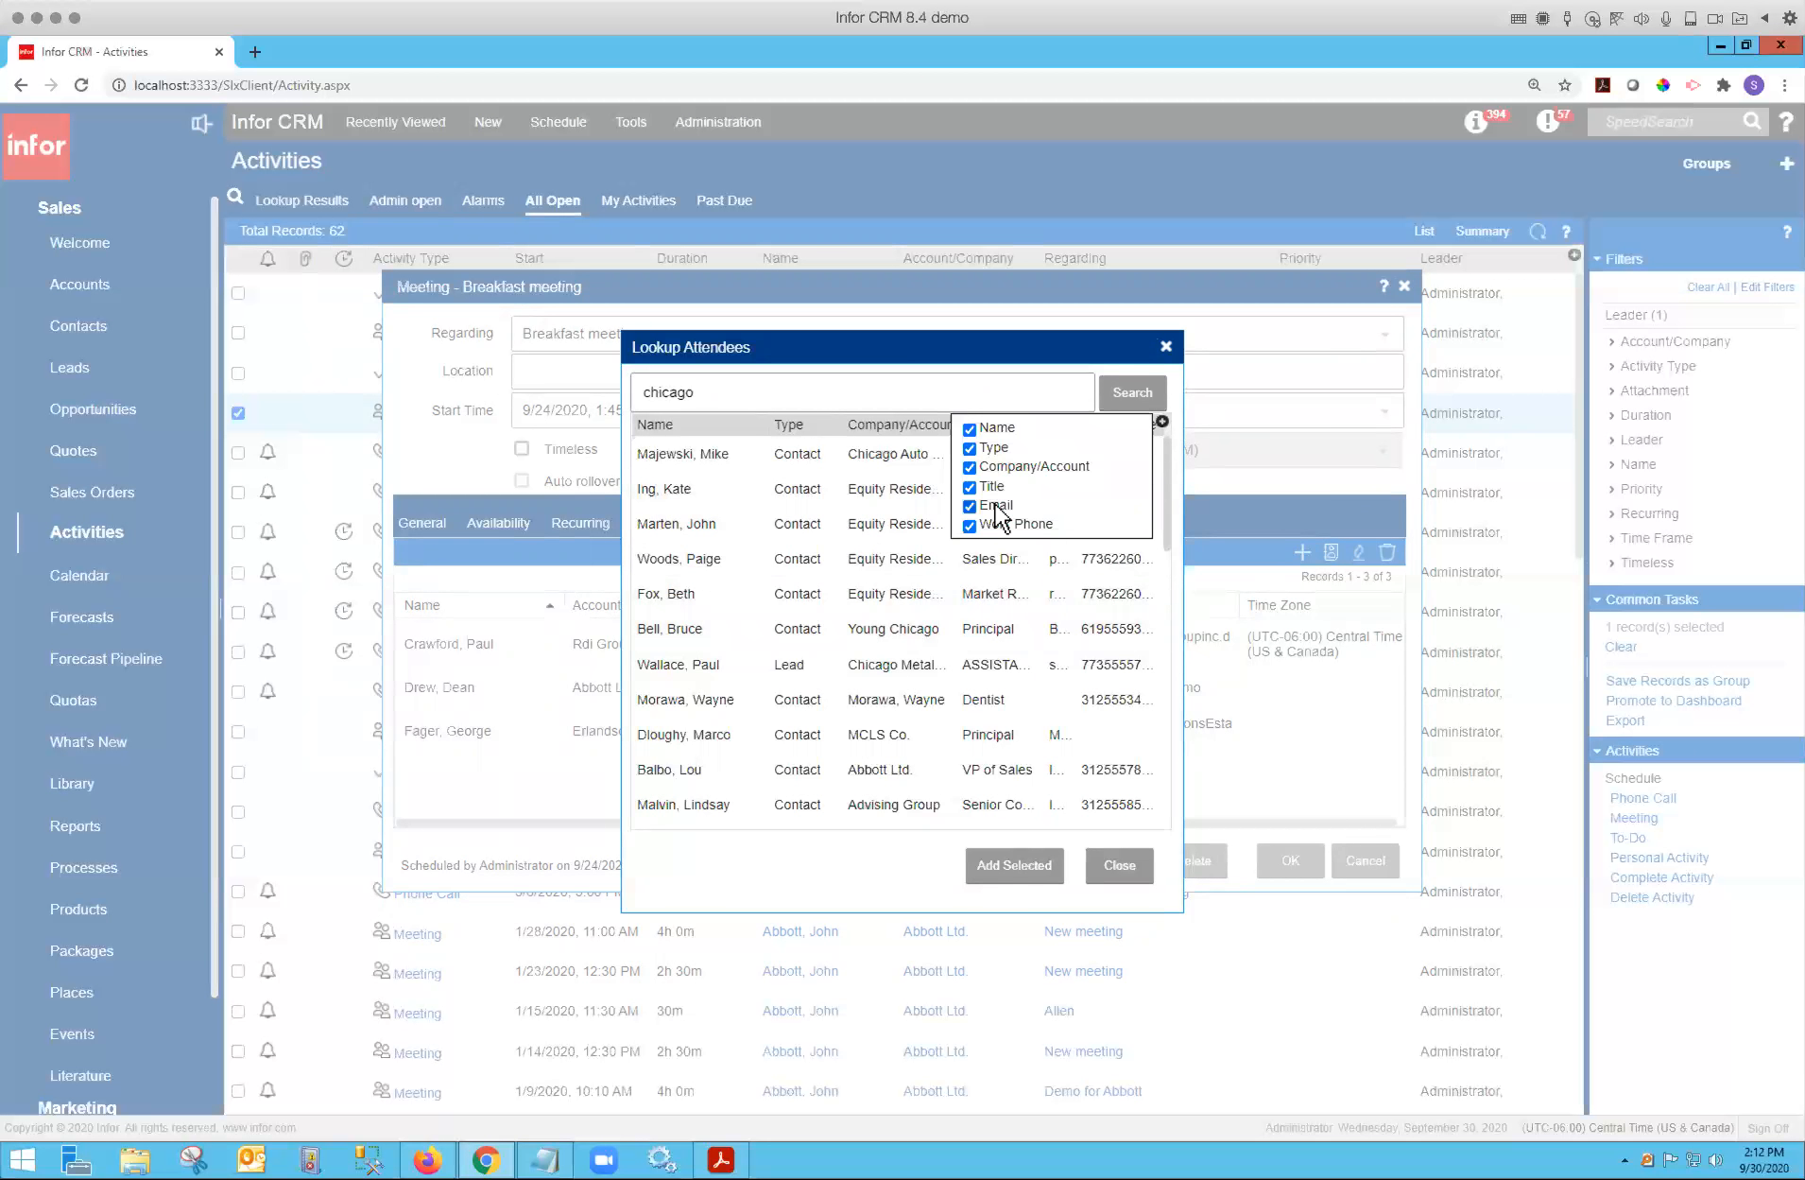
{"action": "left_click", "coordinate": [945, 629]}
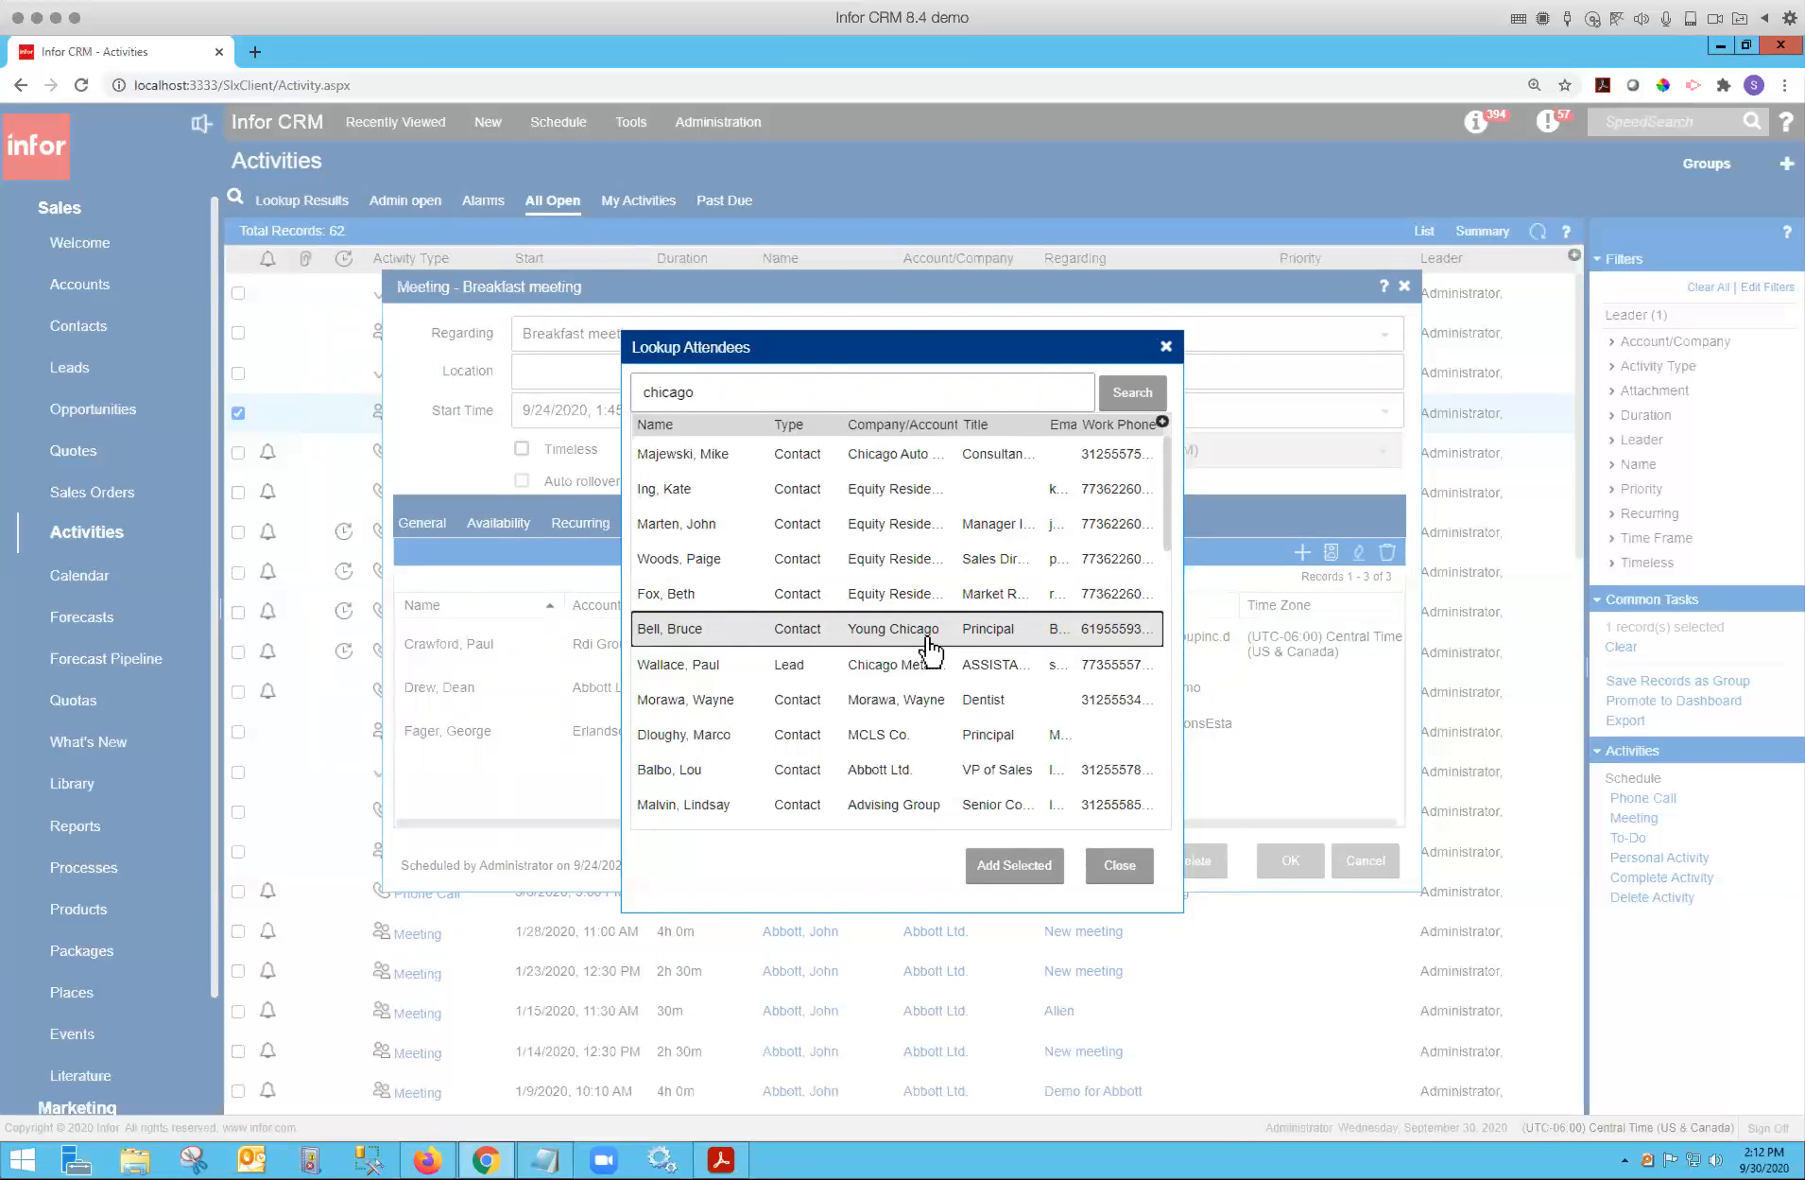
{"action": "left_click", "coordinate": [848, 390]}
{"action": "type", "text": "de"}
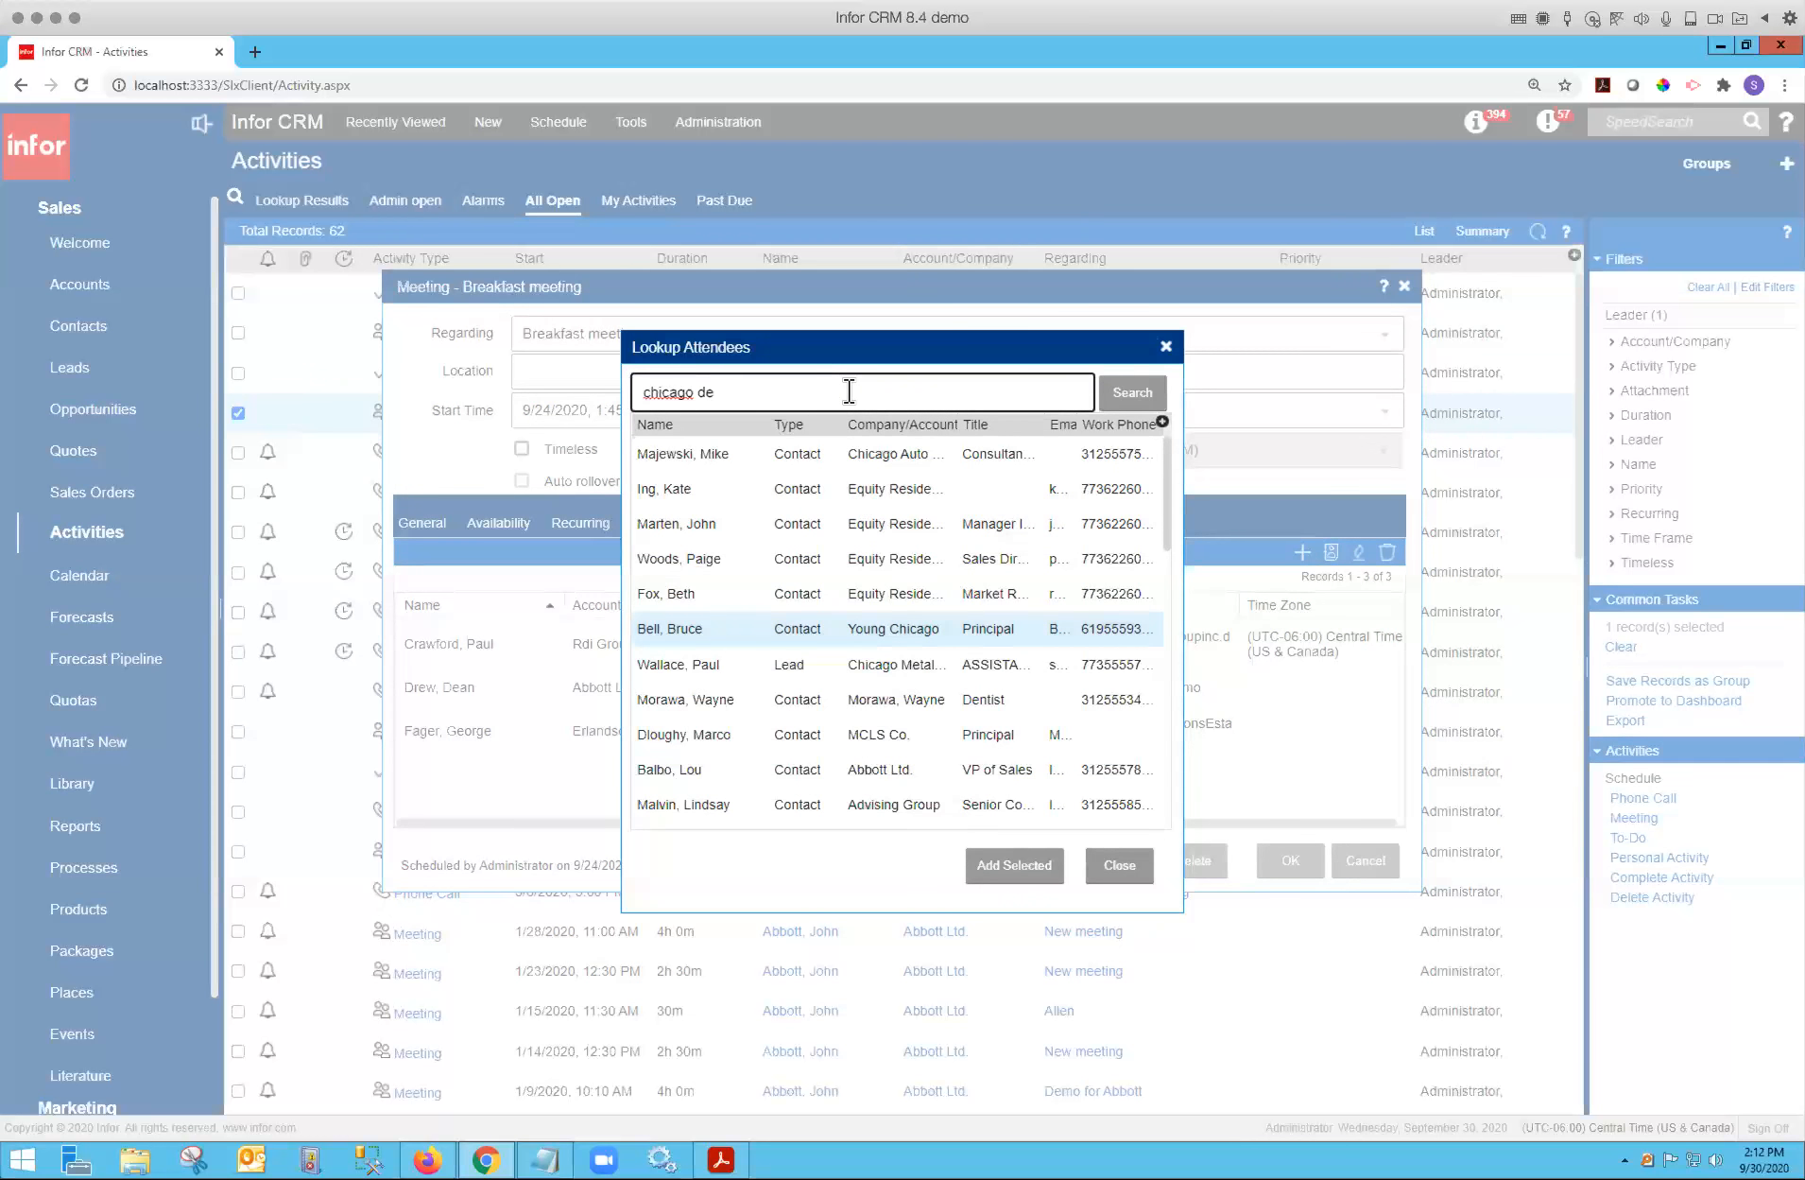
{"action": "type", "text": "ntist"}
{"action": "key", "text": "Return"}
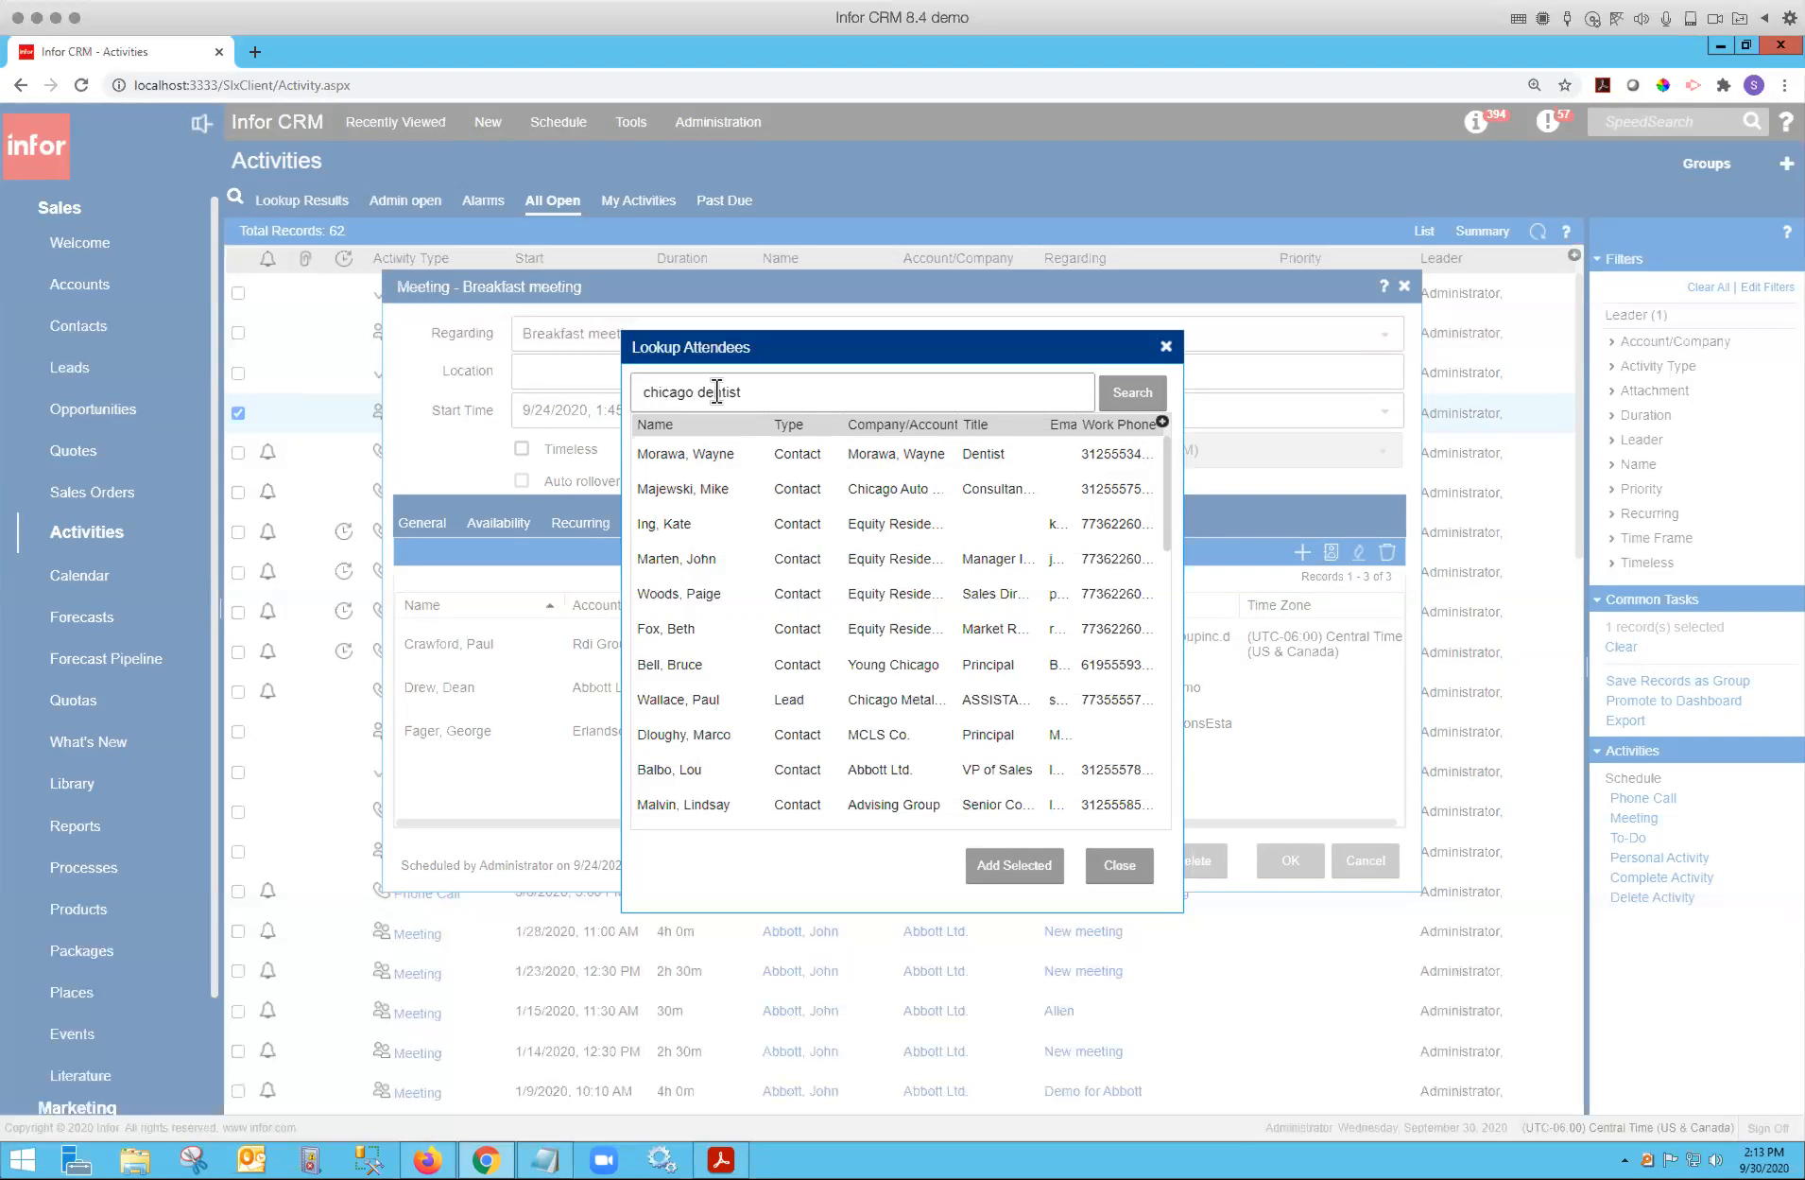
Close the attendee lookup and cancel the meeting dialog.
{"action": "left_click", "coordinate": [822, 396]}
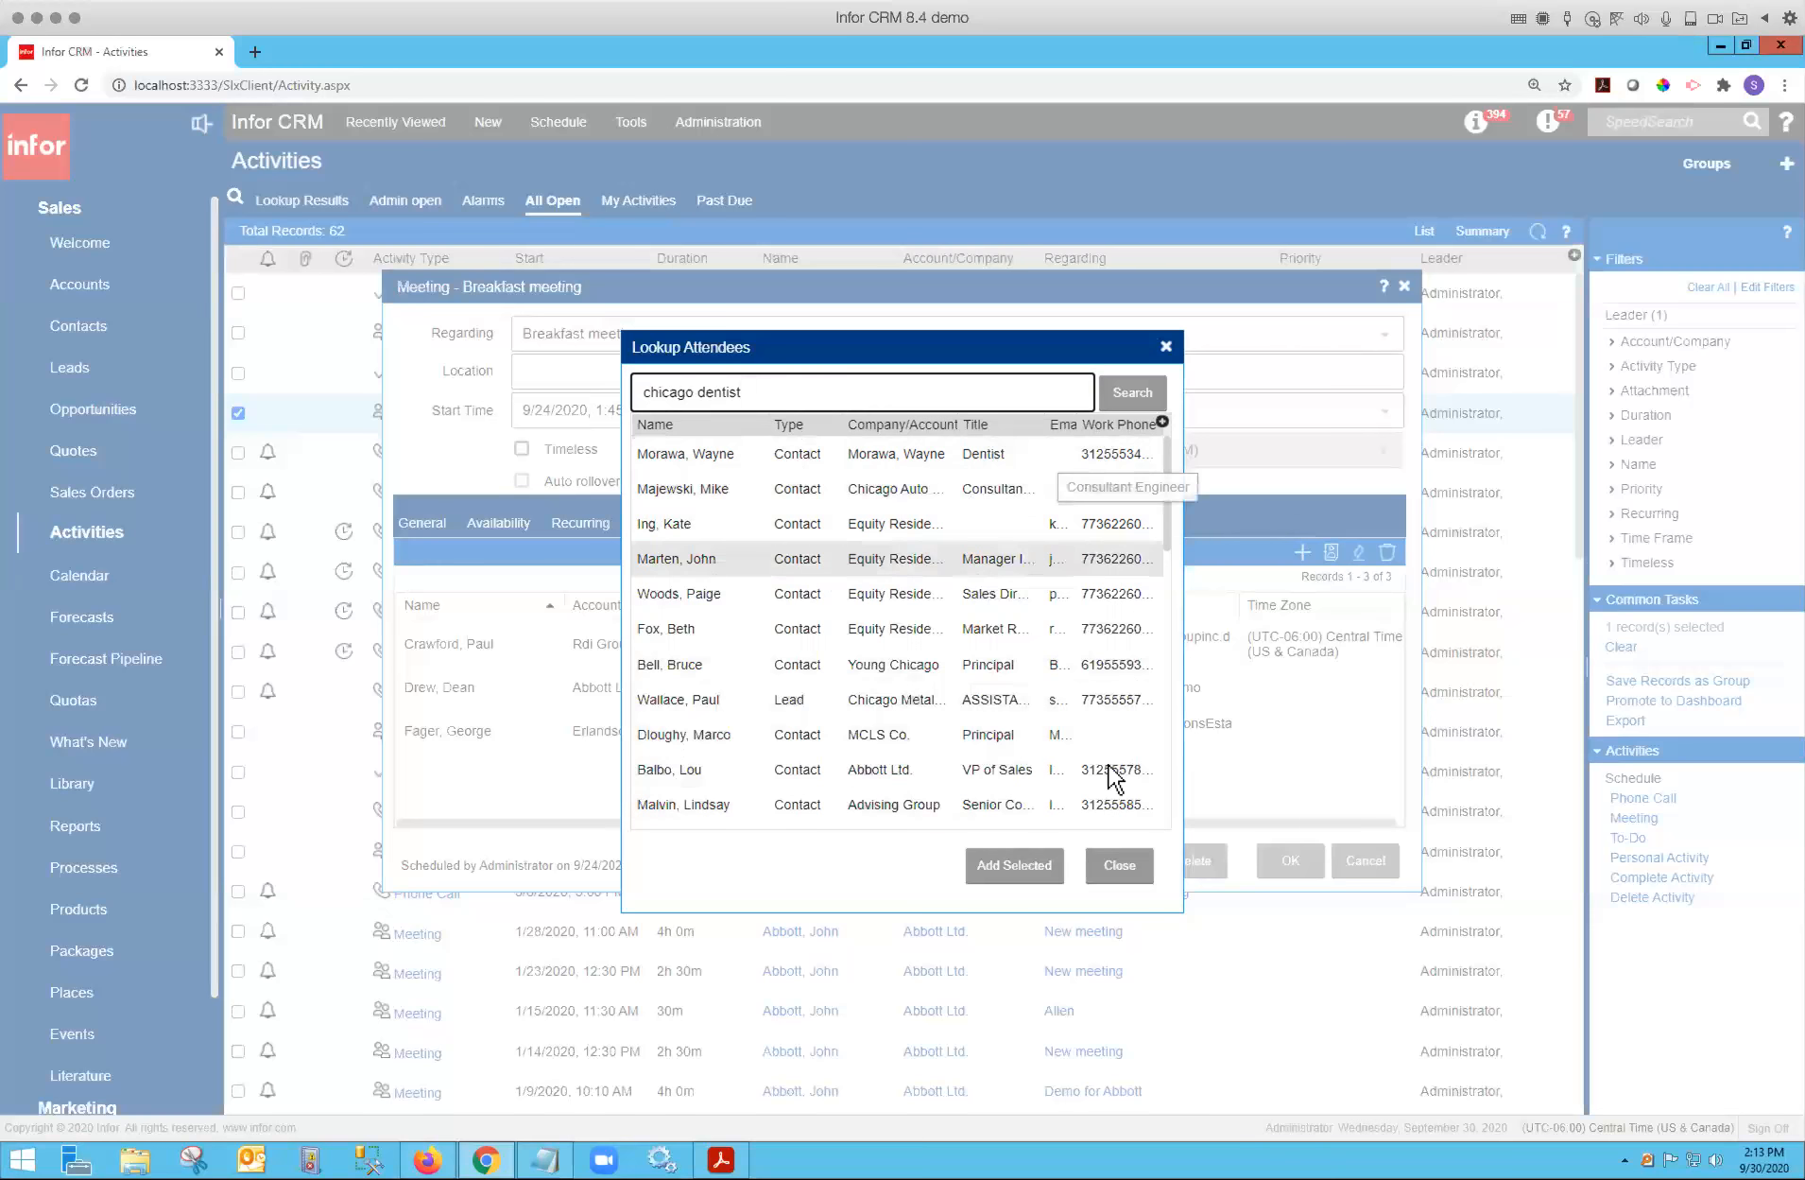
{"action": "left_click", "coordinate": [1123, 865]}
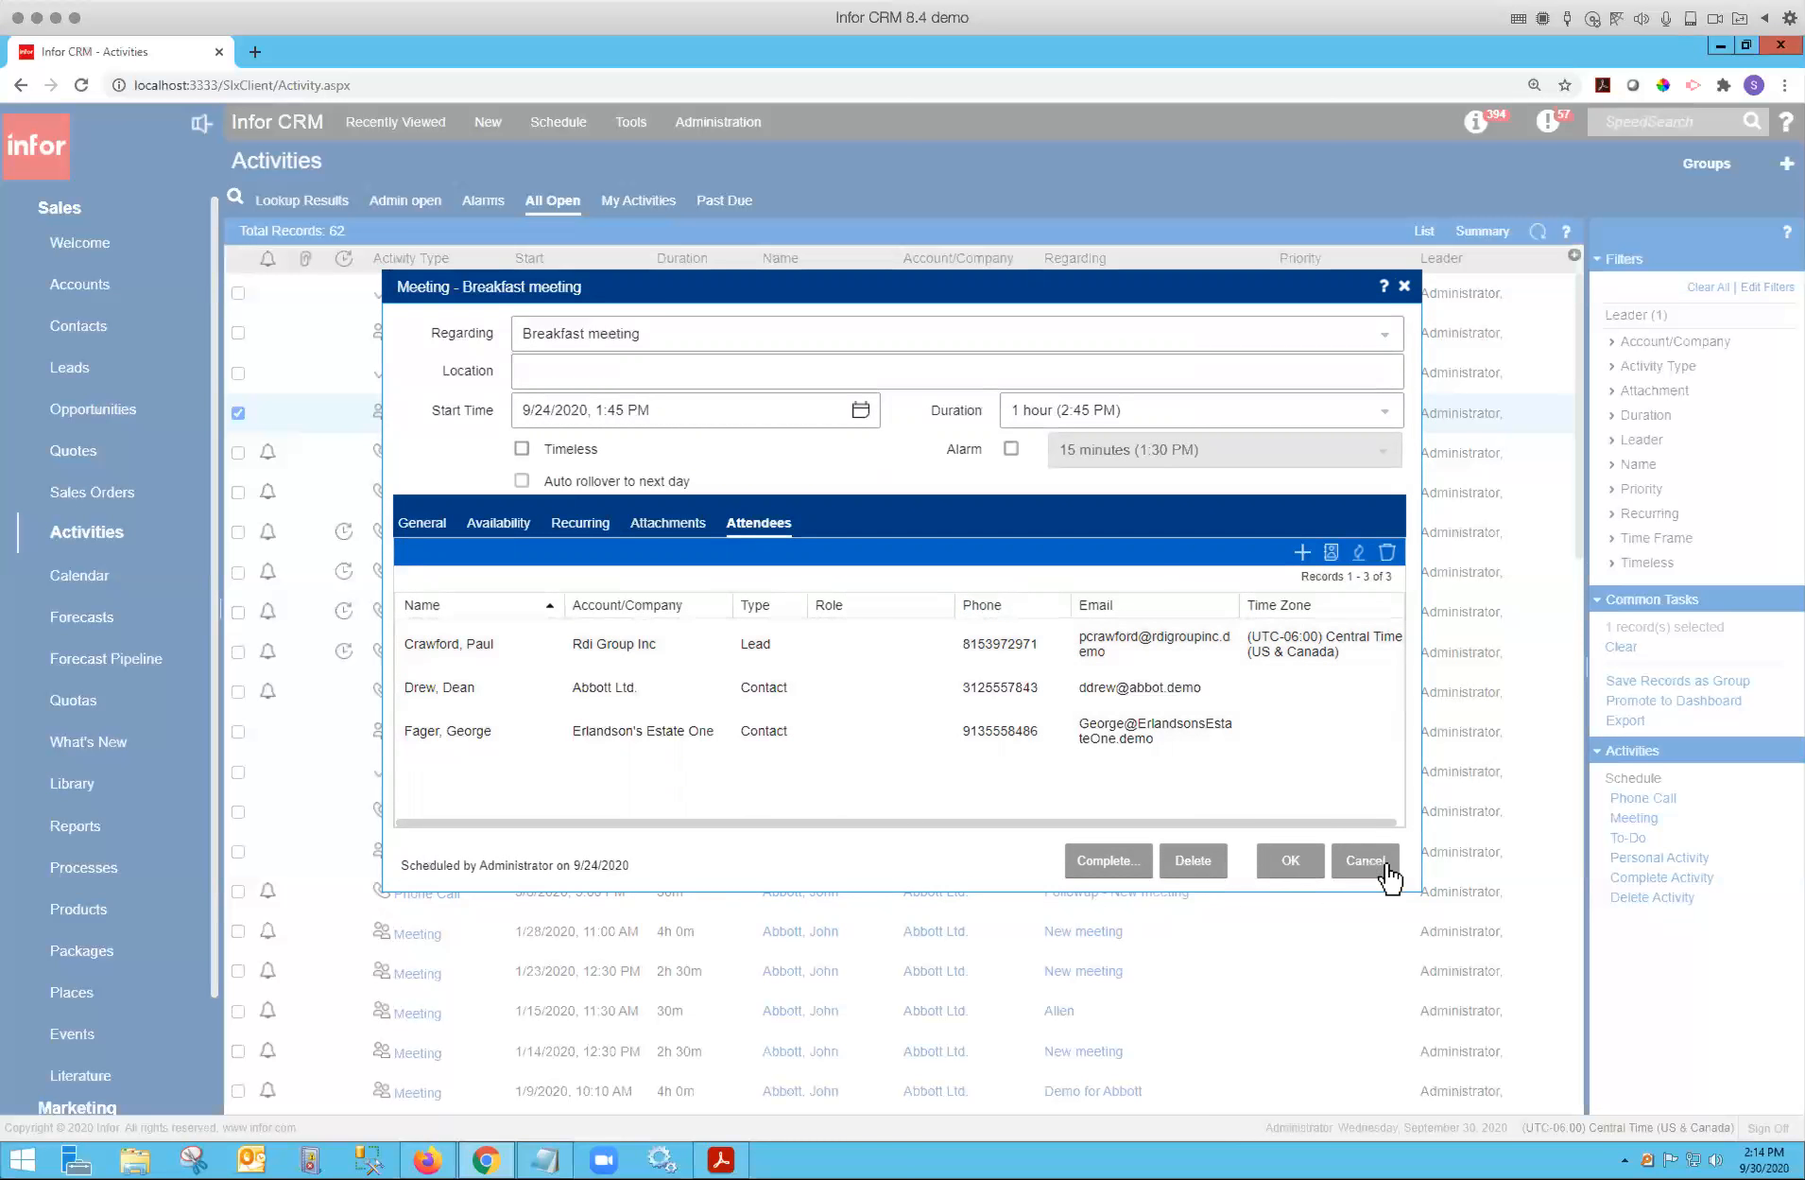
{"action": "left_click", "coordinate": [1353, 868]}
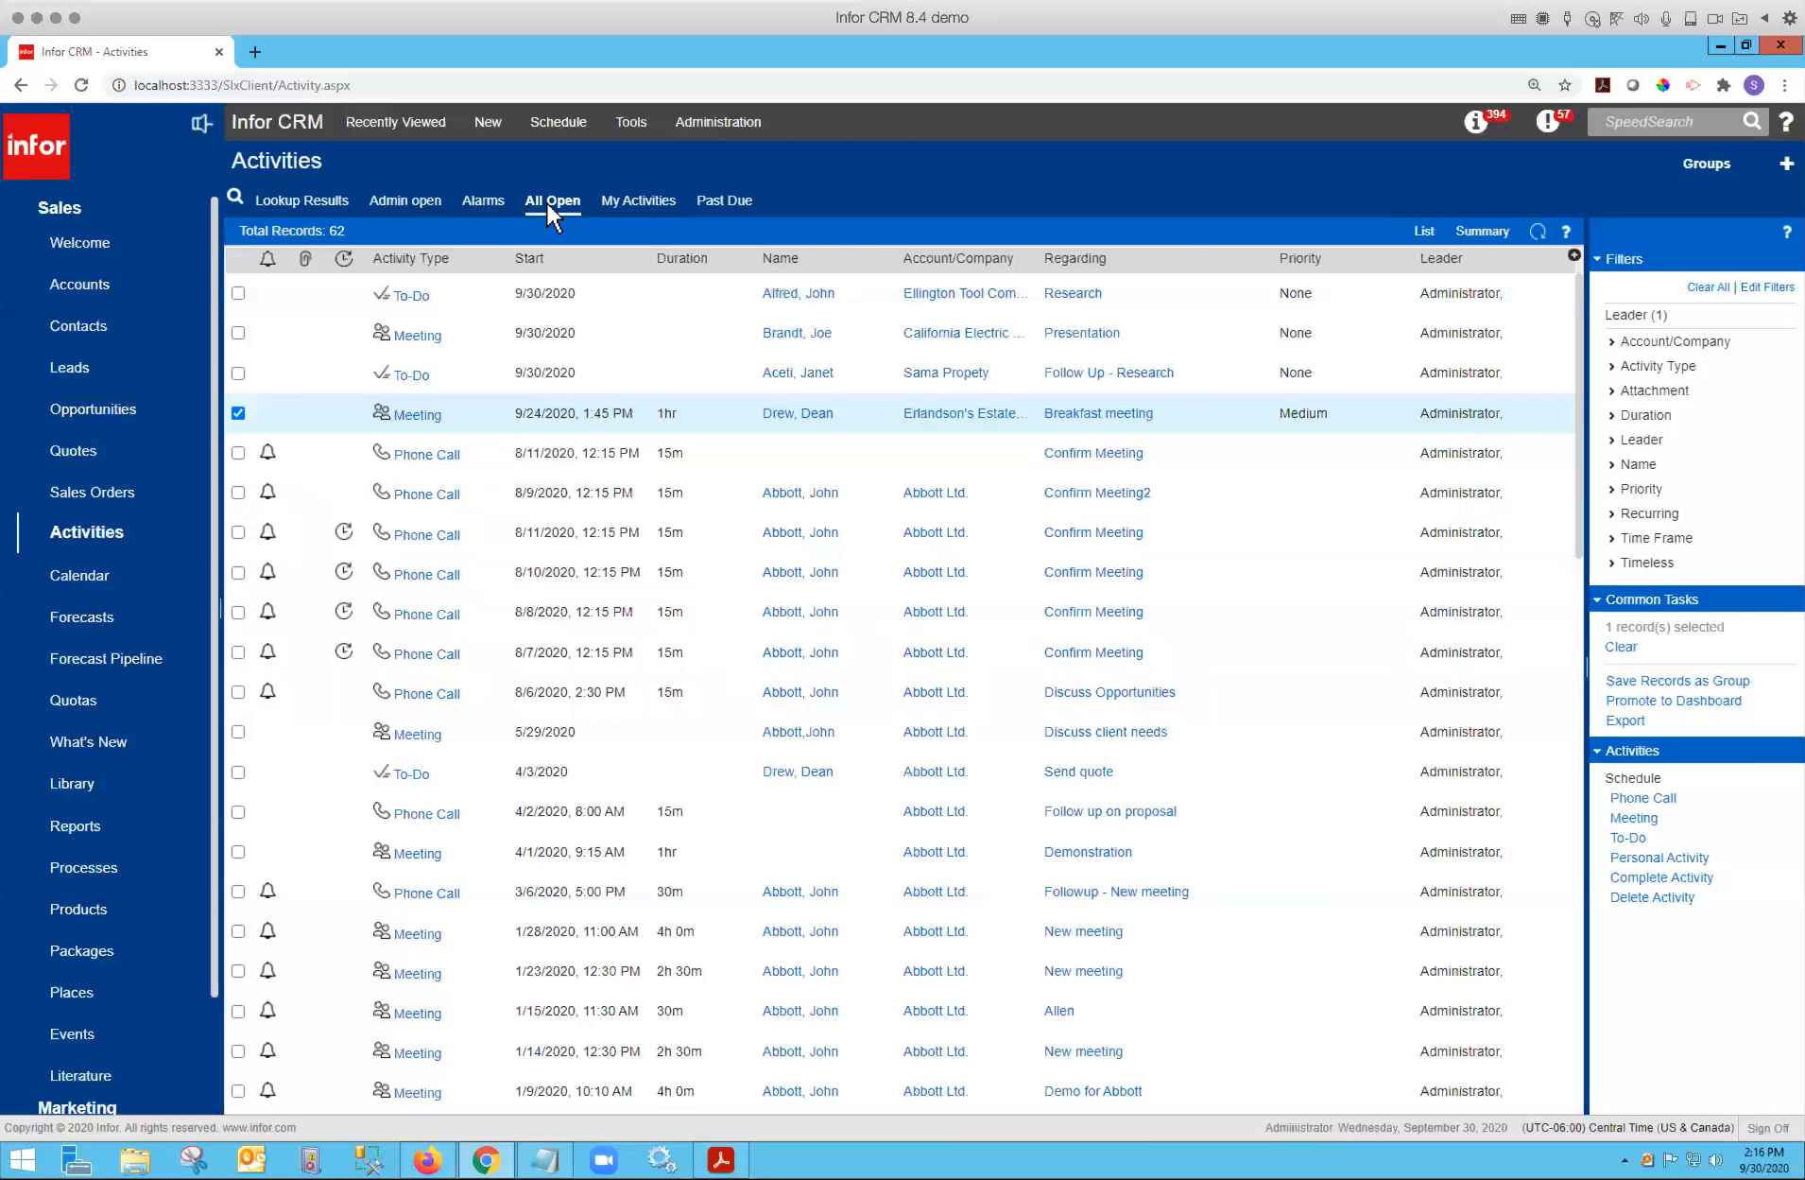
Open the Admin open activity group's query definition, expand the Activity table's columns, and close the query builder.
{"action": "left_click", "coordinate": [412, 199]}
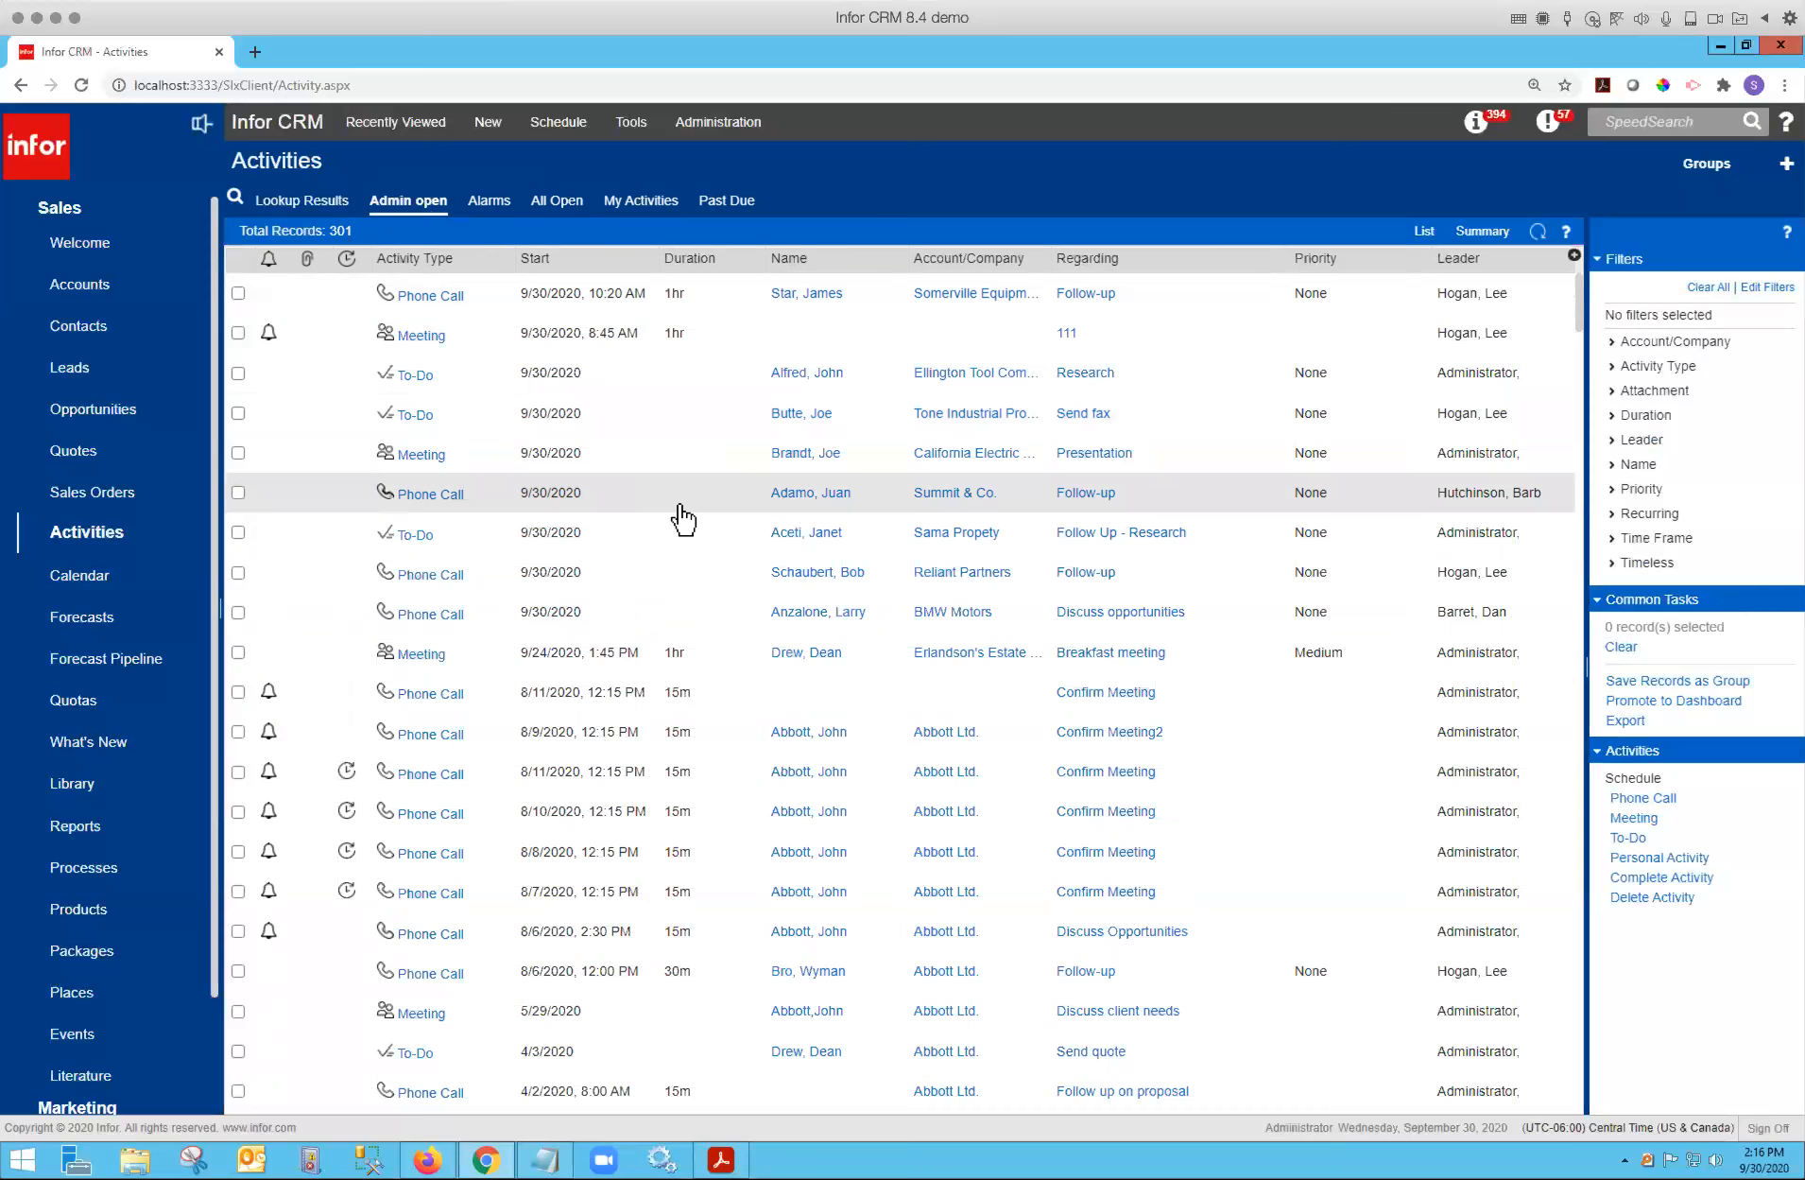
{"action": "right_click", "coordinate": [414, 205]}
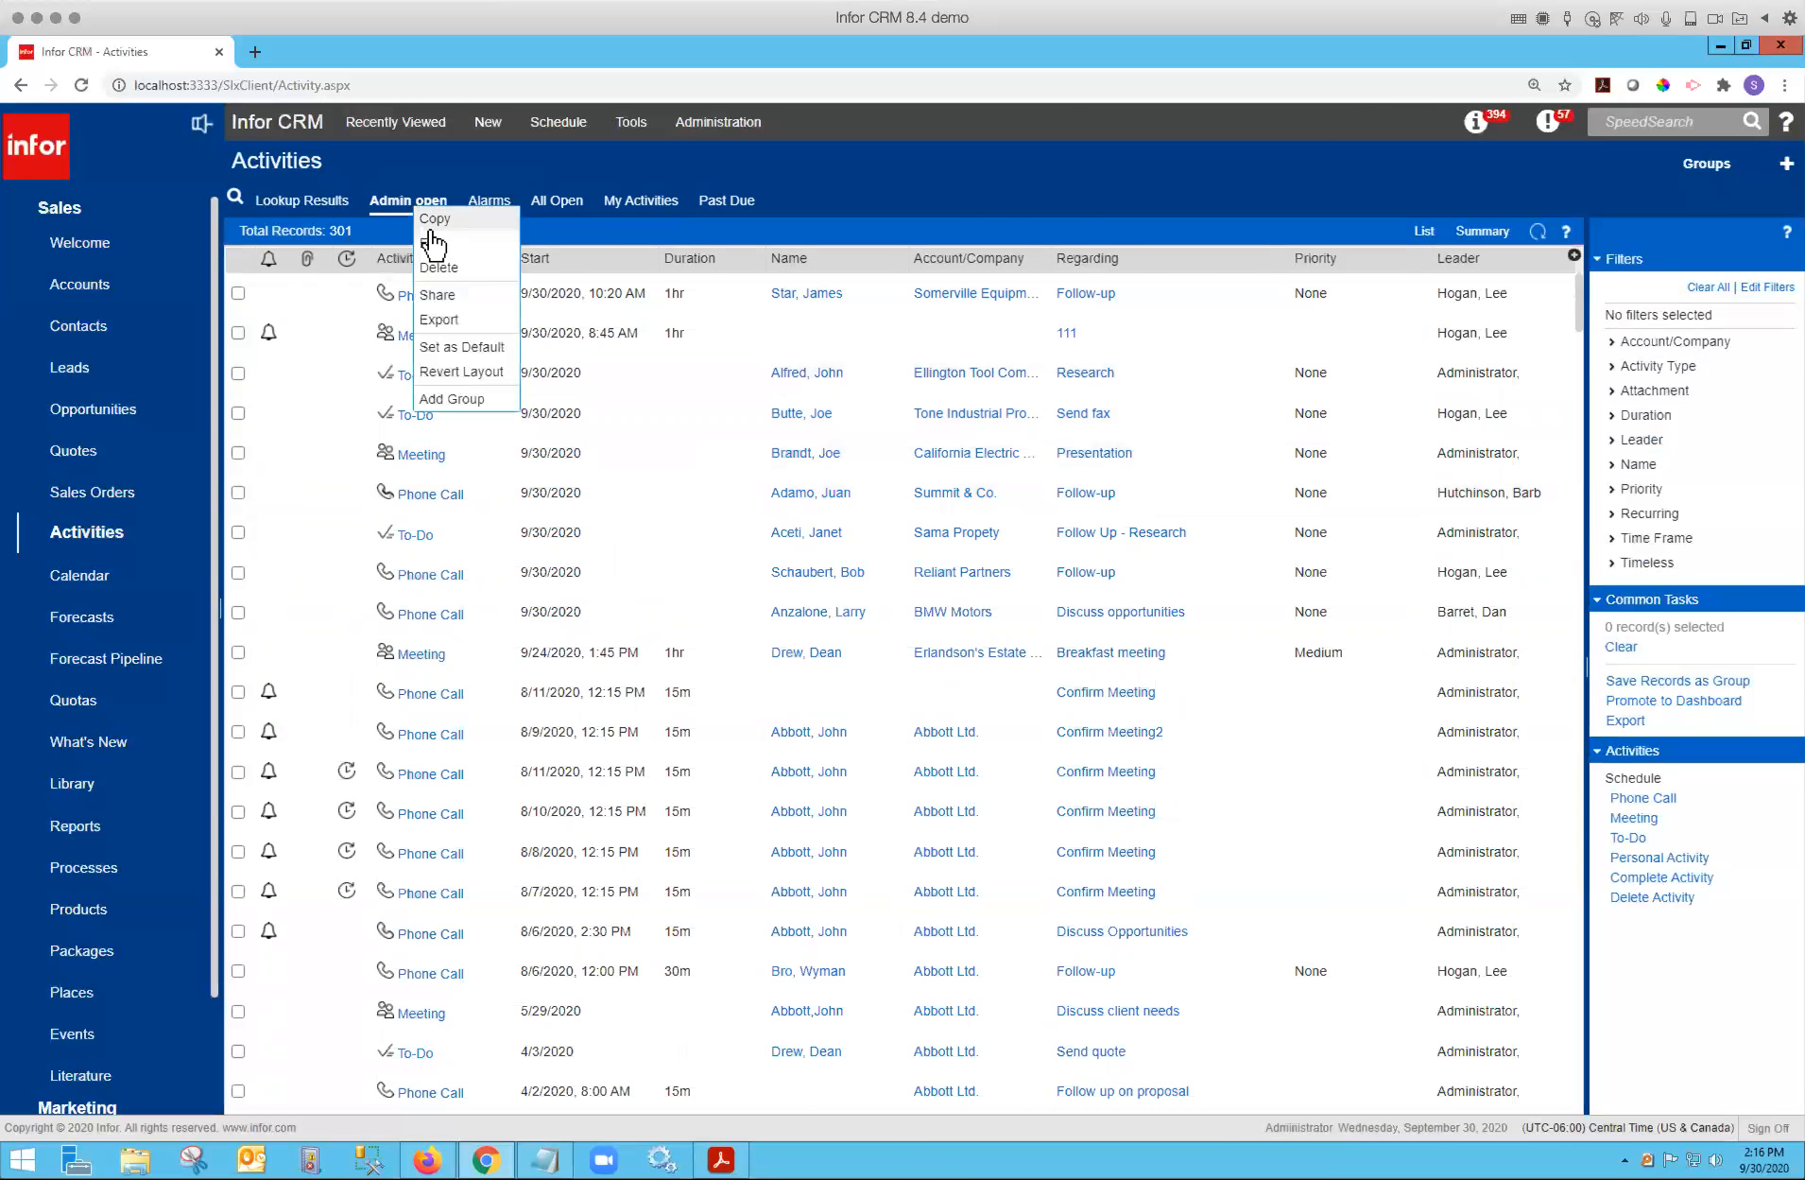
{"action": "left_click", "coordinate": [433, 243]}
{"action": "left_click_drag", "start_coordinate": [399, 43], "coordinate": [831, 212]}
{"action": "left_click", "coordinate": [575, 624]}
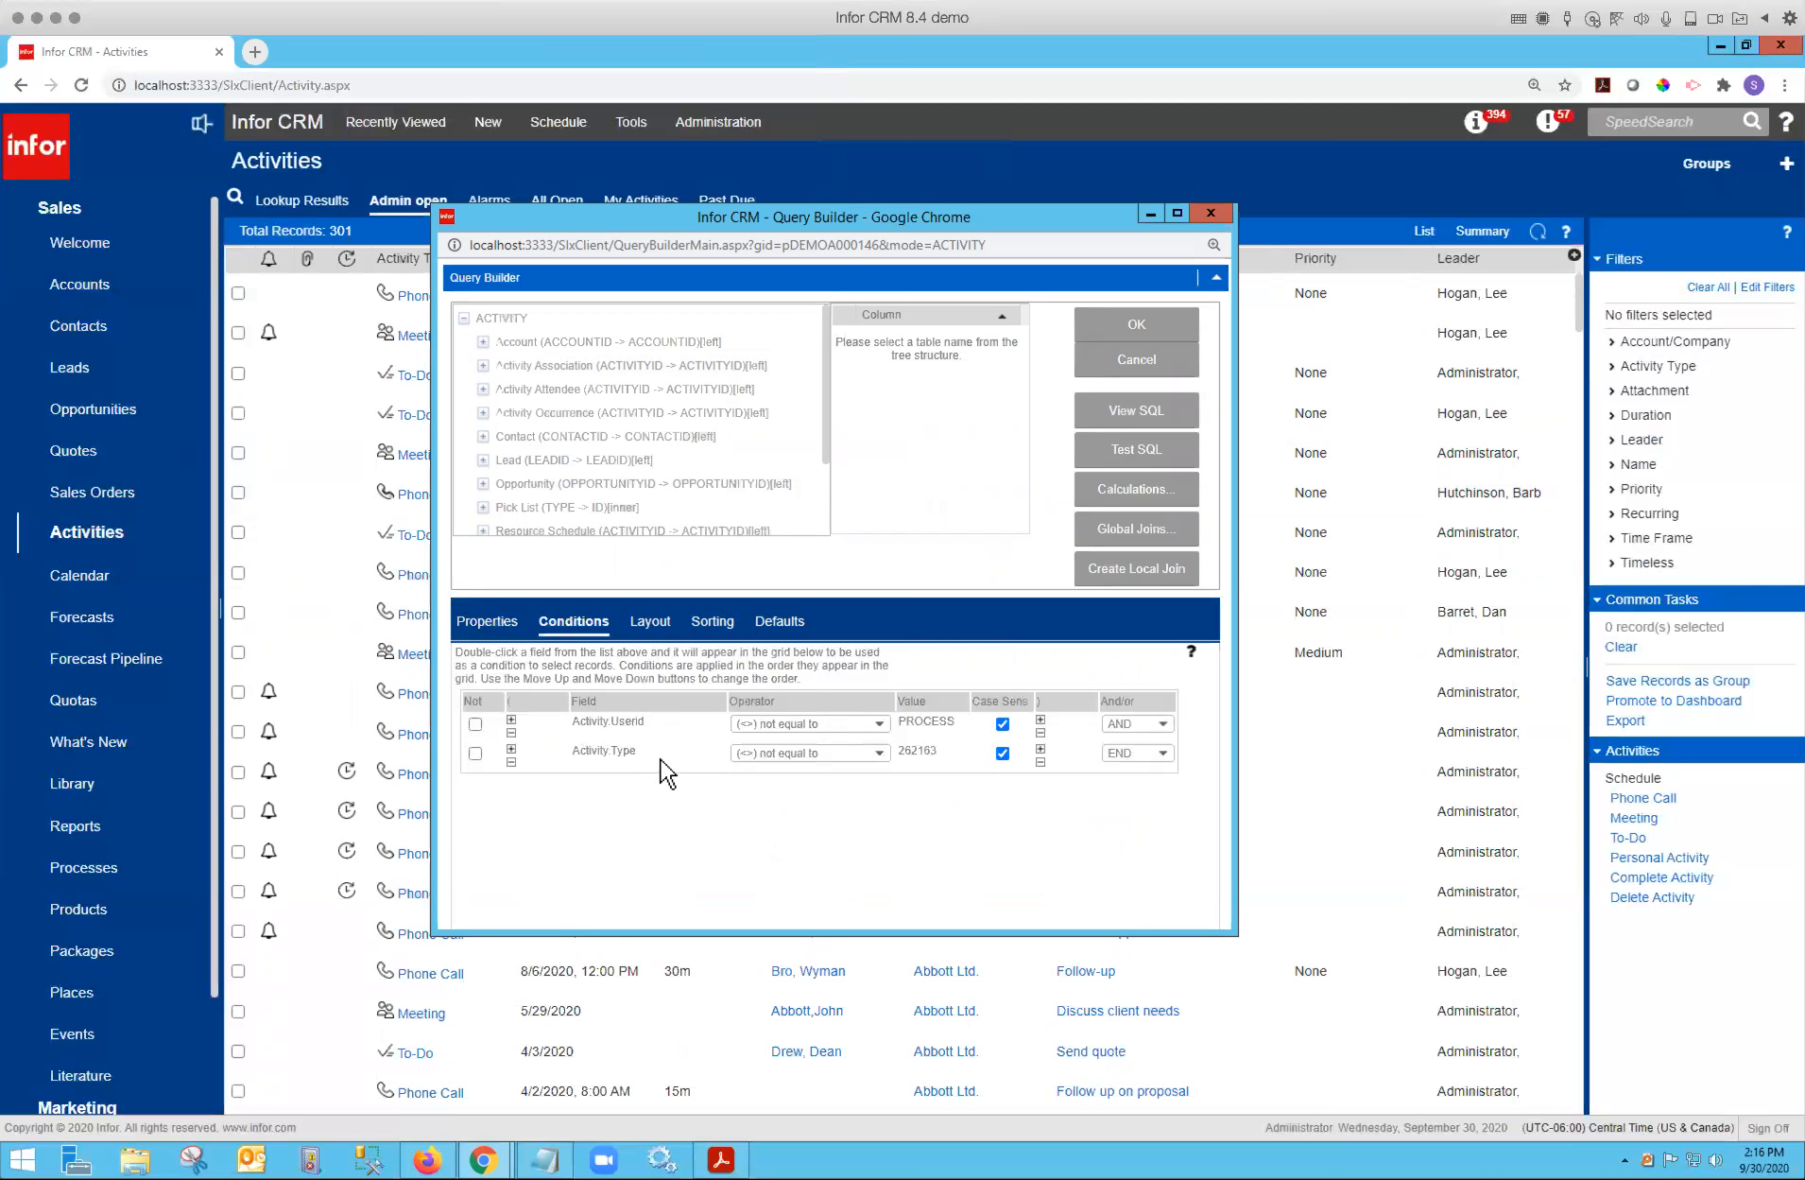
{"action": "left_click", "coordinate": [515, 322]}
{"action": "mouse_move", "coordinate": [1028, 338]}
{"action": "left_mouse_down"}
{"action": "mouse_move", "coordinate": [1025, 424]}
{"action": "mouse_move", "coordinate": [1027, 334]}
{"action": "left_mouse_up"}
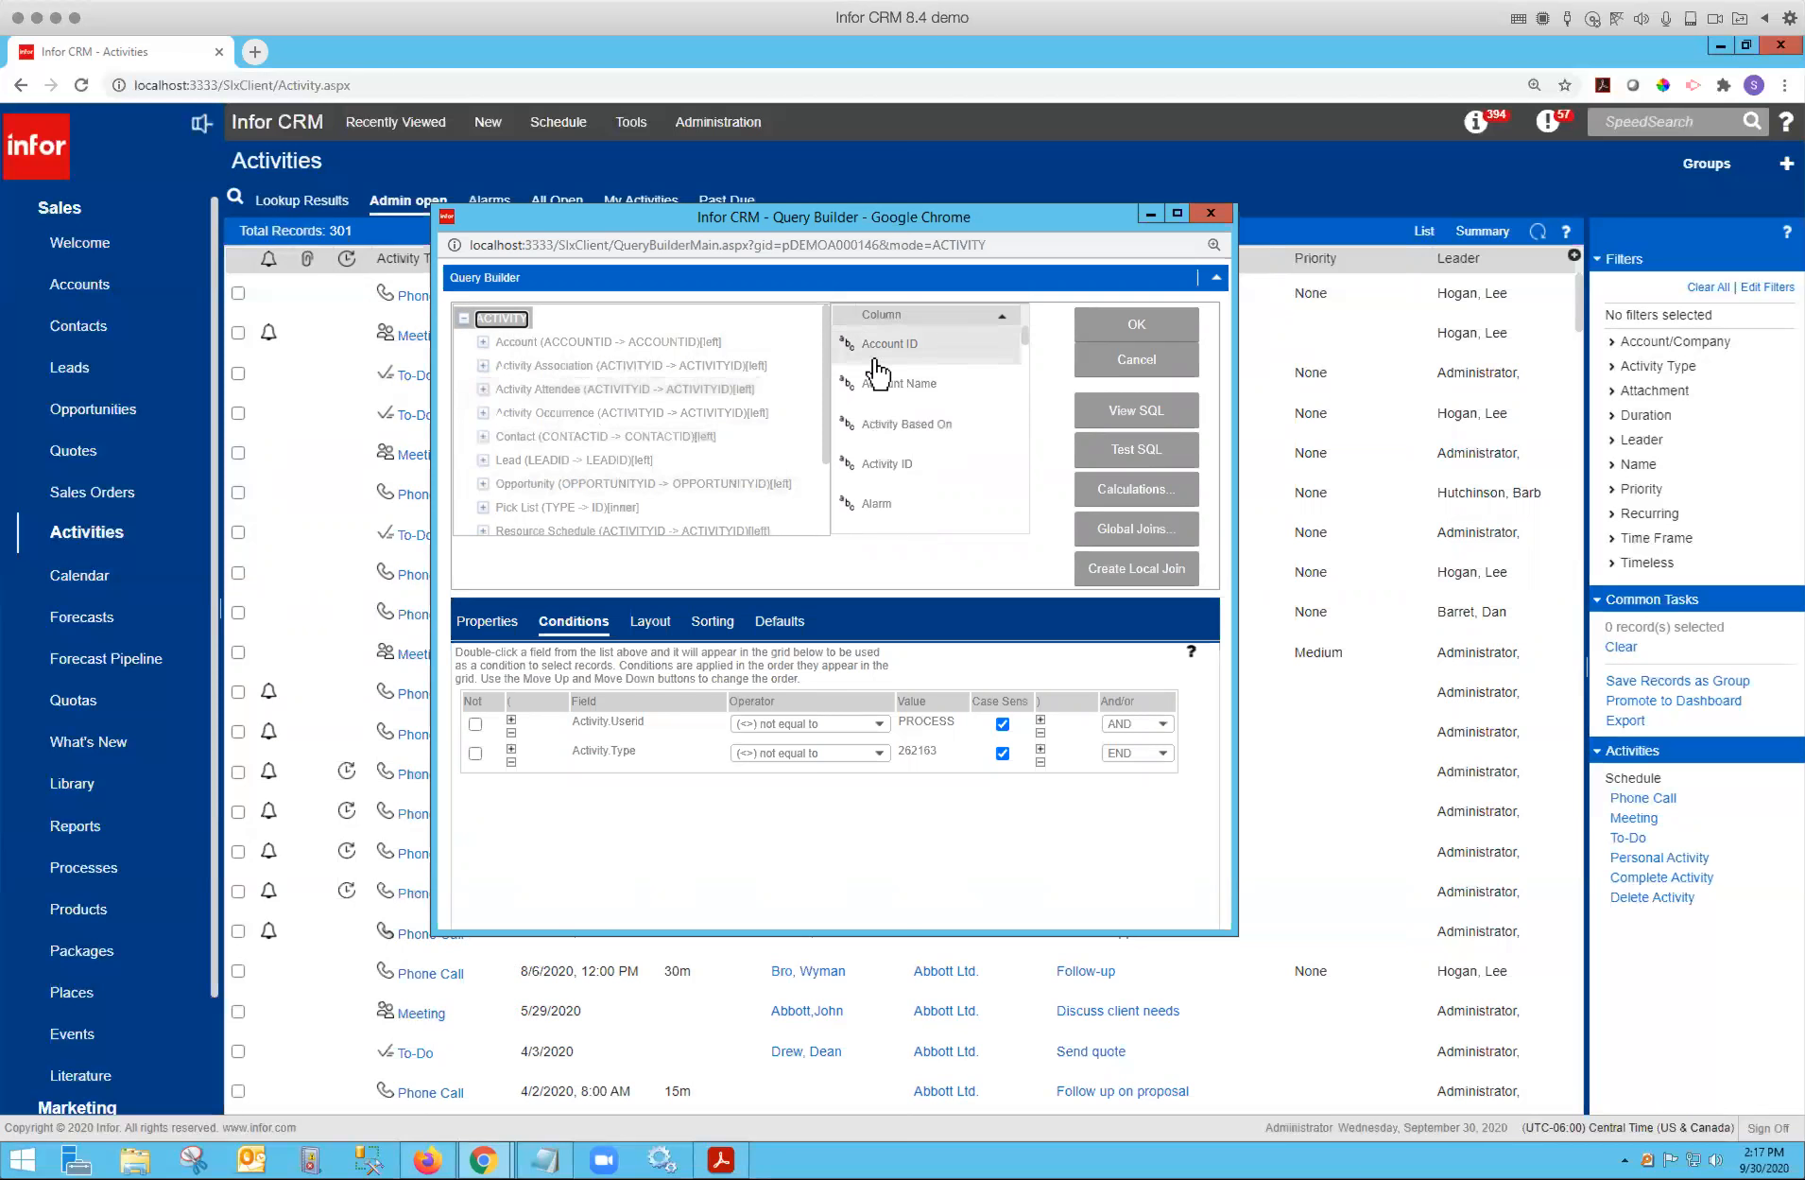
{"action": "left_click", "coordinate": [1211, 212]}
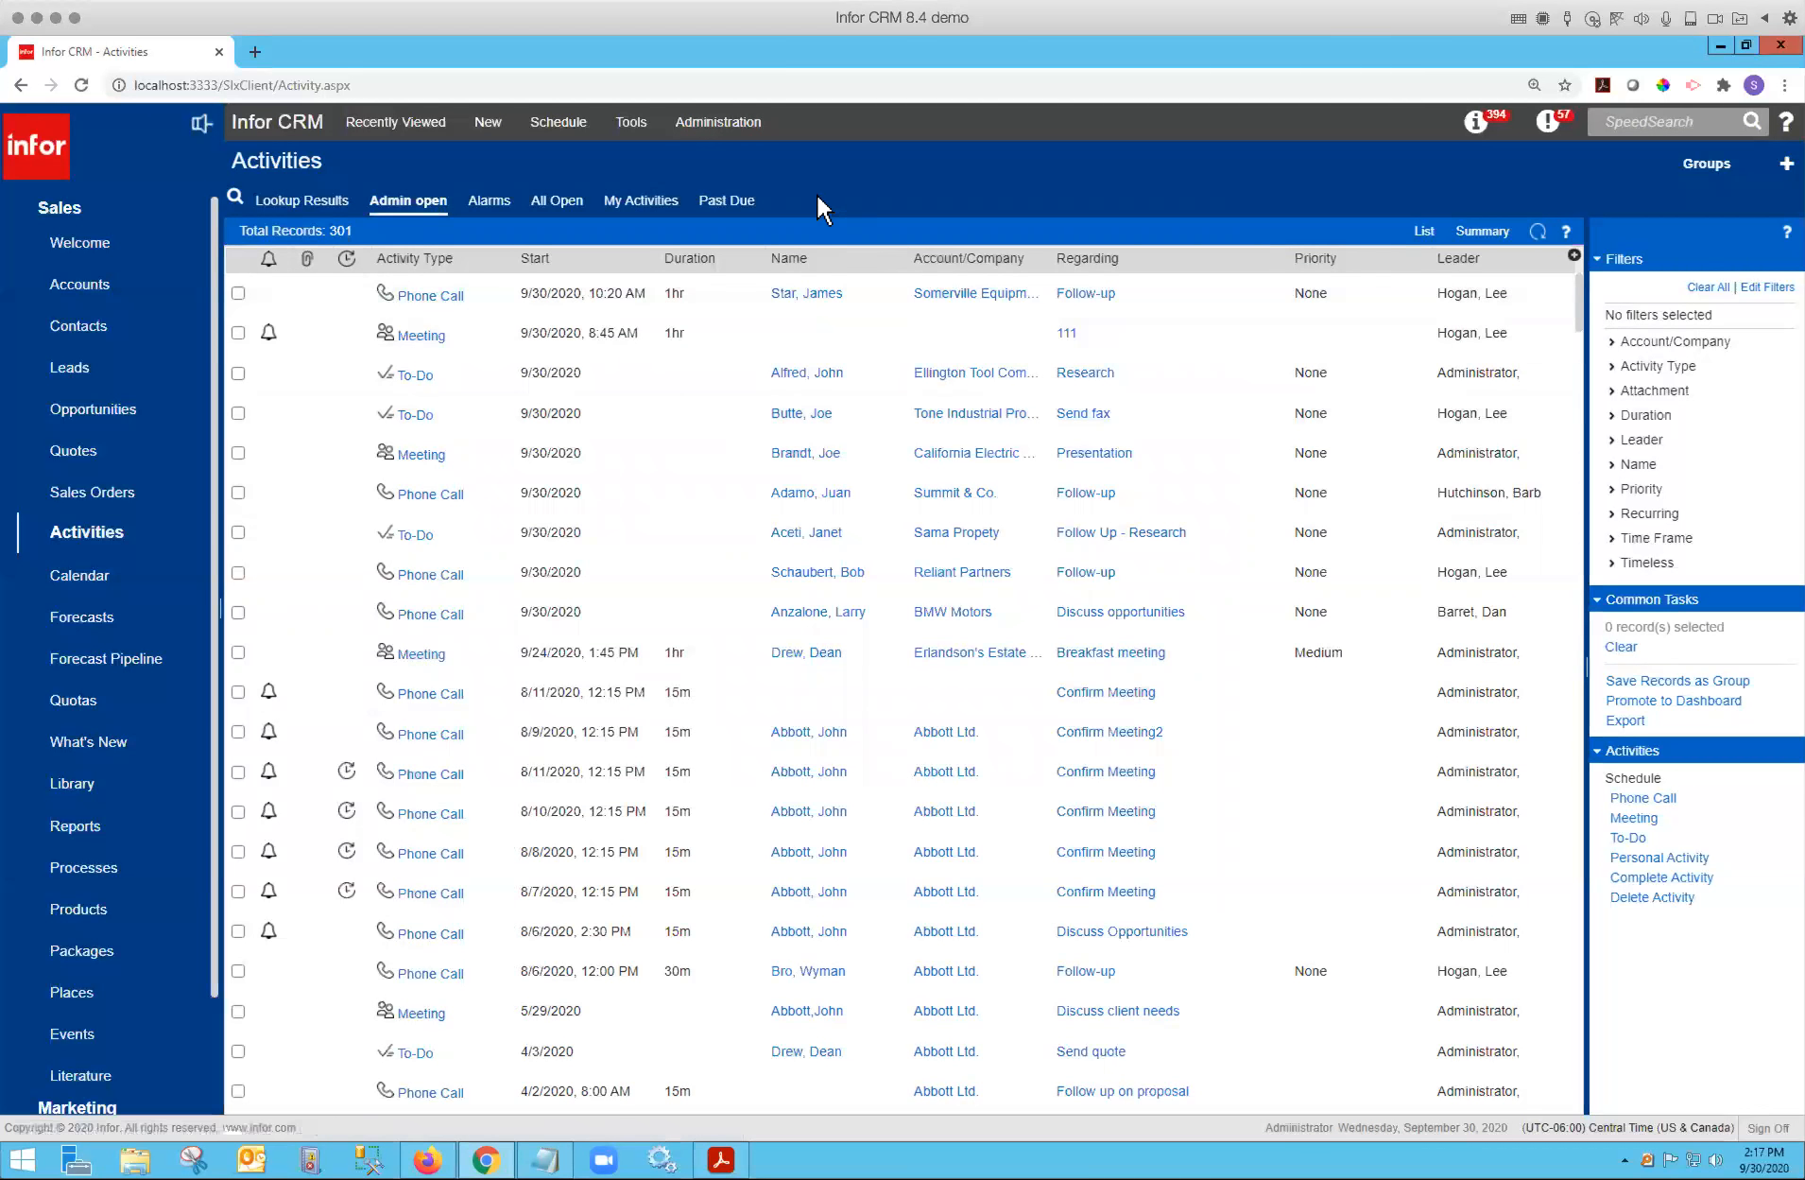
Select the Breakfast meeting, Adamo follow-up and Butte send fax activities and save them as a new group named Scott.
{"action": "left_click", "coordinate": [628, 430]}
{"action": "left_click", "coordinate": [283, 658]}
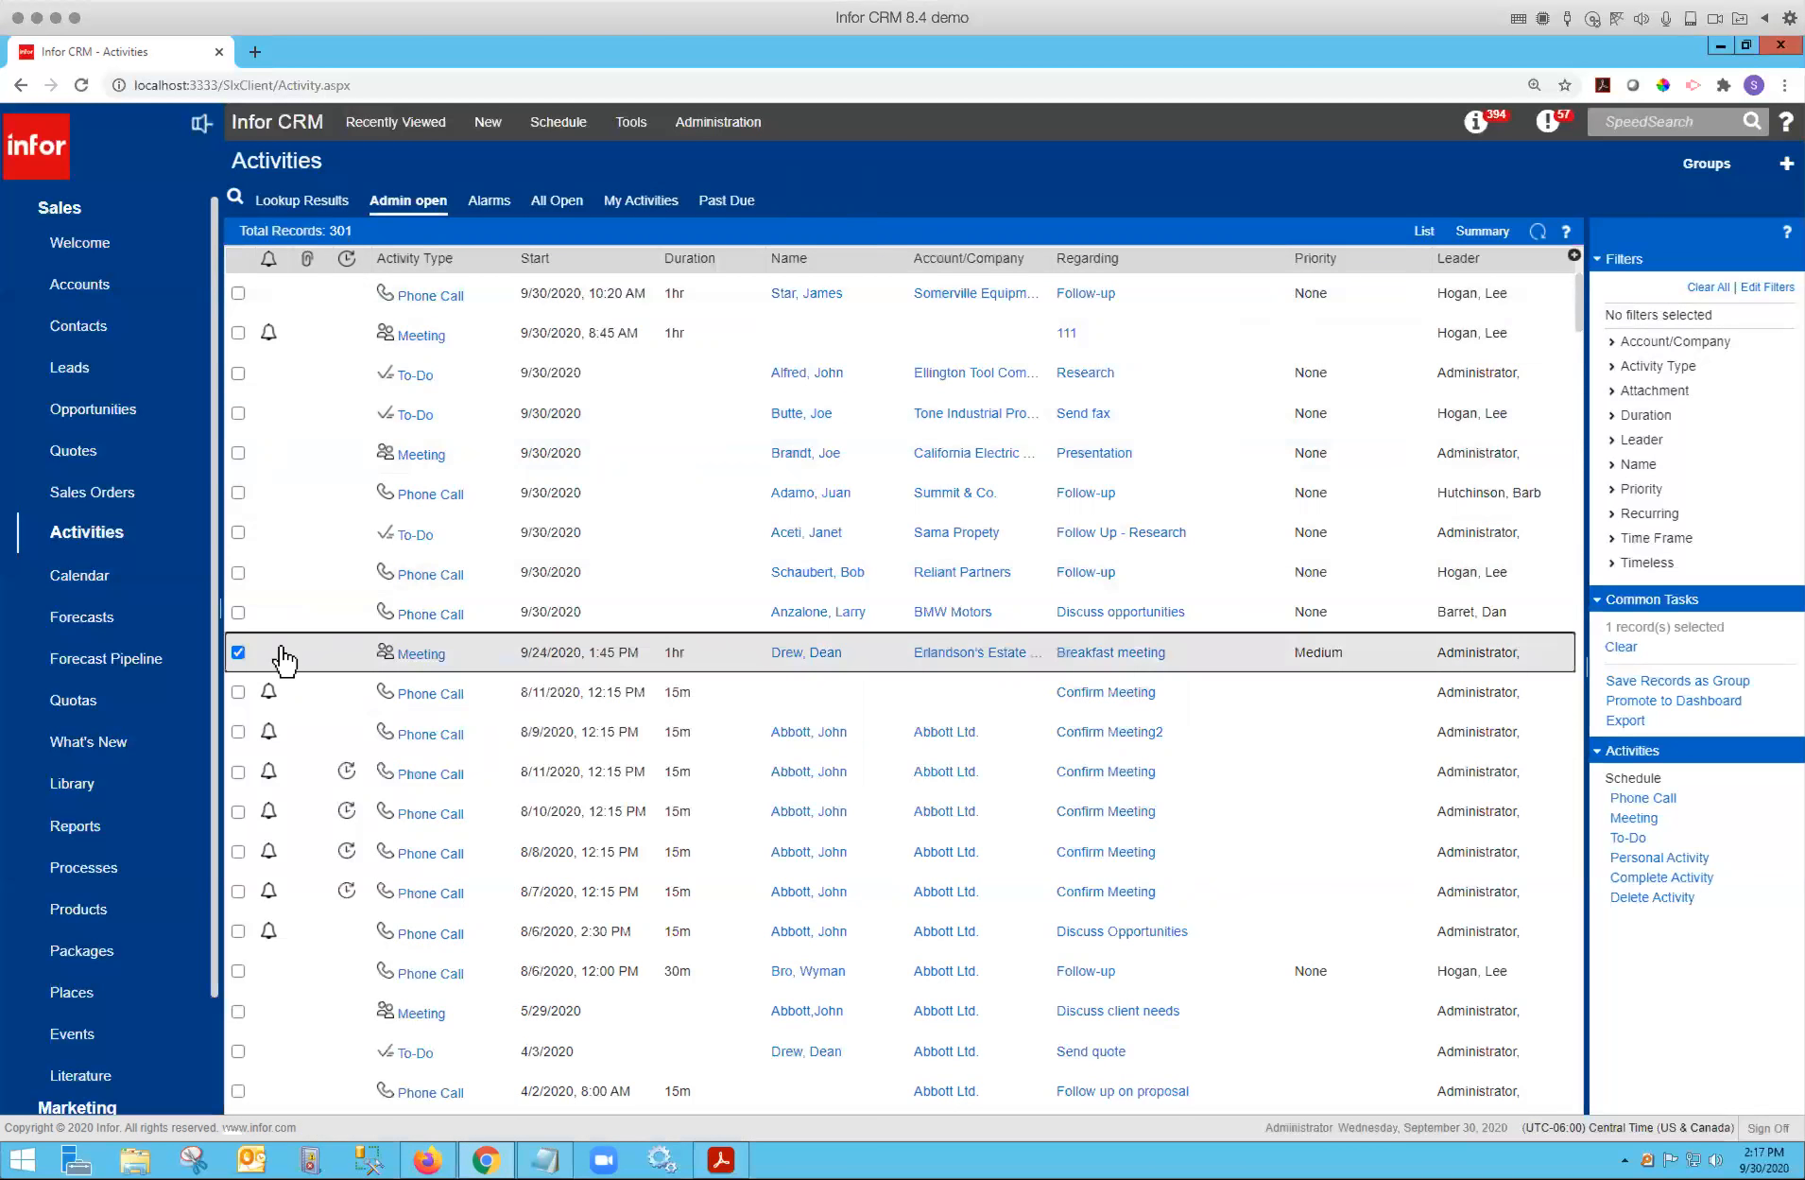
{"action": "left_click", "coordinate": [238, 492]}
{"action": "left_click", "coordinate": [239, 413]}
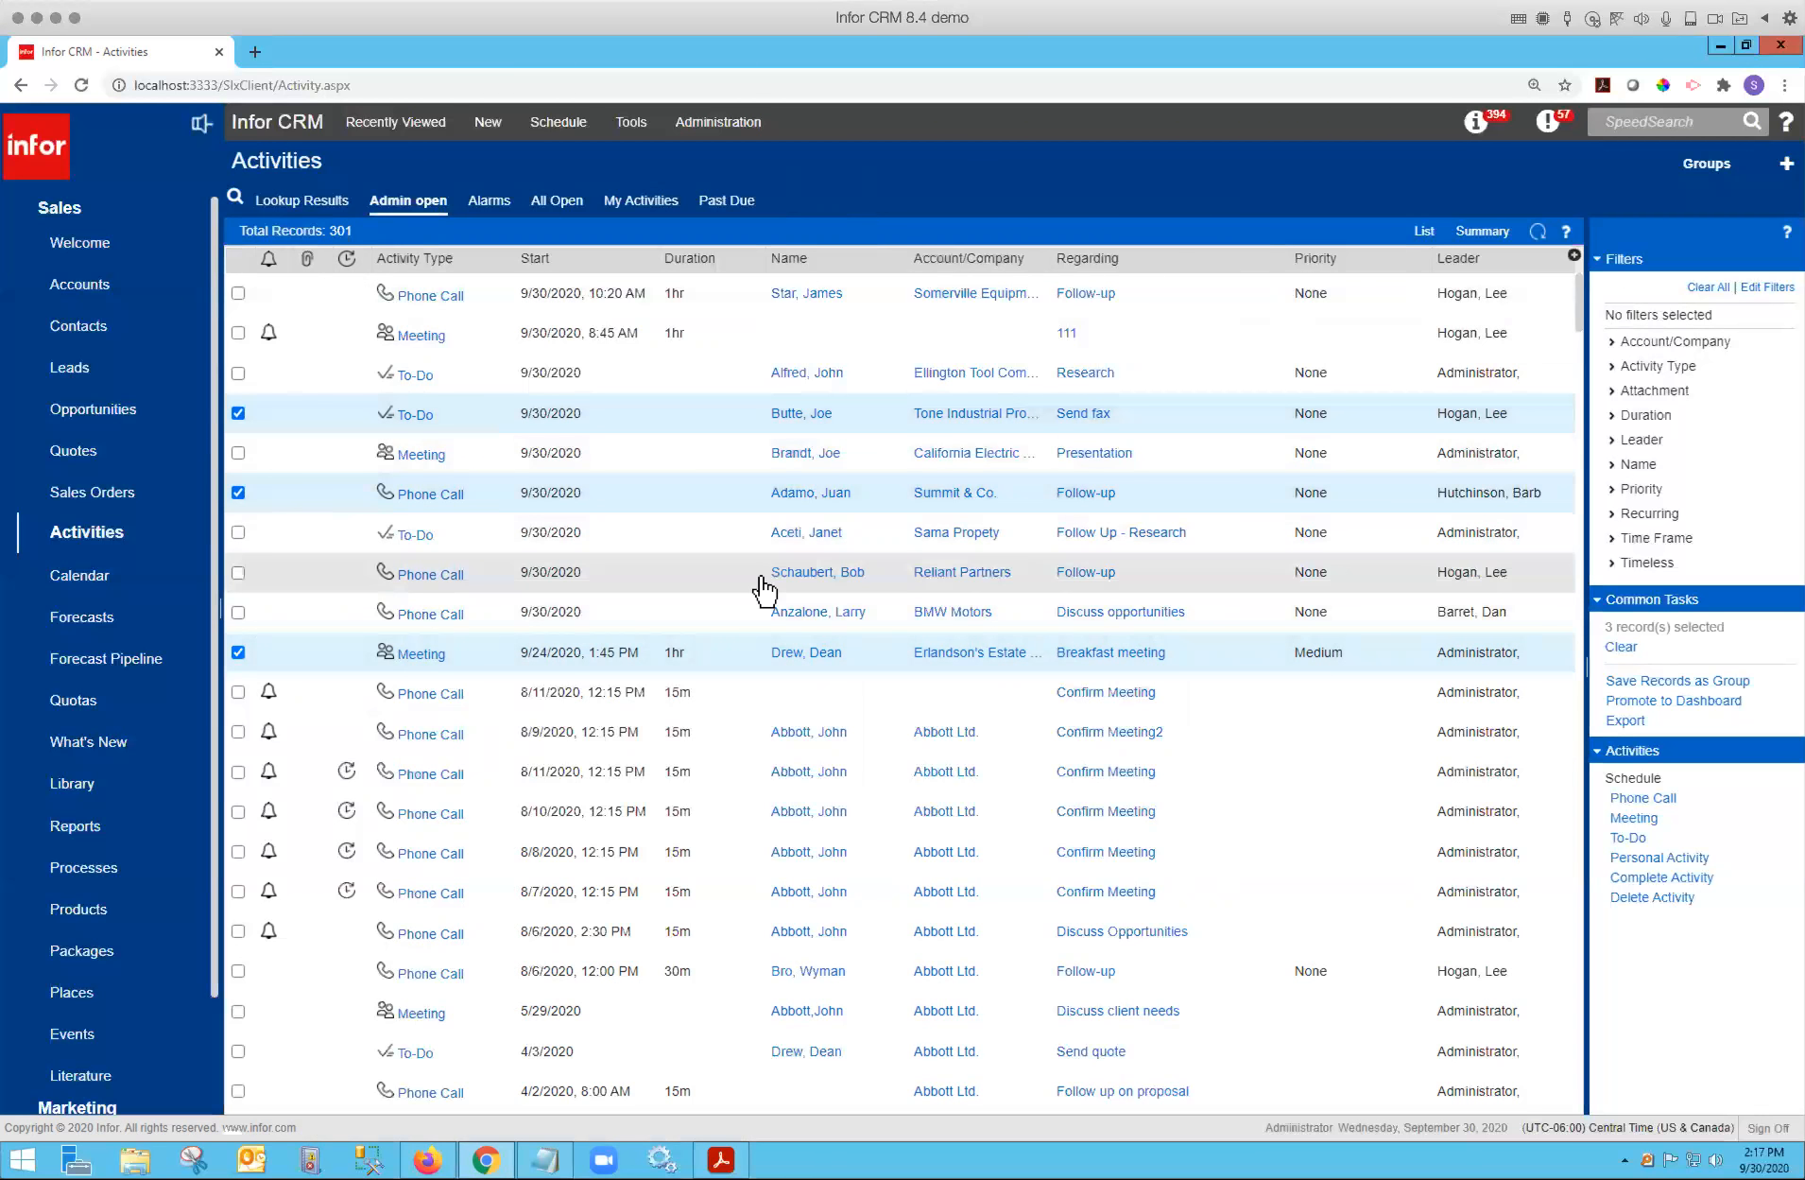
{"action": "left_click", "coordinate": [1676, 682]}
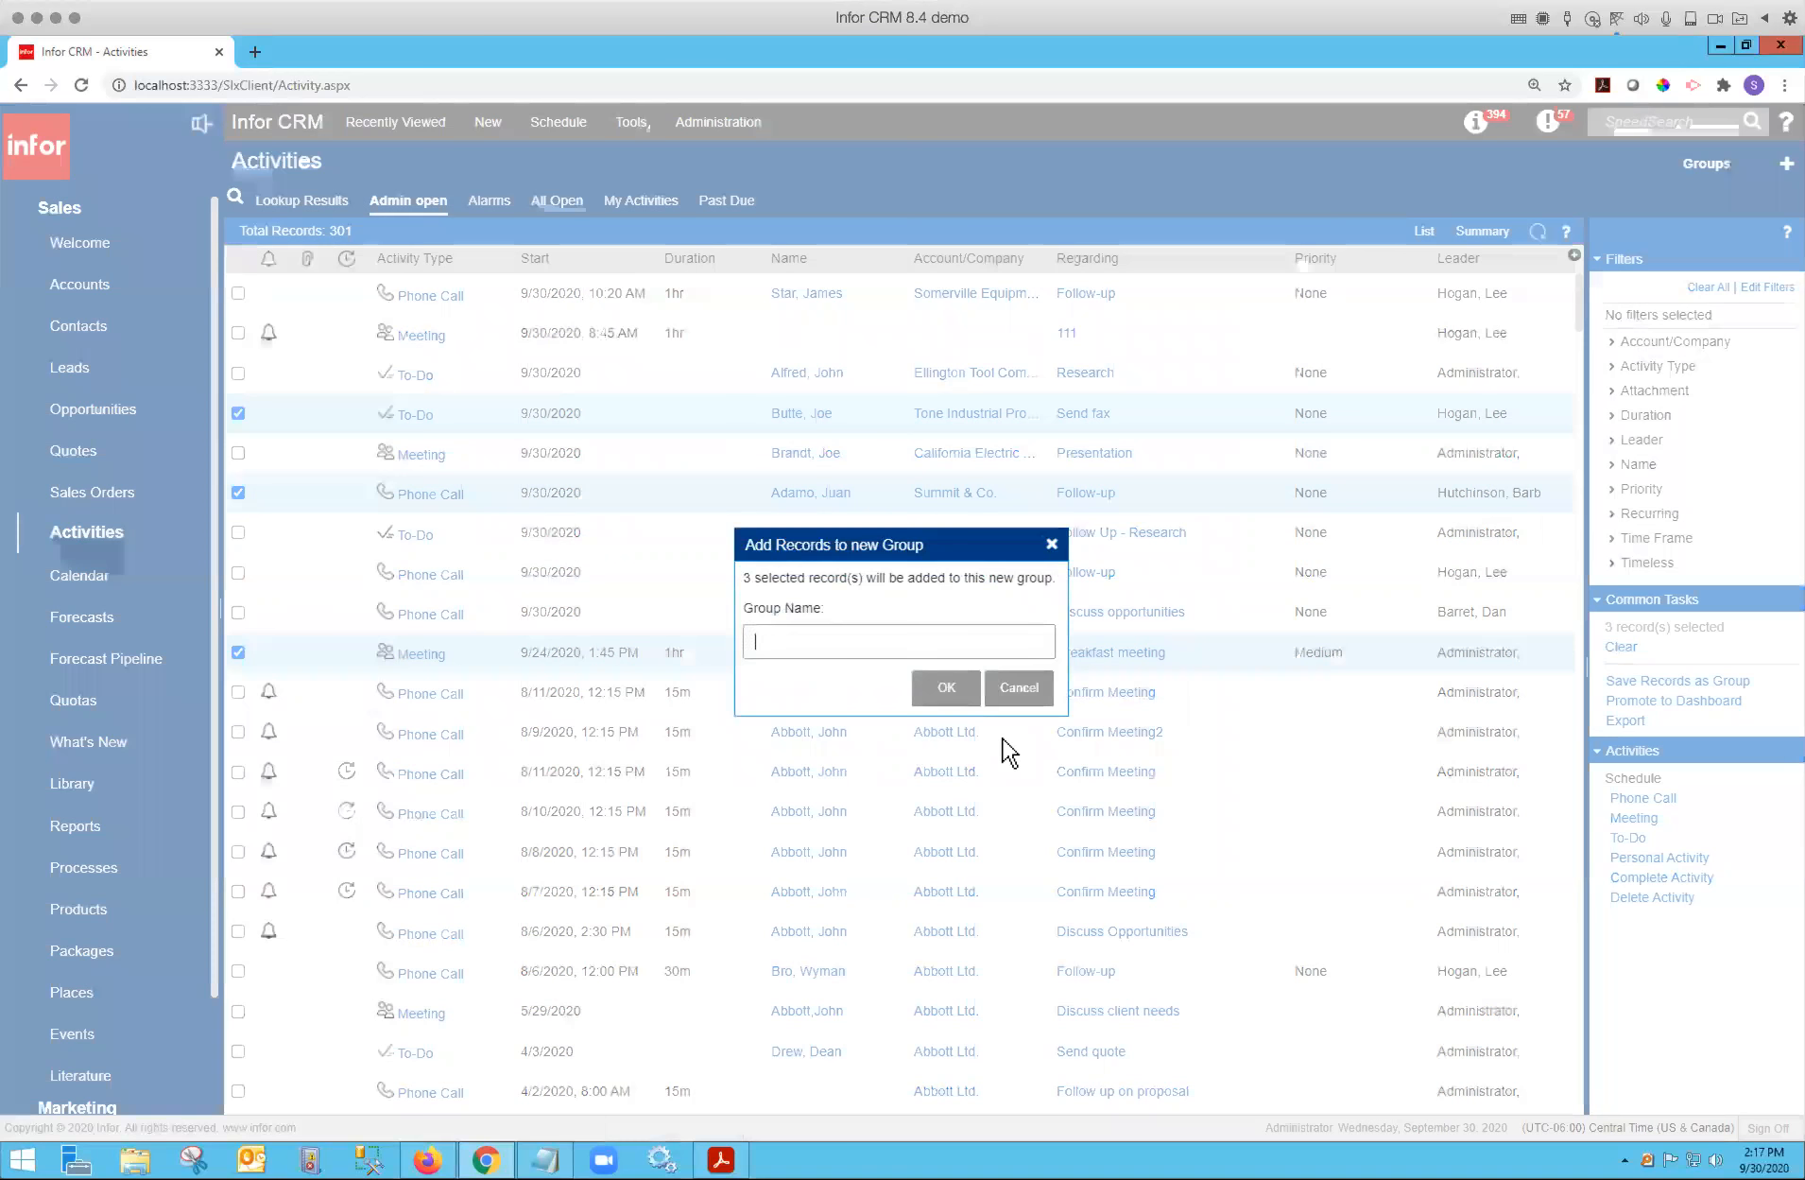
{"action": "type", "text": "Scott"}
{"action": "left_click", "coordinate": [940, 690]}
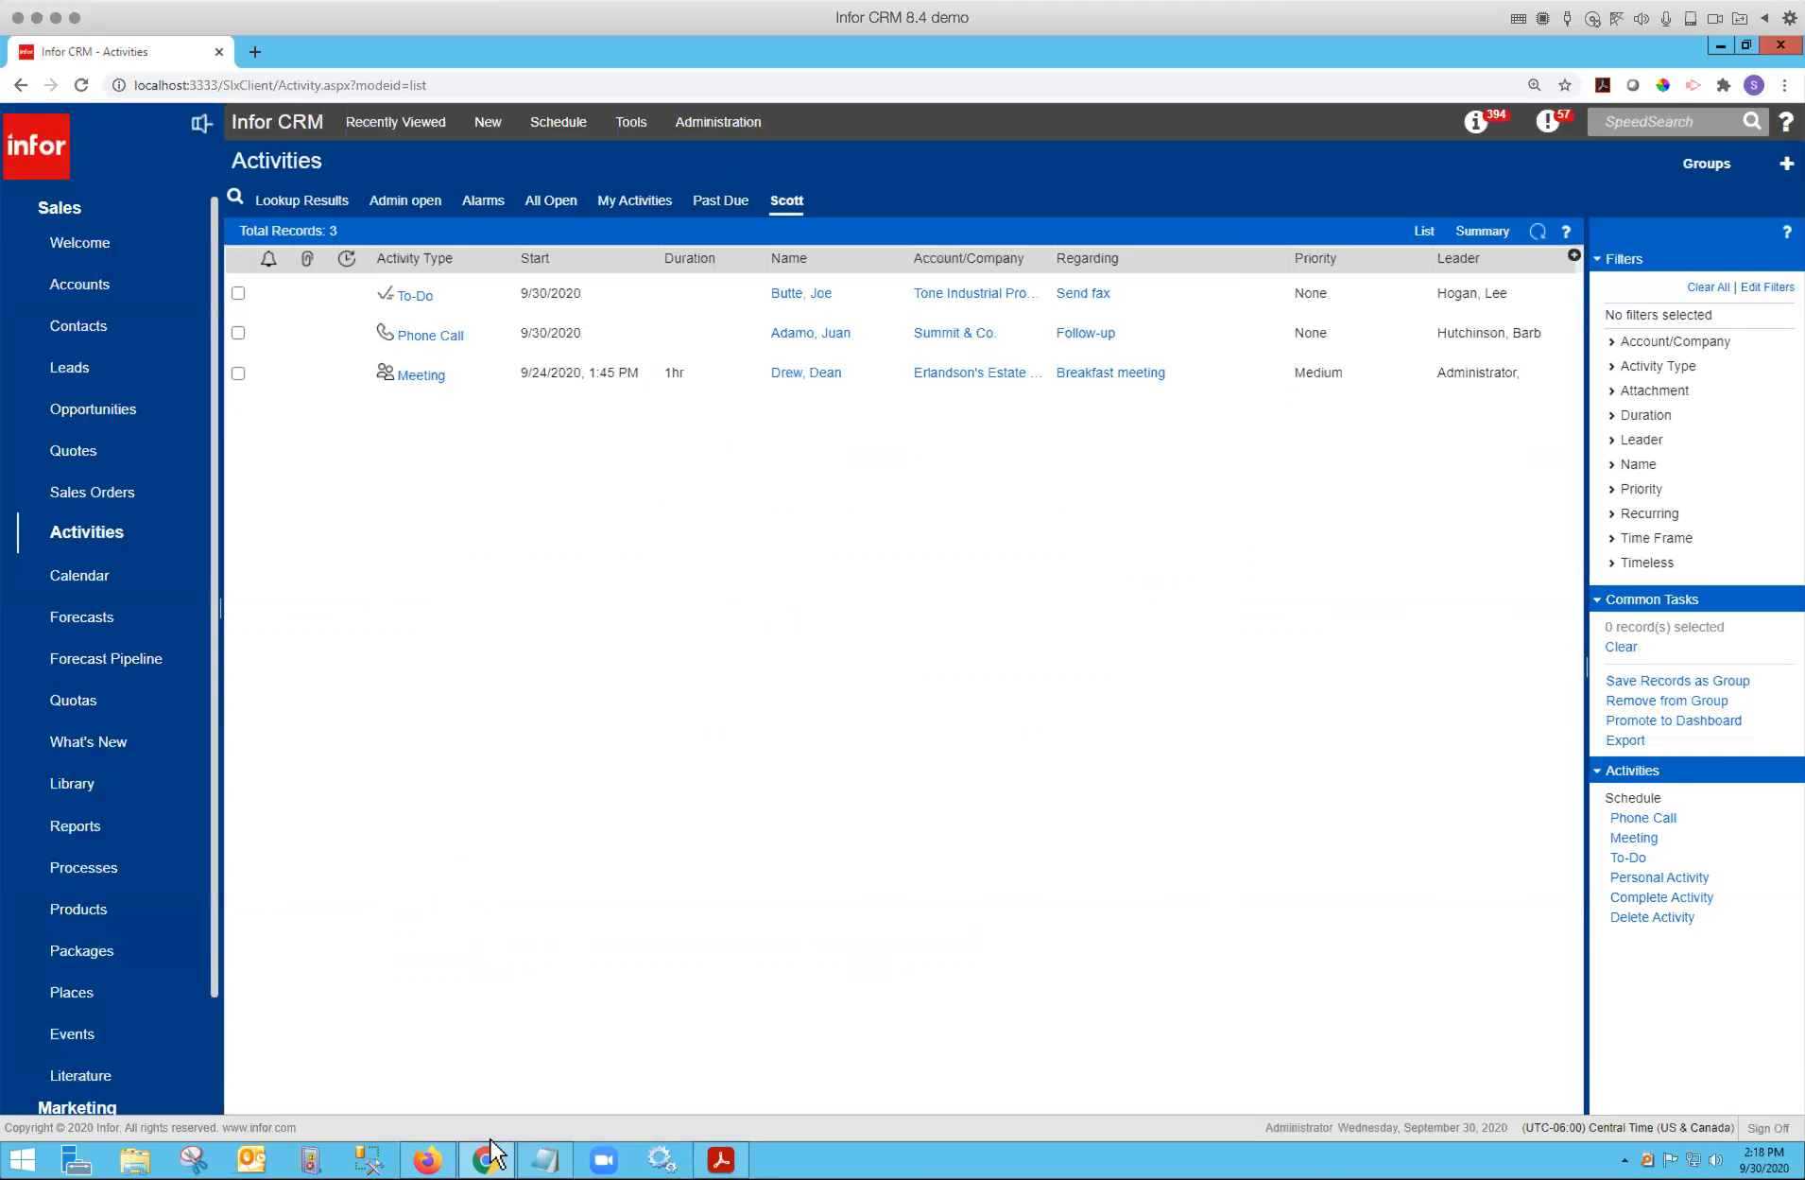
Switch to Firefox and view the Breakfast meeting's related attendees and associations in the mobile client.
{"action": "left_click", "coordinate": [427, 1158]}
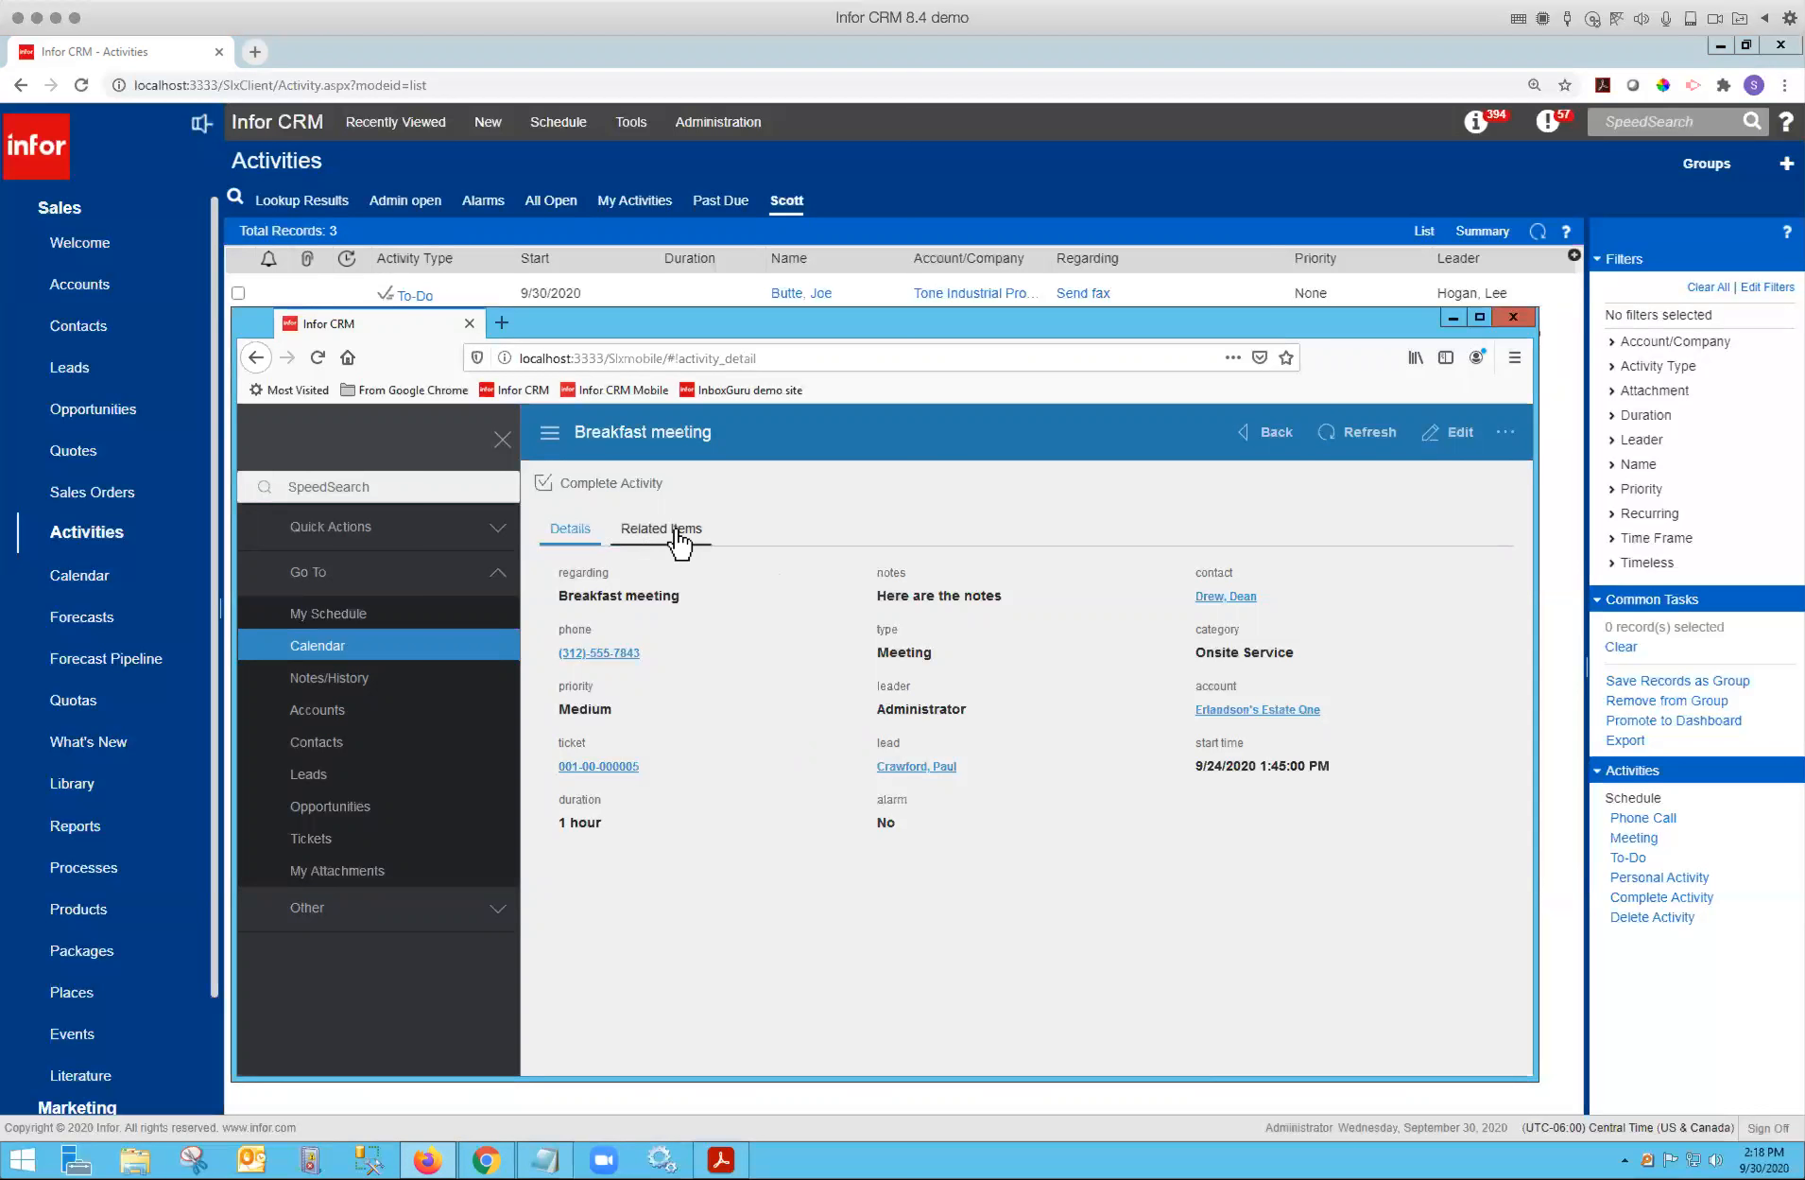
{"action": "left_click", "coordinate": [654, 550]}
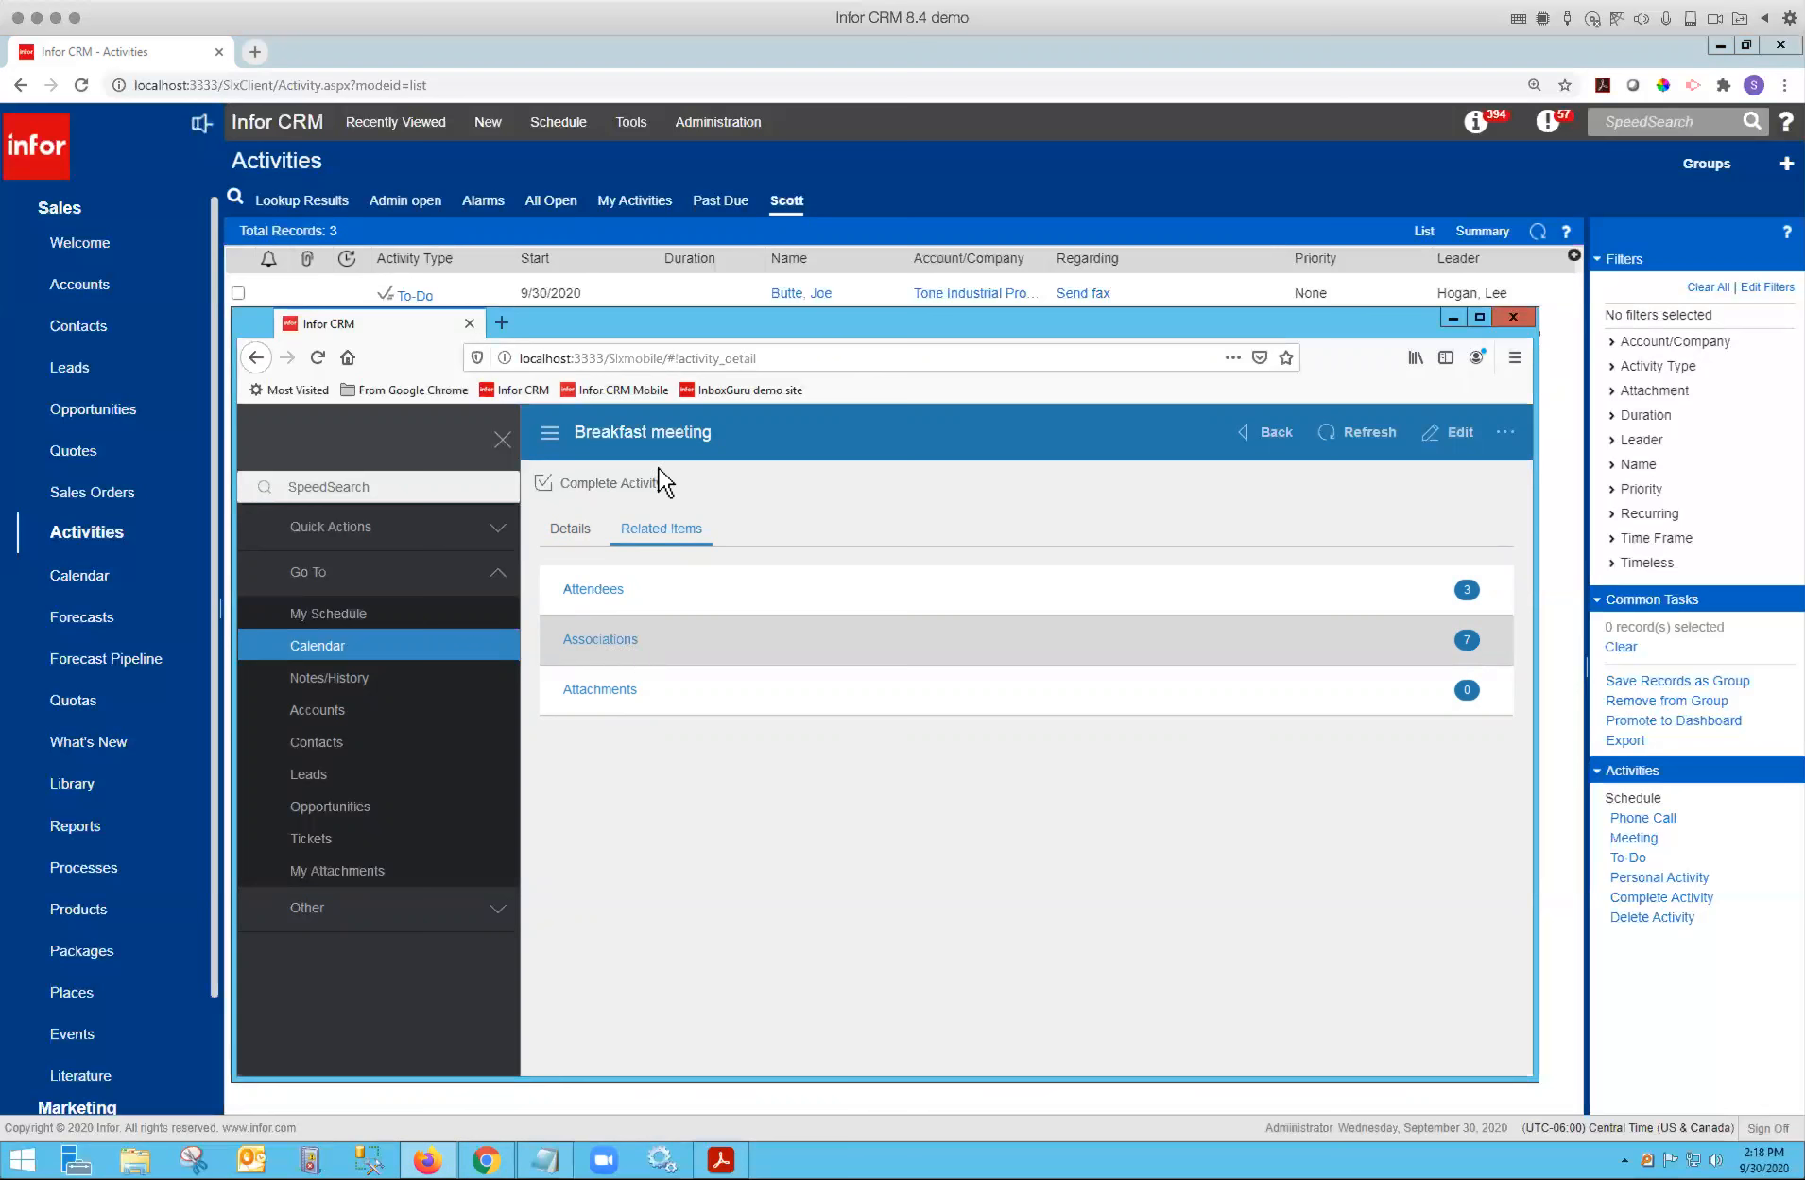
{"action": "left_click", "coordinate": [599, 594]}
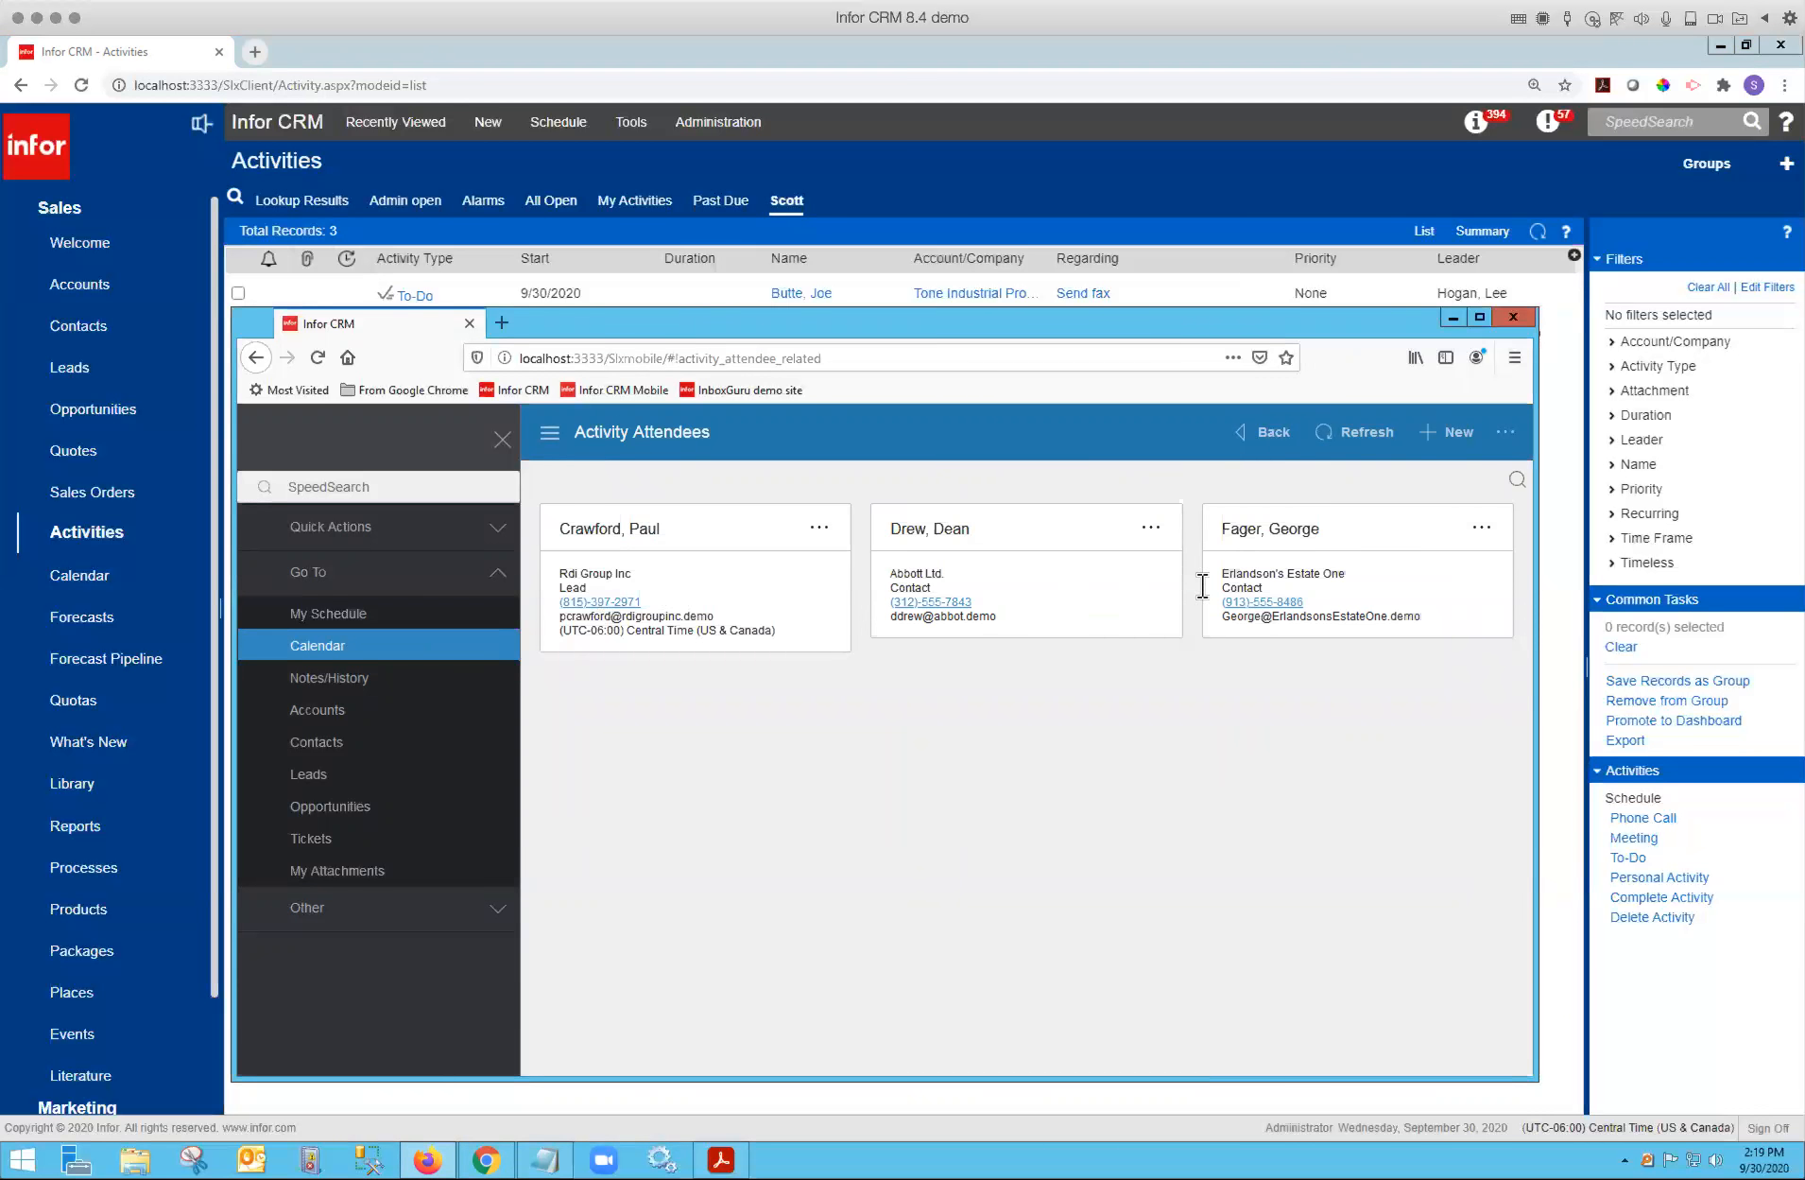
{"action": "left_click", "coordinate": [1245, 441]}
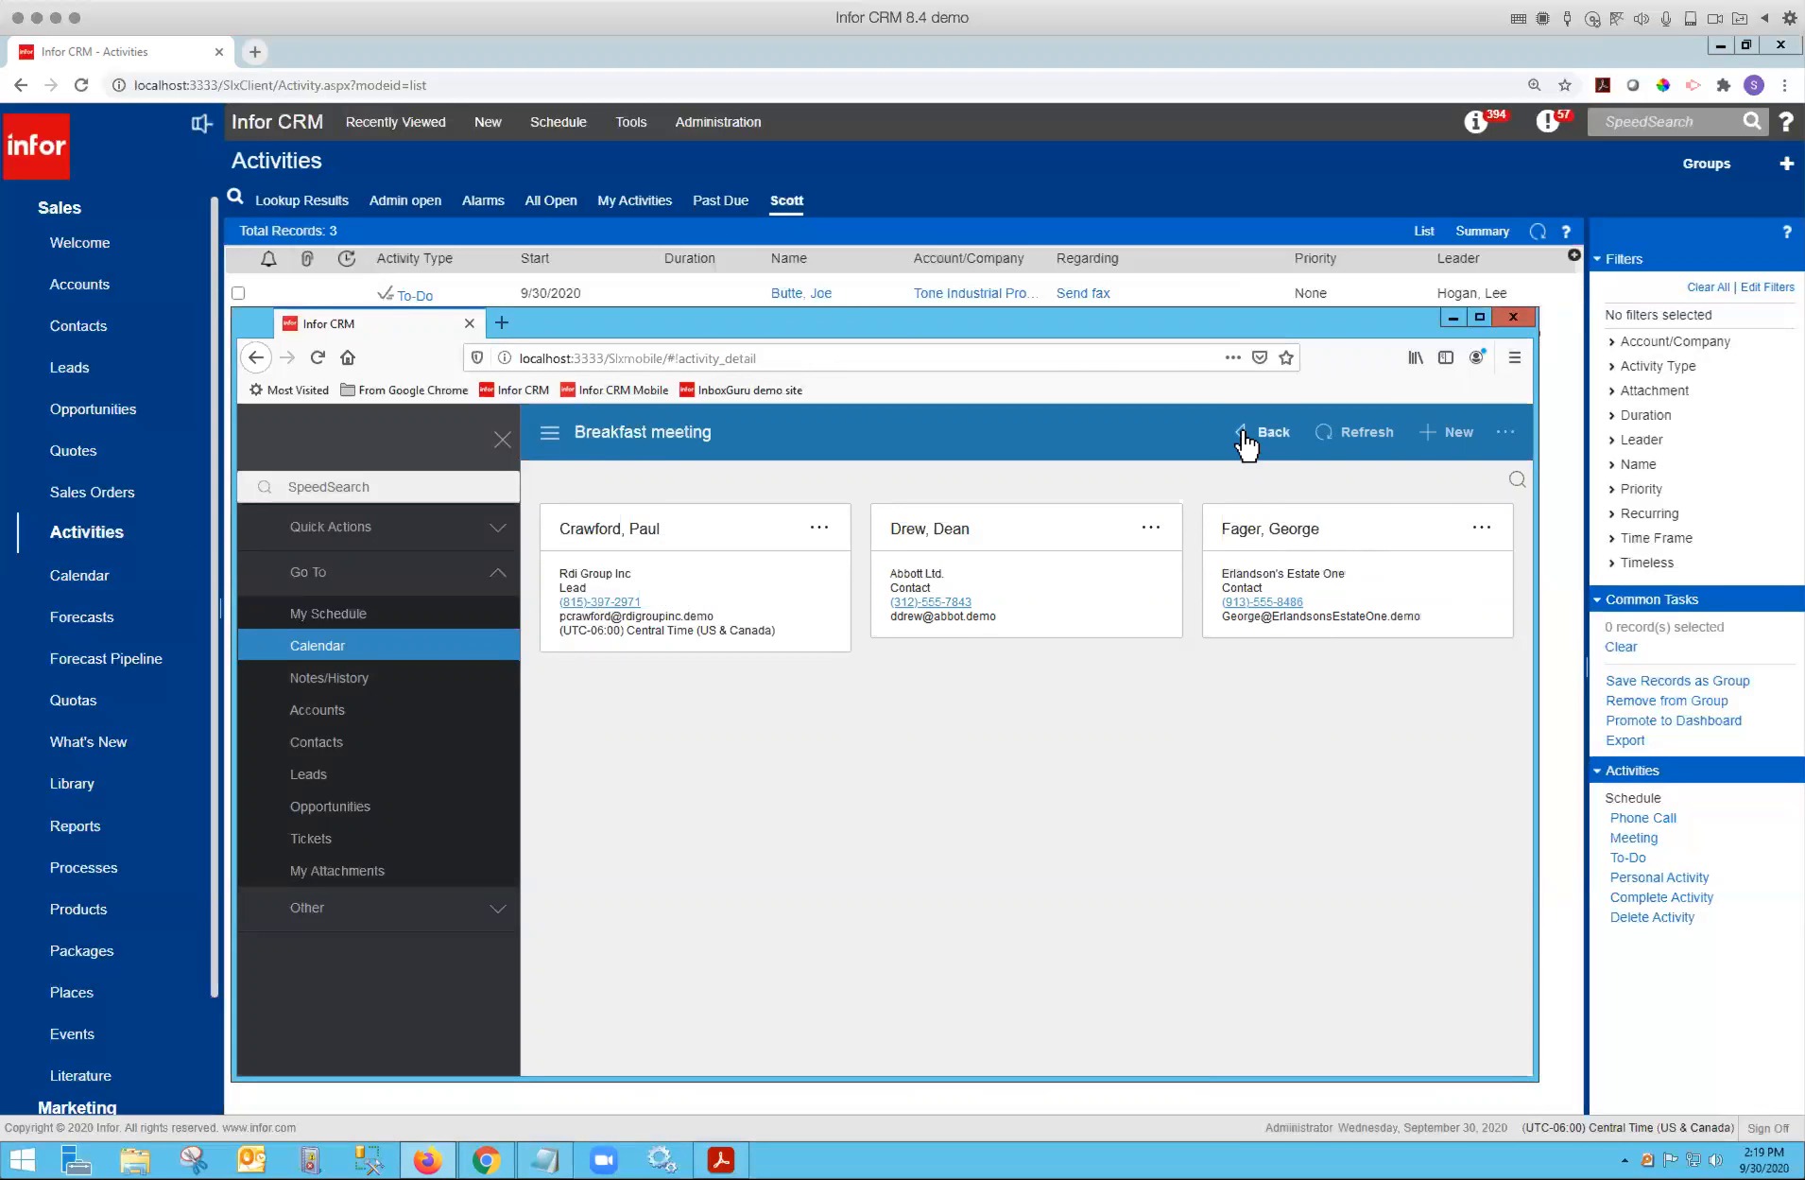
{"action": "left_click", "coordinate": [628, 646]}
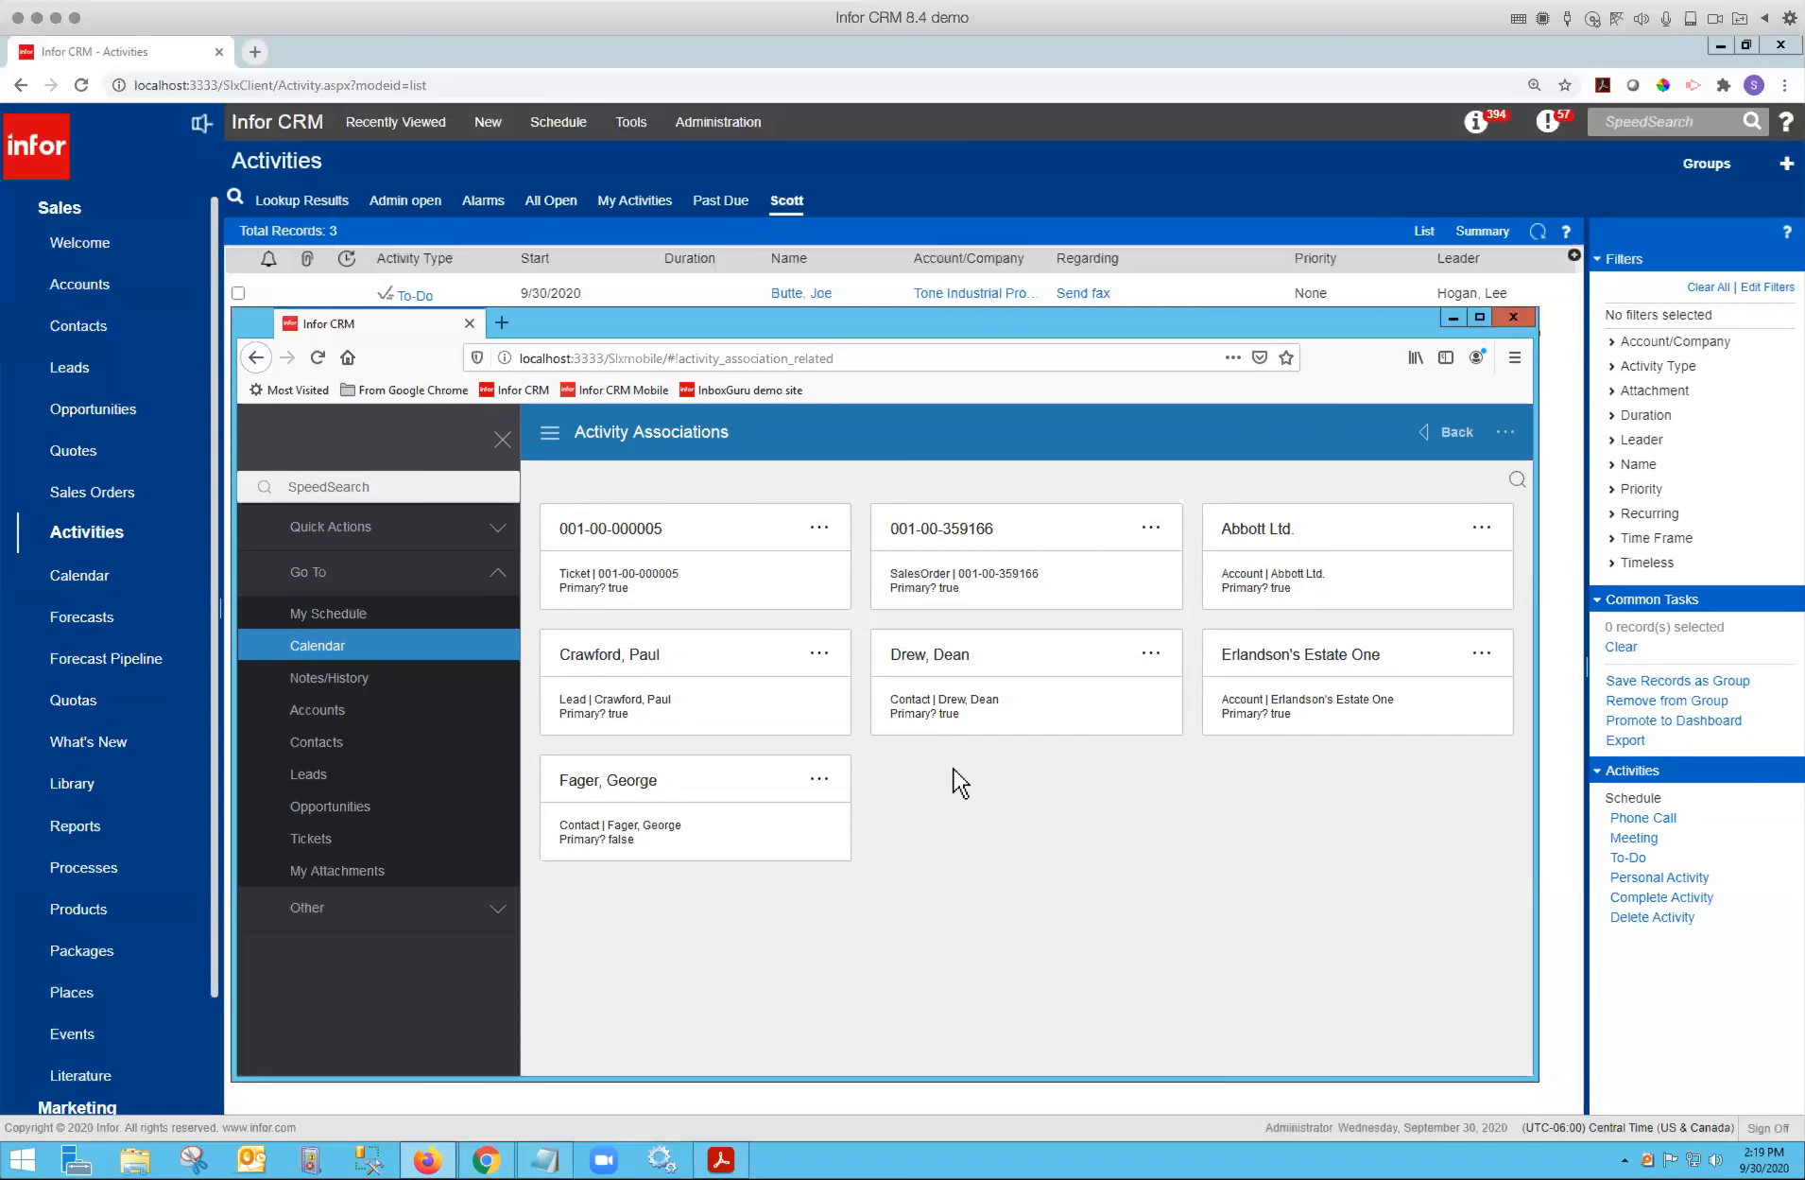
{"action": "left_click", "coordinate": [1425, 435]}
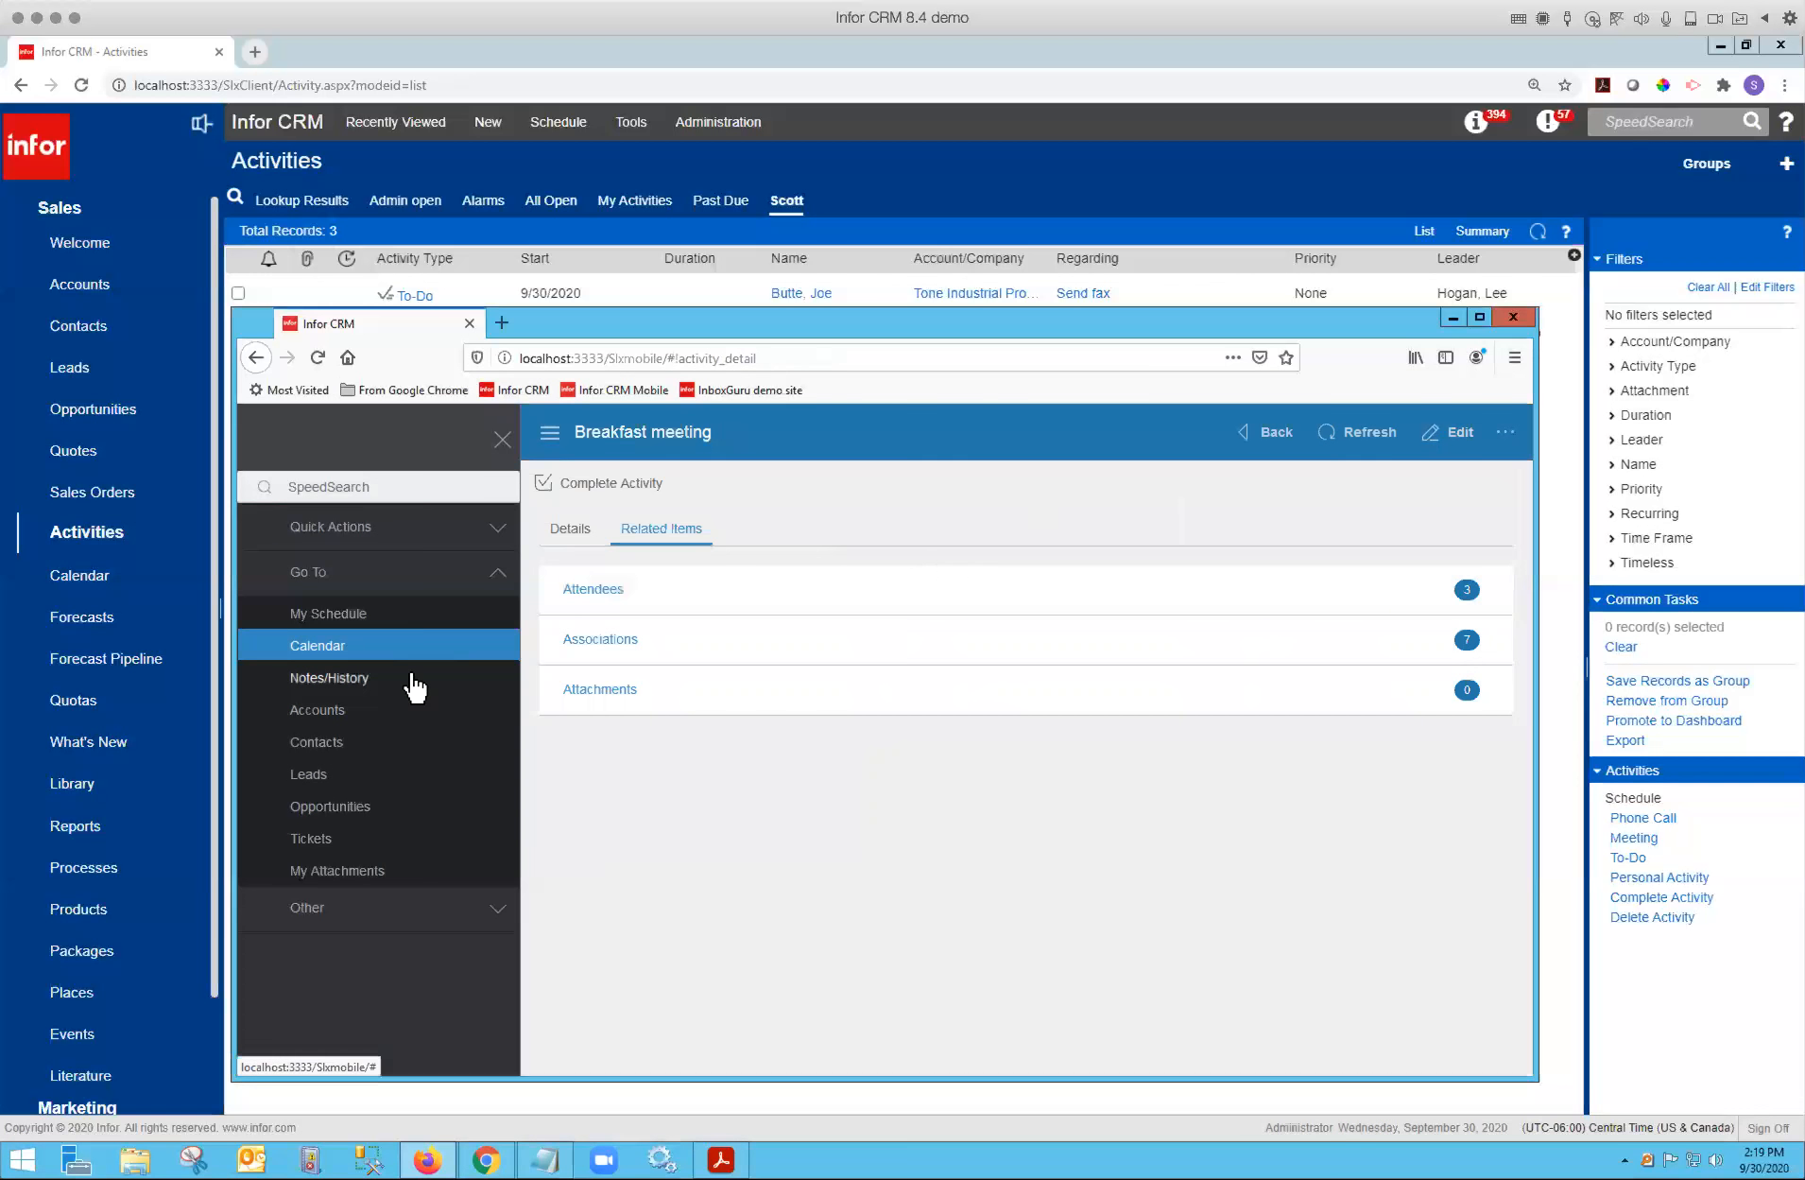
Open the Abbott Ltd. account from the mobile client's accounts list to view its related items.
{"action": "left_click", "coordinate": [342, 710]}
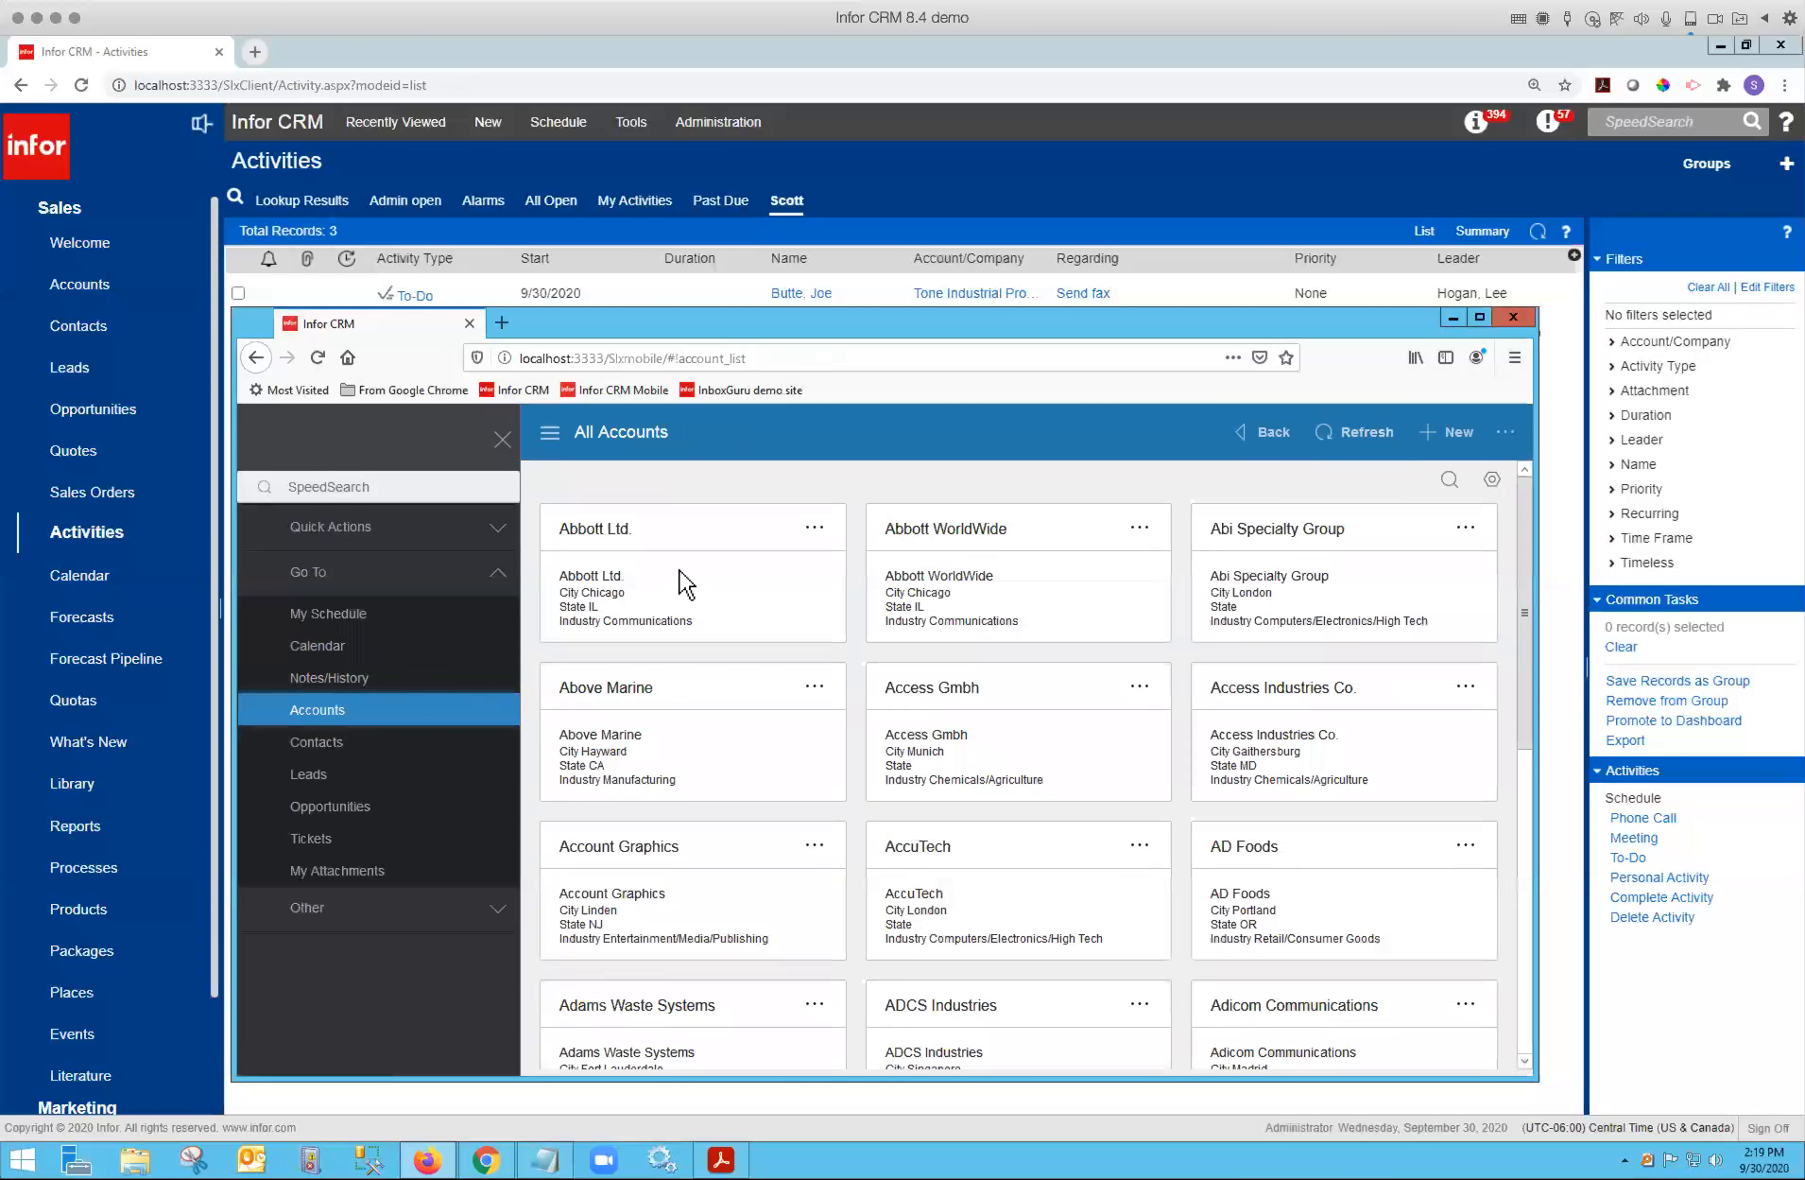
{"action": "left_click", "coordinate": [616, 527]}
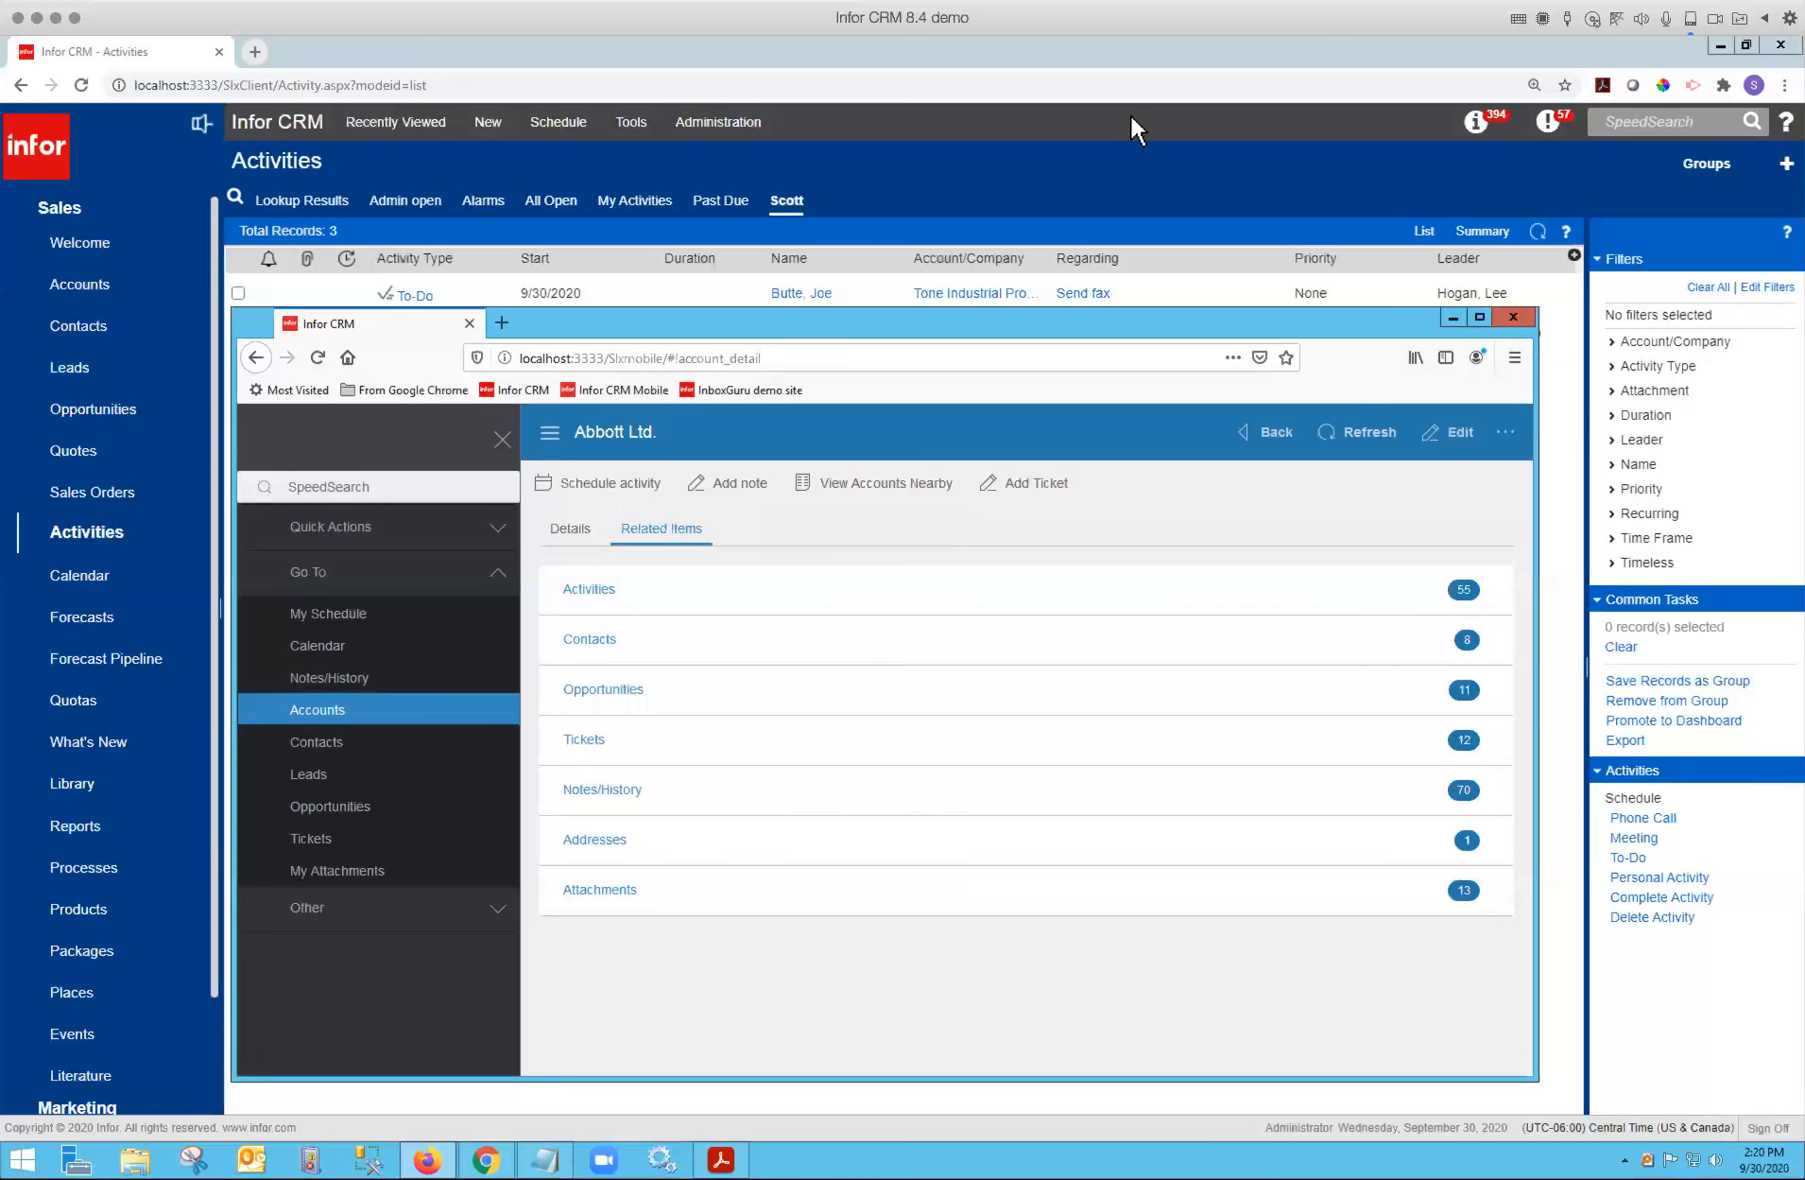
Return to the browser's web client and open the Integration area under Administration.
{"action": "left_click", "coordinate": [1176, 94]}
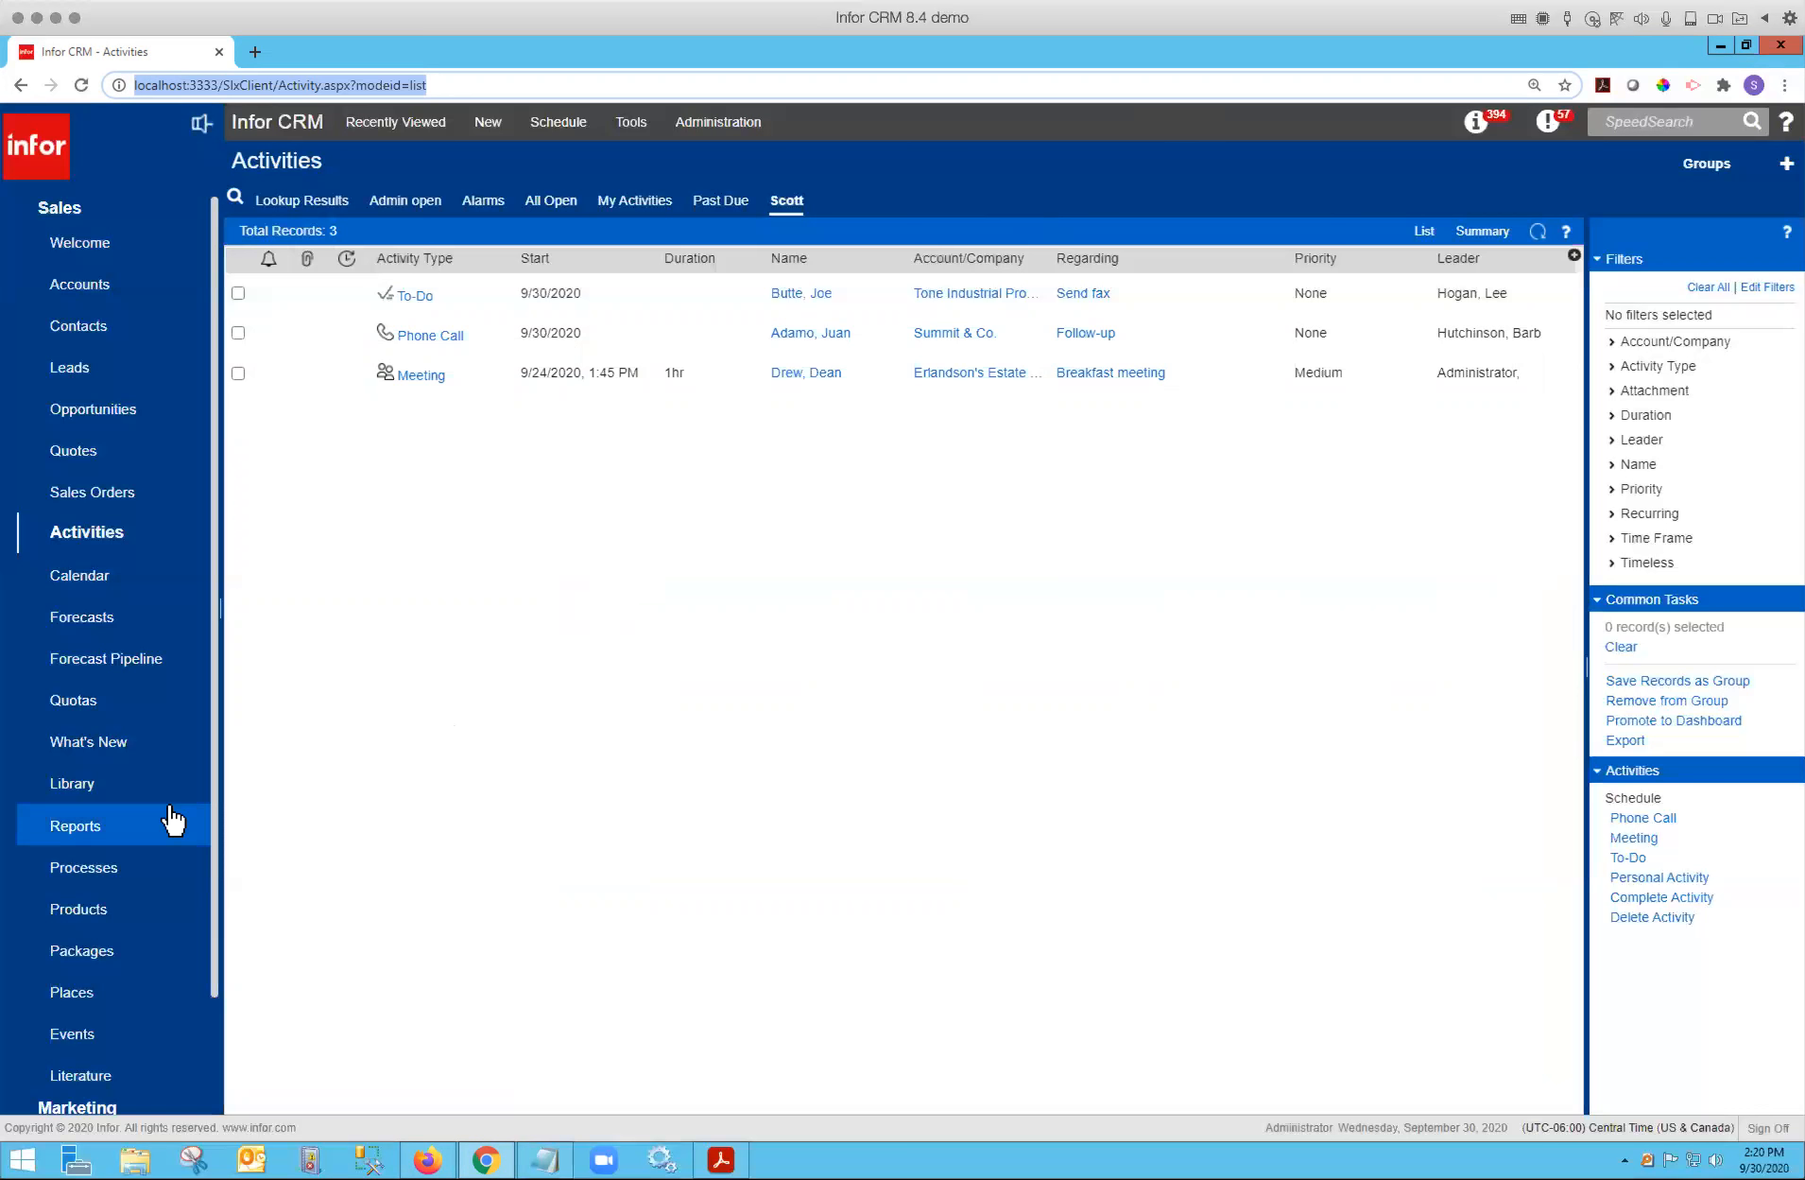
{"action": "scroll", "coordinate": [172, 819], "scroll_direction": "down", "scroll_amount": 2}
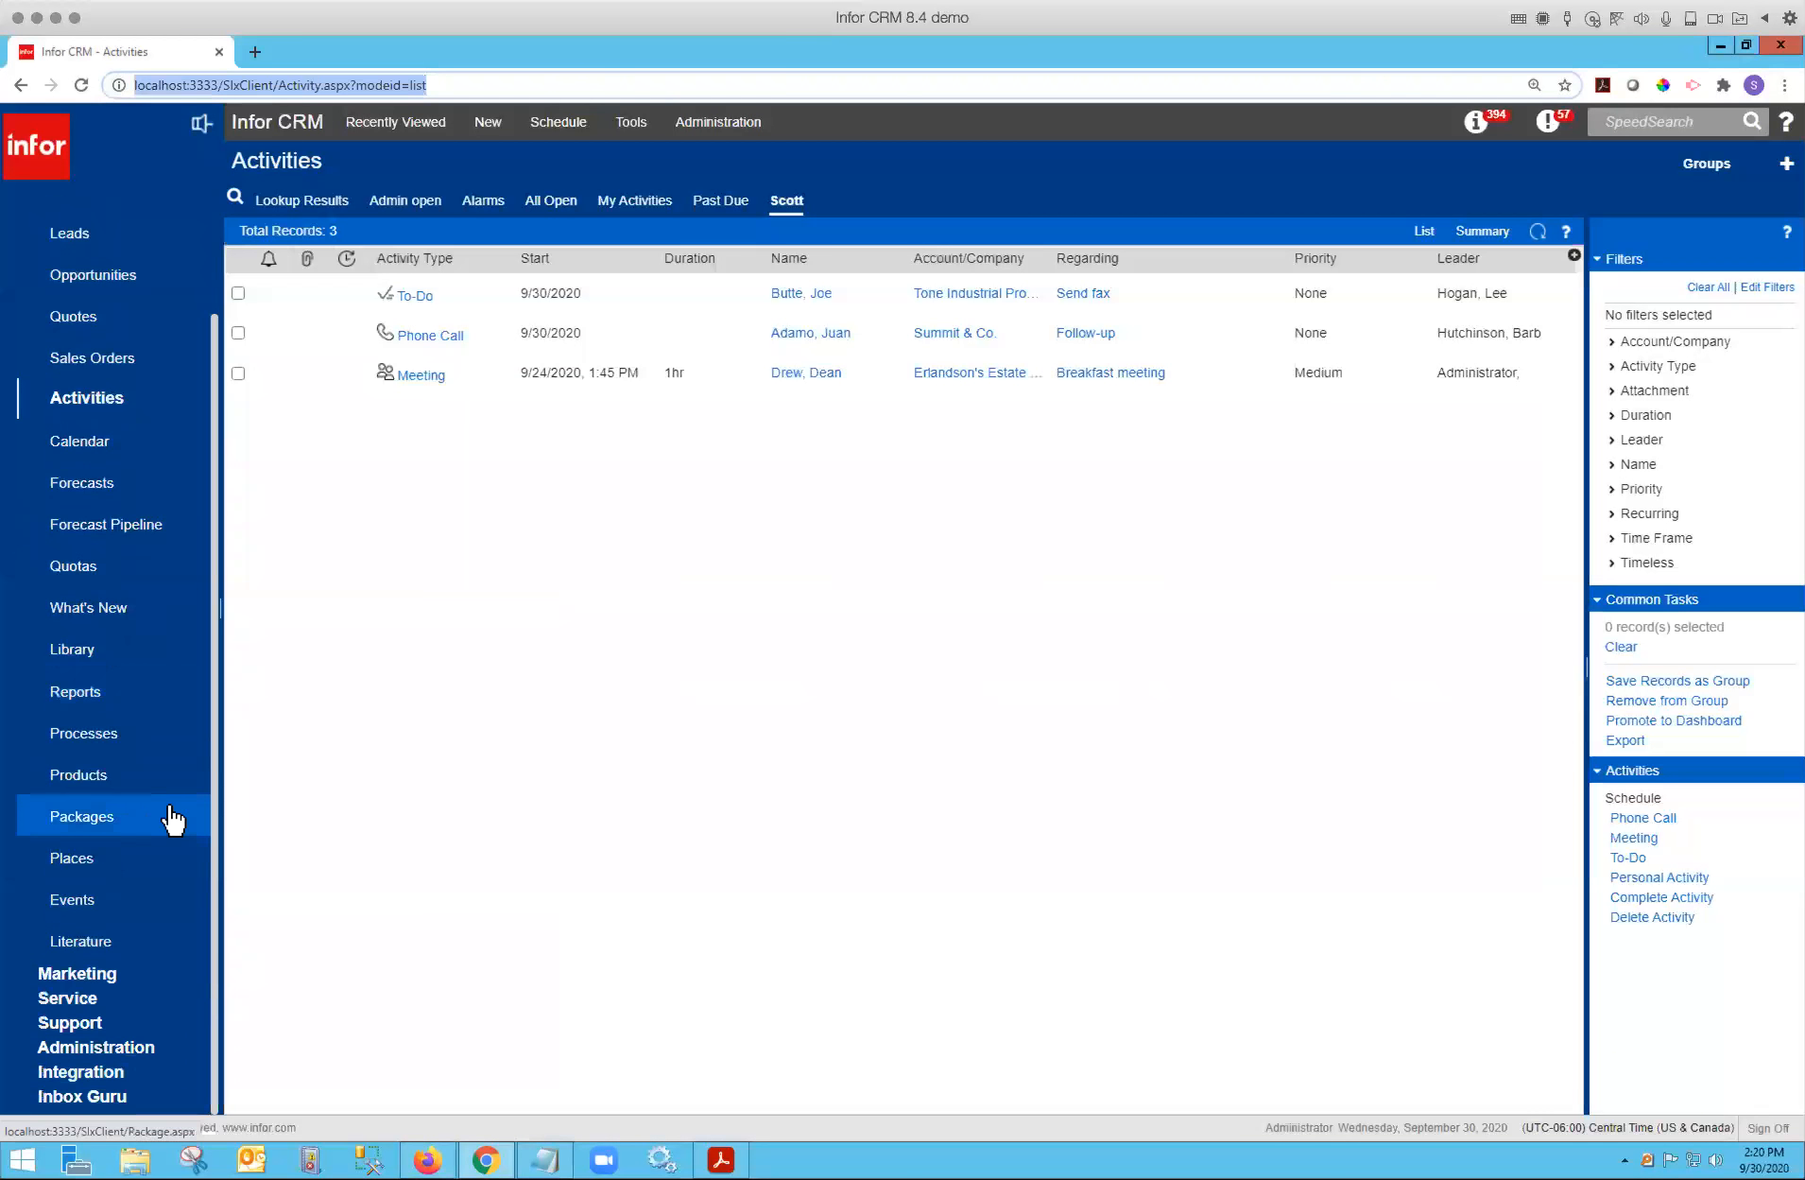
{"action": "left_click", "coordinate": [133, 1048]}
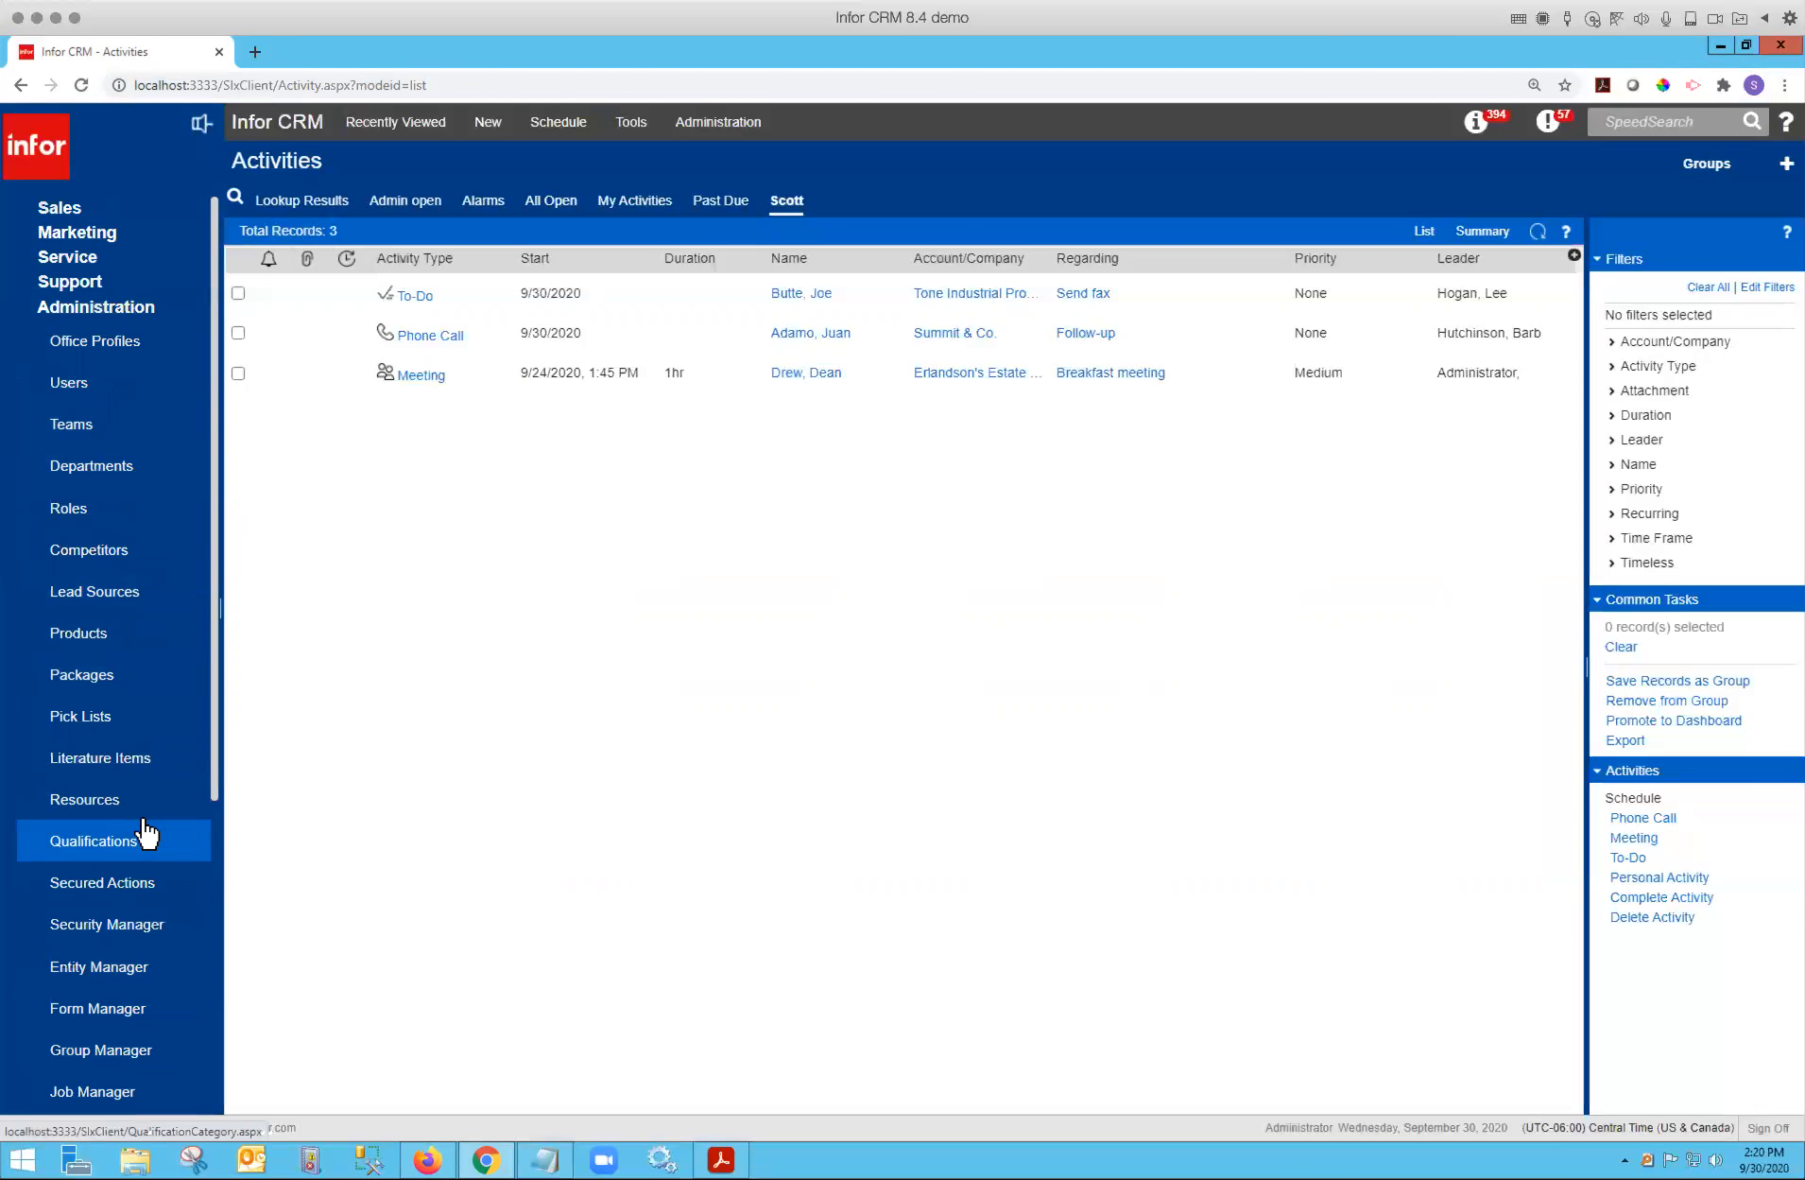
{"action": "scroll", "coordinate": [142, 832], "scroll_direction": "down", "scroll_amount": 7}
{"action": "left_click", "coordinate": [106, 810]}
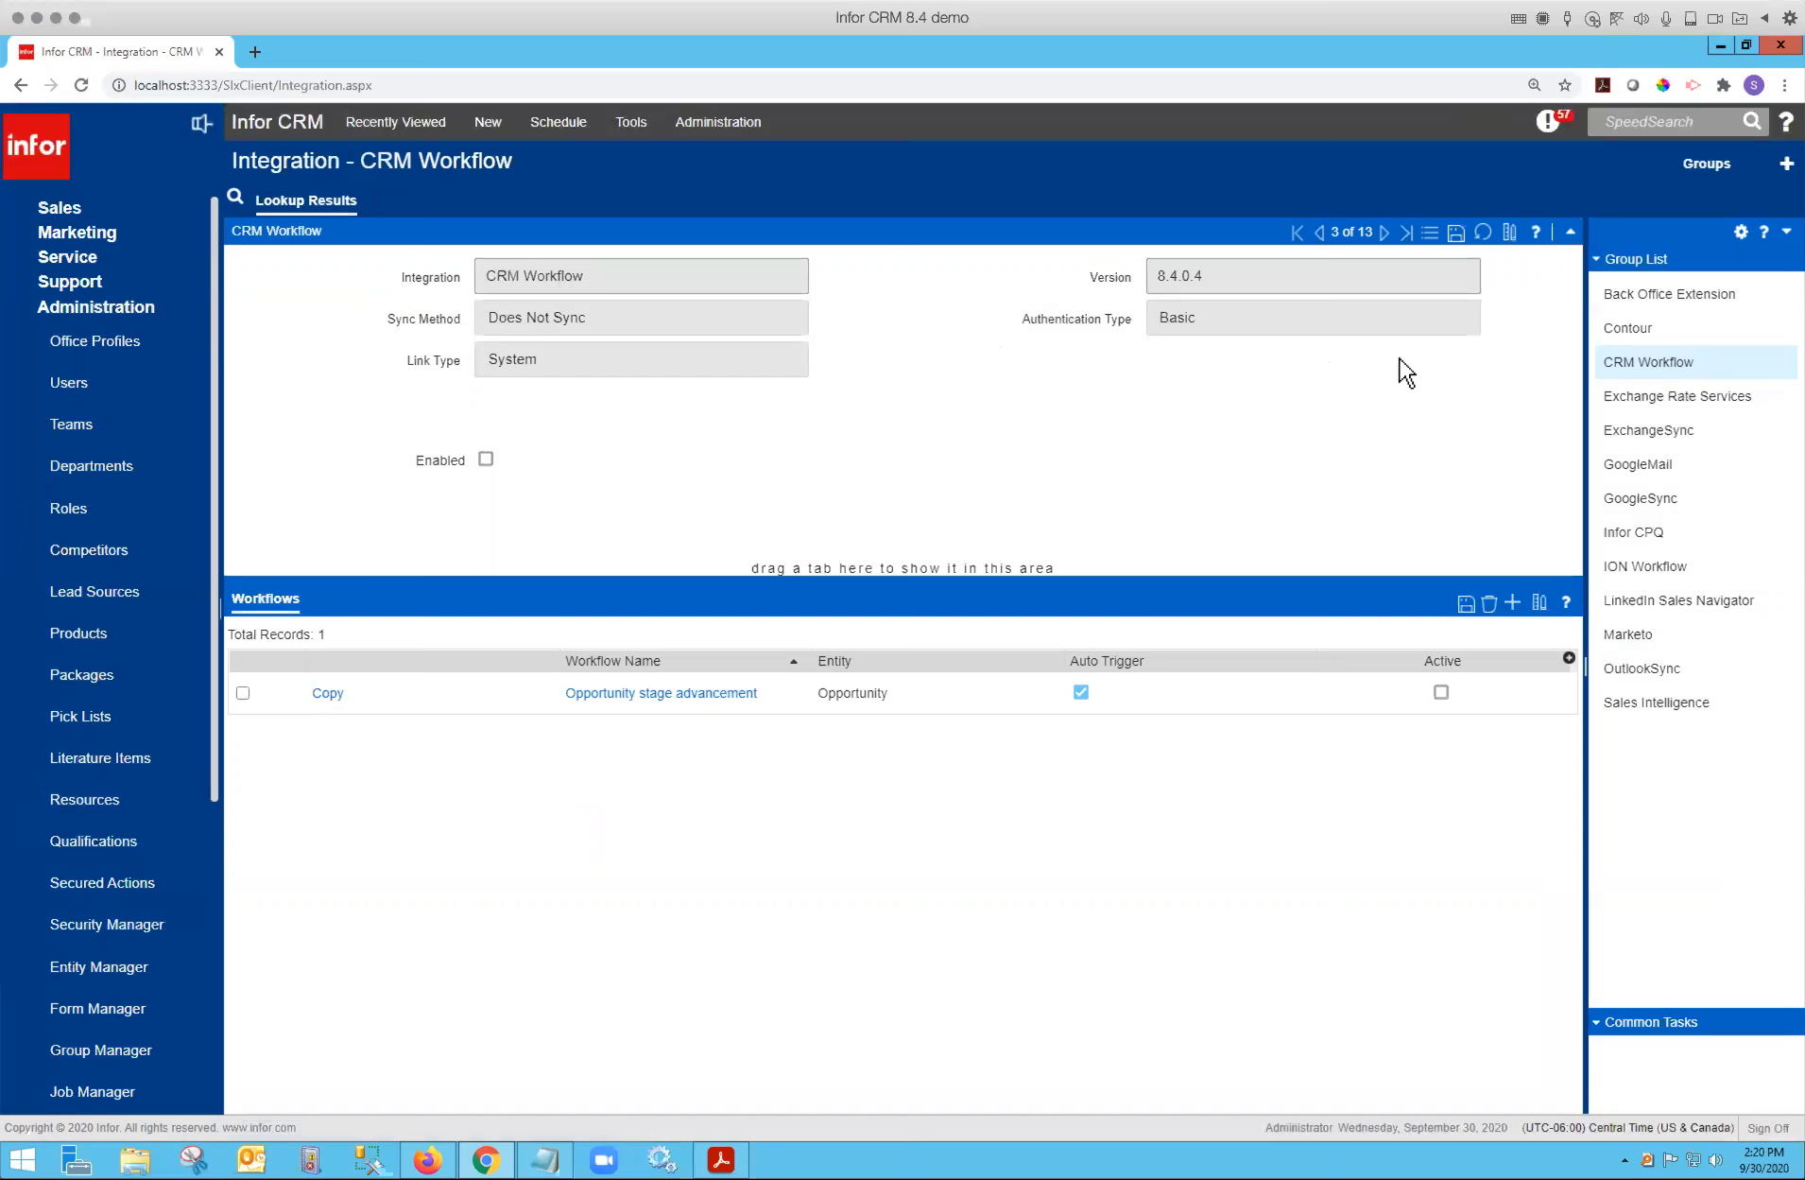
Open the integrations list, then the CRM Workflow integration's Opportunity stage advancement workflow.
{"action": "left_click", "coordinate": [1429, 233]}
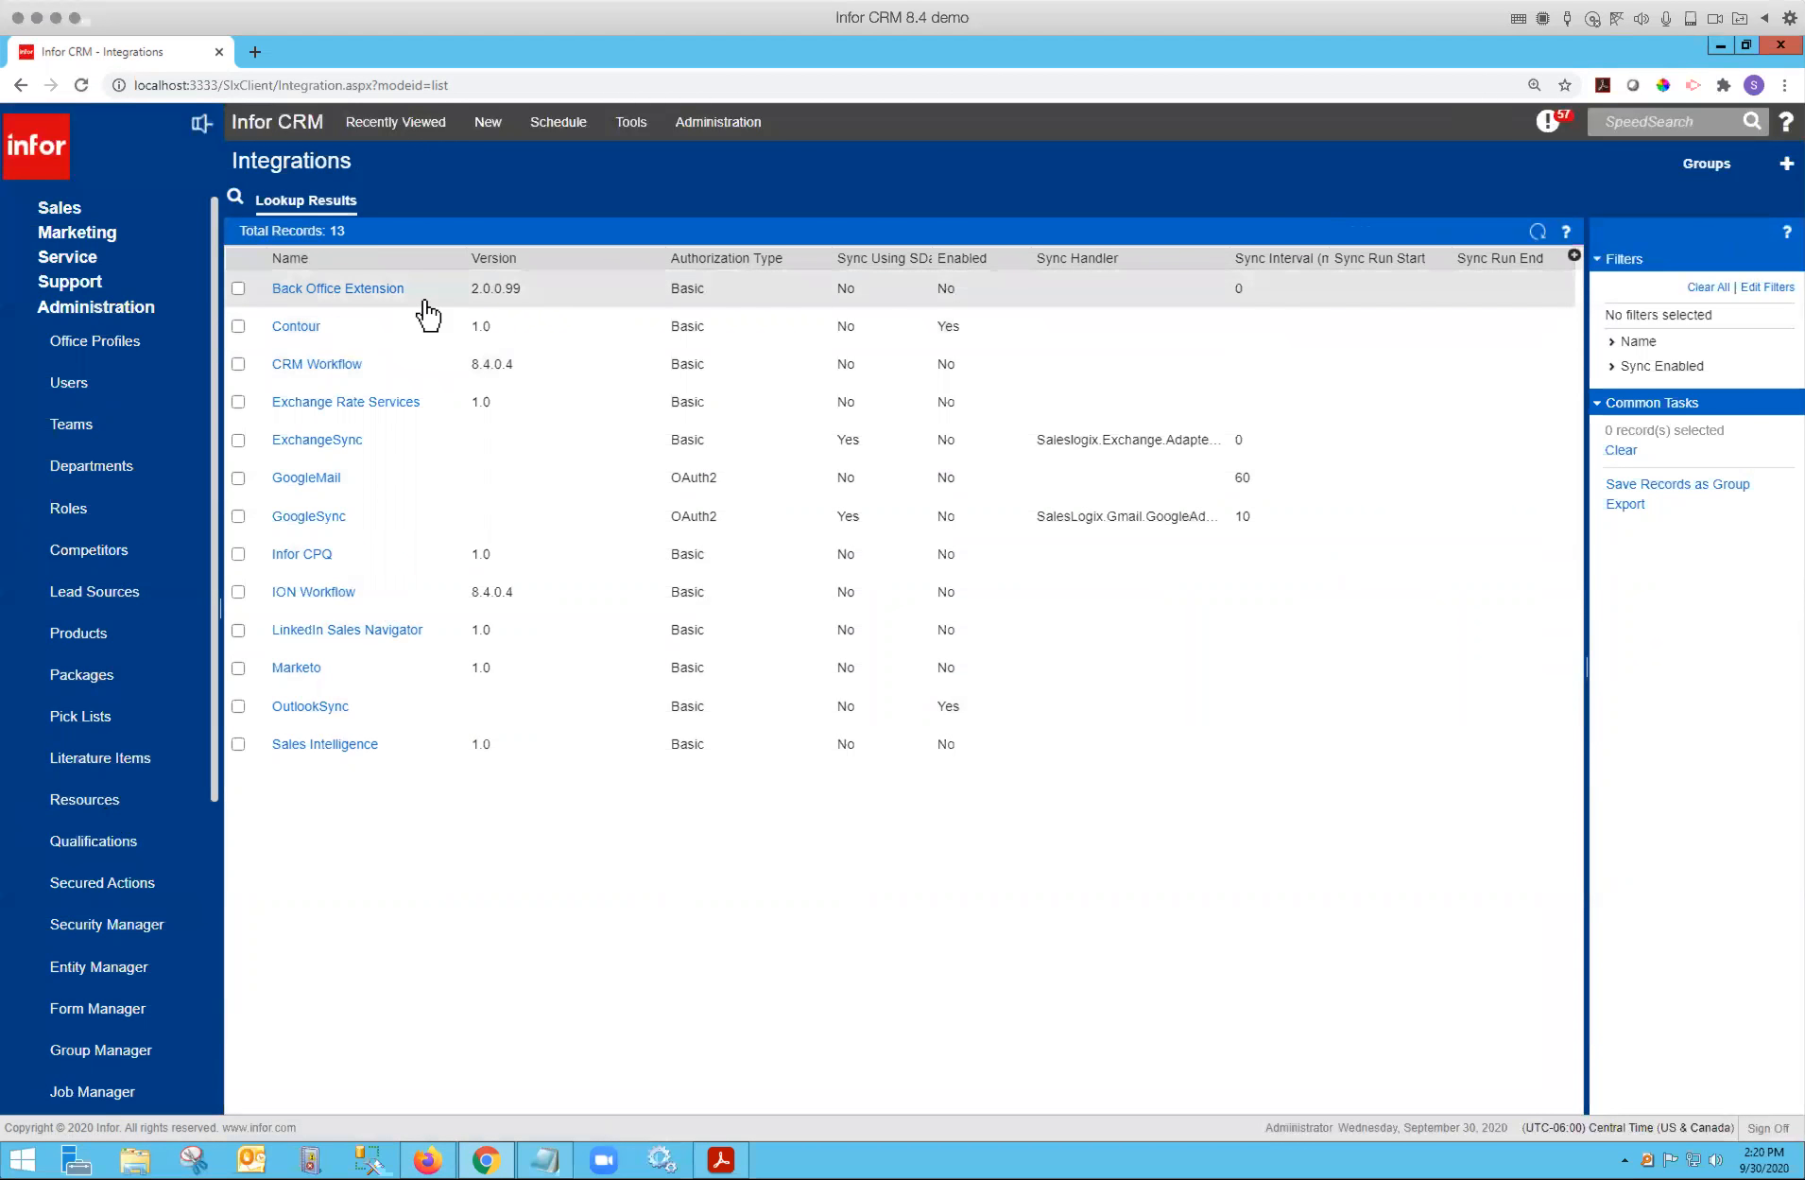
{"action": "left_click", "coordinate": [335, 369]}
{"action": "left_click", "coordinate": [333, 367]}
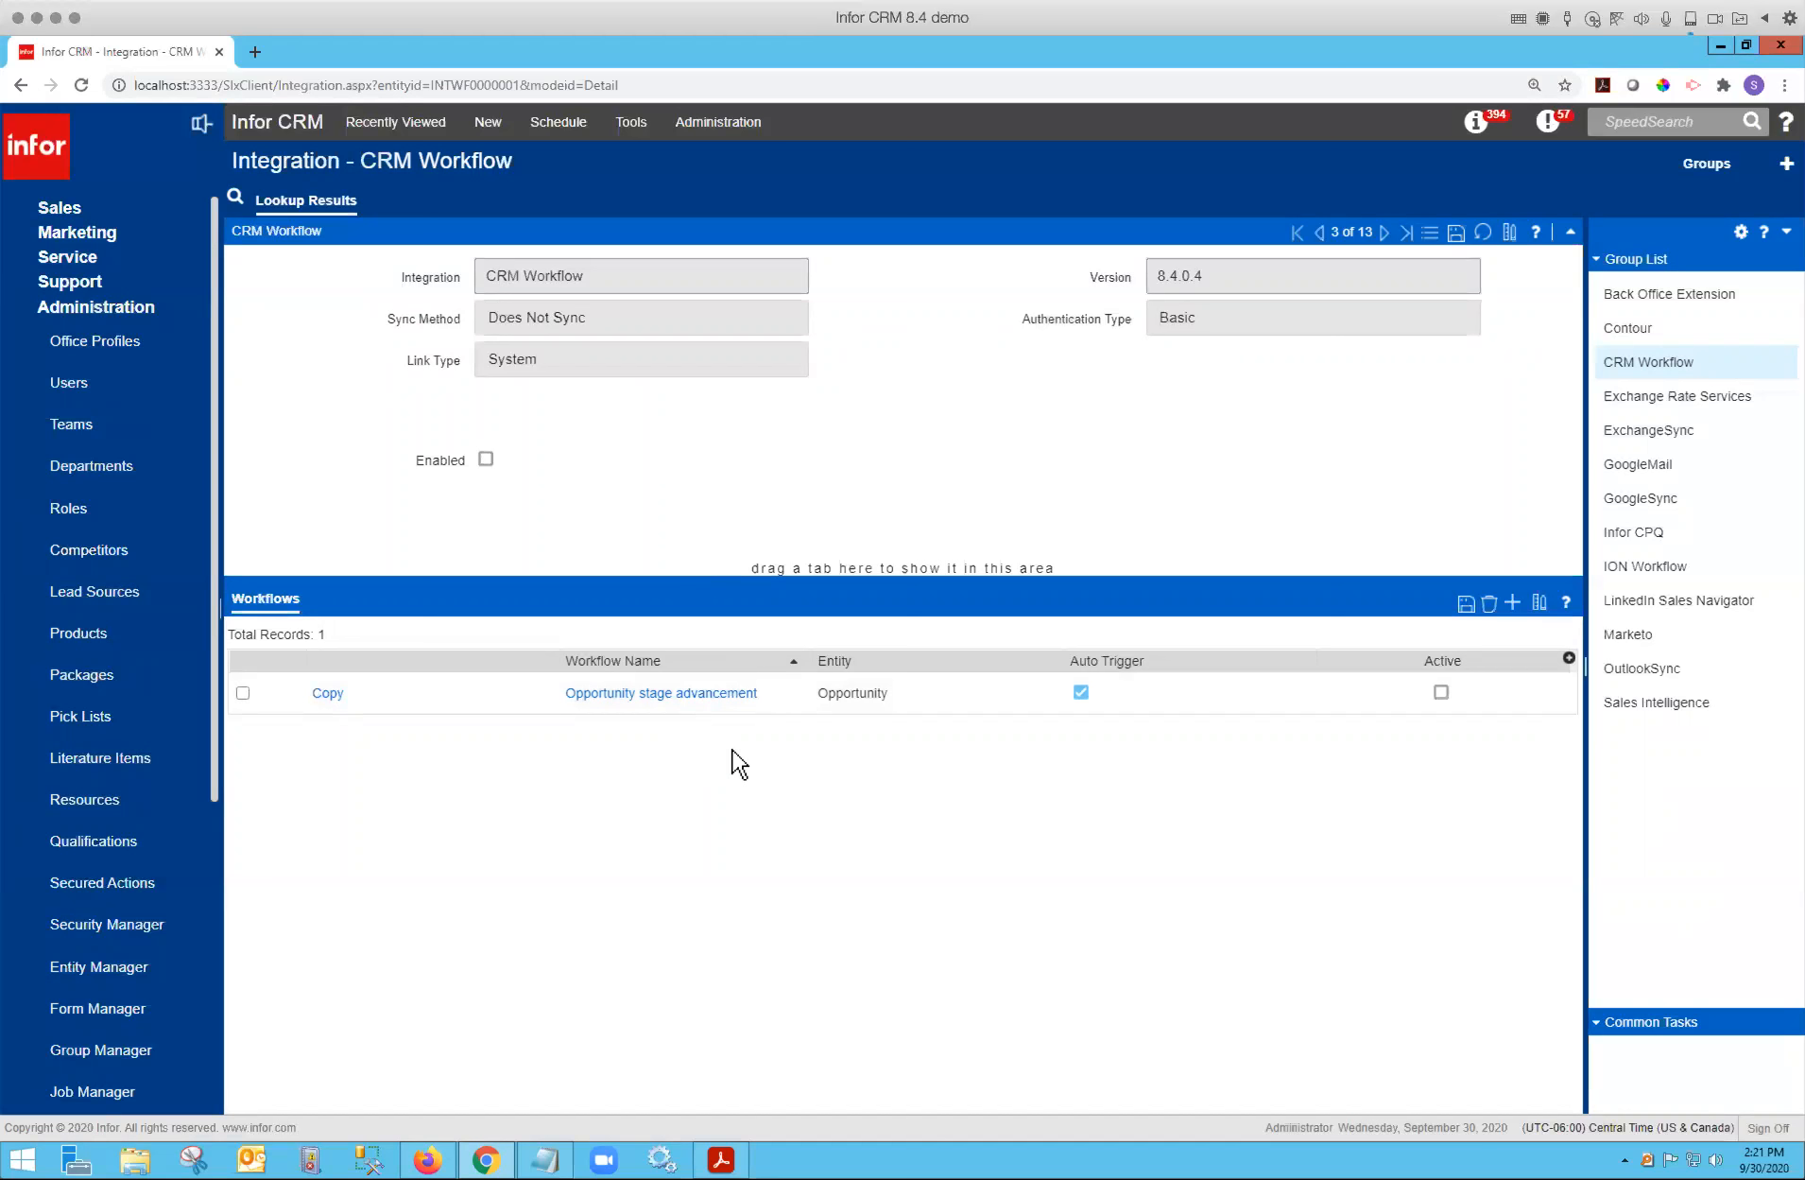
{"action": "left_click", "coordinate": [685, 694]}
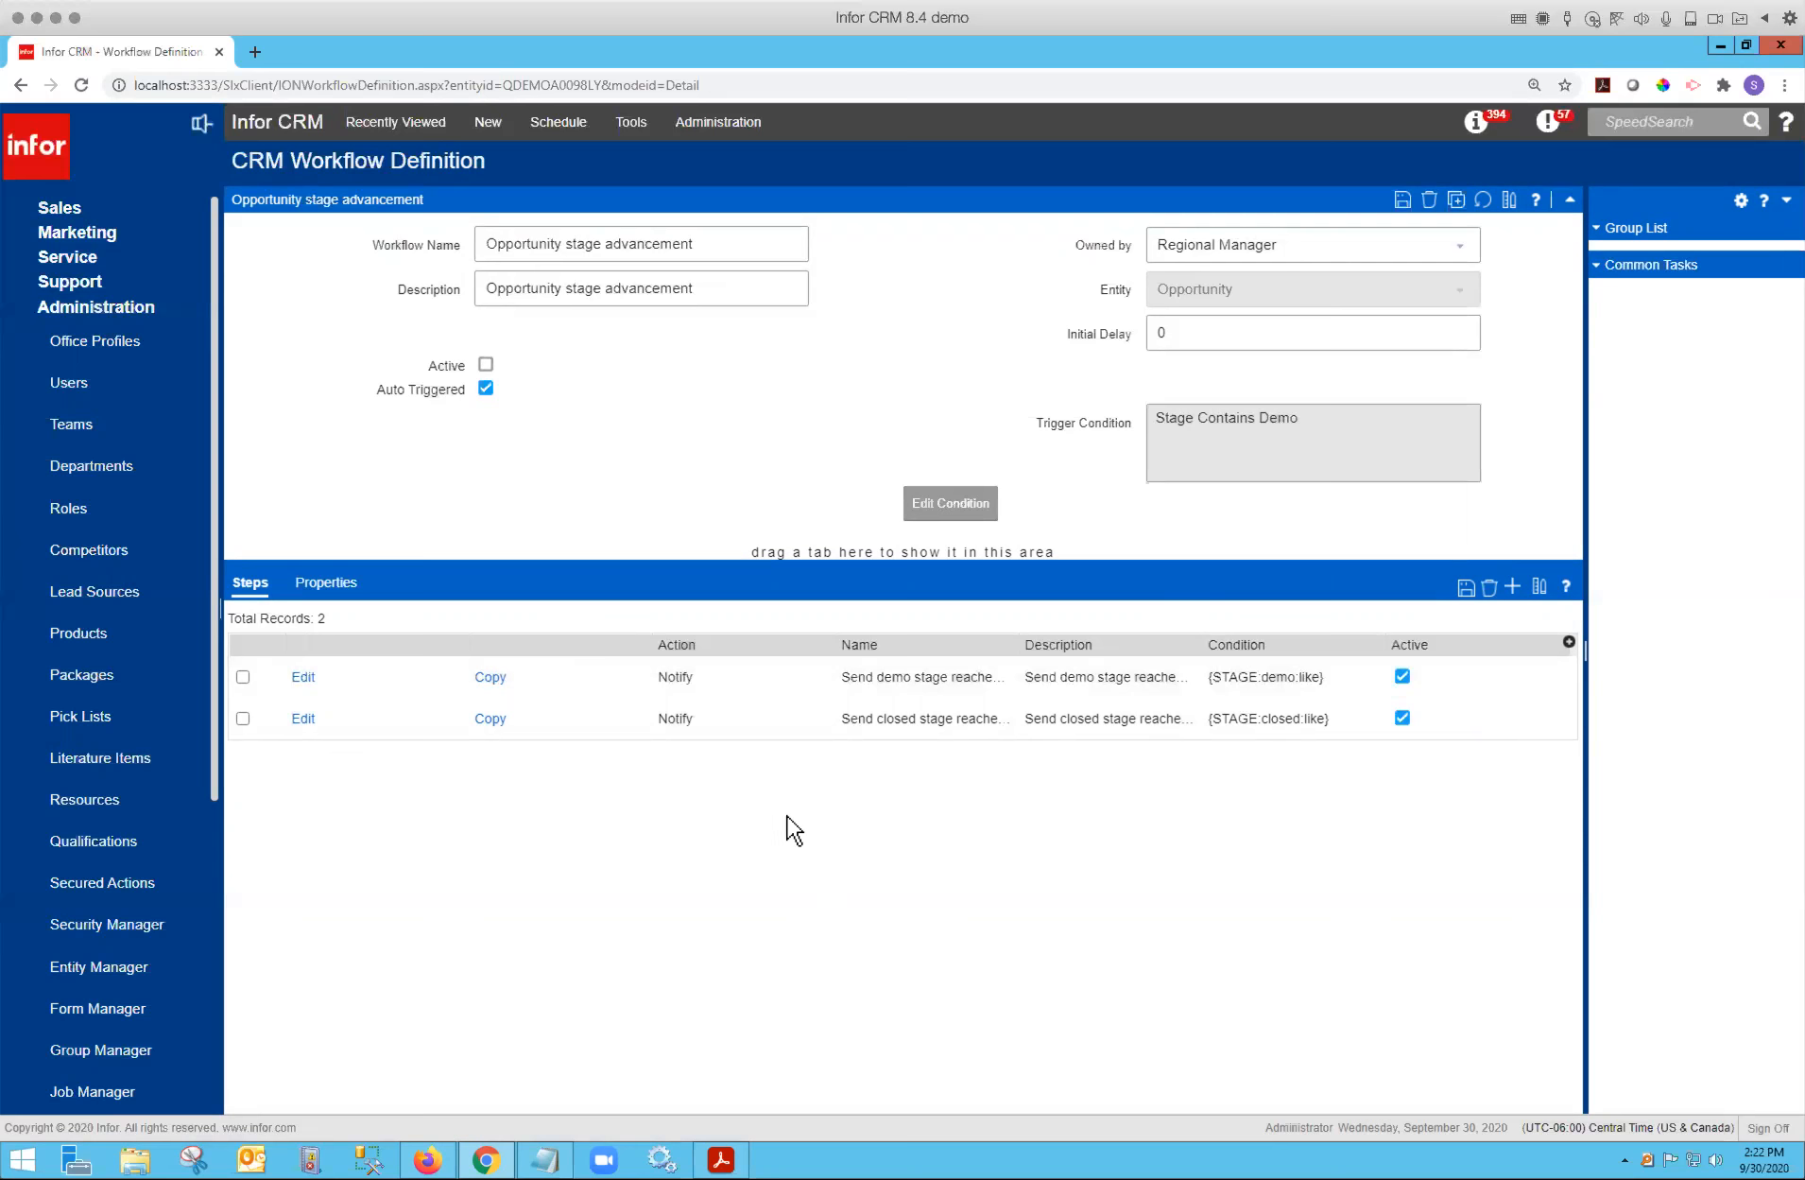
Open the Send demo stage reached email step and examine the property placeholders in its email template.
{"action": "left_click", "coordinate": [312, 676]}
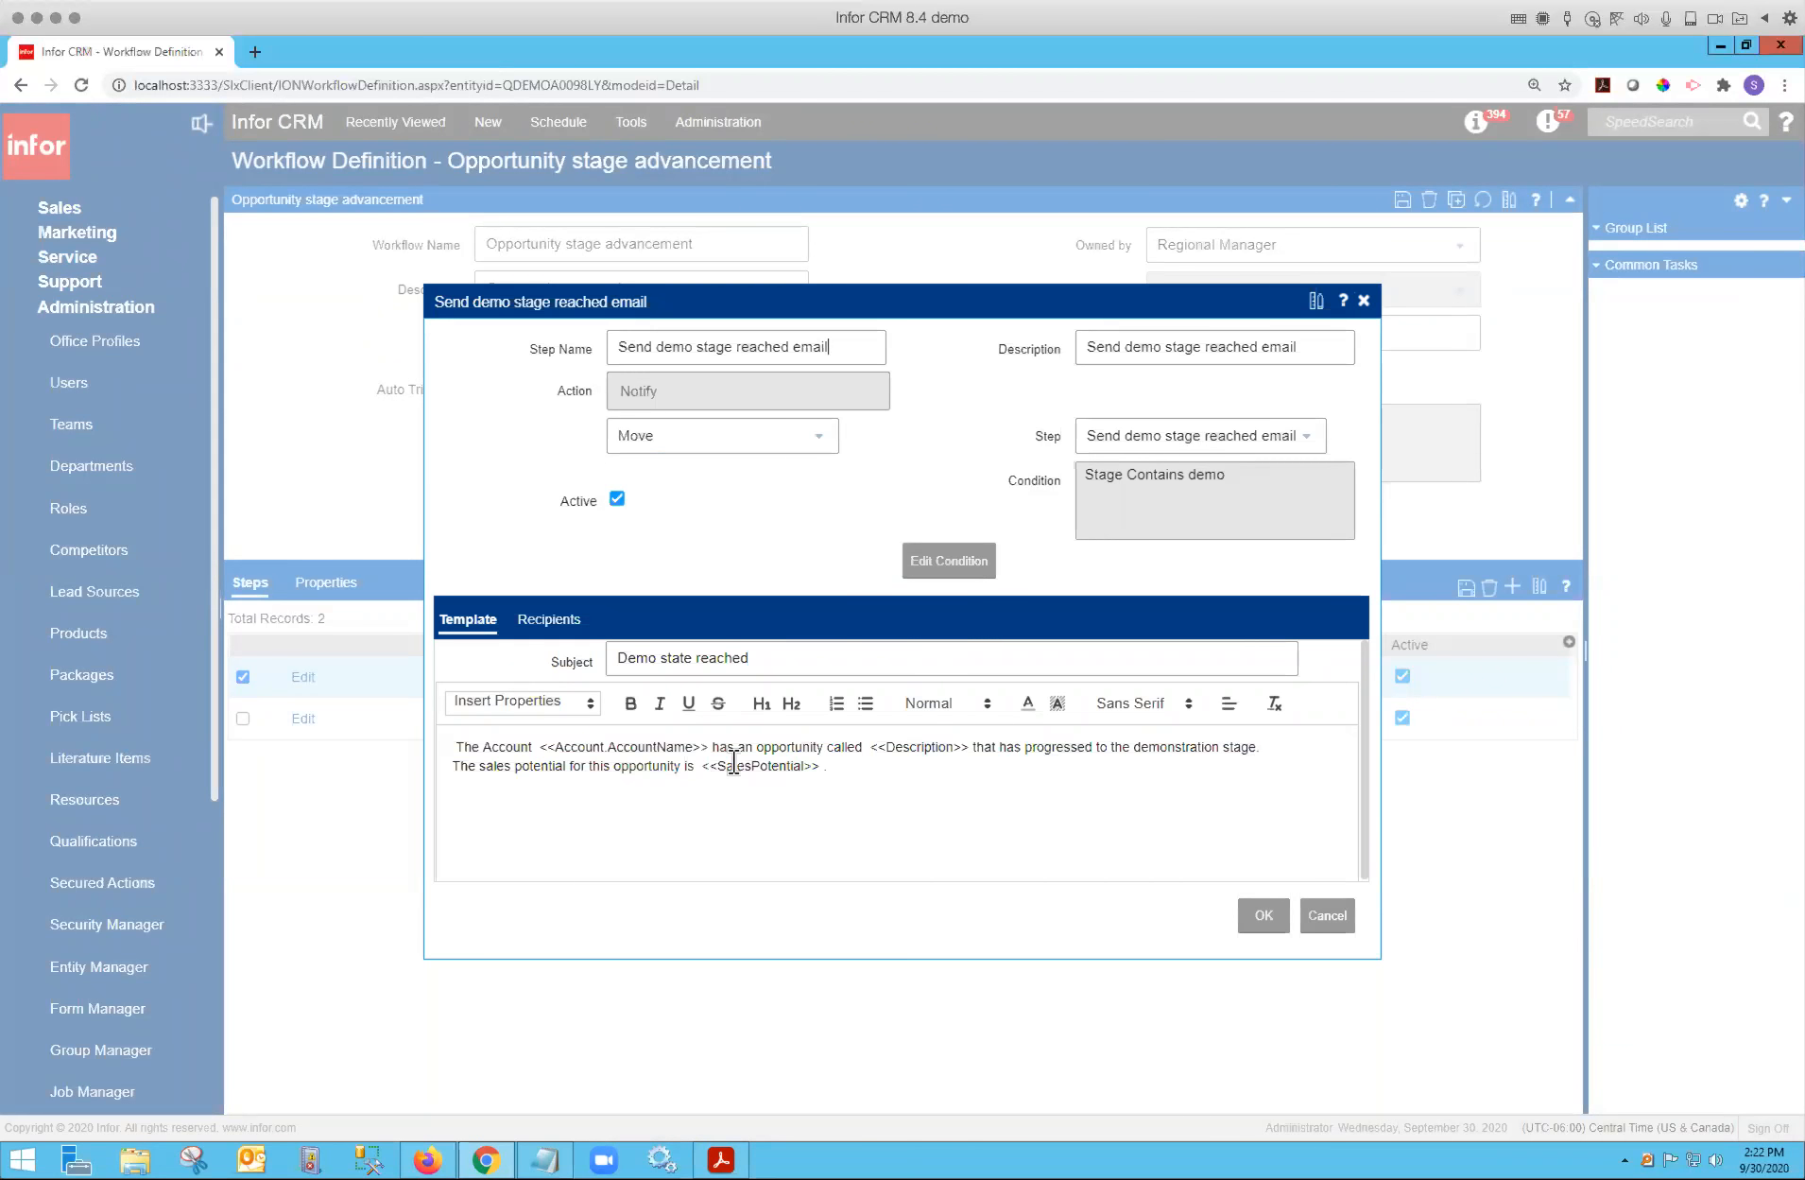
{"action": "left_click", "coordinate": [839, 769]}
{"action": "left_click", "coordinate": [592, 705]}
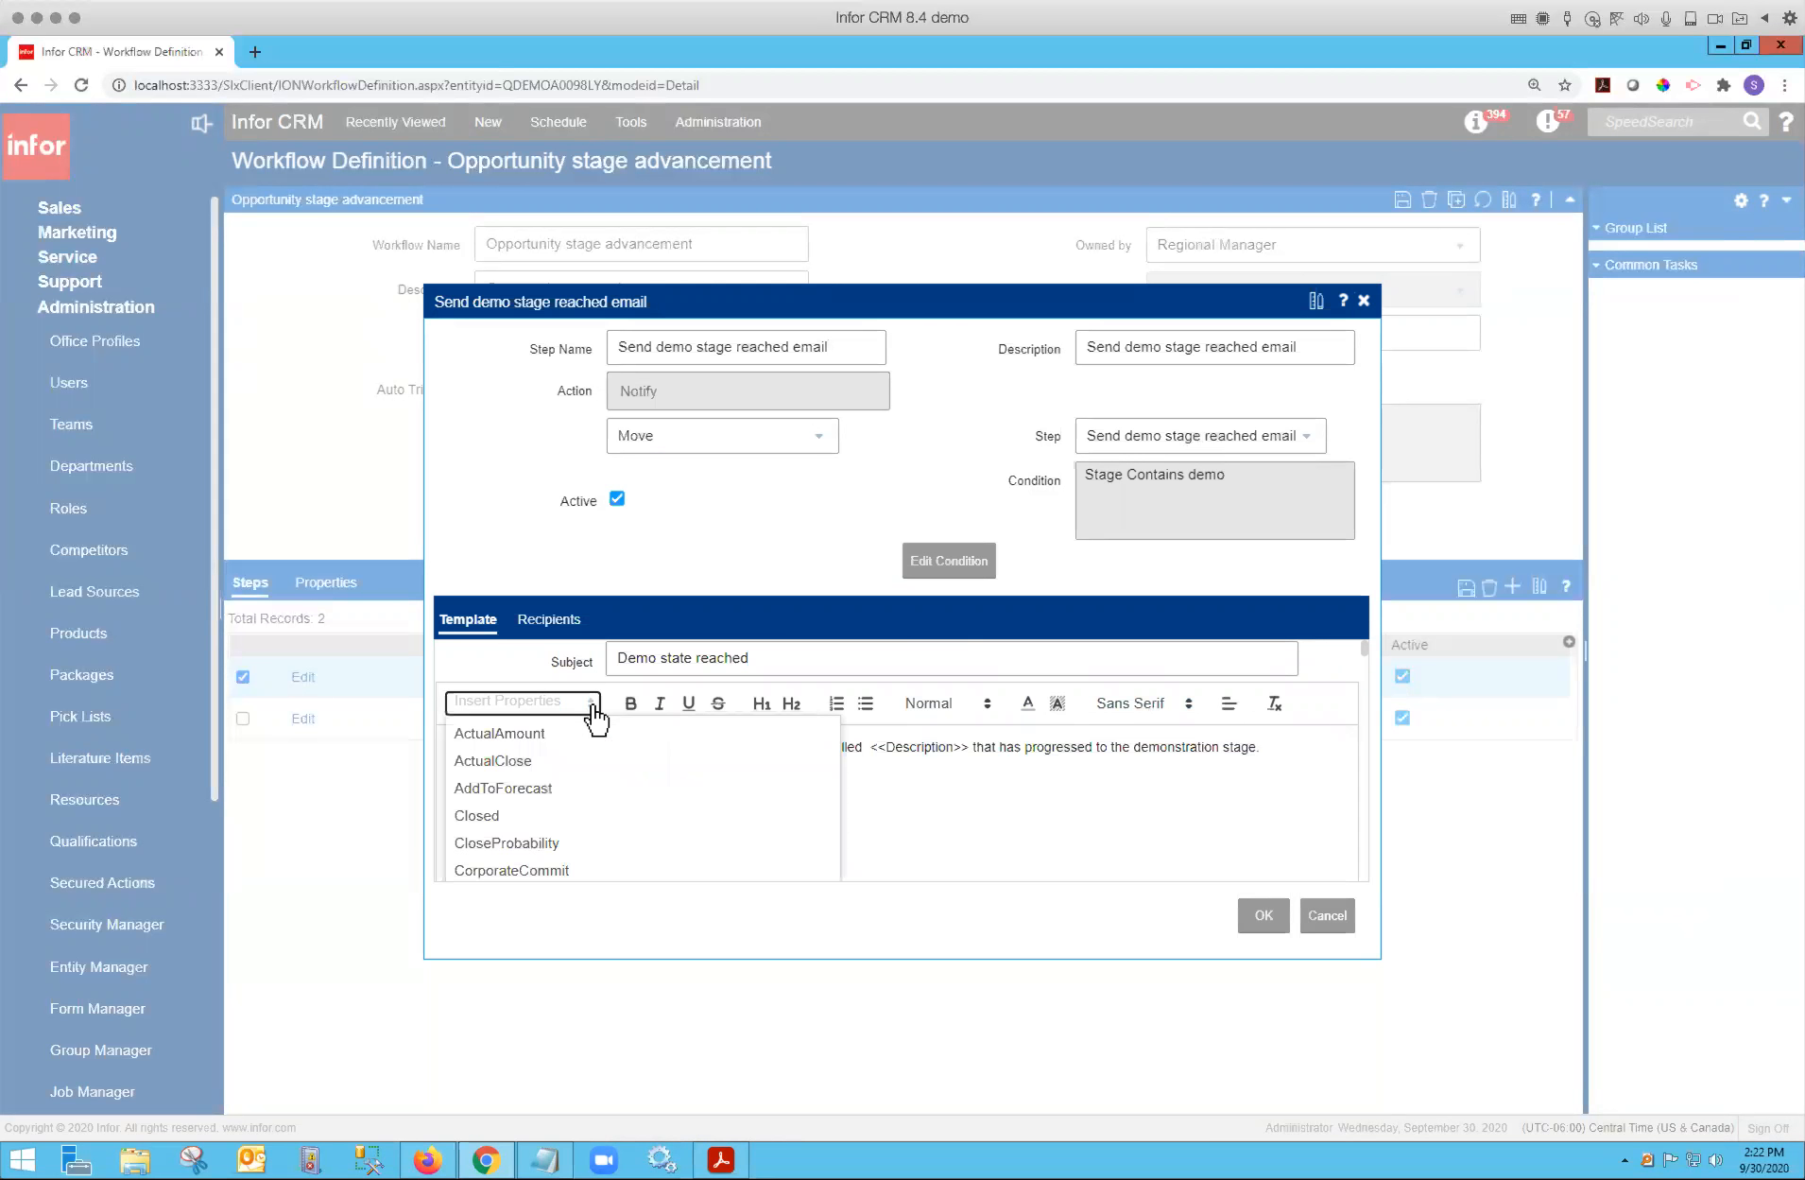
{"action": "left_click", "coordinate": [867, 820]}
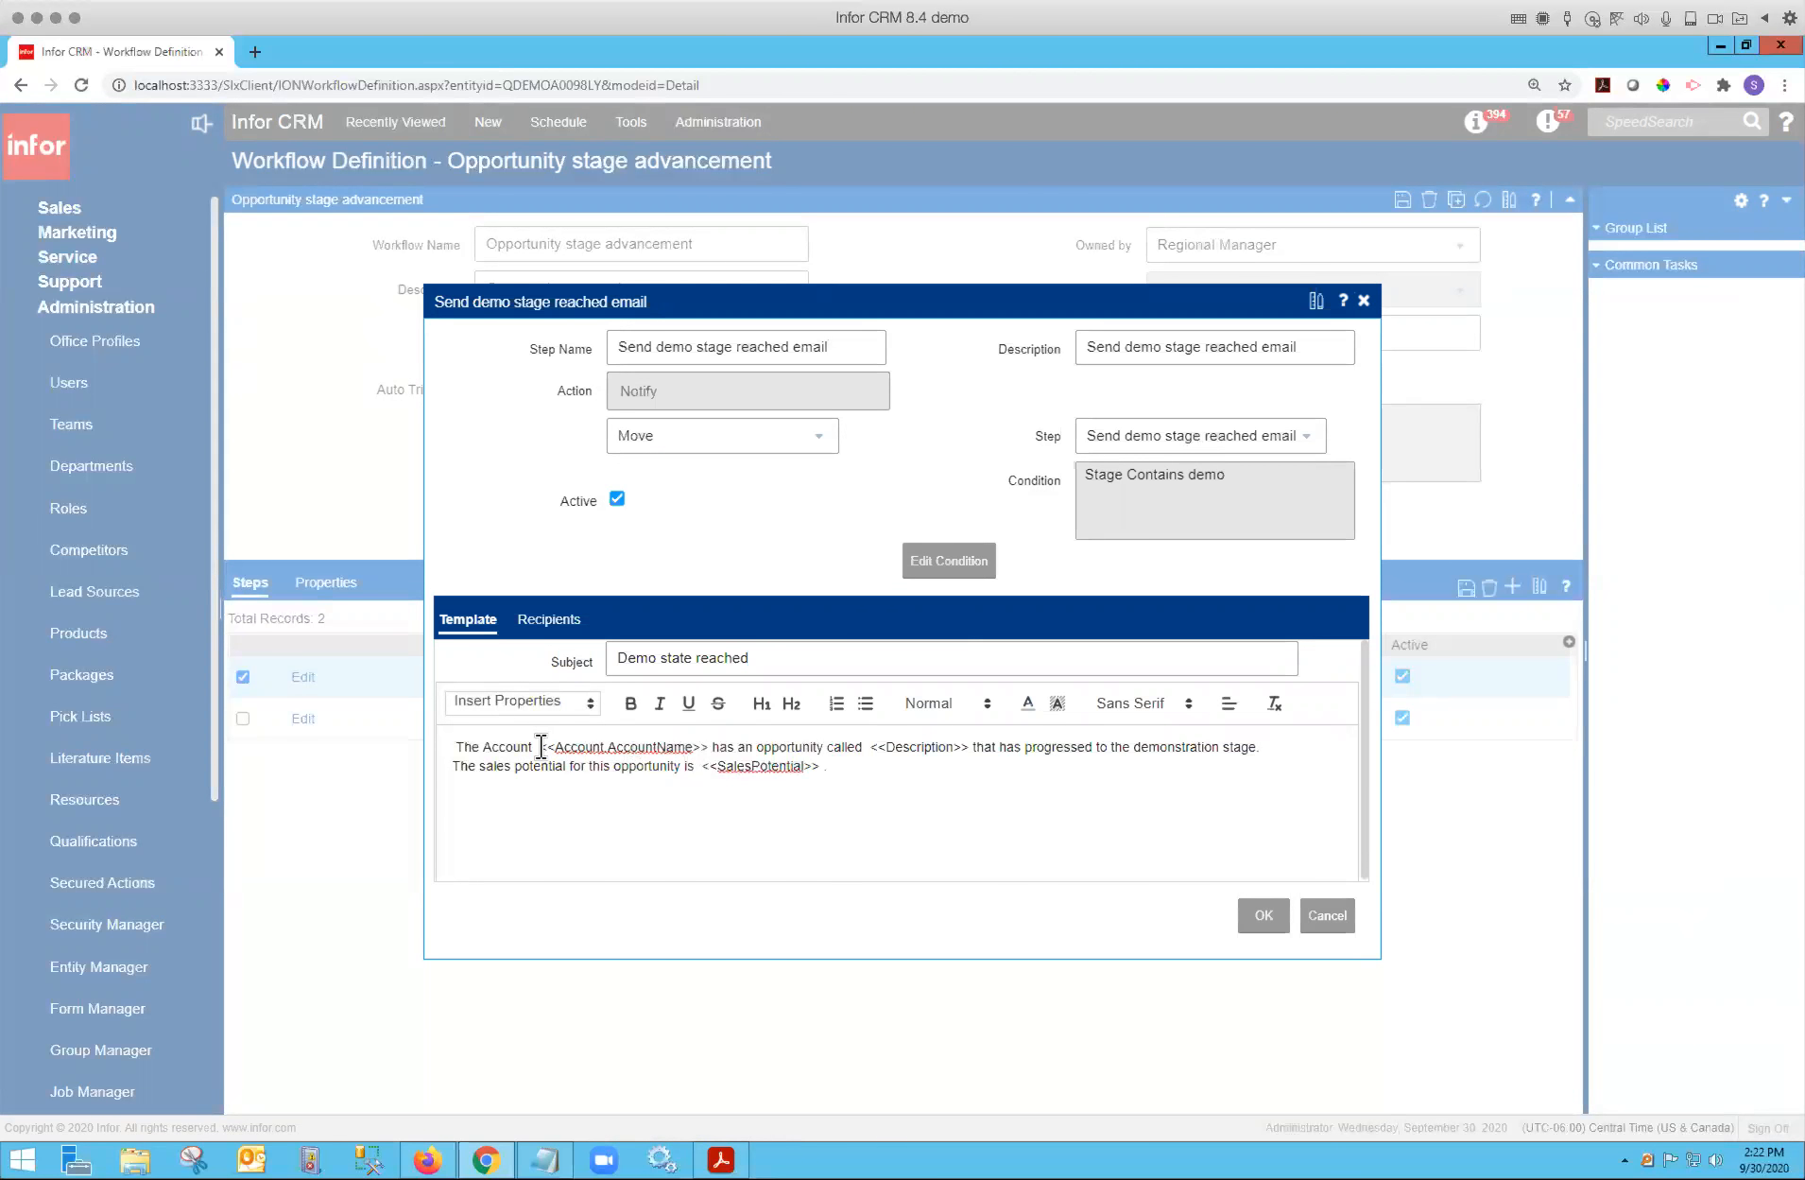
{"action": "left_click_drag", "start_coordinate": [542, 747], "coordinate": [713, 747]}
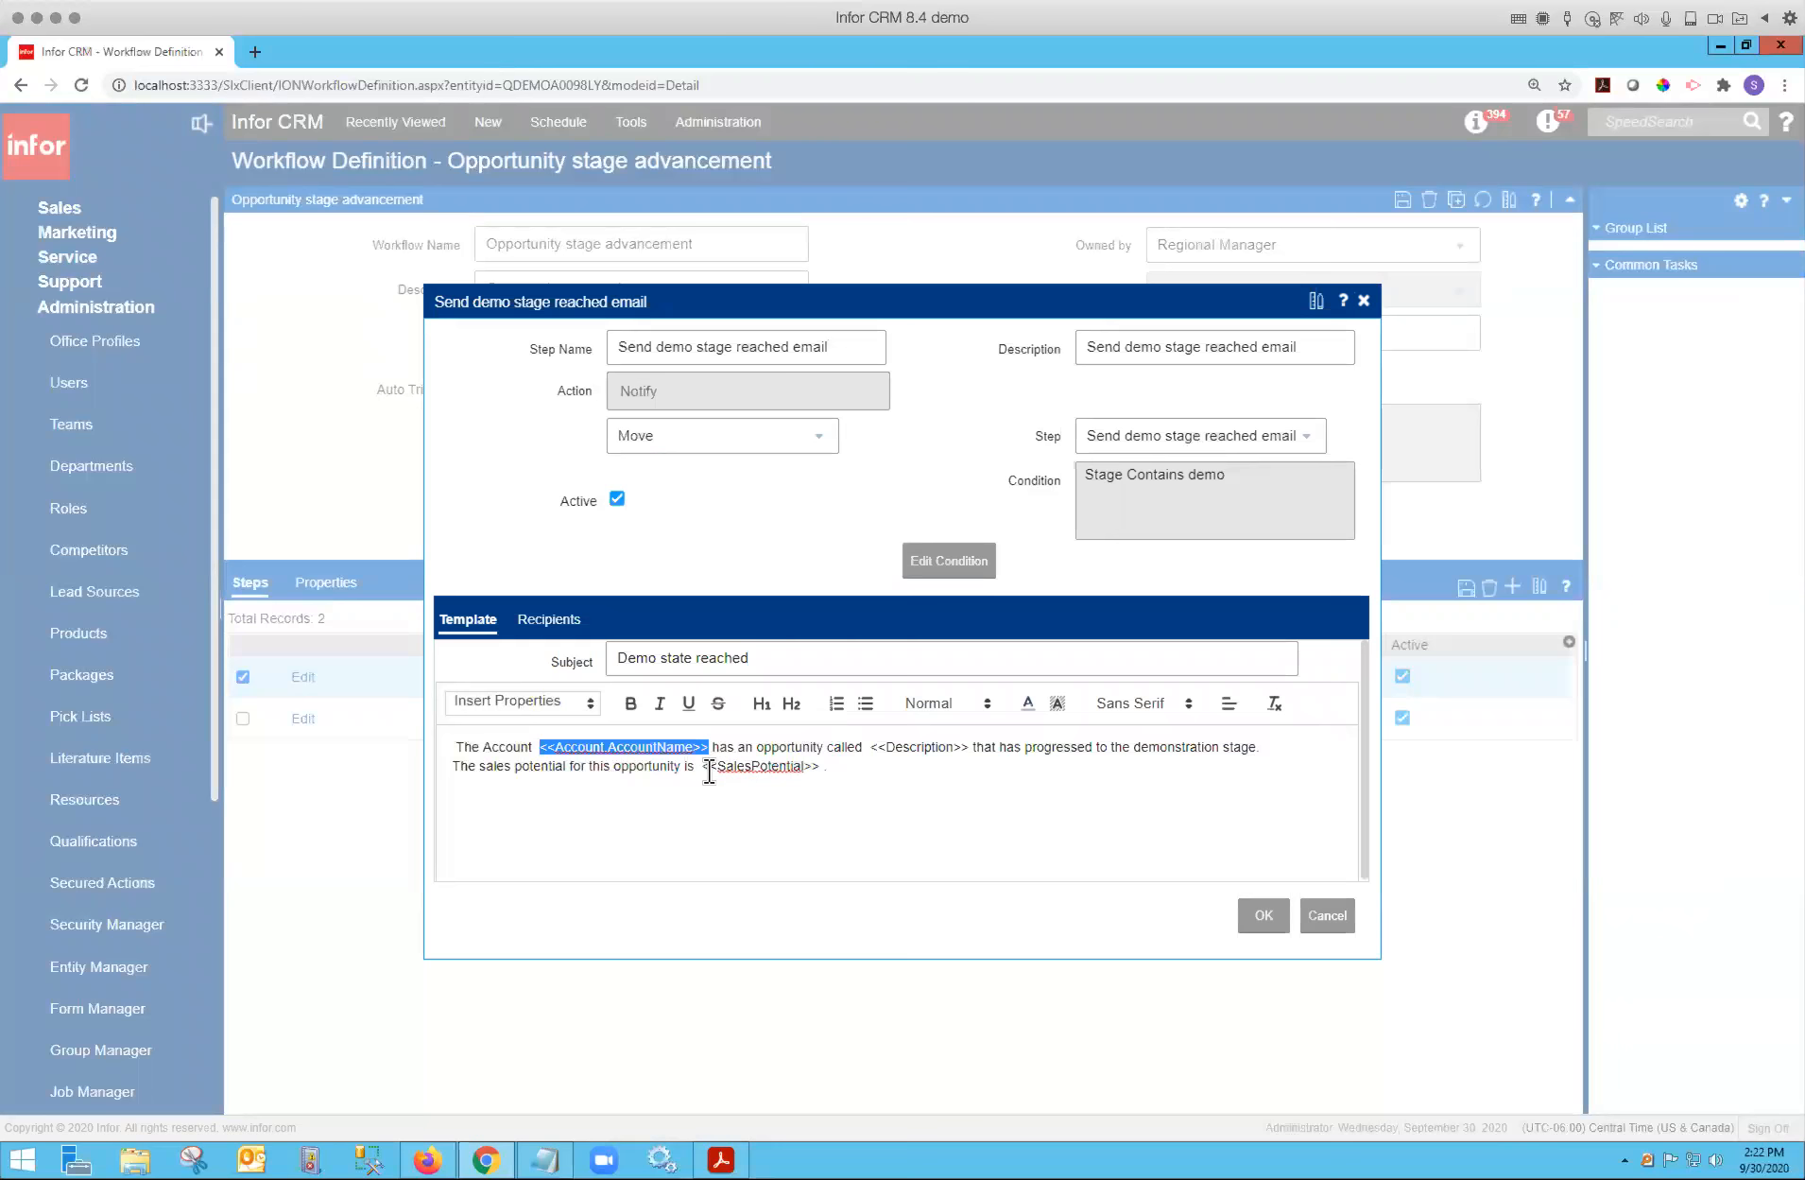
{"action": "left_click_drag", "start_coordinate": [703, 766], "coordinate": [819, 767]}
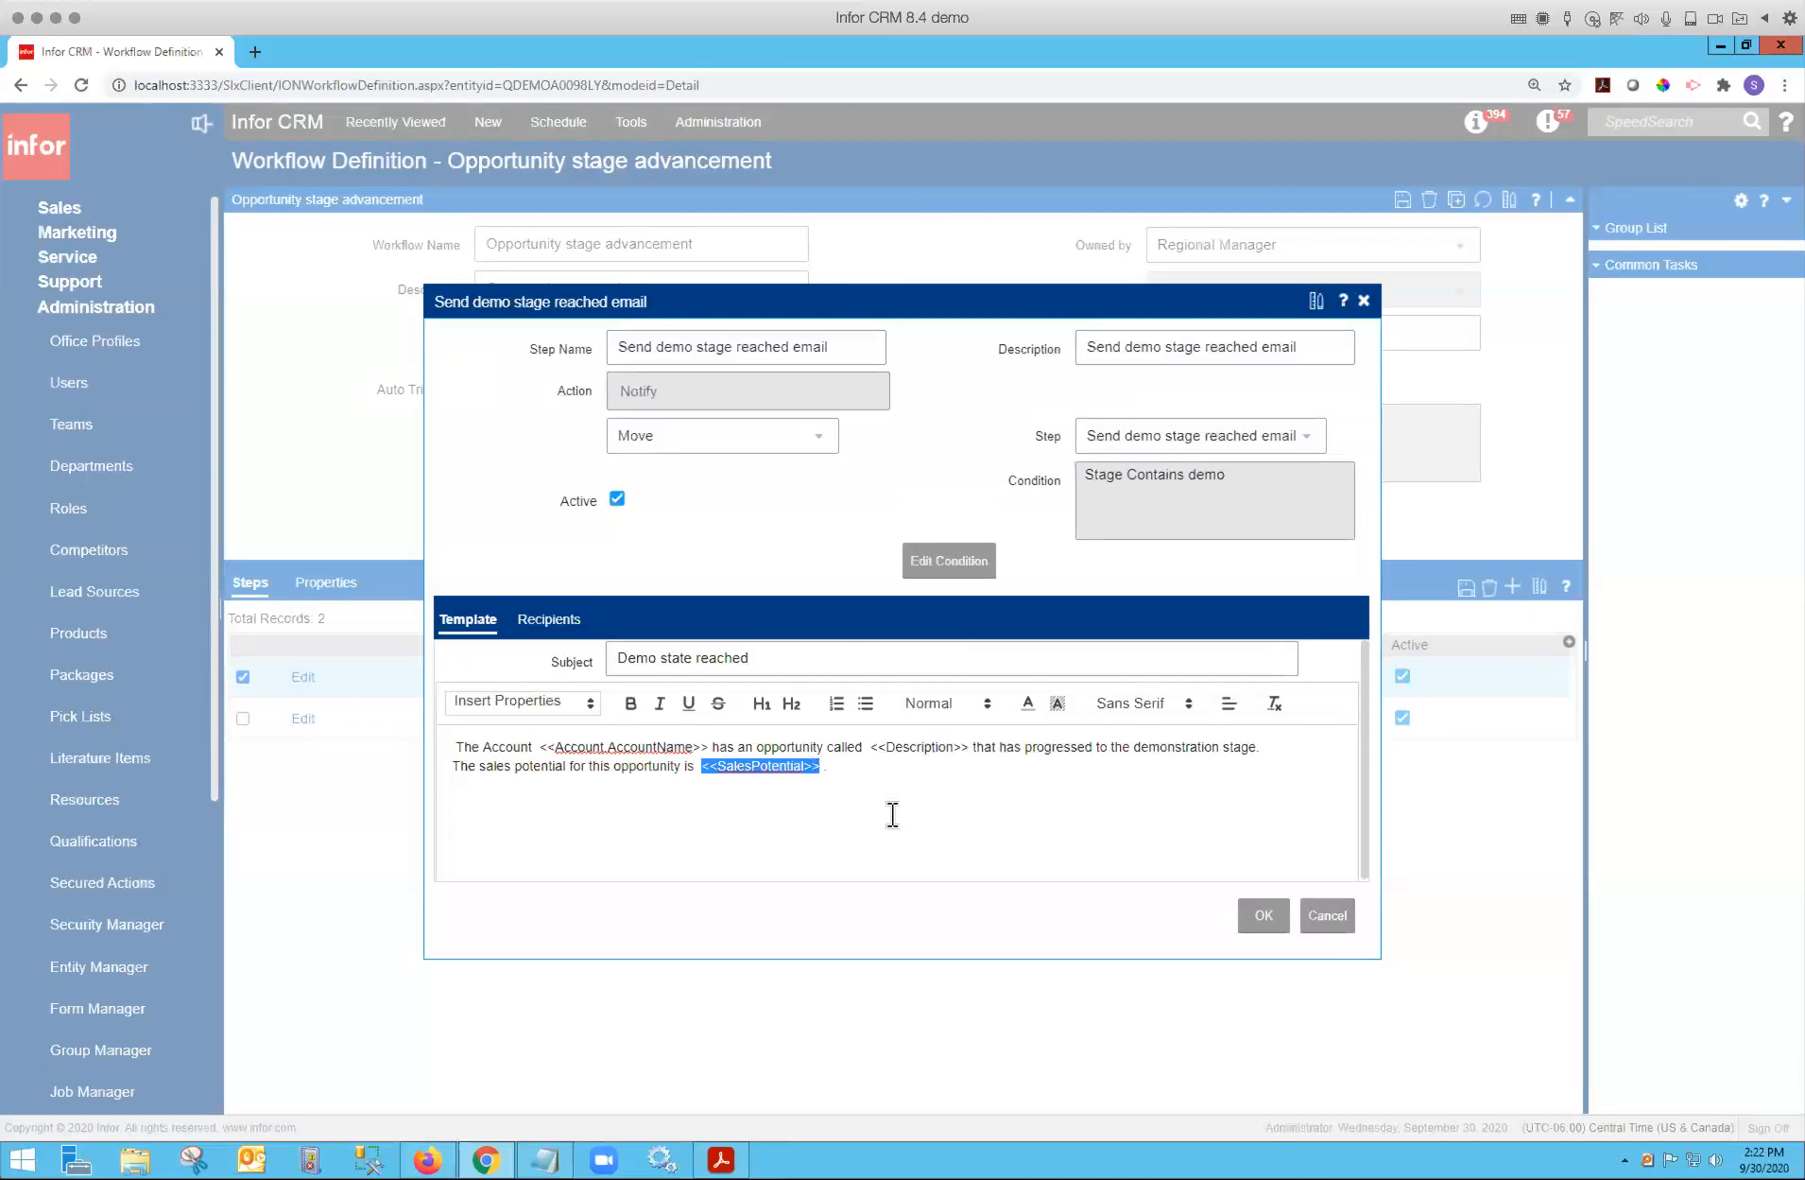
{"action": "left_click", "coordinate": [878, 779]}
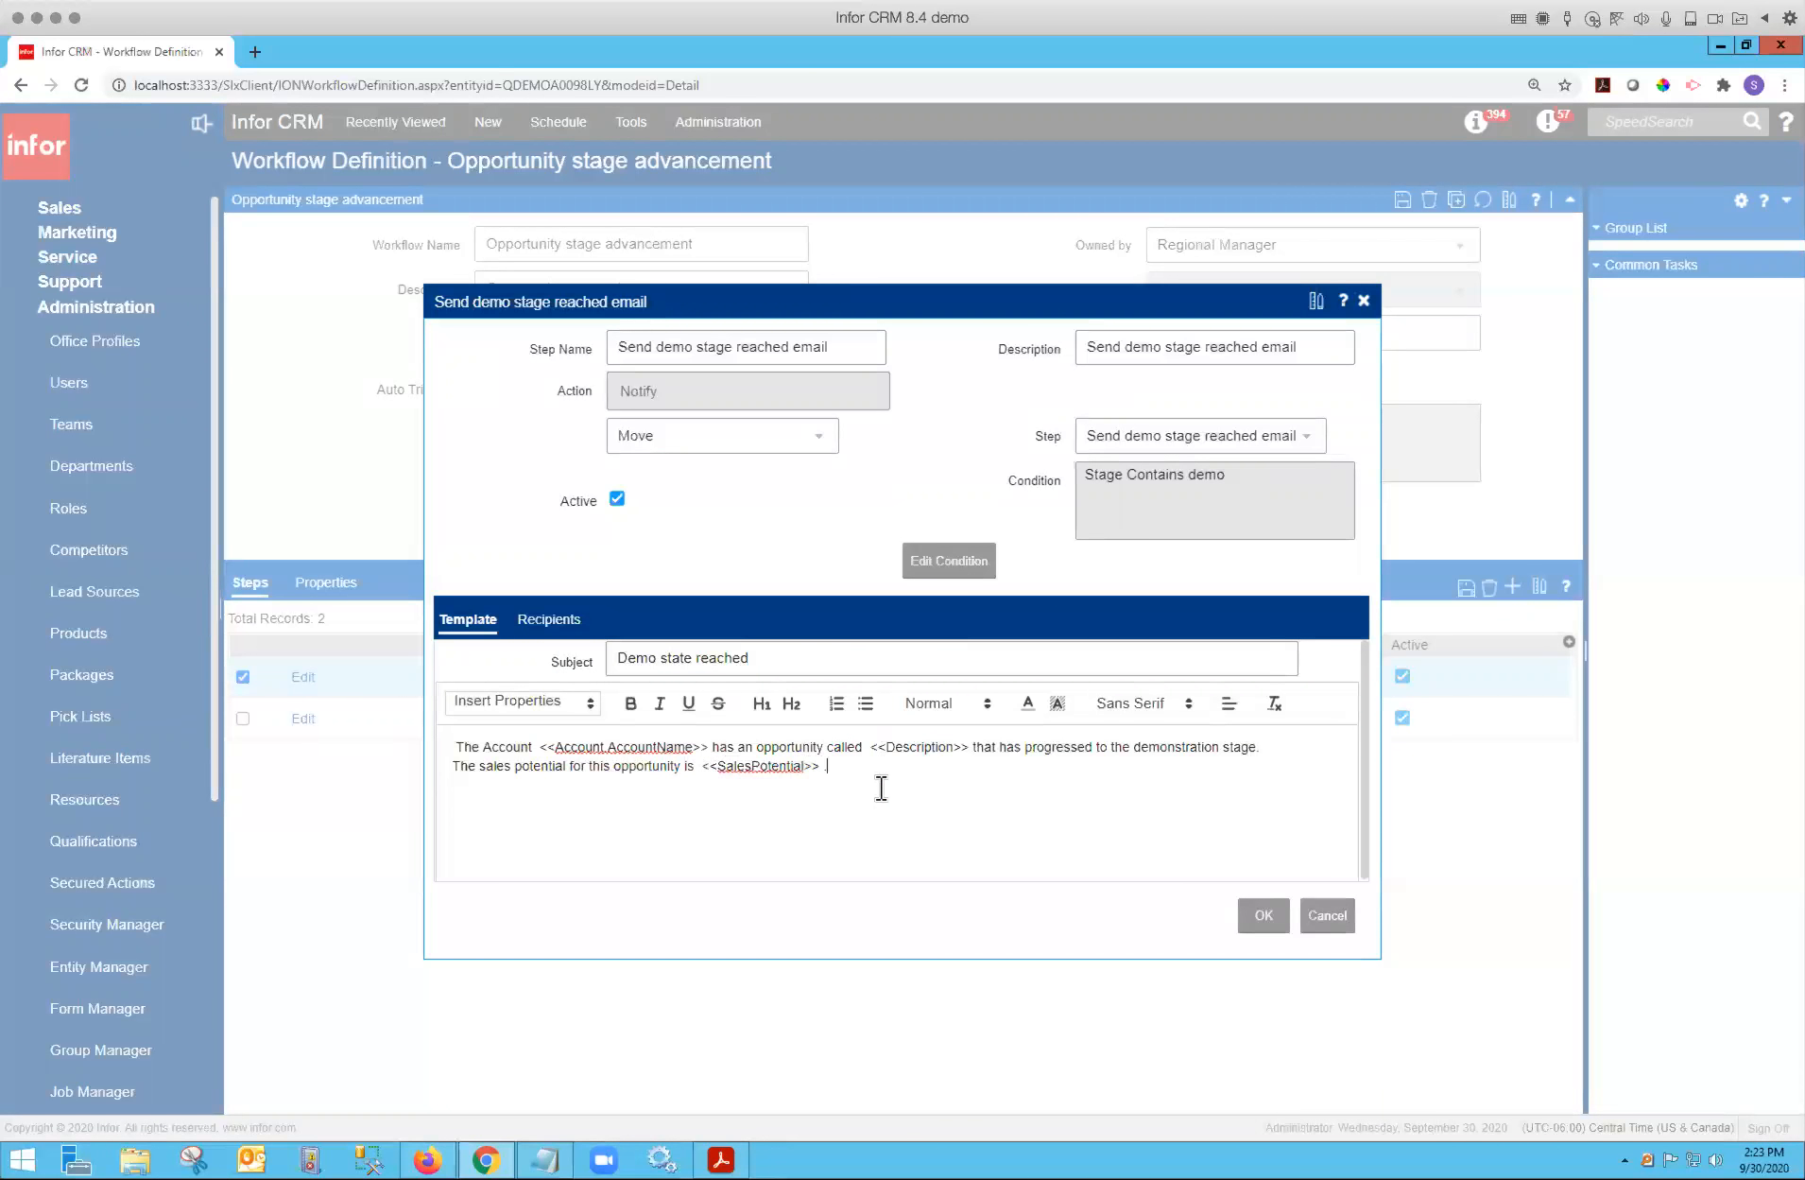
Browse the template's Insert Properties list of available opportunity and account fields.
{"action": "left_click", "coordinate": [584, 706]}
{"action": "scroll", "coordinate": [614, 811], "scroll_direction": "down", "scroll_amount": 6}
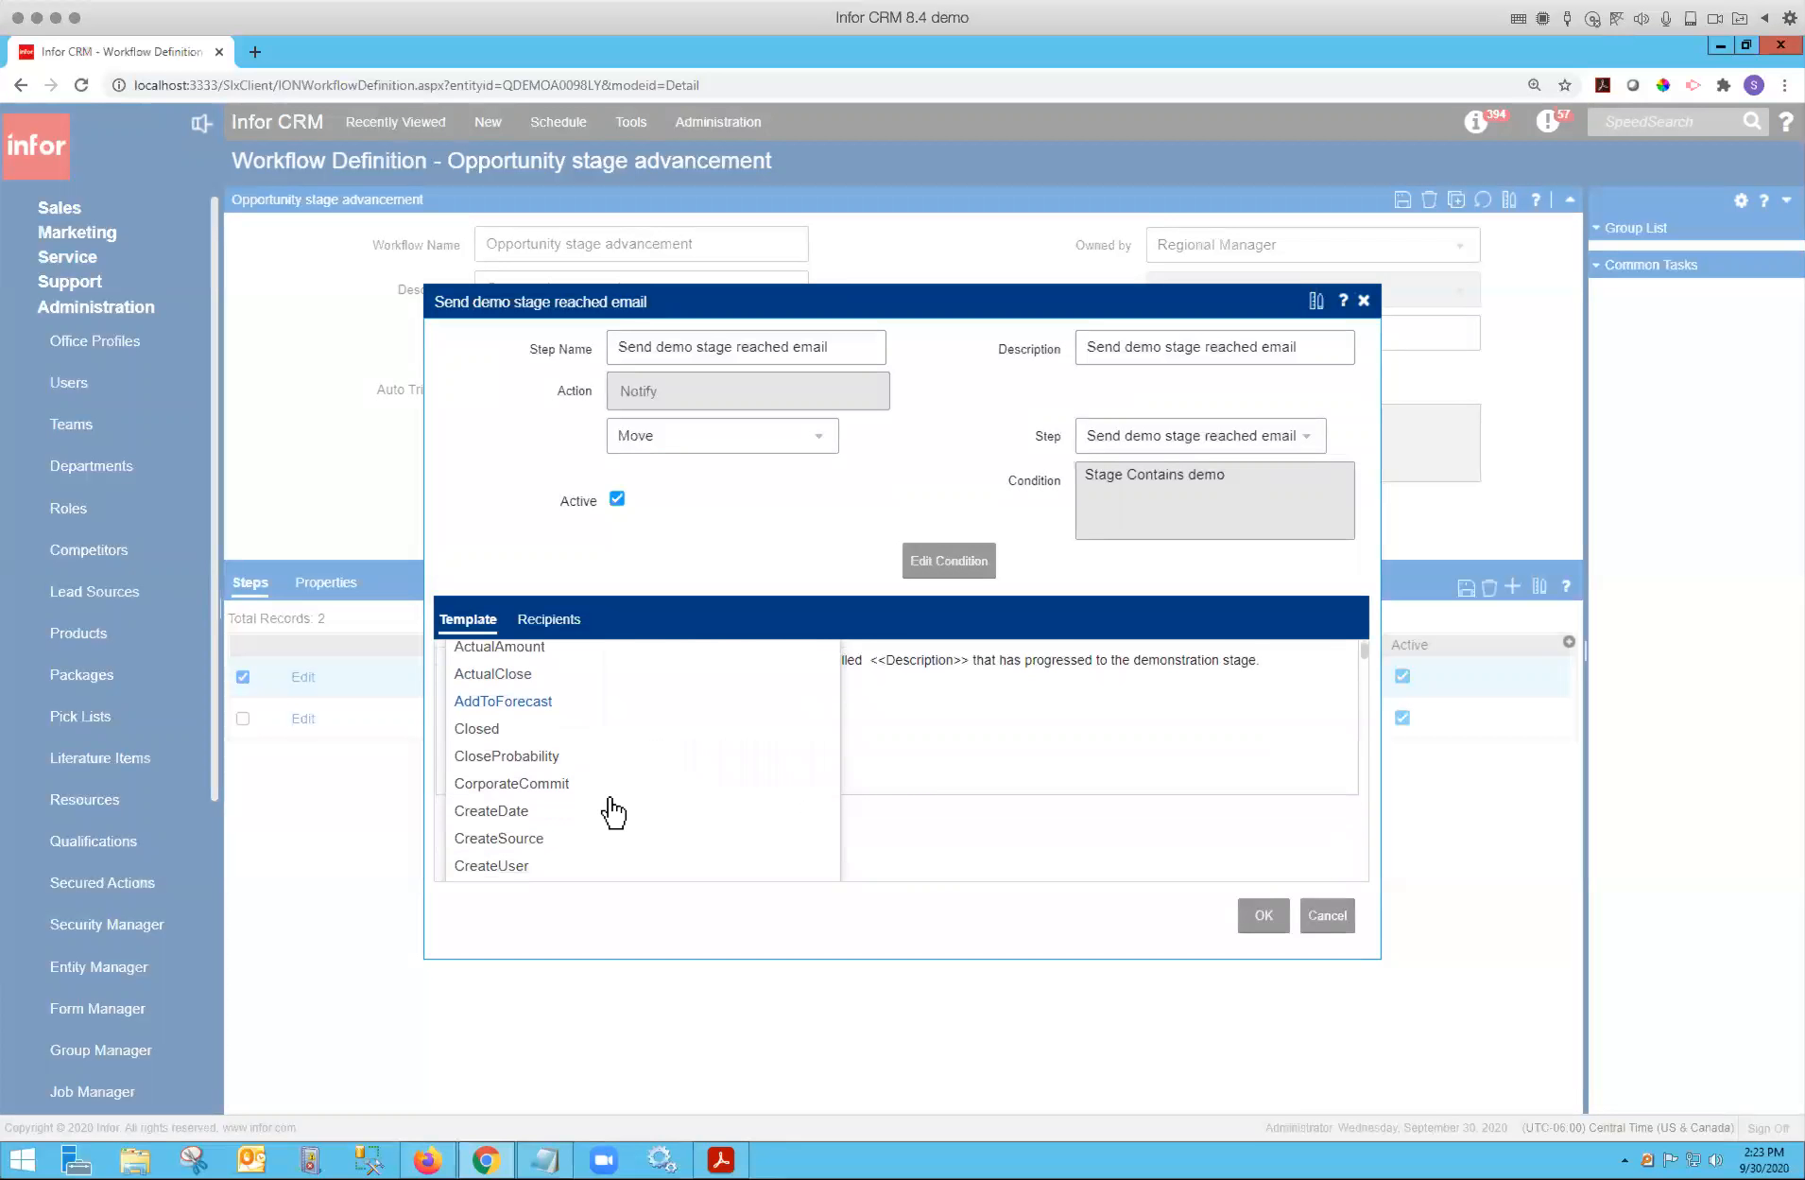
{"action": "scroll", "coordinate": [619, 811], "scroll_direction": "down", "scroll_amount": 8}
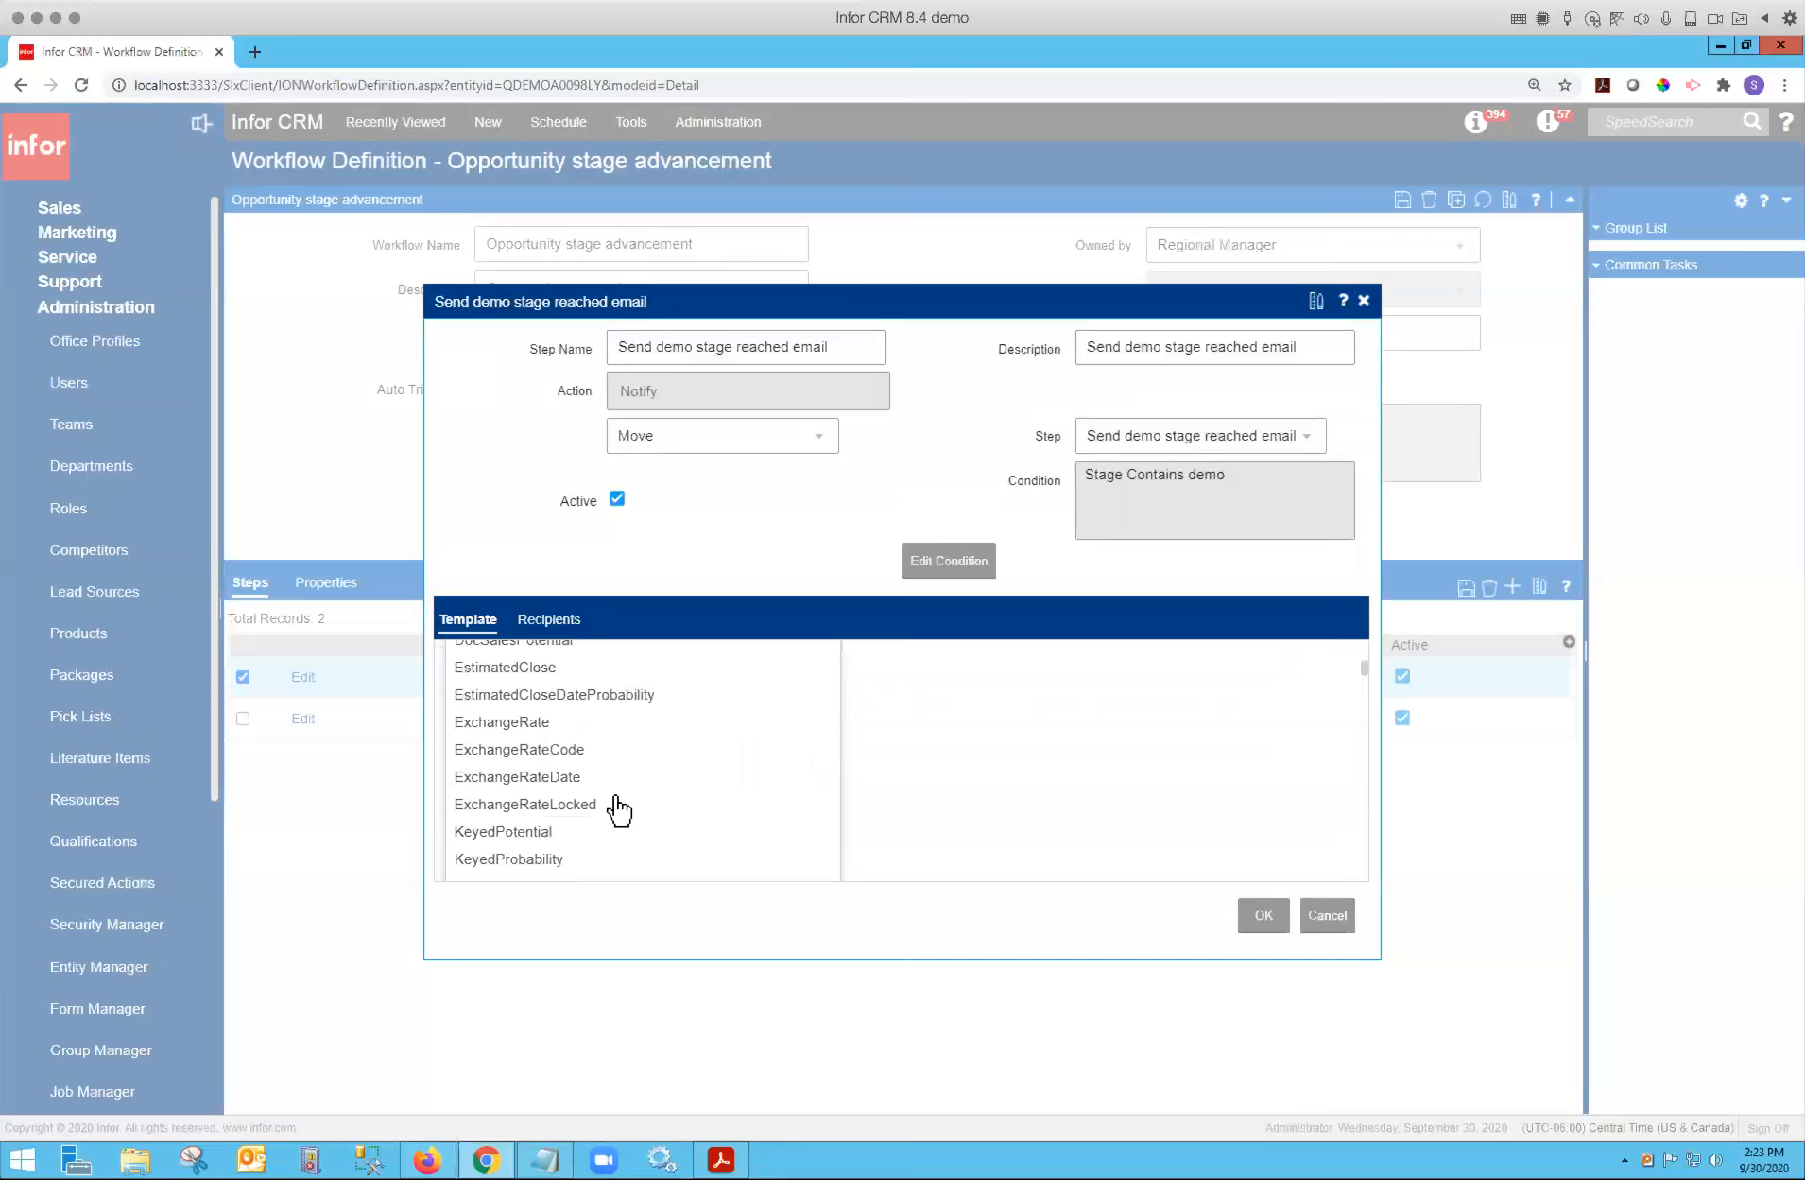
{"action": "scroll", "coordinate": [619, 811], "scroll_direction": "down", "scroll_amount": 8}
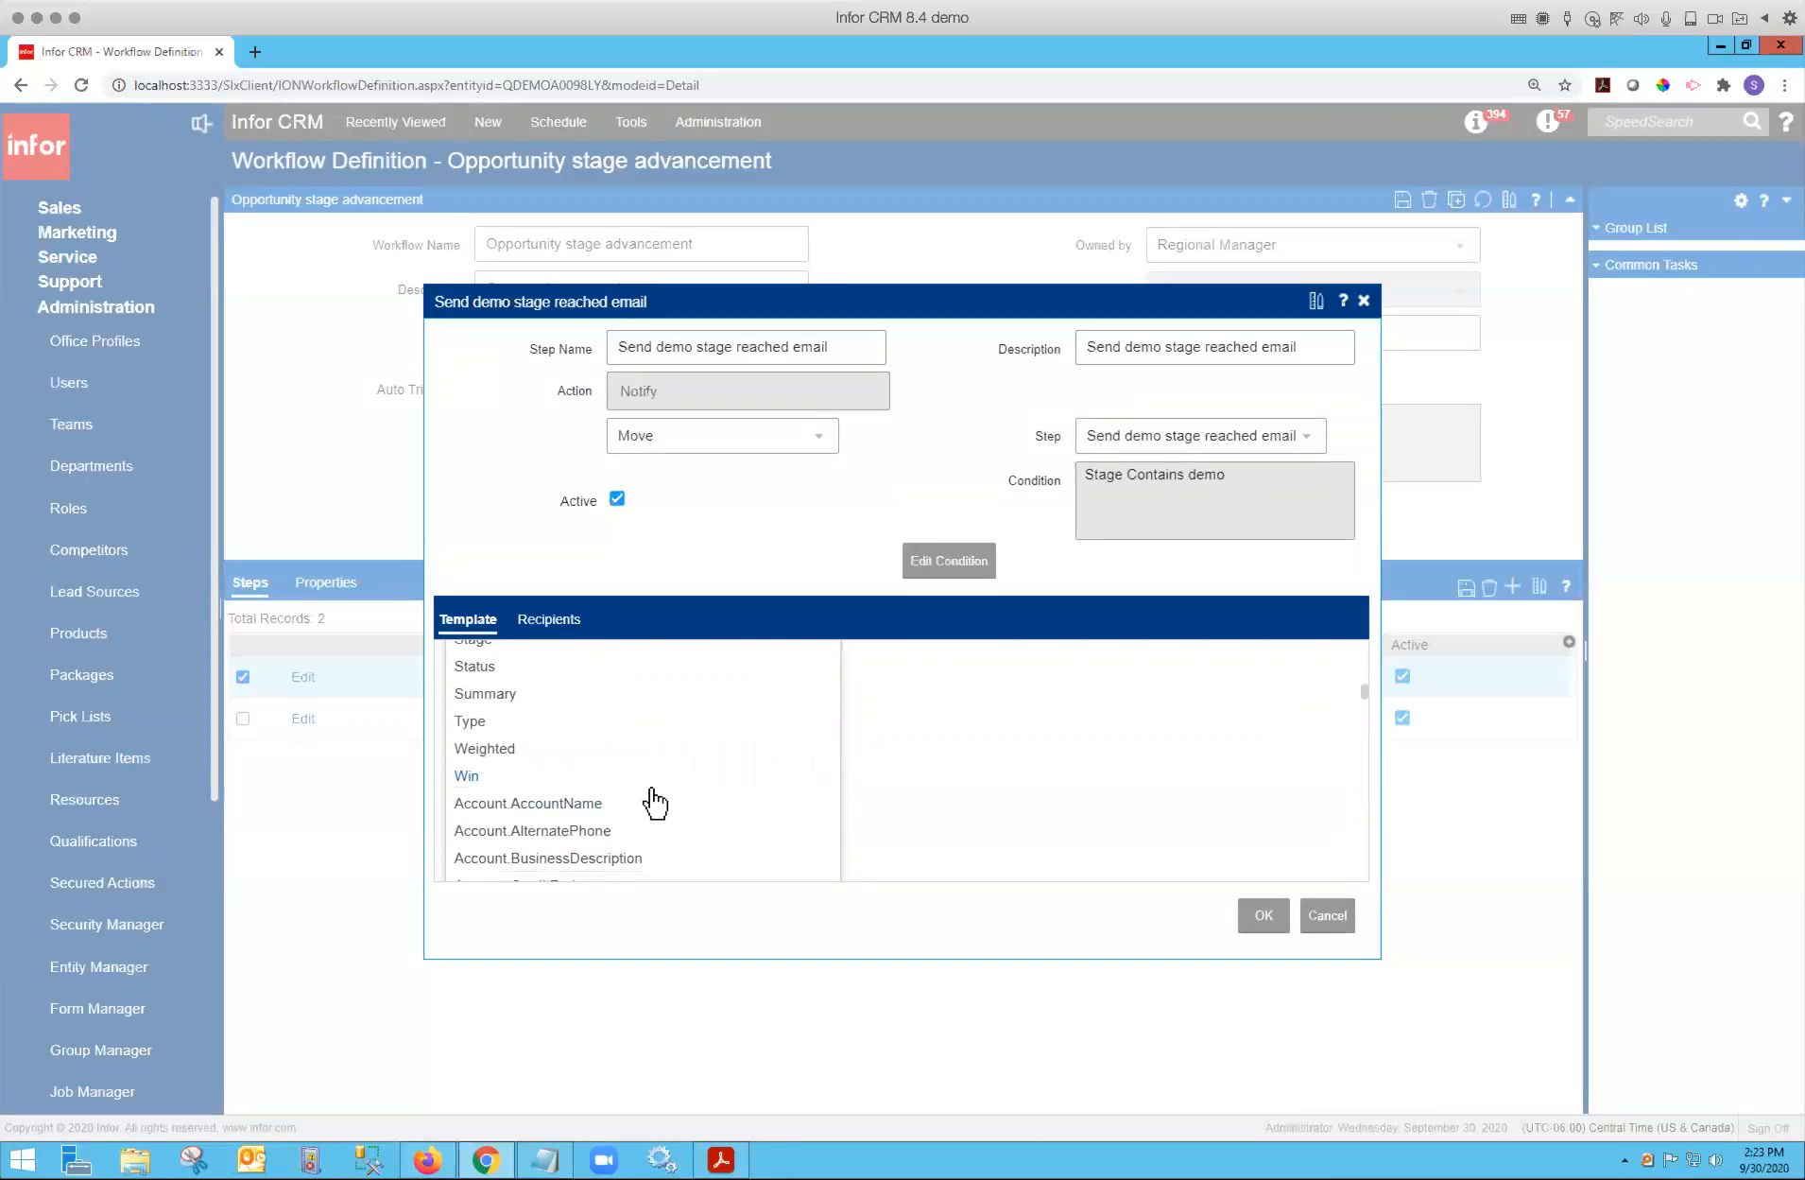
{"action": "scroll", "coordinate": [655, 803], "scroll_direction": "up", "scroll_amount": 3}
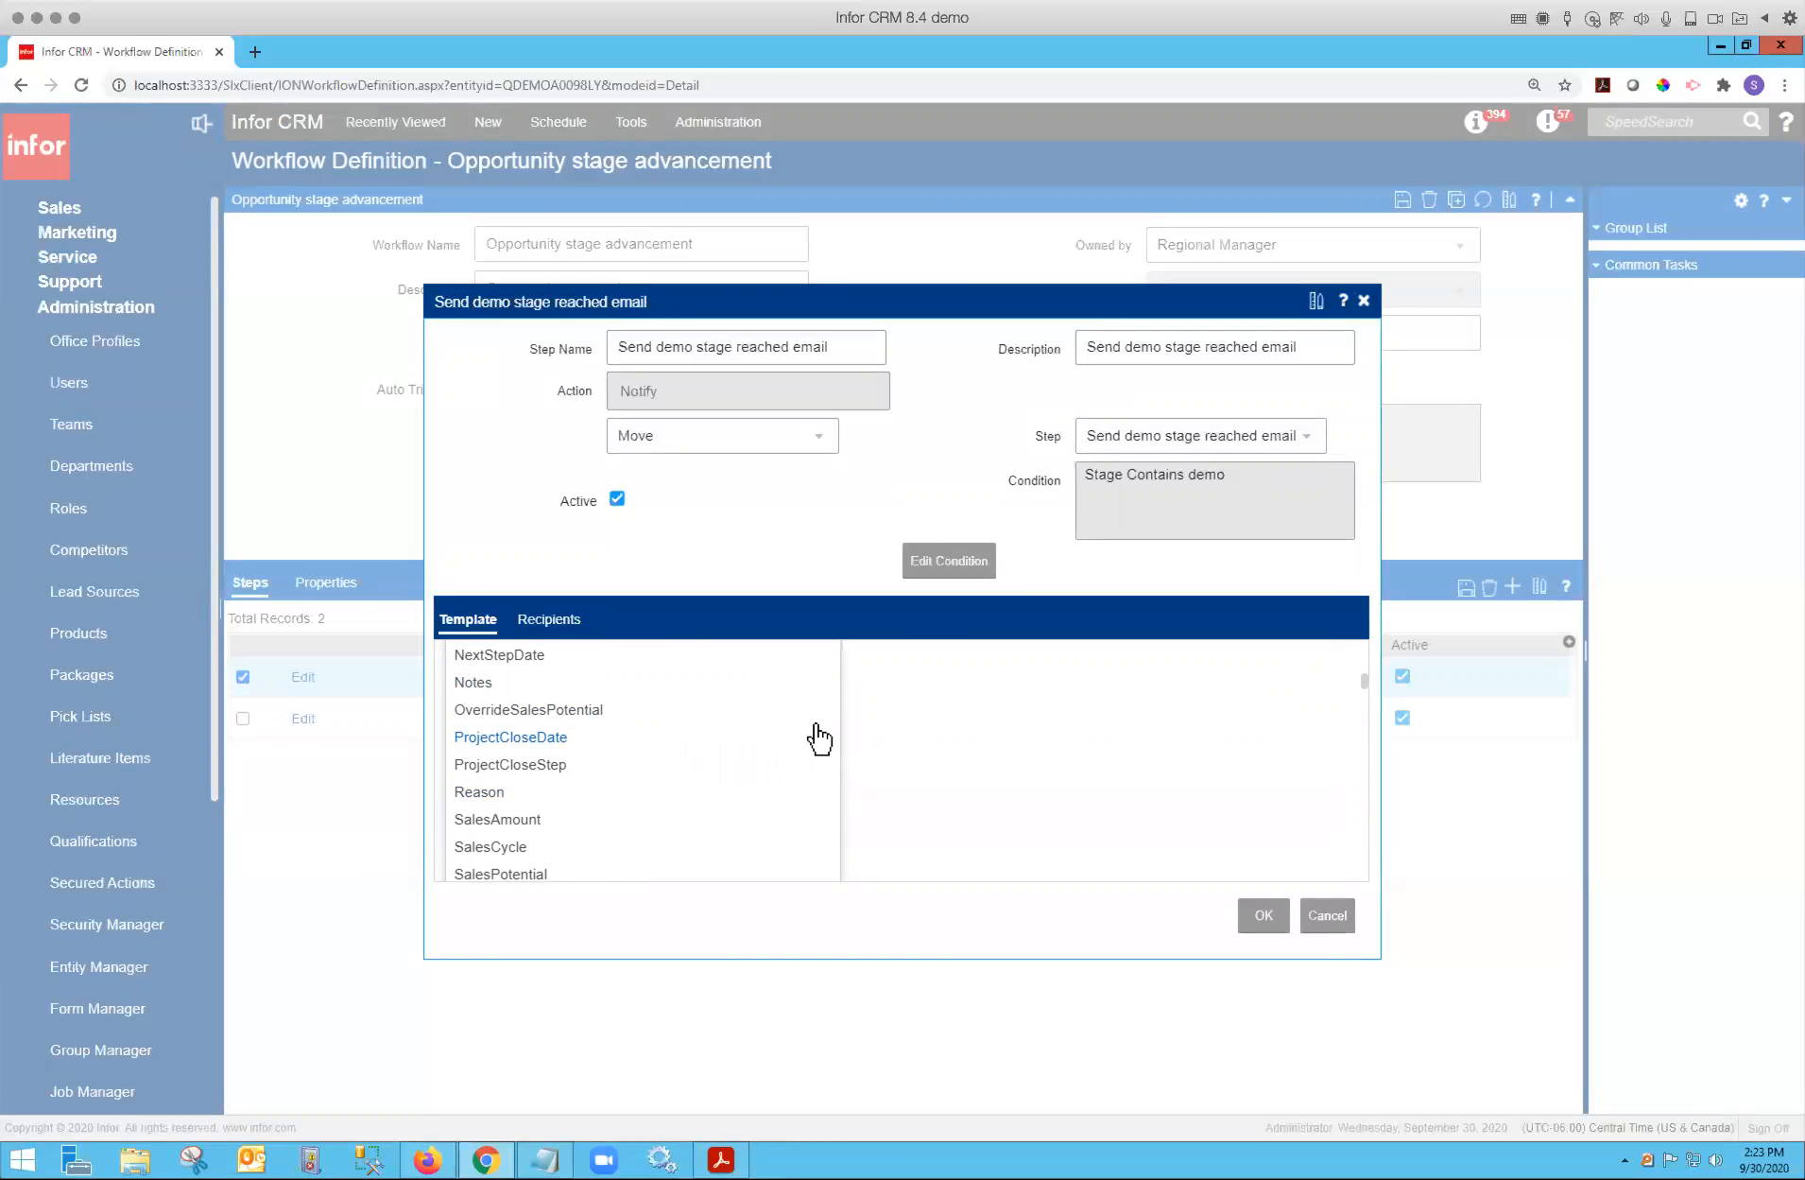
{"action": "scroll", "coordinate": [884, 771], "scroll_direction": "up", "scroll_amount": 10}
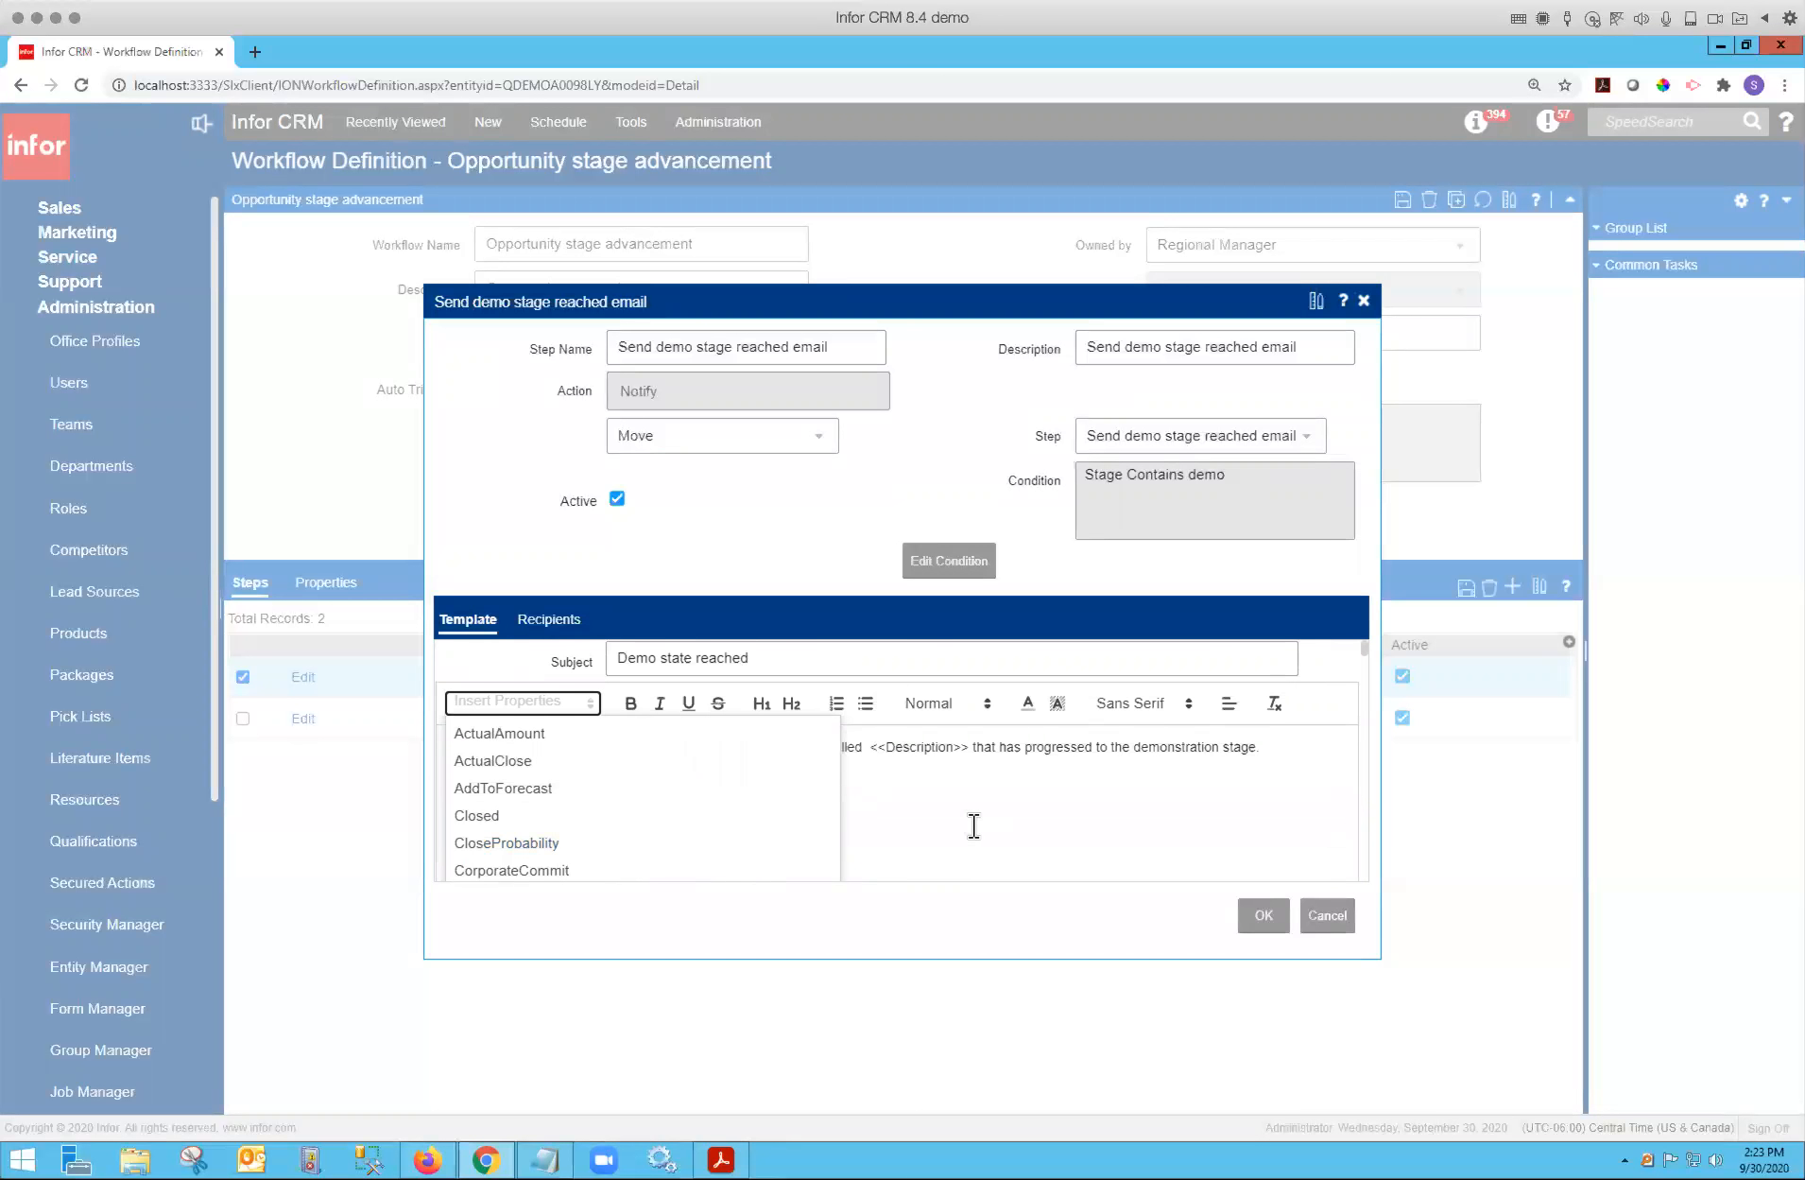
Append a period to the end of the email template's sales potential sentence.
{"action": "left_click", "coordinate": [975, 825]}
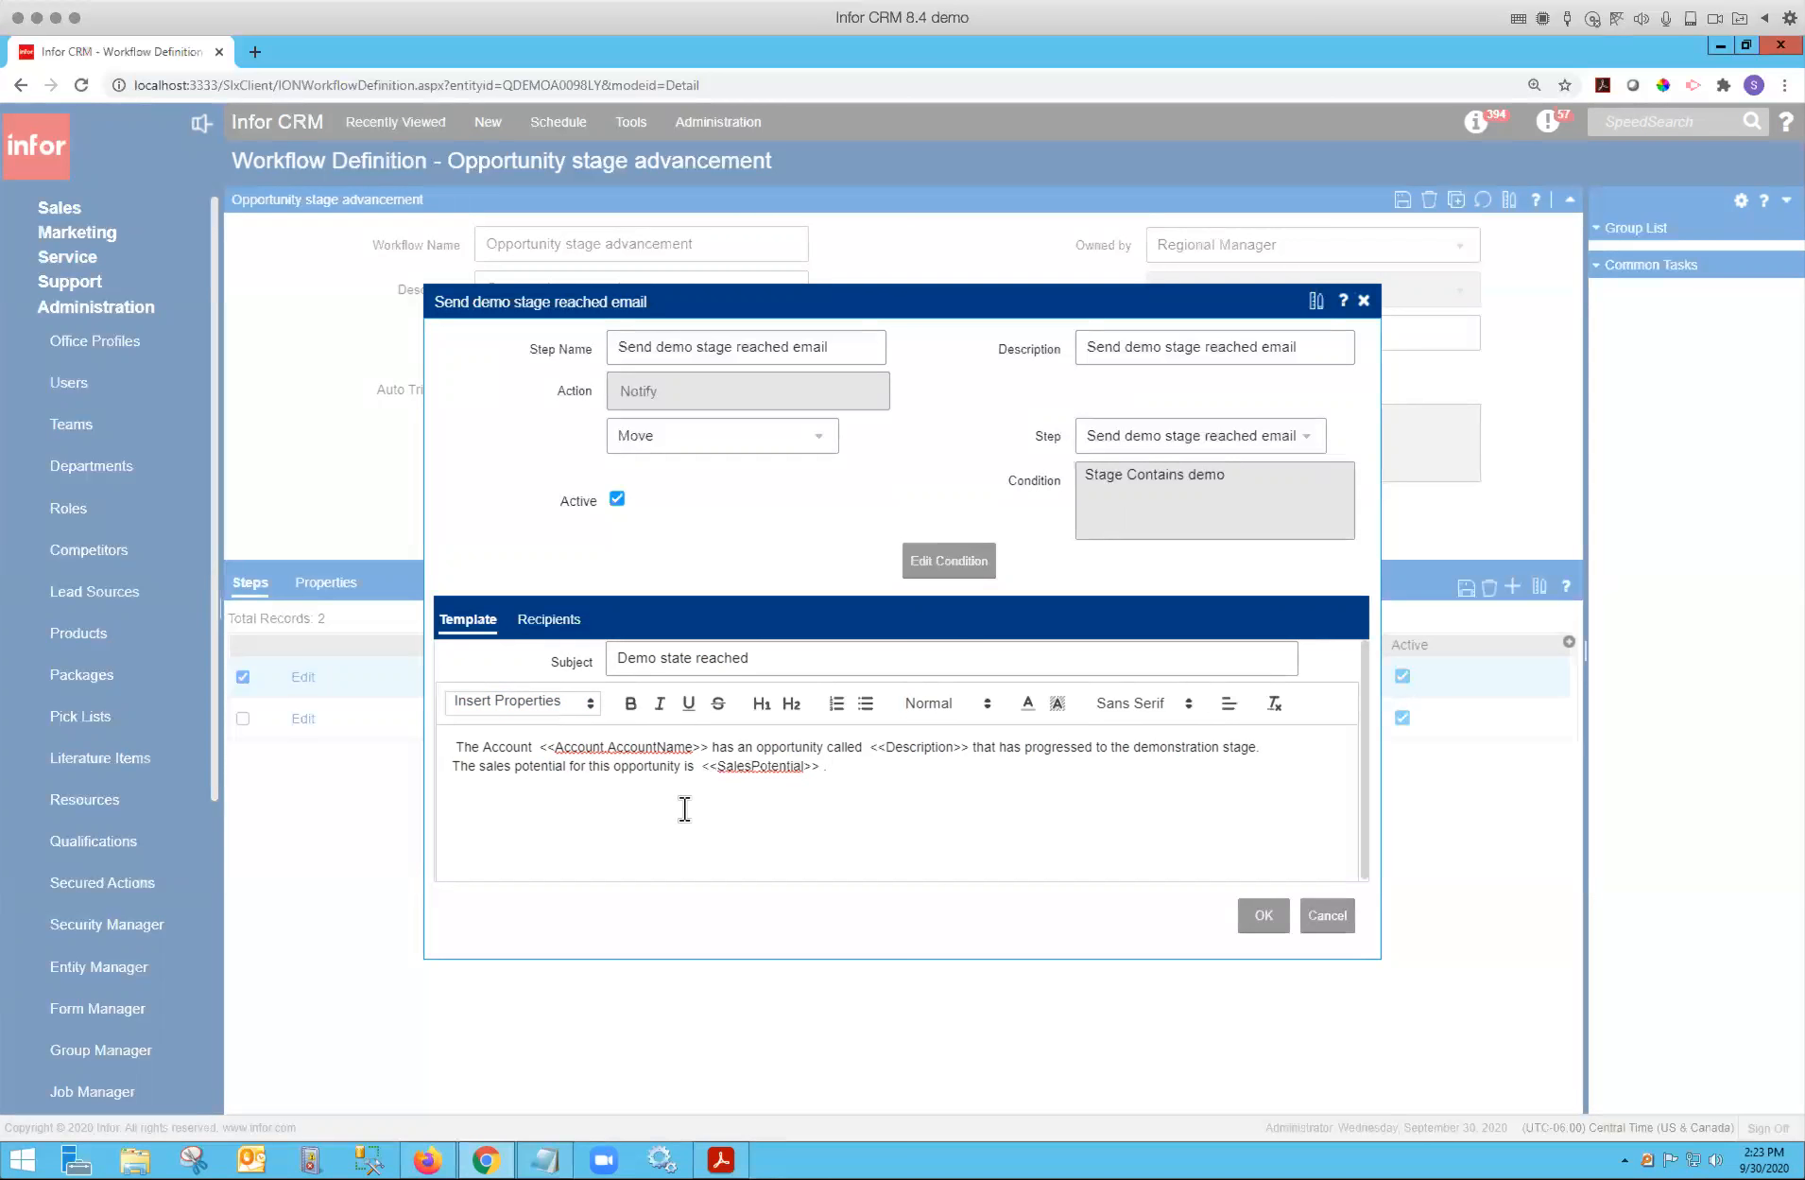
{"action": "left_click", "coordinate": [588, 709]}
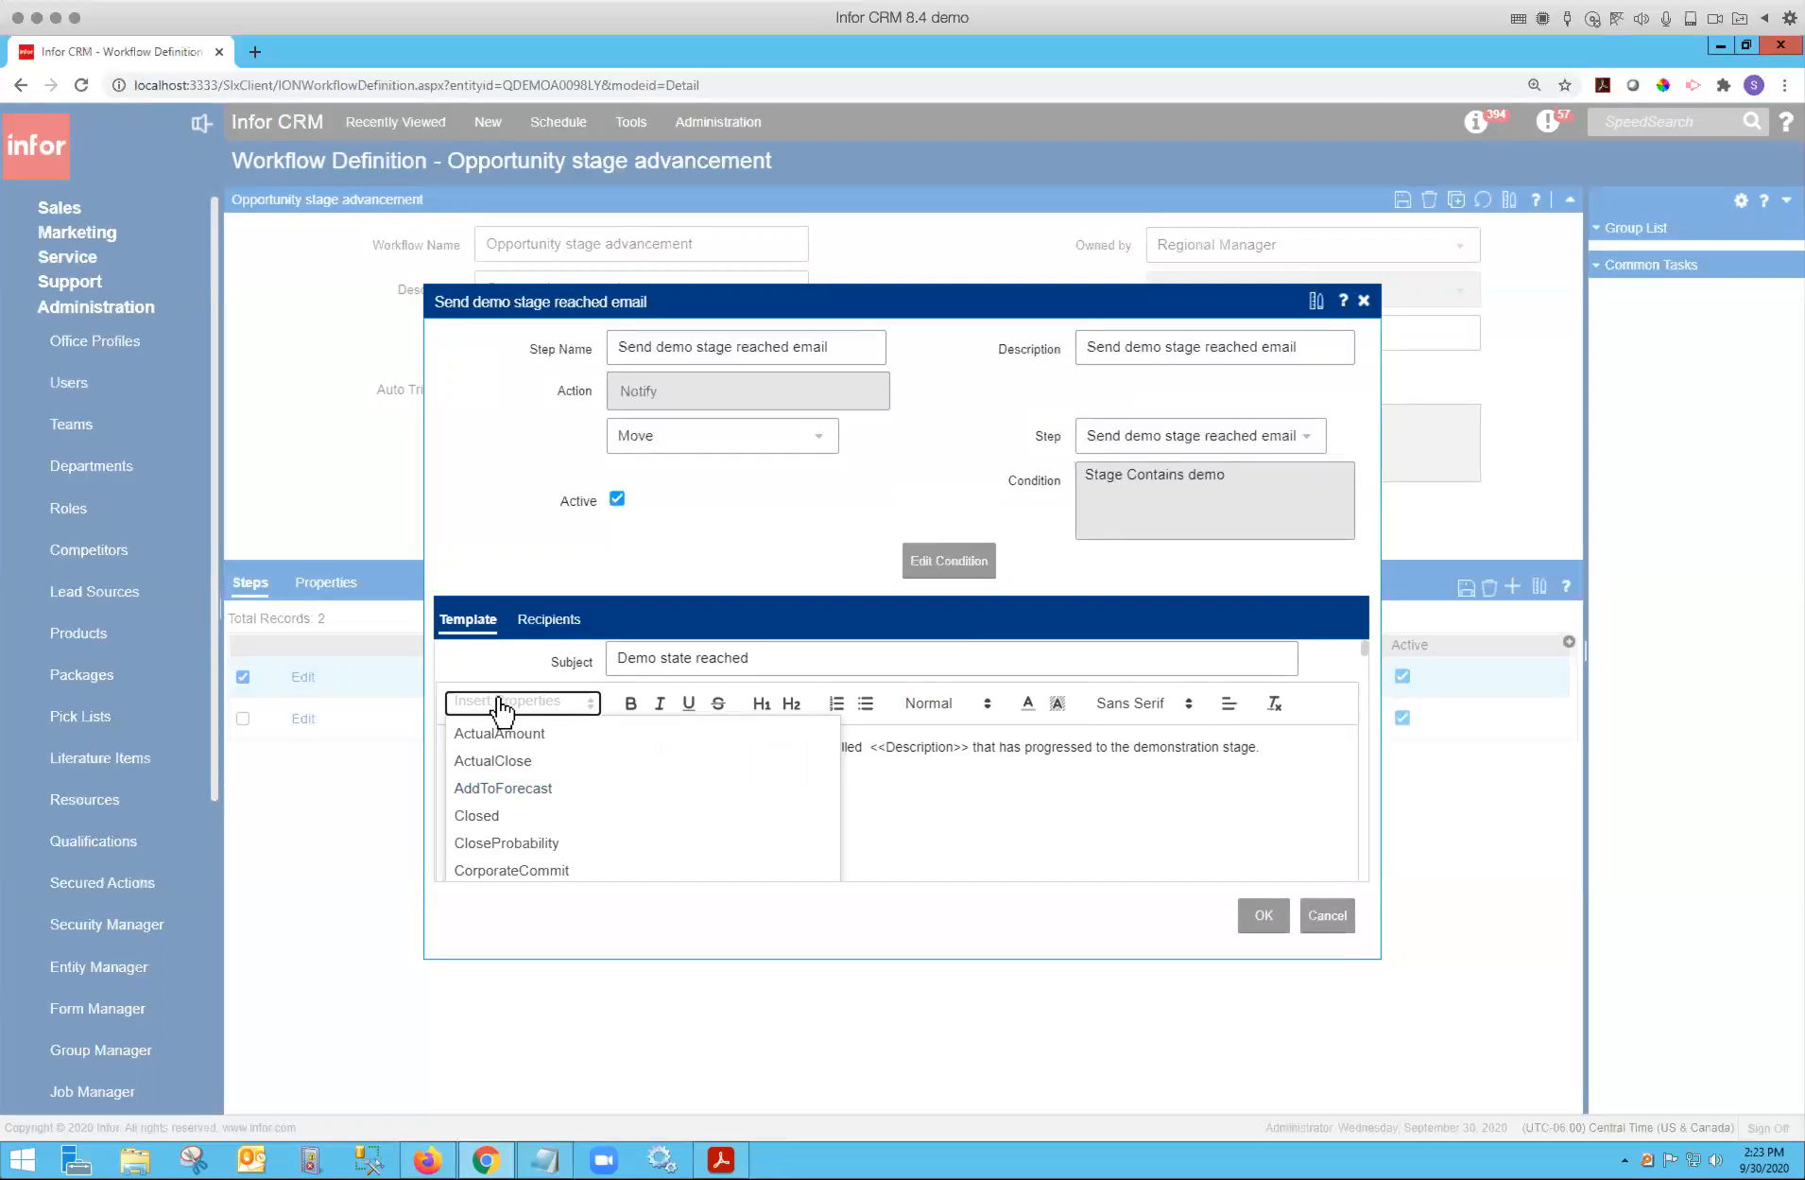
{"action": "left_click", "coordinate": [935, 813]}
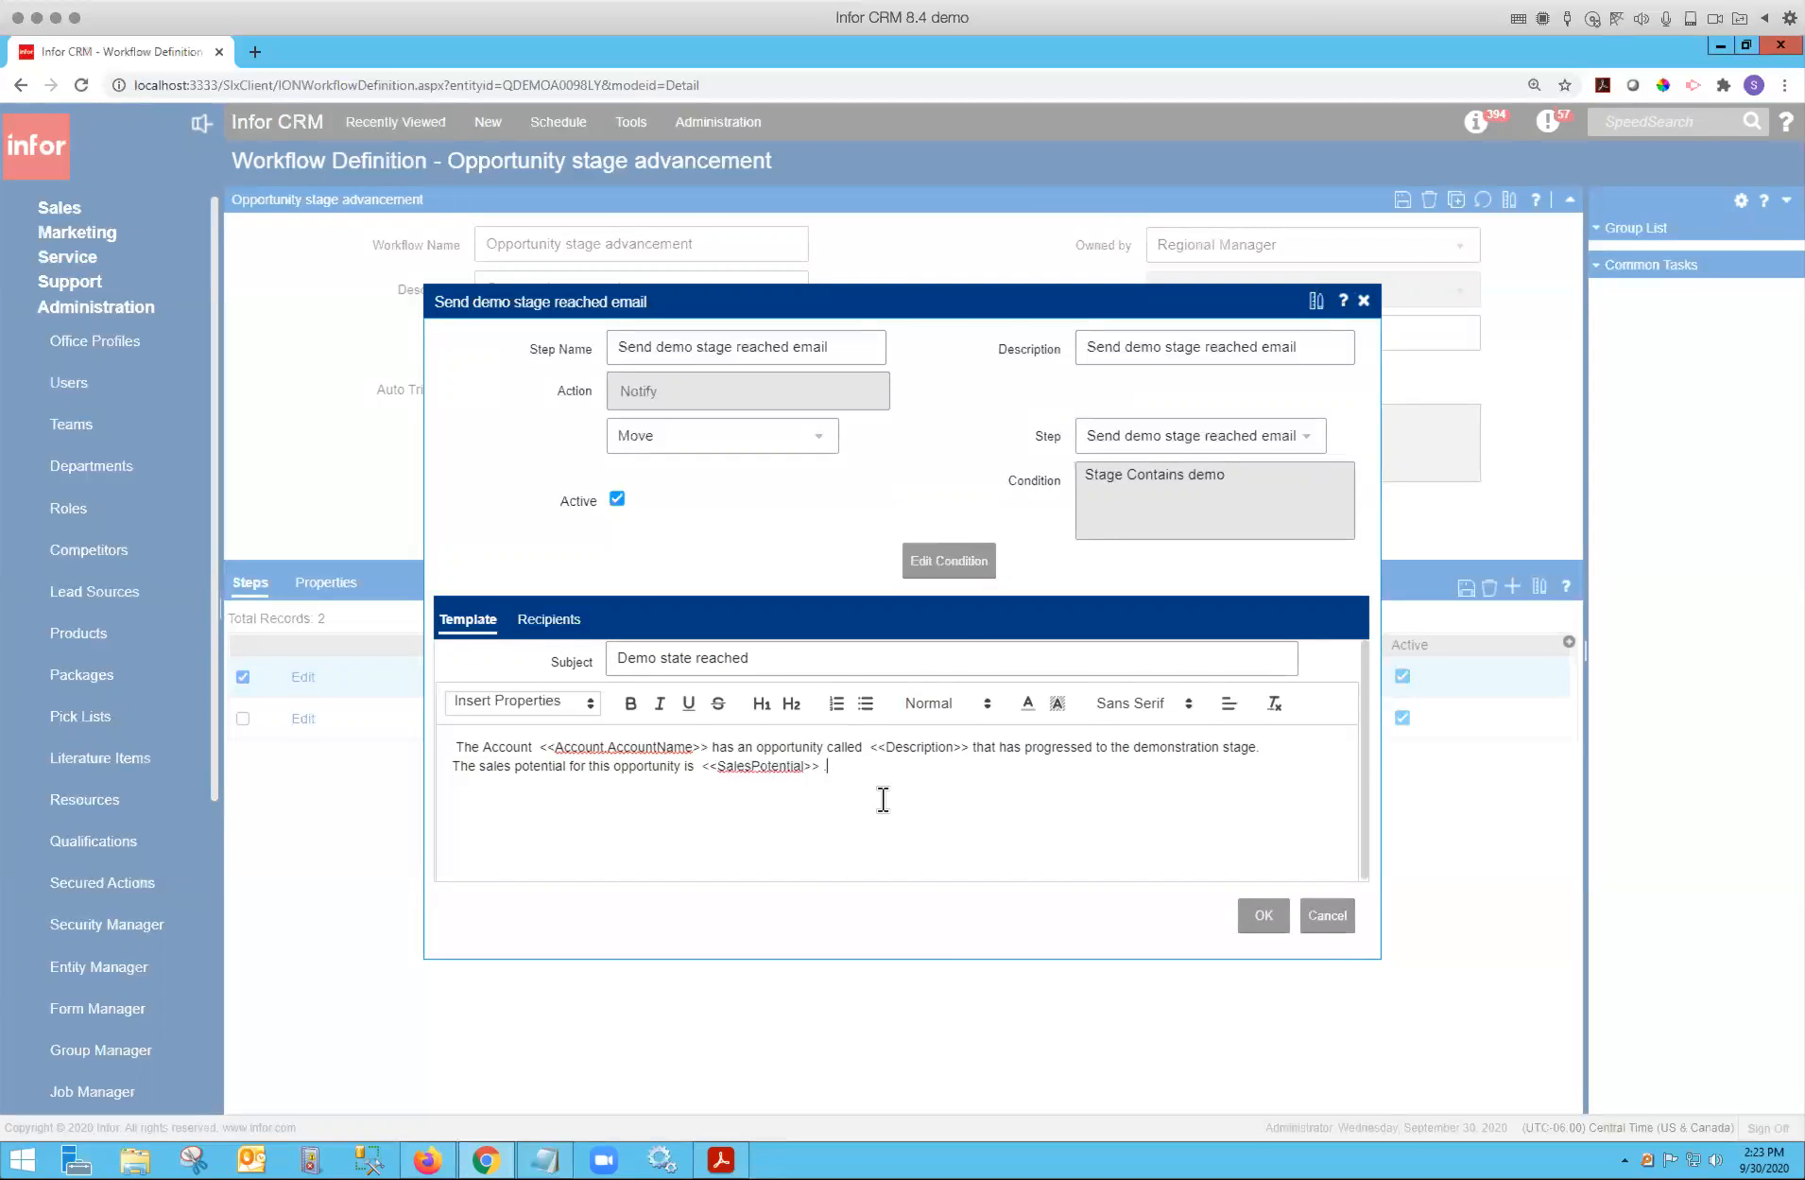
{"action": "type", "text": "."}
Review the step's email recipients and template text, then cancel the step dialog.
{"action": "left_click", "coordinate": [573, 629]}
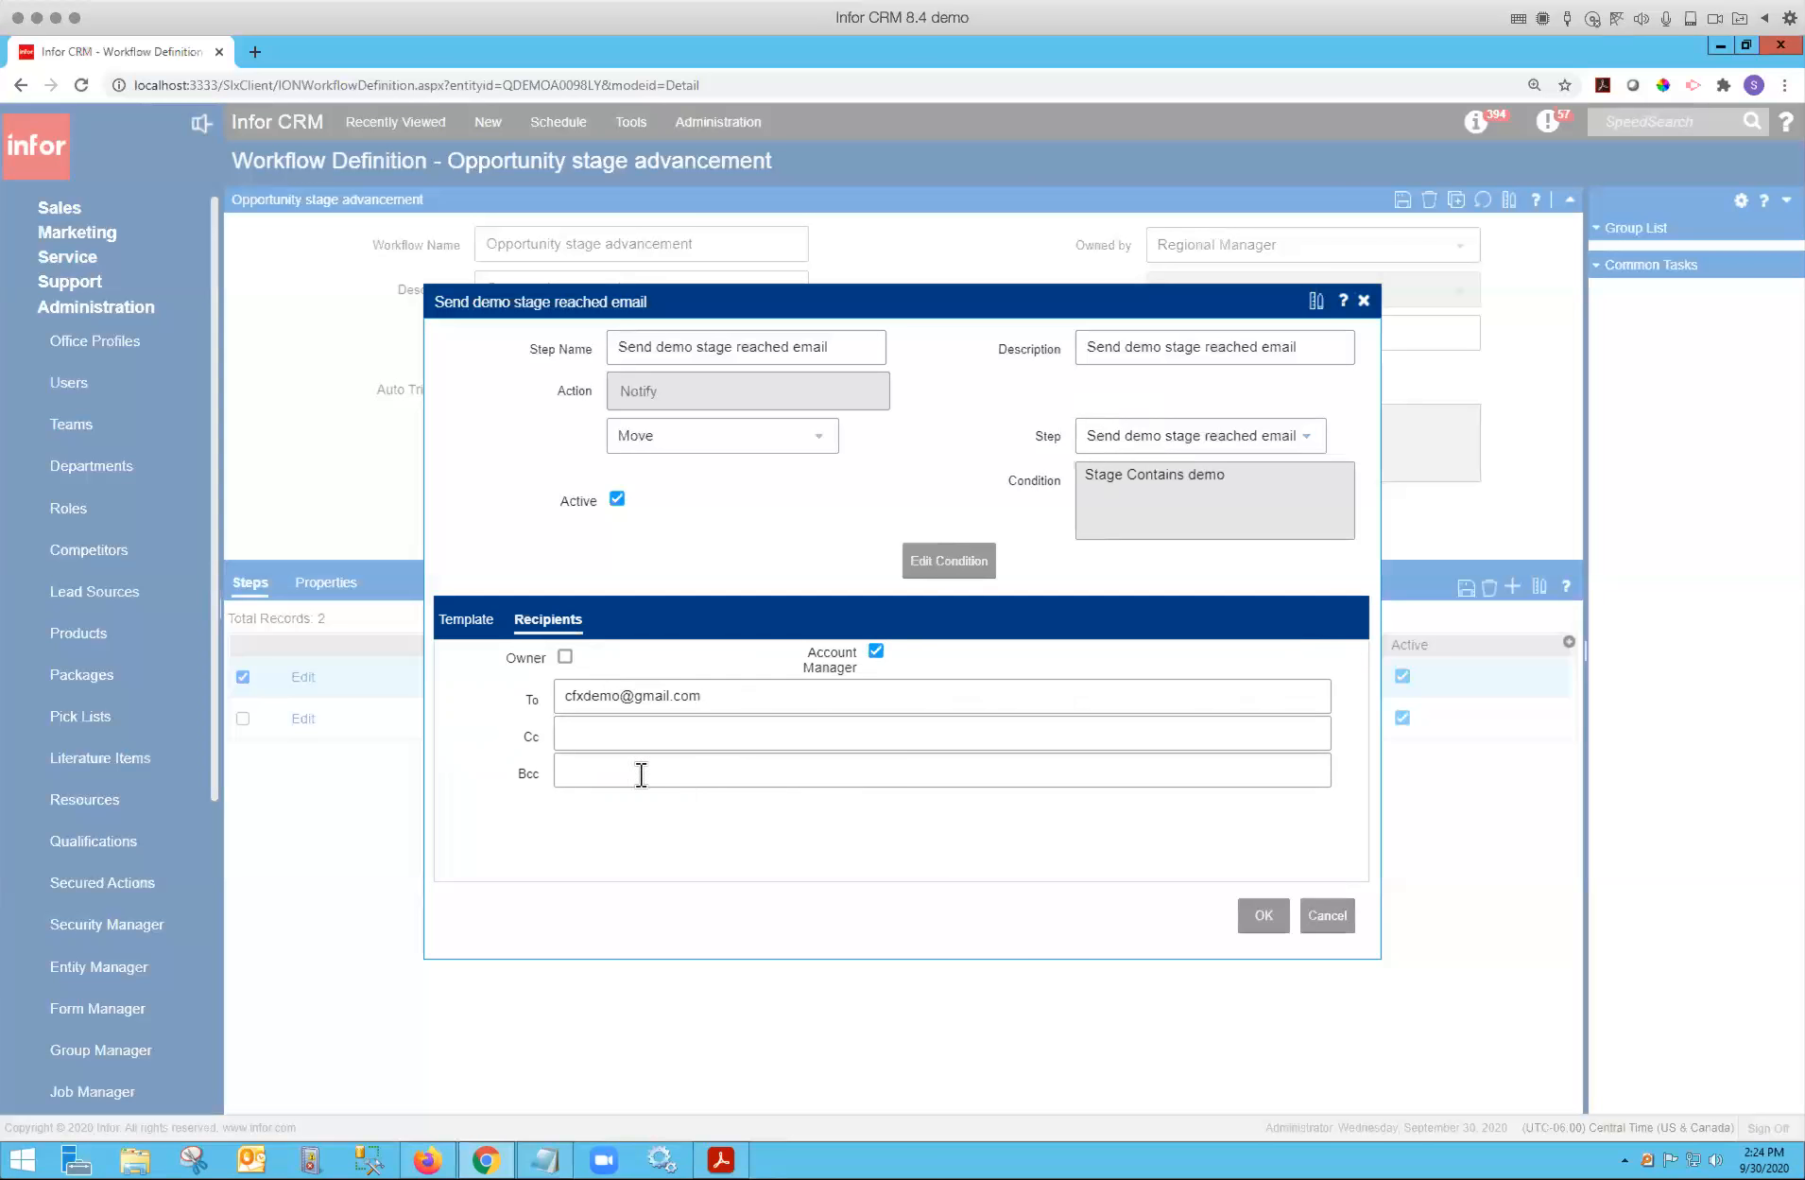
{"action": "left_click", "coordinate": [482, 624]}
{"action": "left_click_drag", "start_coordinate": [868, 771], "coordinate": [436, 759]}
{"action": "left_click", "coordinate": [683, 821]}
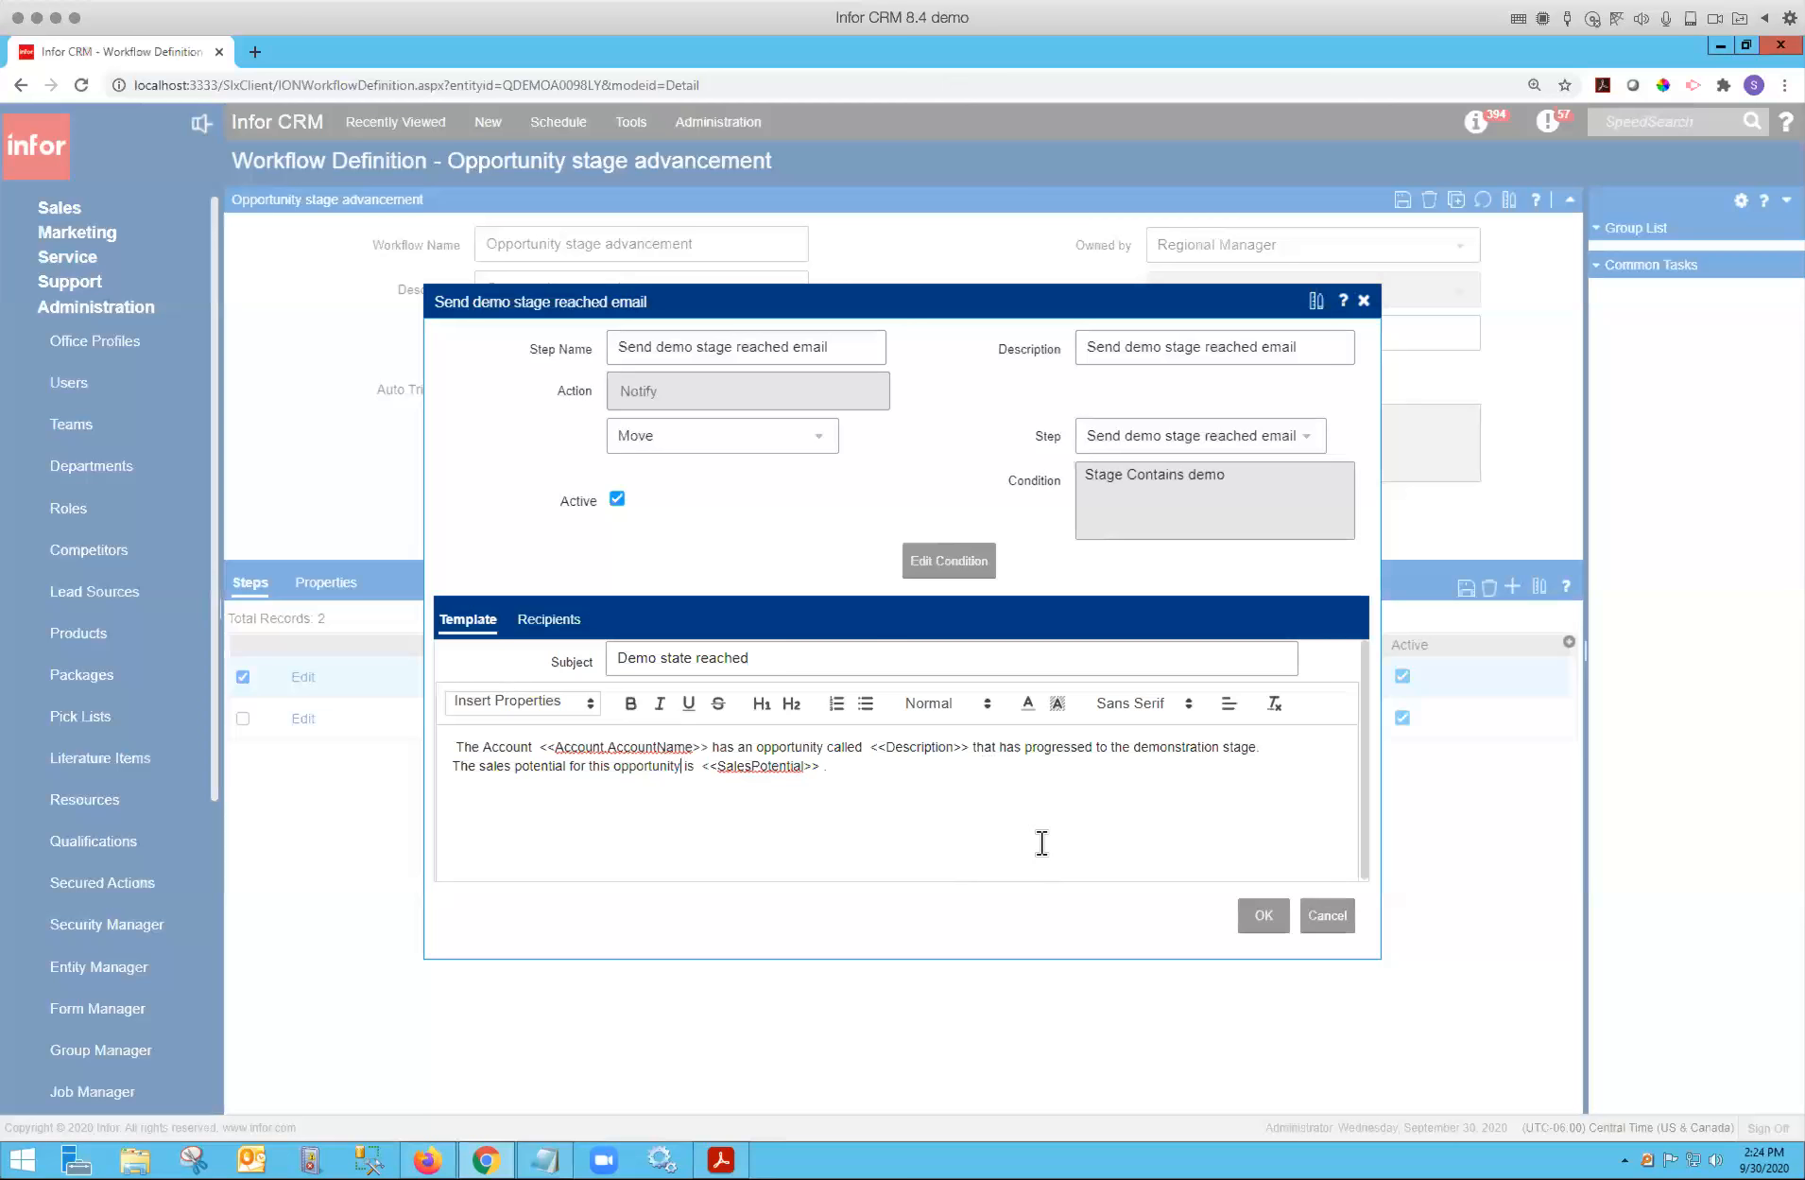
{"action": "left_click", "coordinate": [1327, 915]}
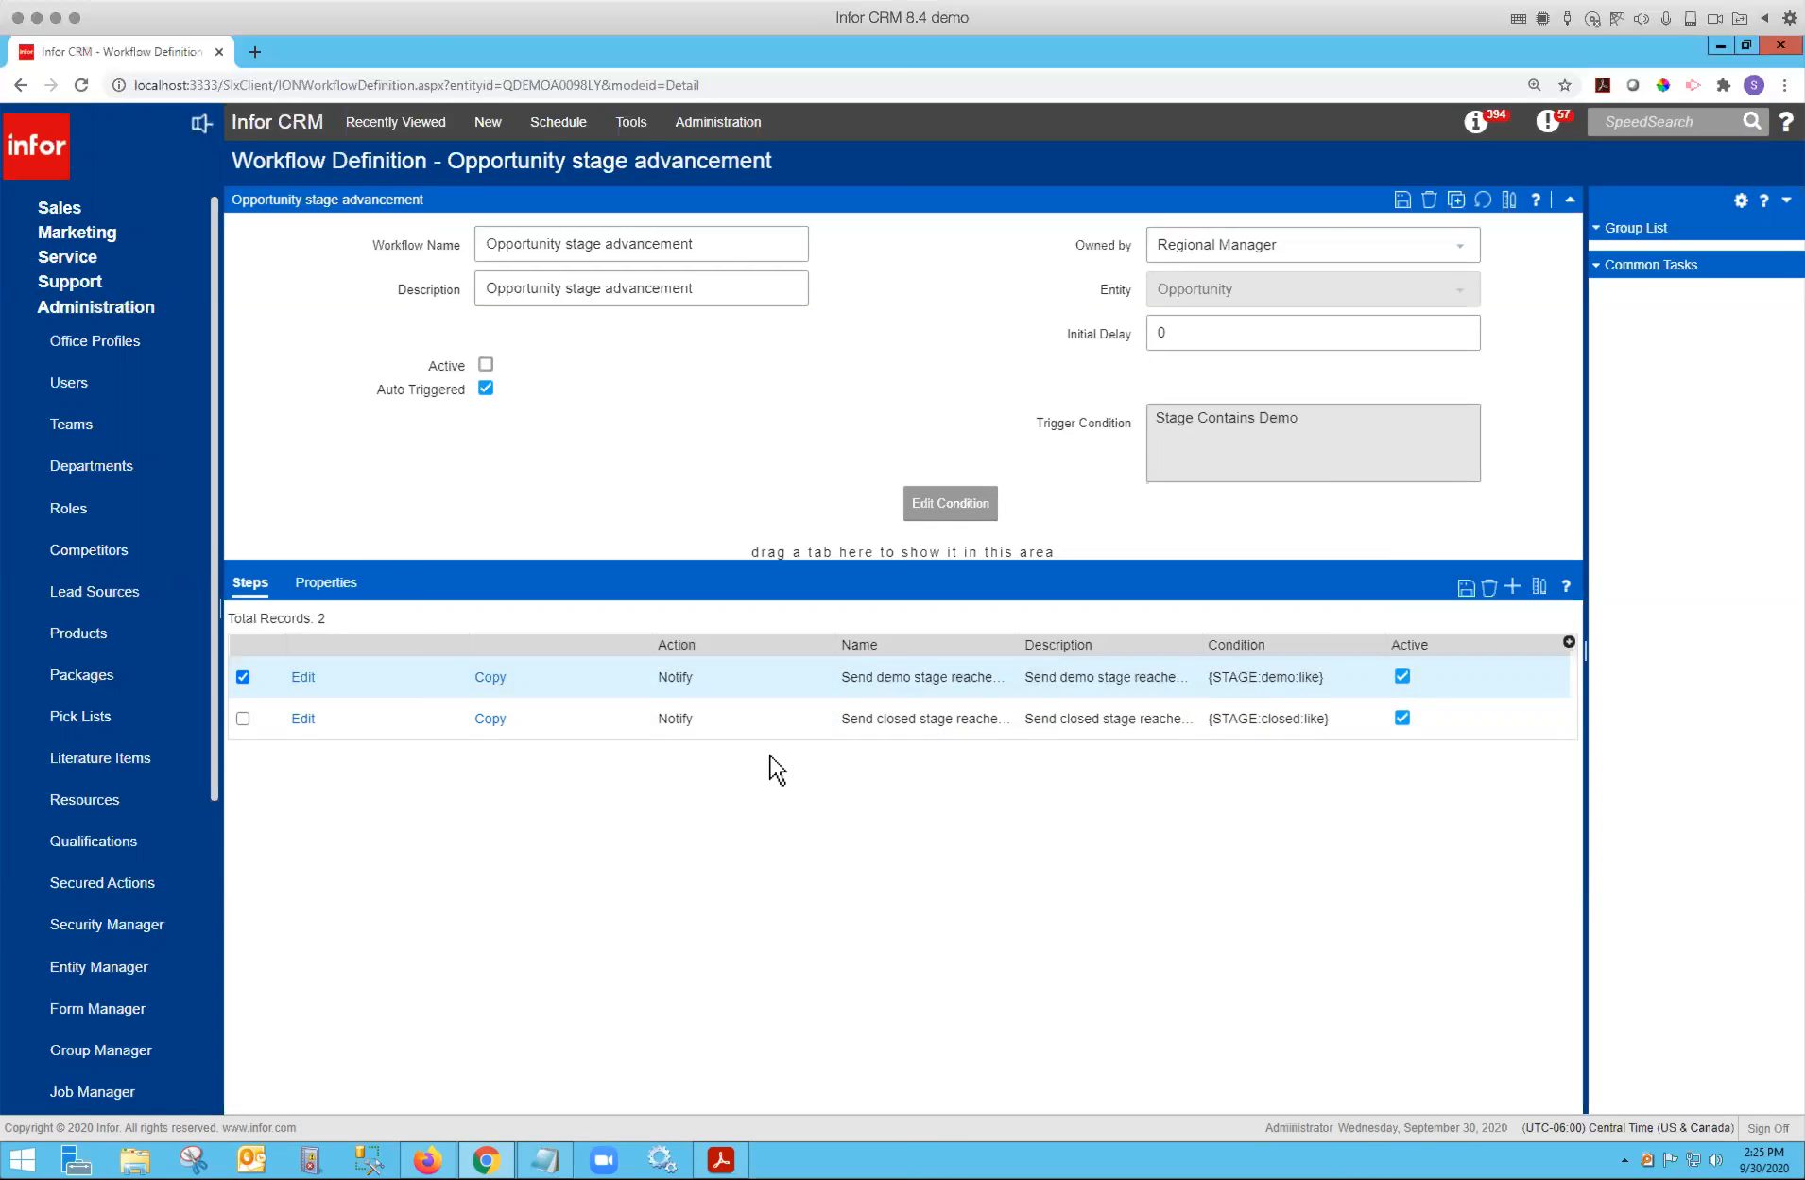
Open the Customers accounts group for editing in the Query Builder and view its conditions.
{"action": "left_click", "coordinate": [66, 212]}
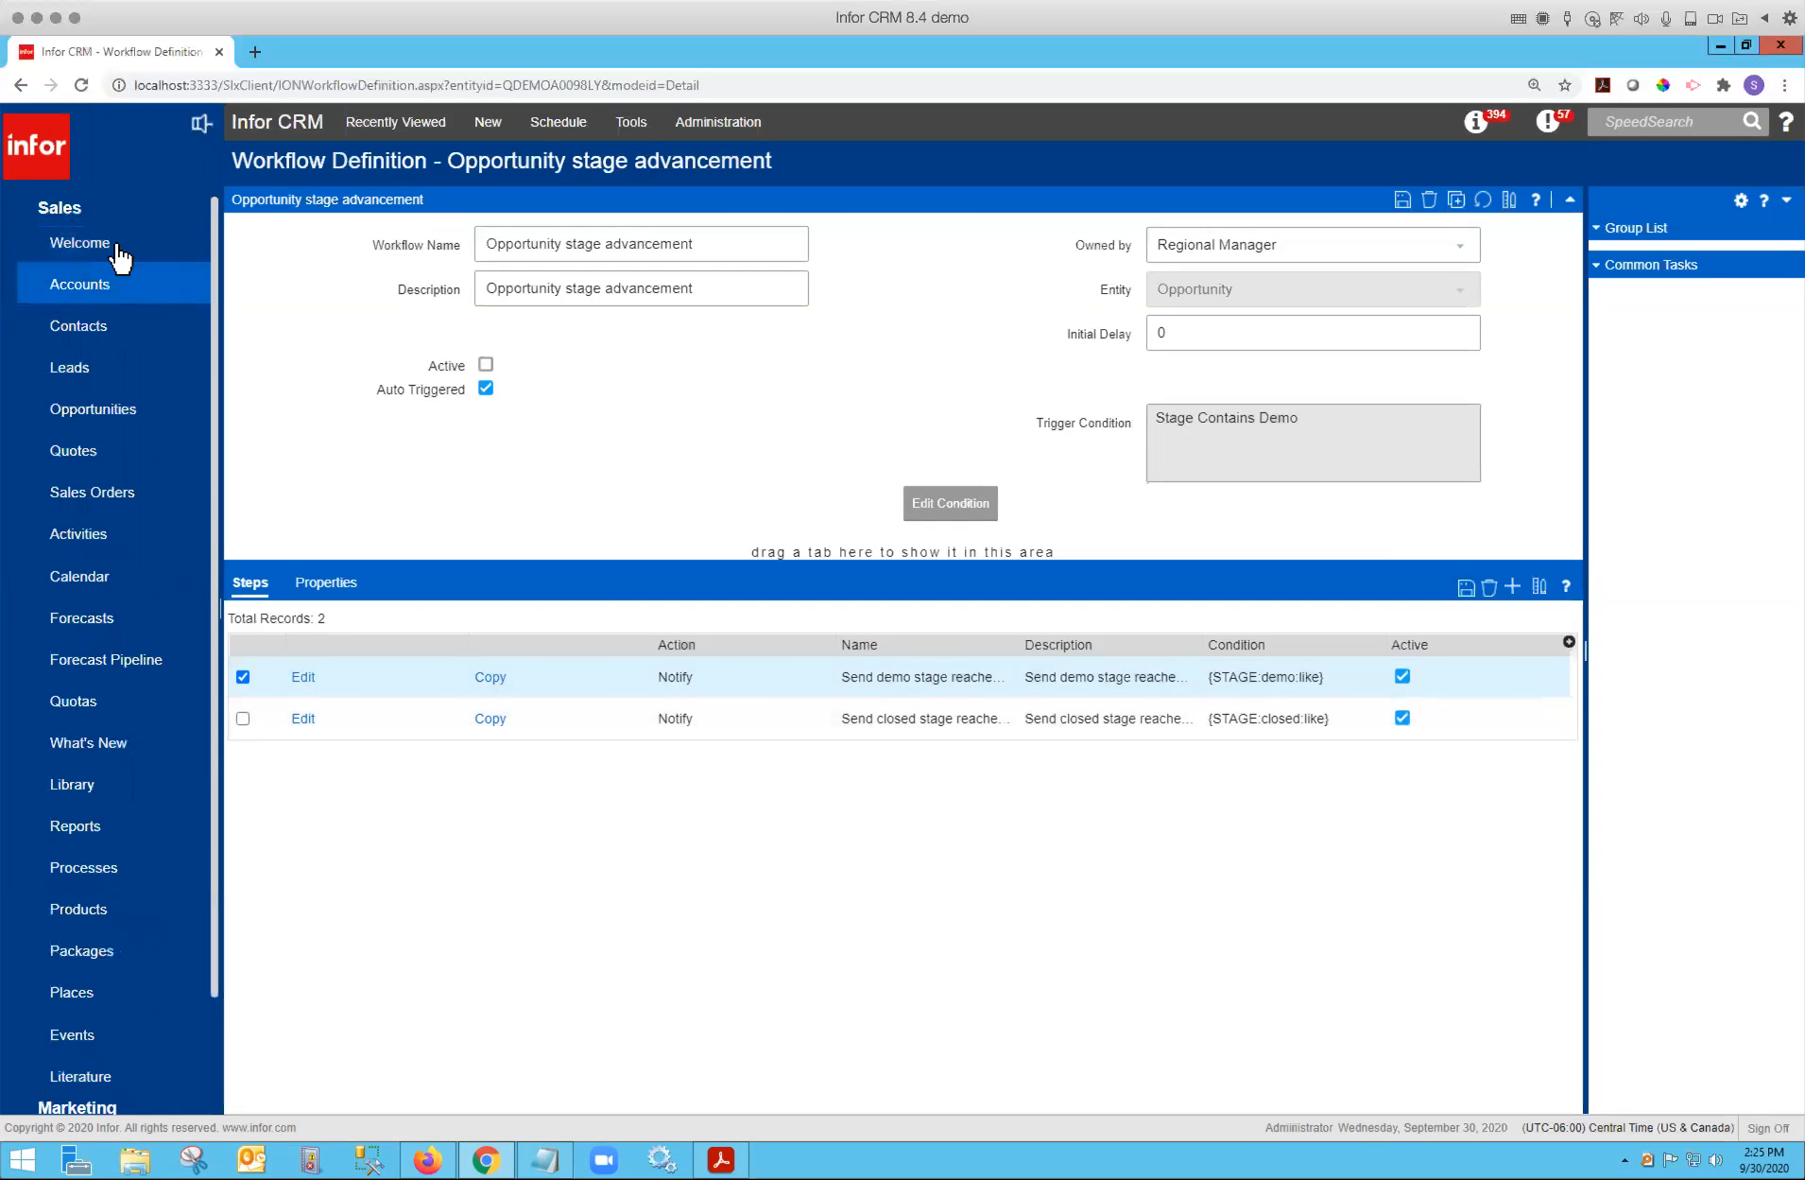
{"action": "left_click", "coordinate": [111, 284]}
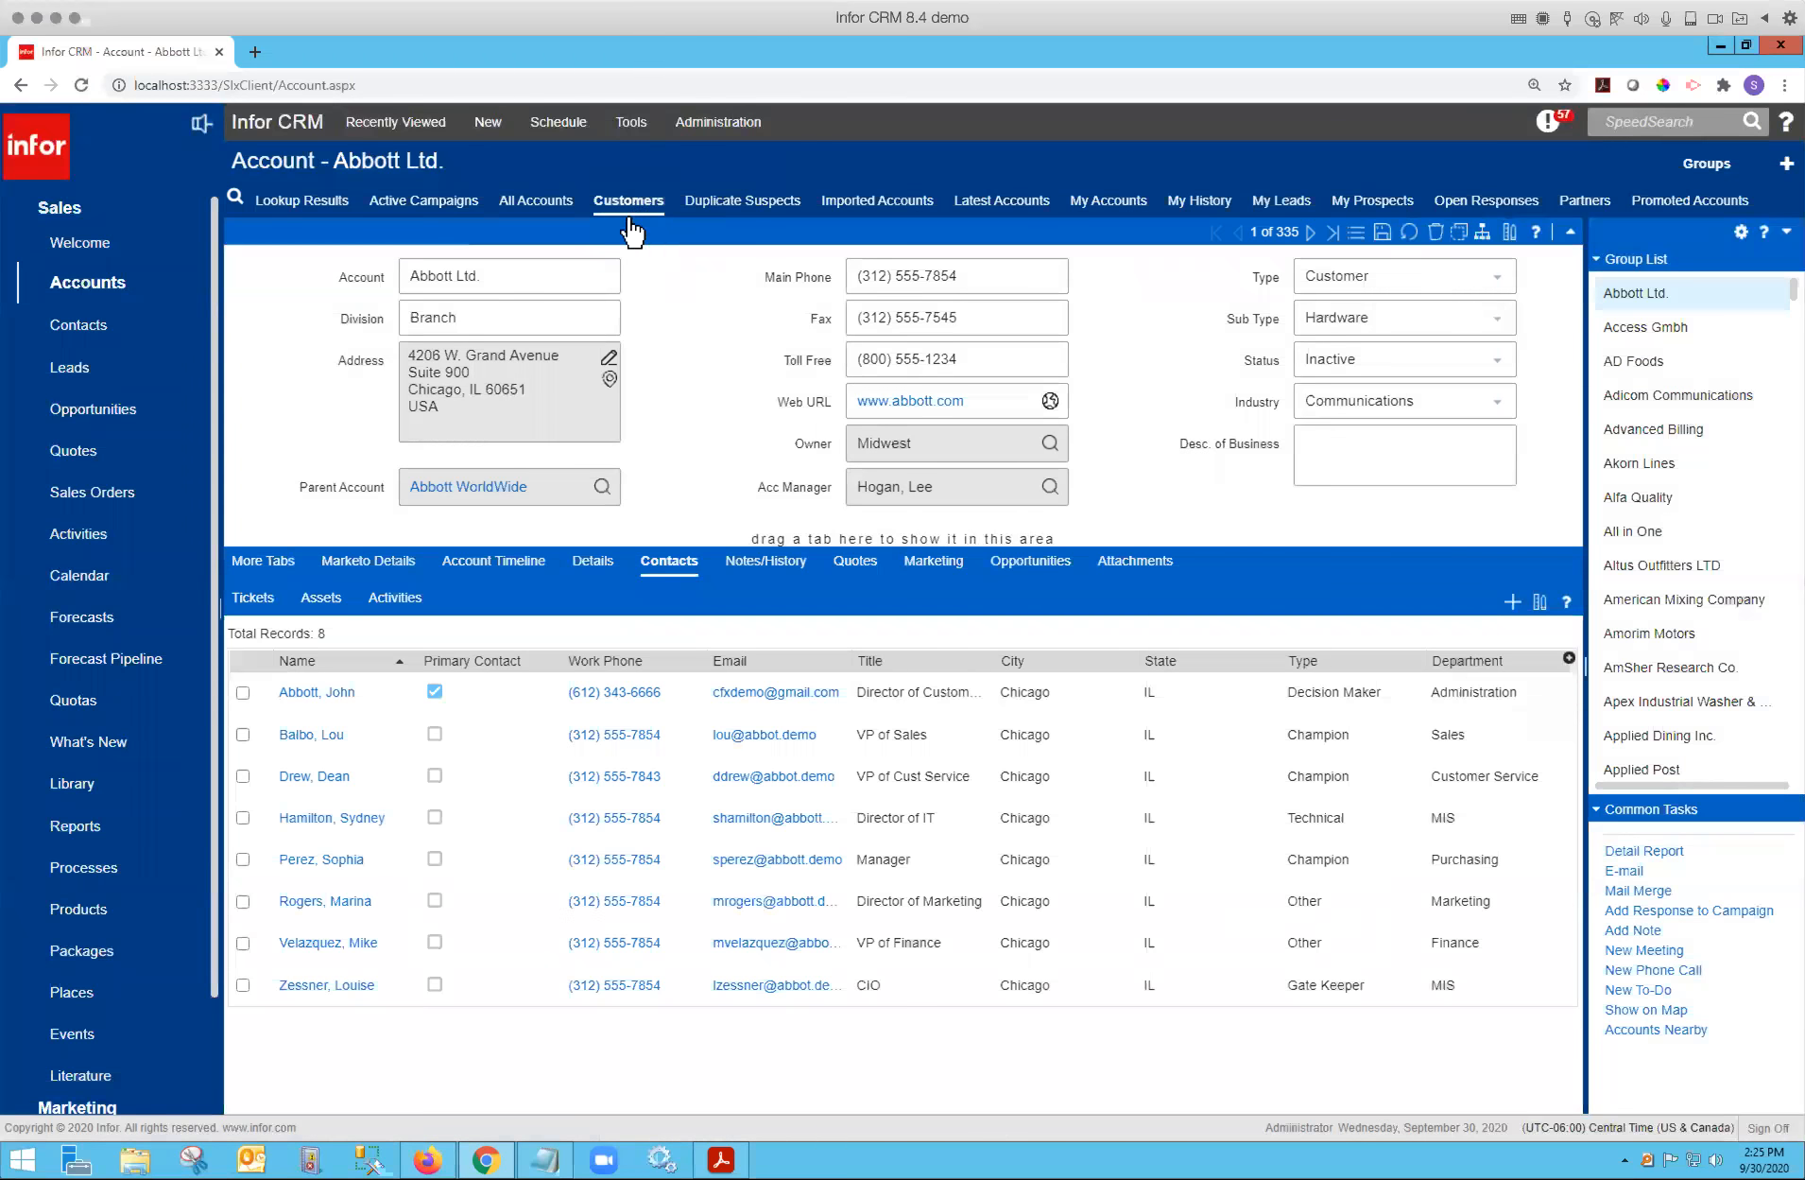
{"action": "left_click", "coordinate": [630, 224]}
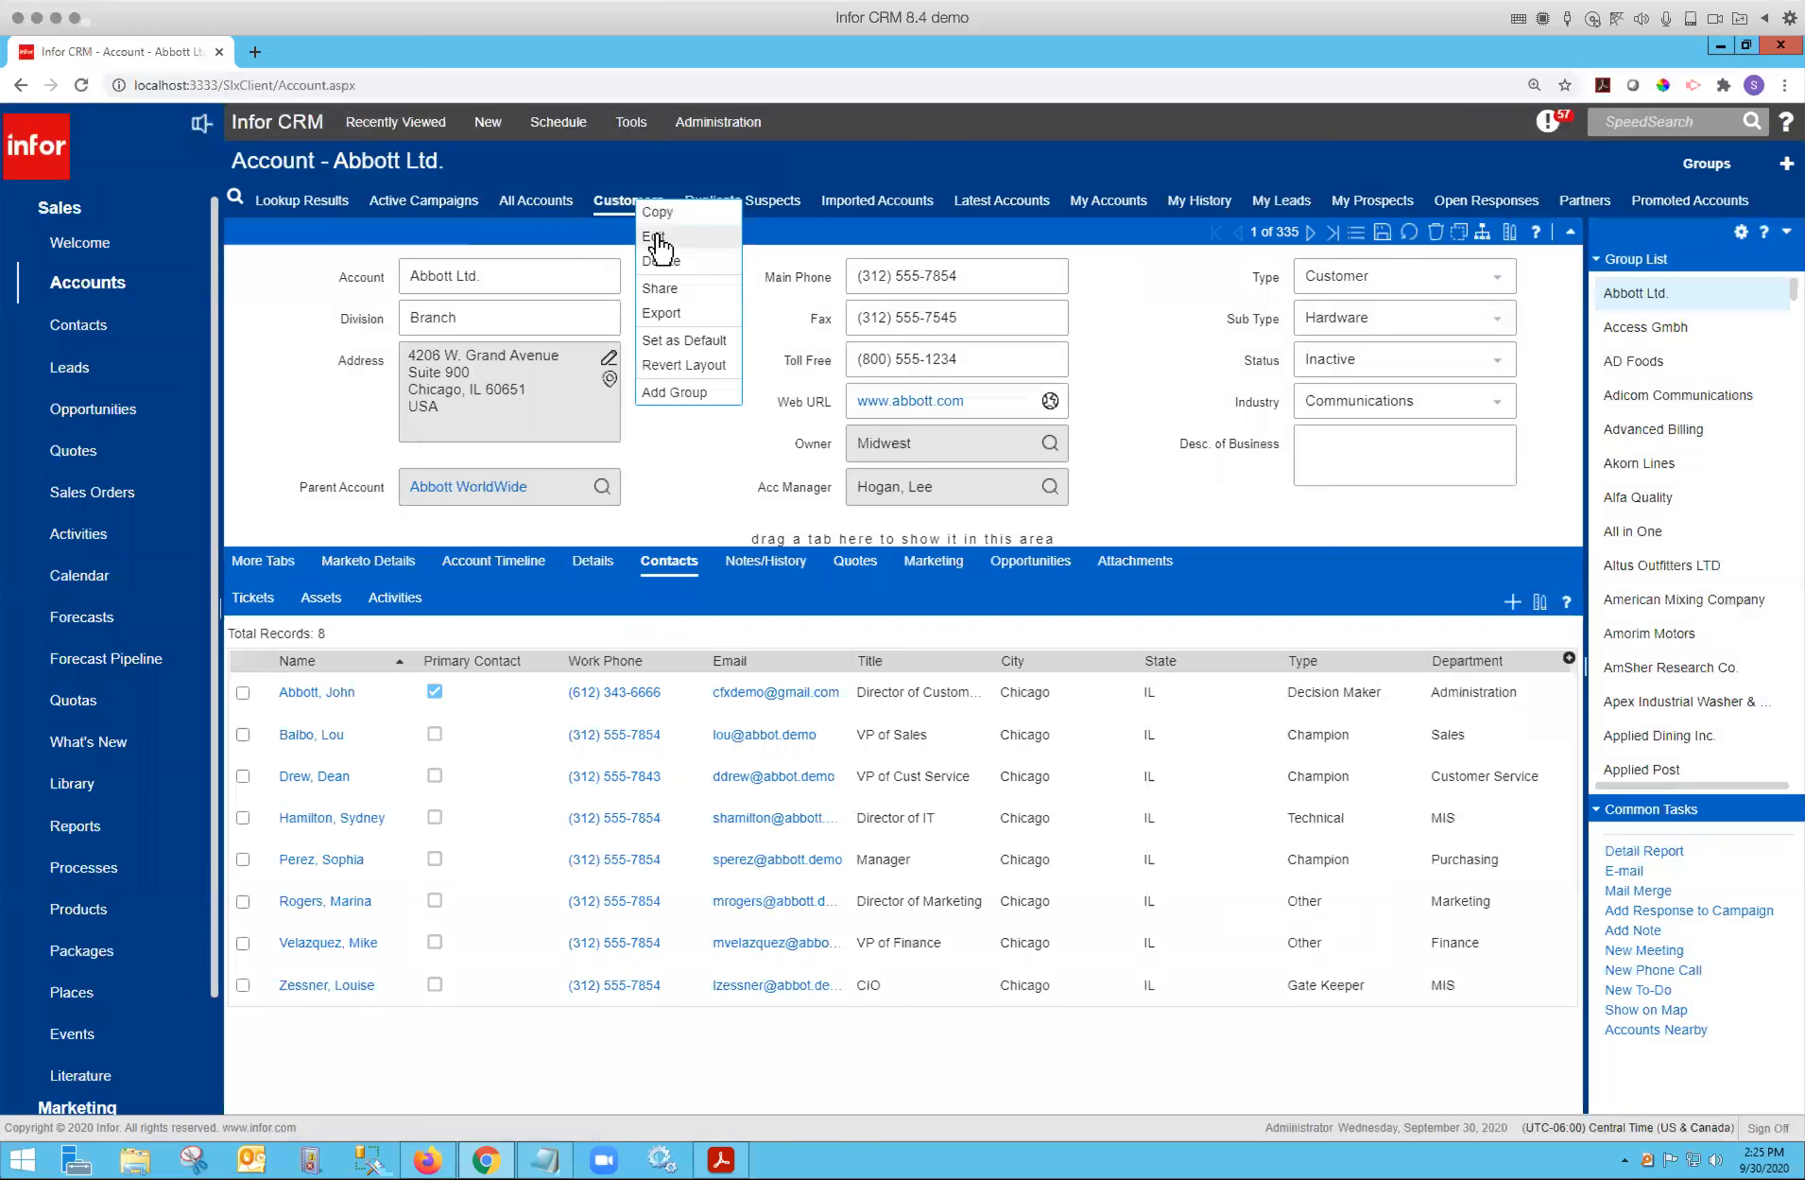
{"action": "left_click", "coordinate": [658, 238]}
{"action": "left_click_drag", "start_coordinate": [470, 71], "coordinate": [871, 367]}
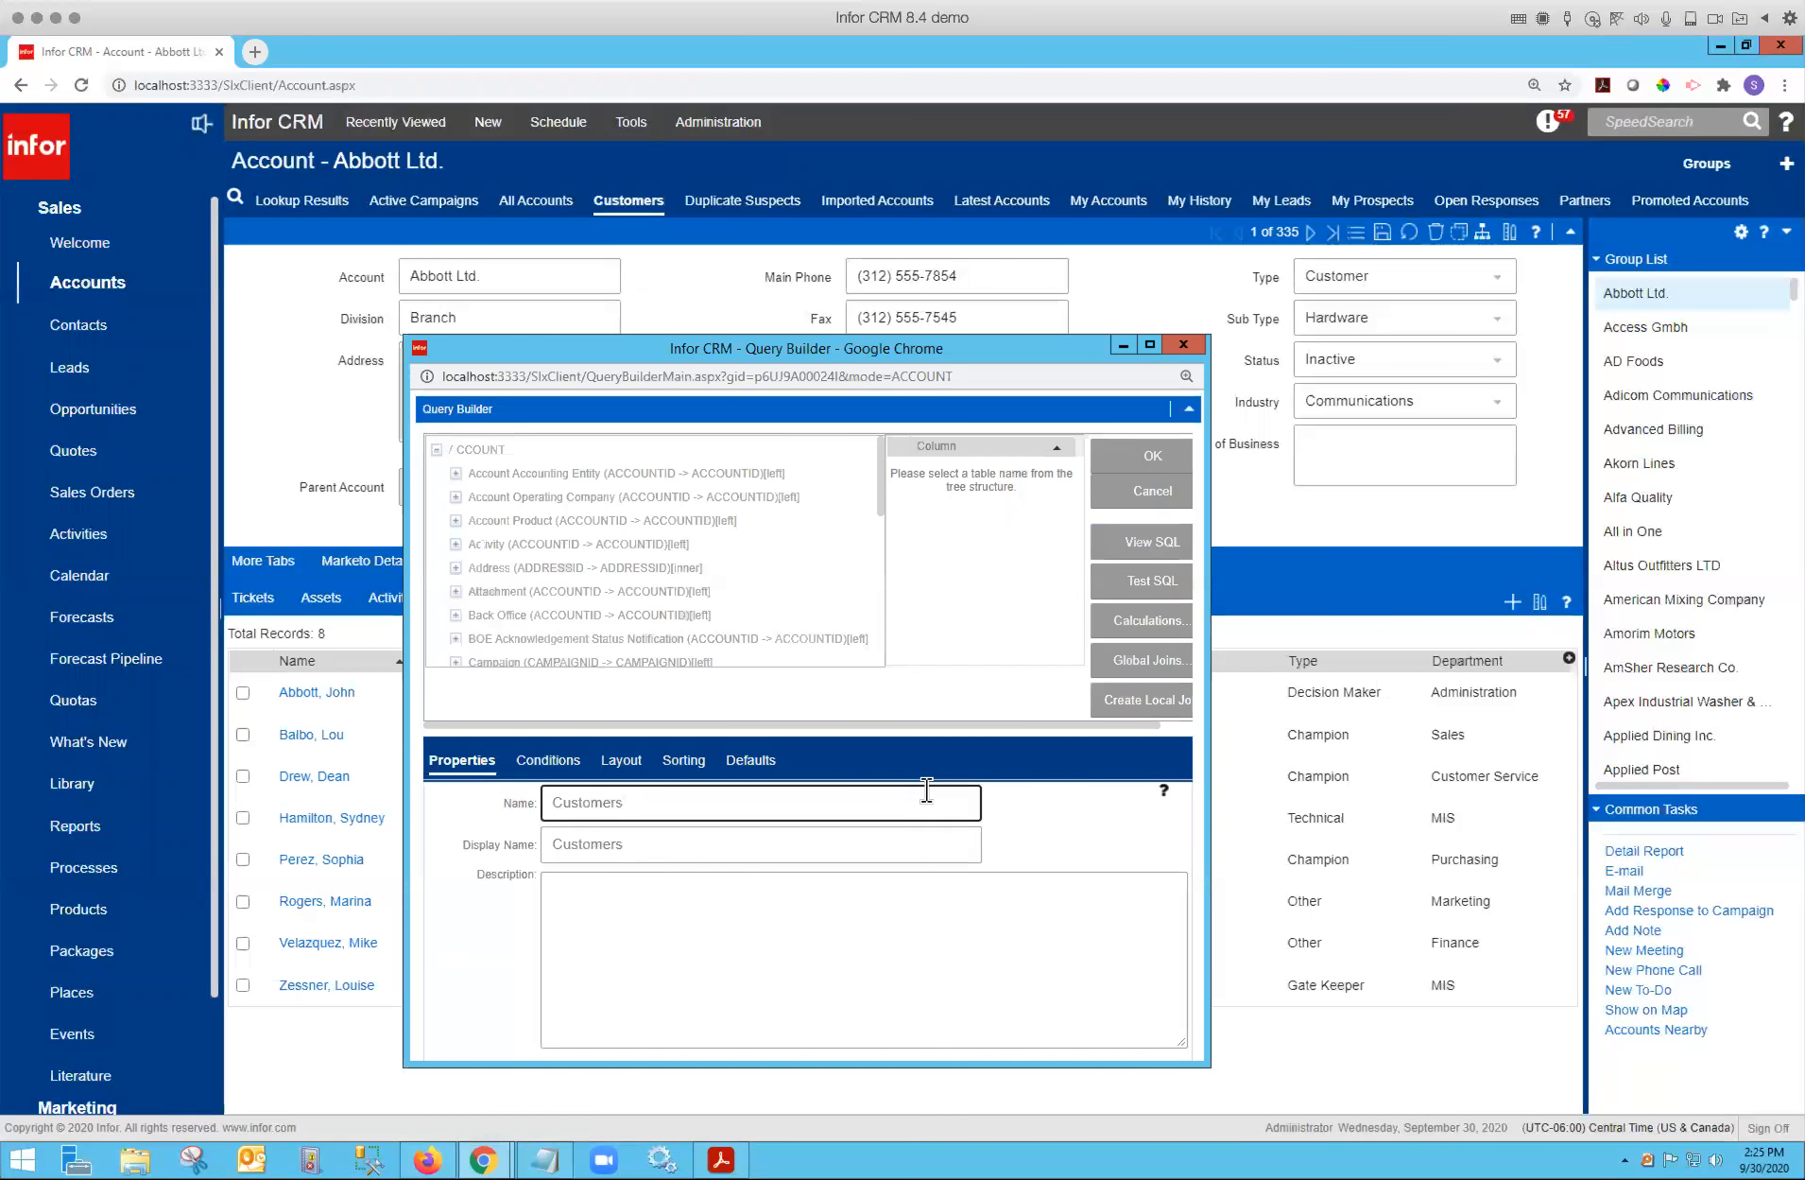
{"action": "left_click", "coordinate": [547, 761]}
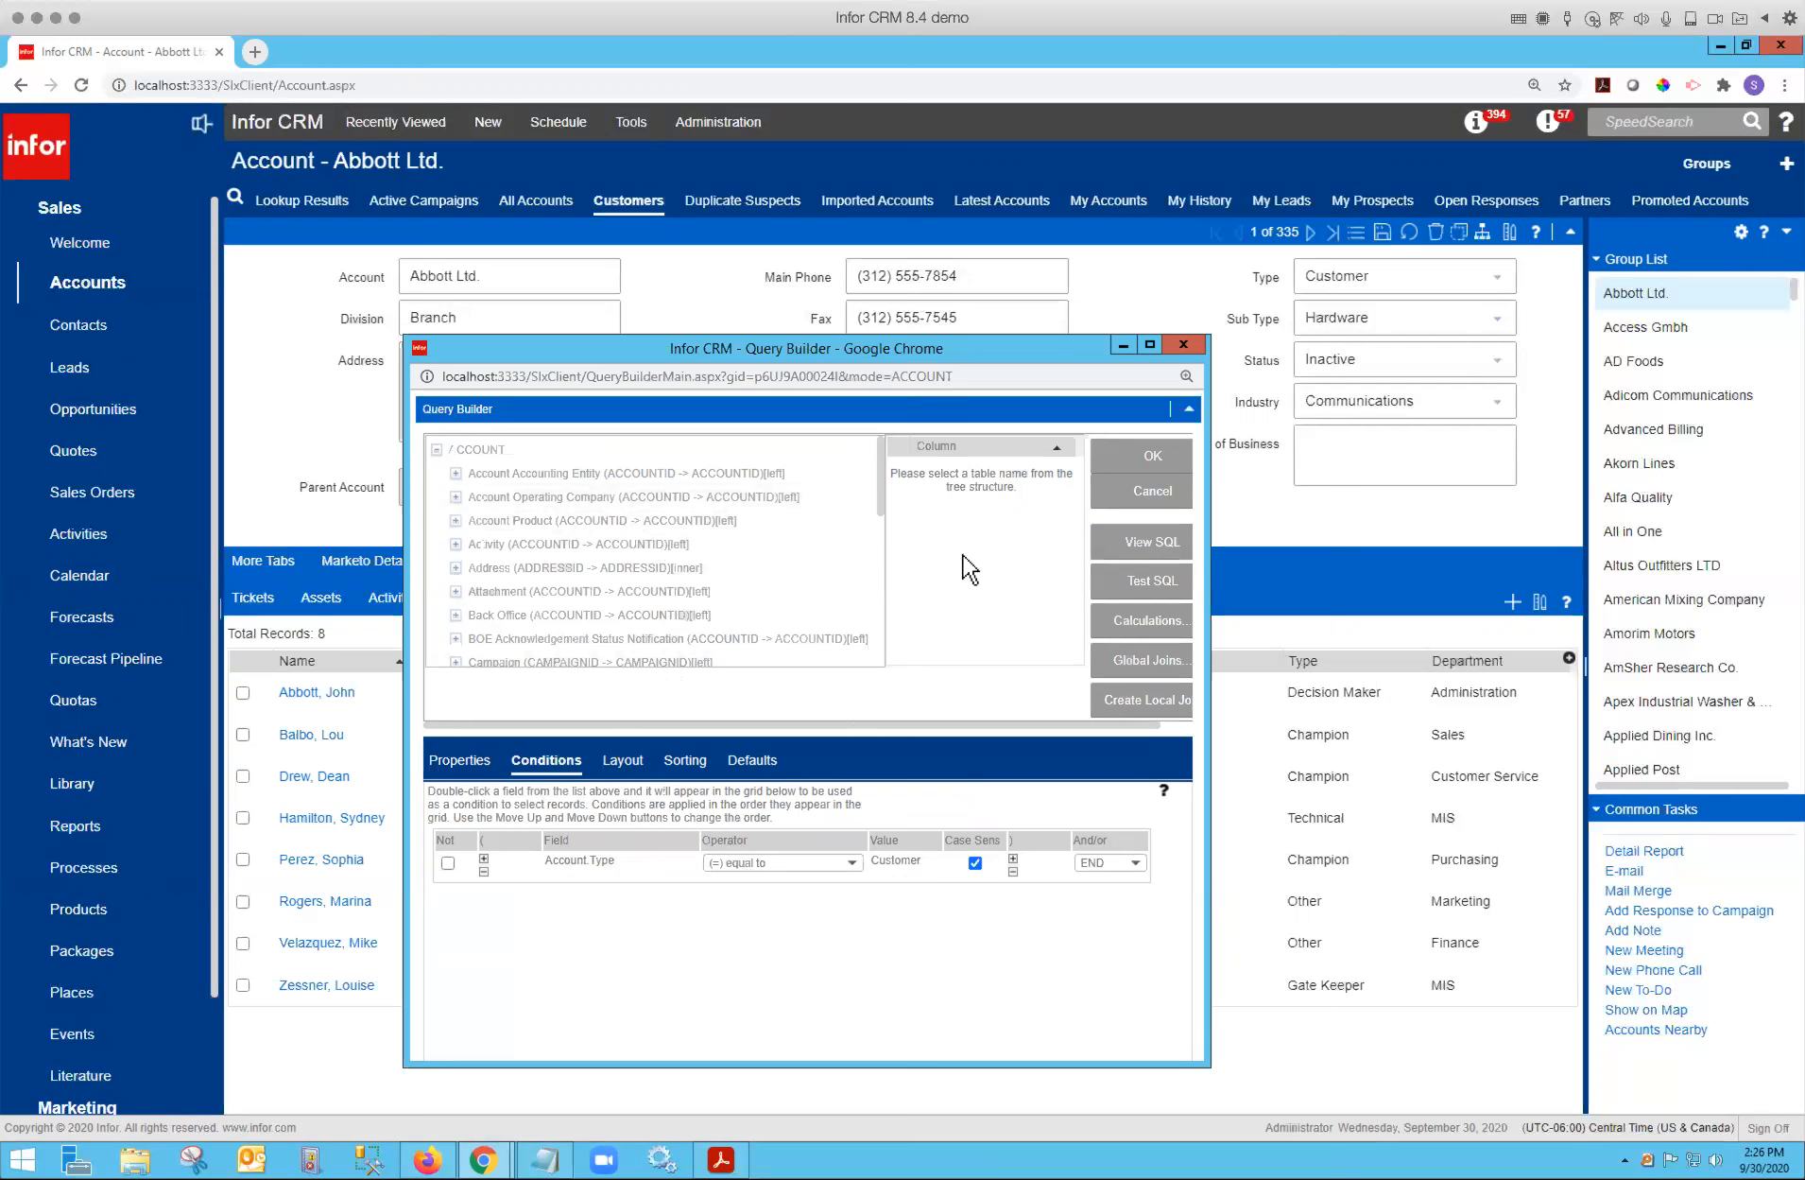
Add a condition that account Create Date equals the literal value :XMonthsAgo with 5 months.
{"action": "left_click", "coordinate": [488, 452]}
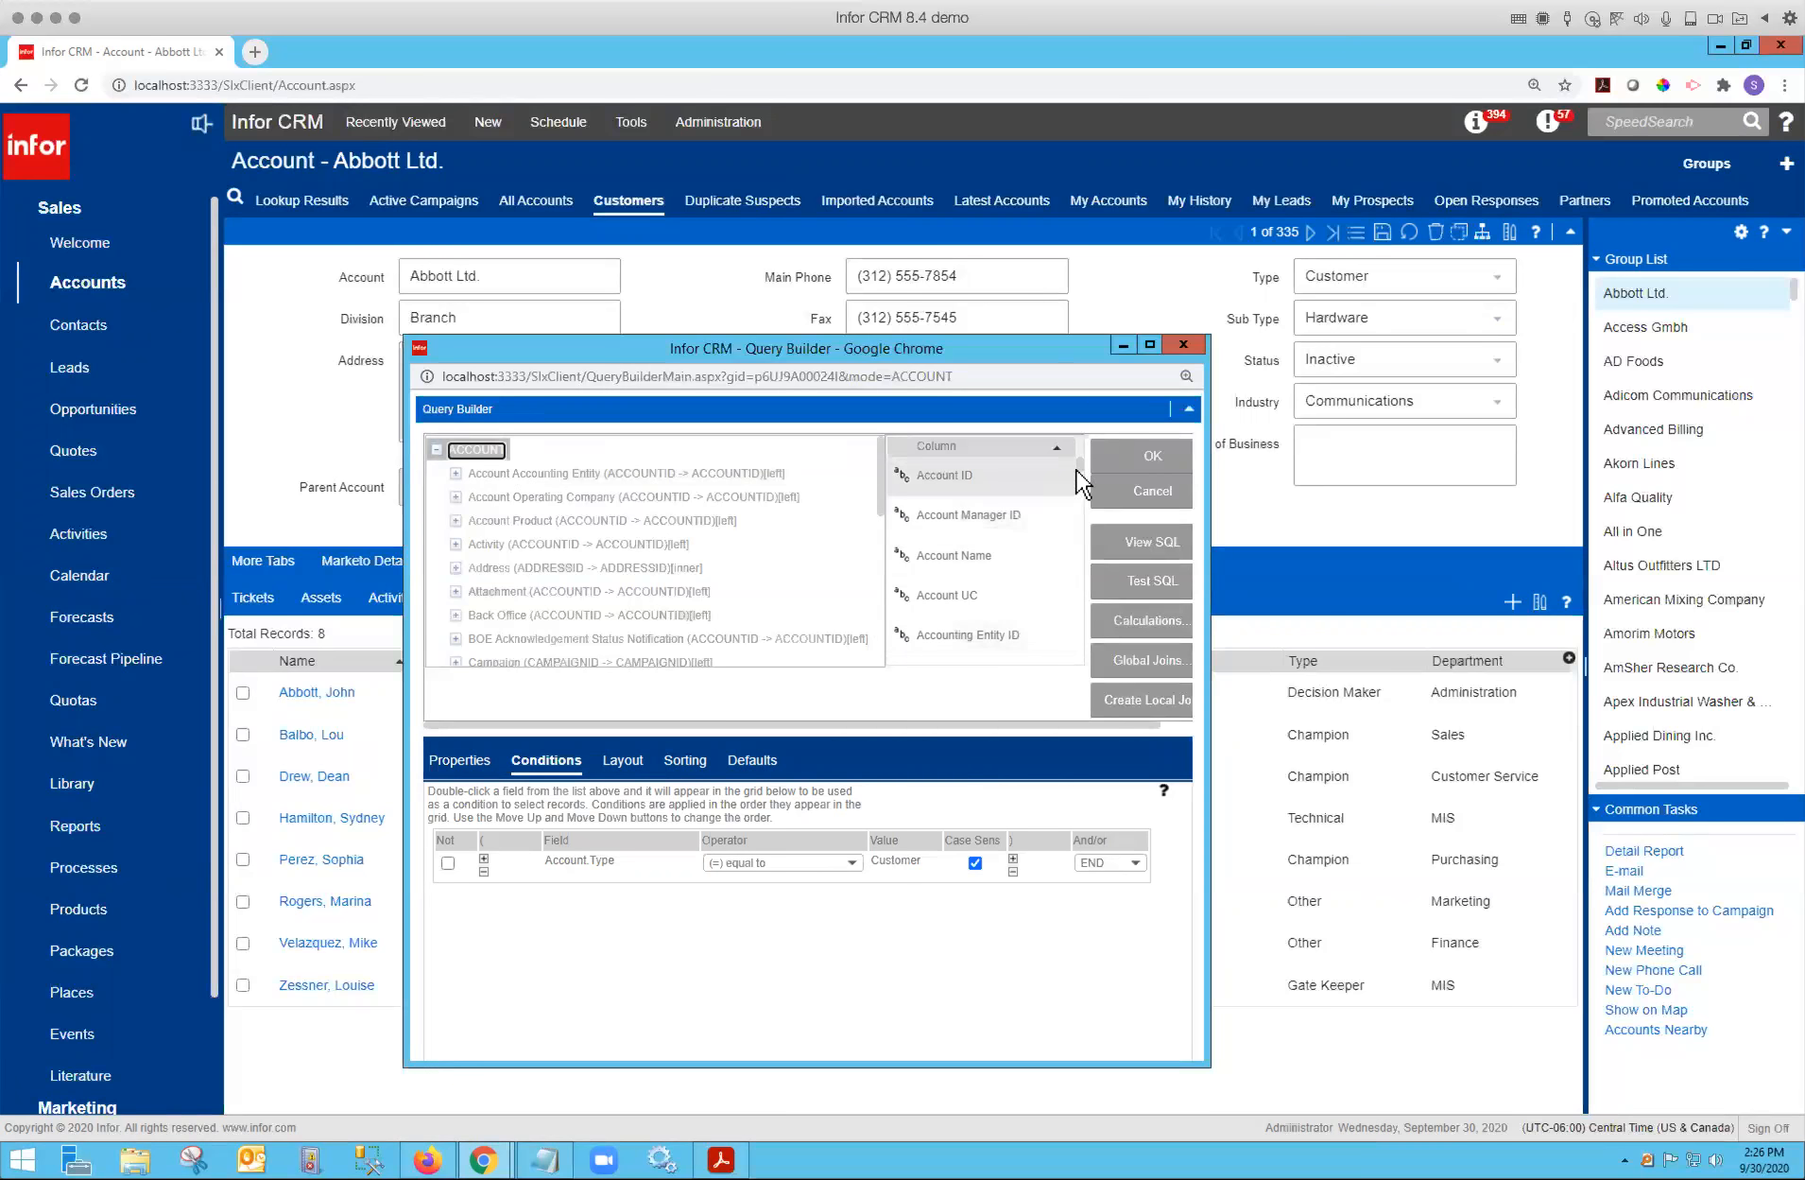
{"action": "left_click_drag", "start_coordinate": [1081, 472], "coordinate": [1082, 490]}
{"action": "left_click_drag", "start_coordinate": [948, 601], "coordinate": [660, 921]}
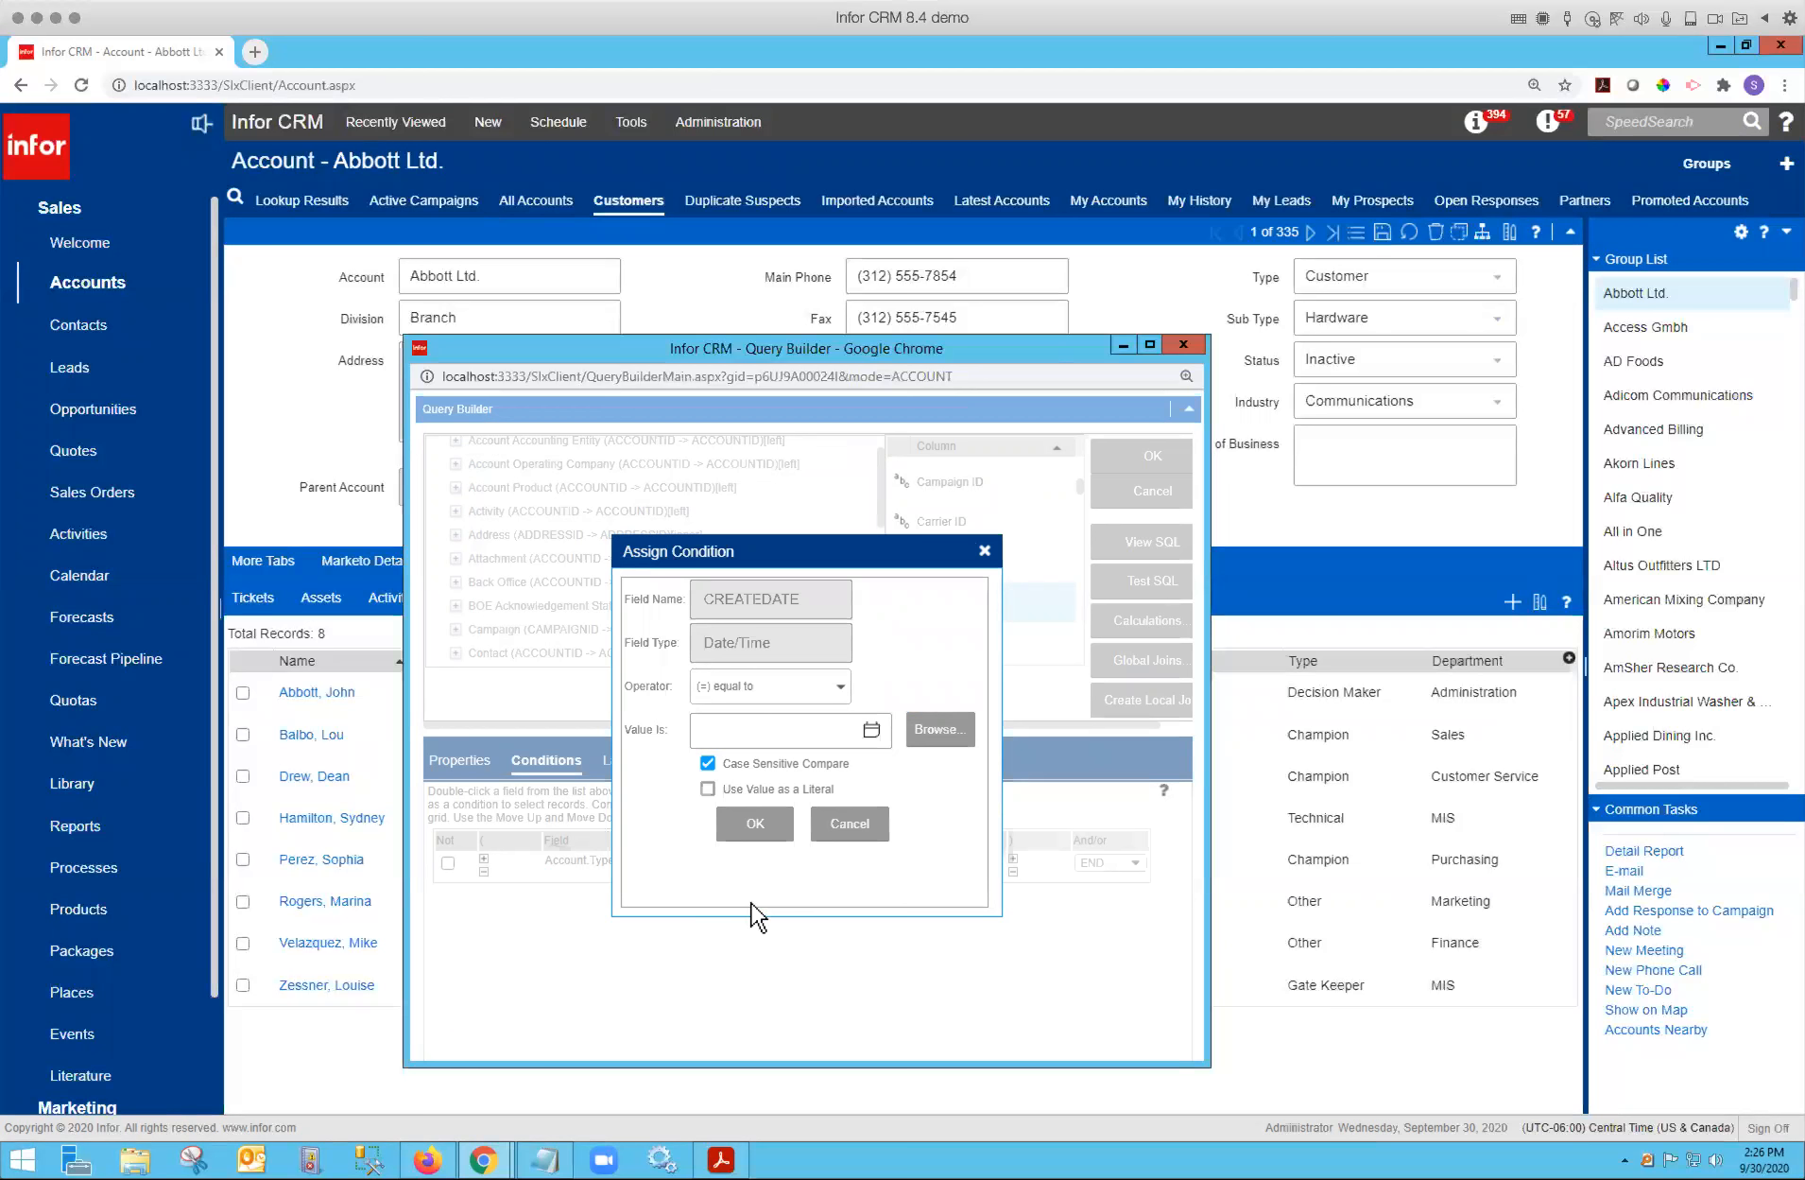
{"action": "left_click", "coordinate": [707, 789]}
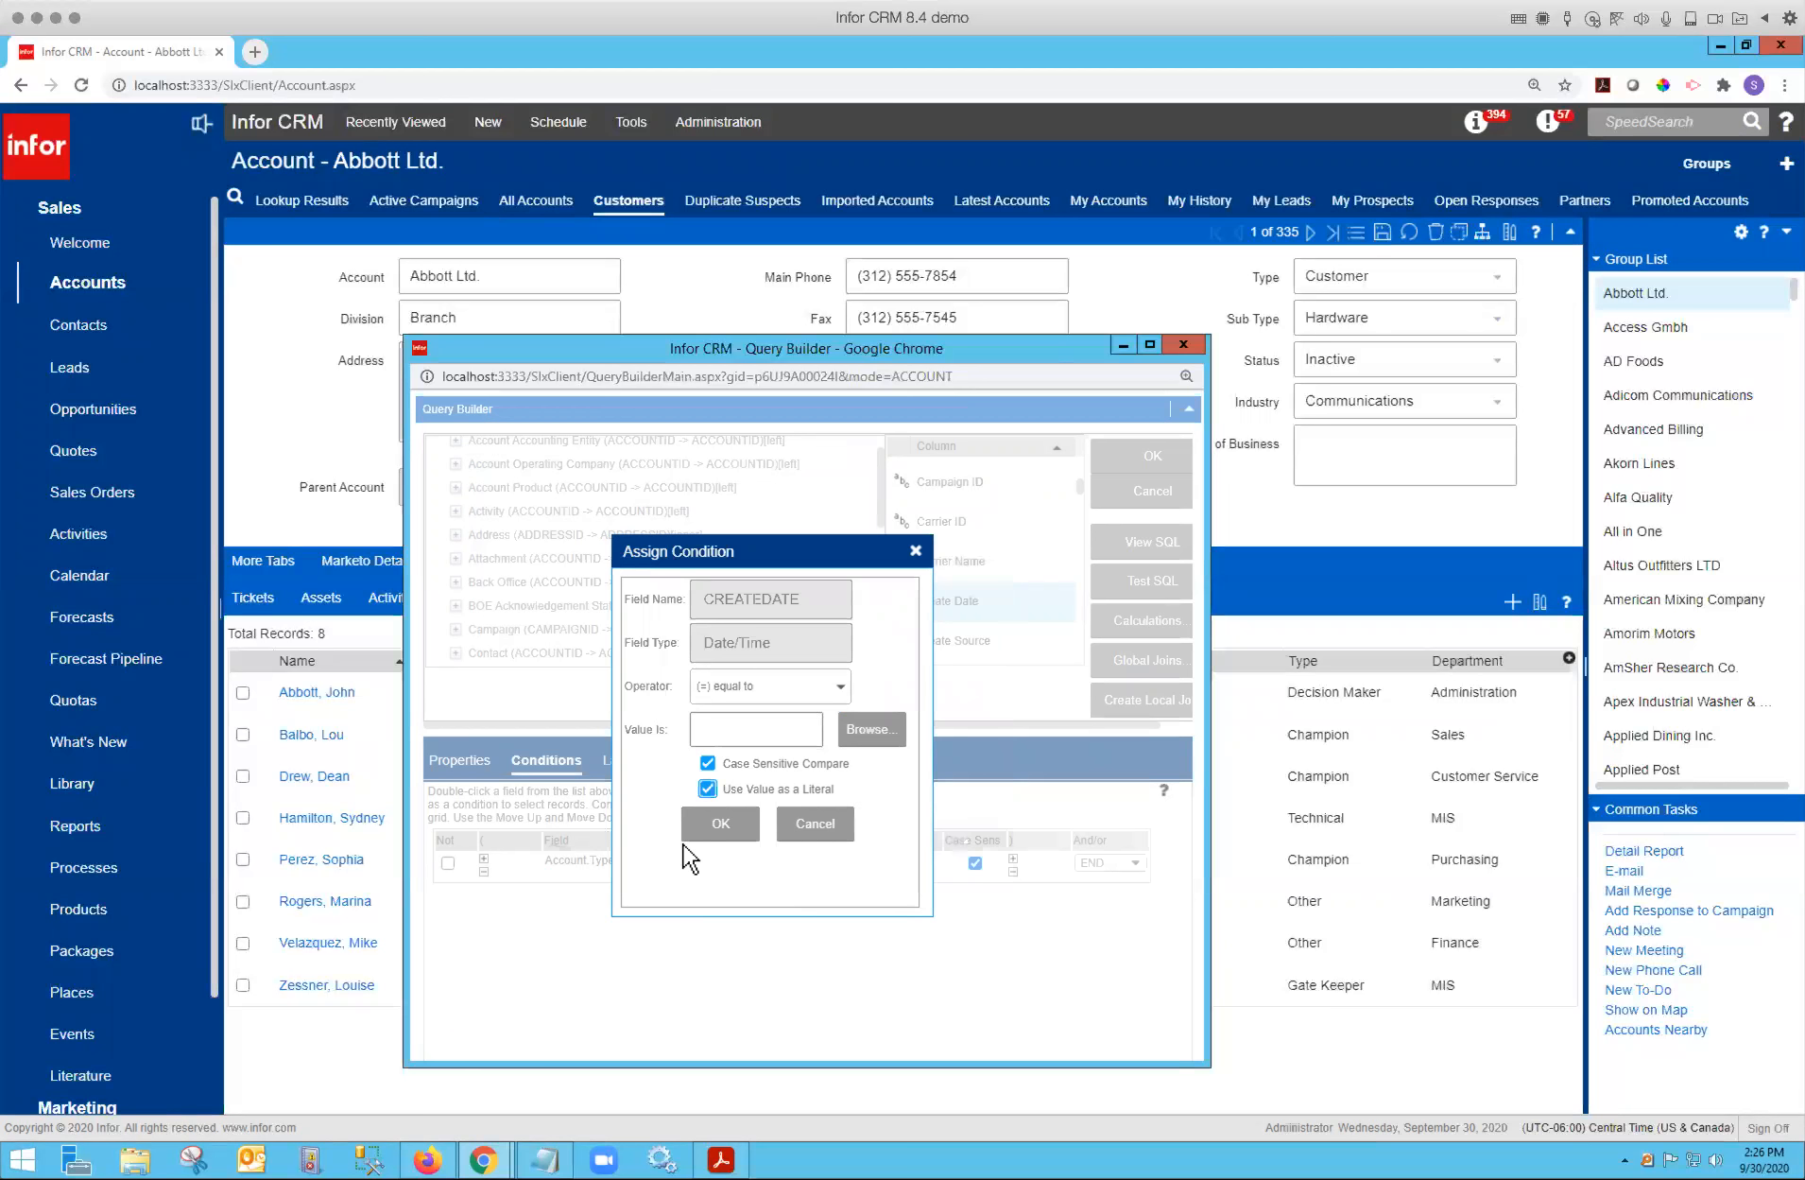
{"action": "left_click", "coordinate": [788, 728]}
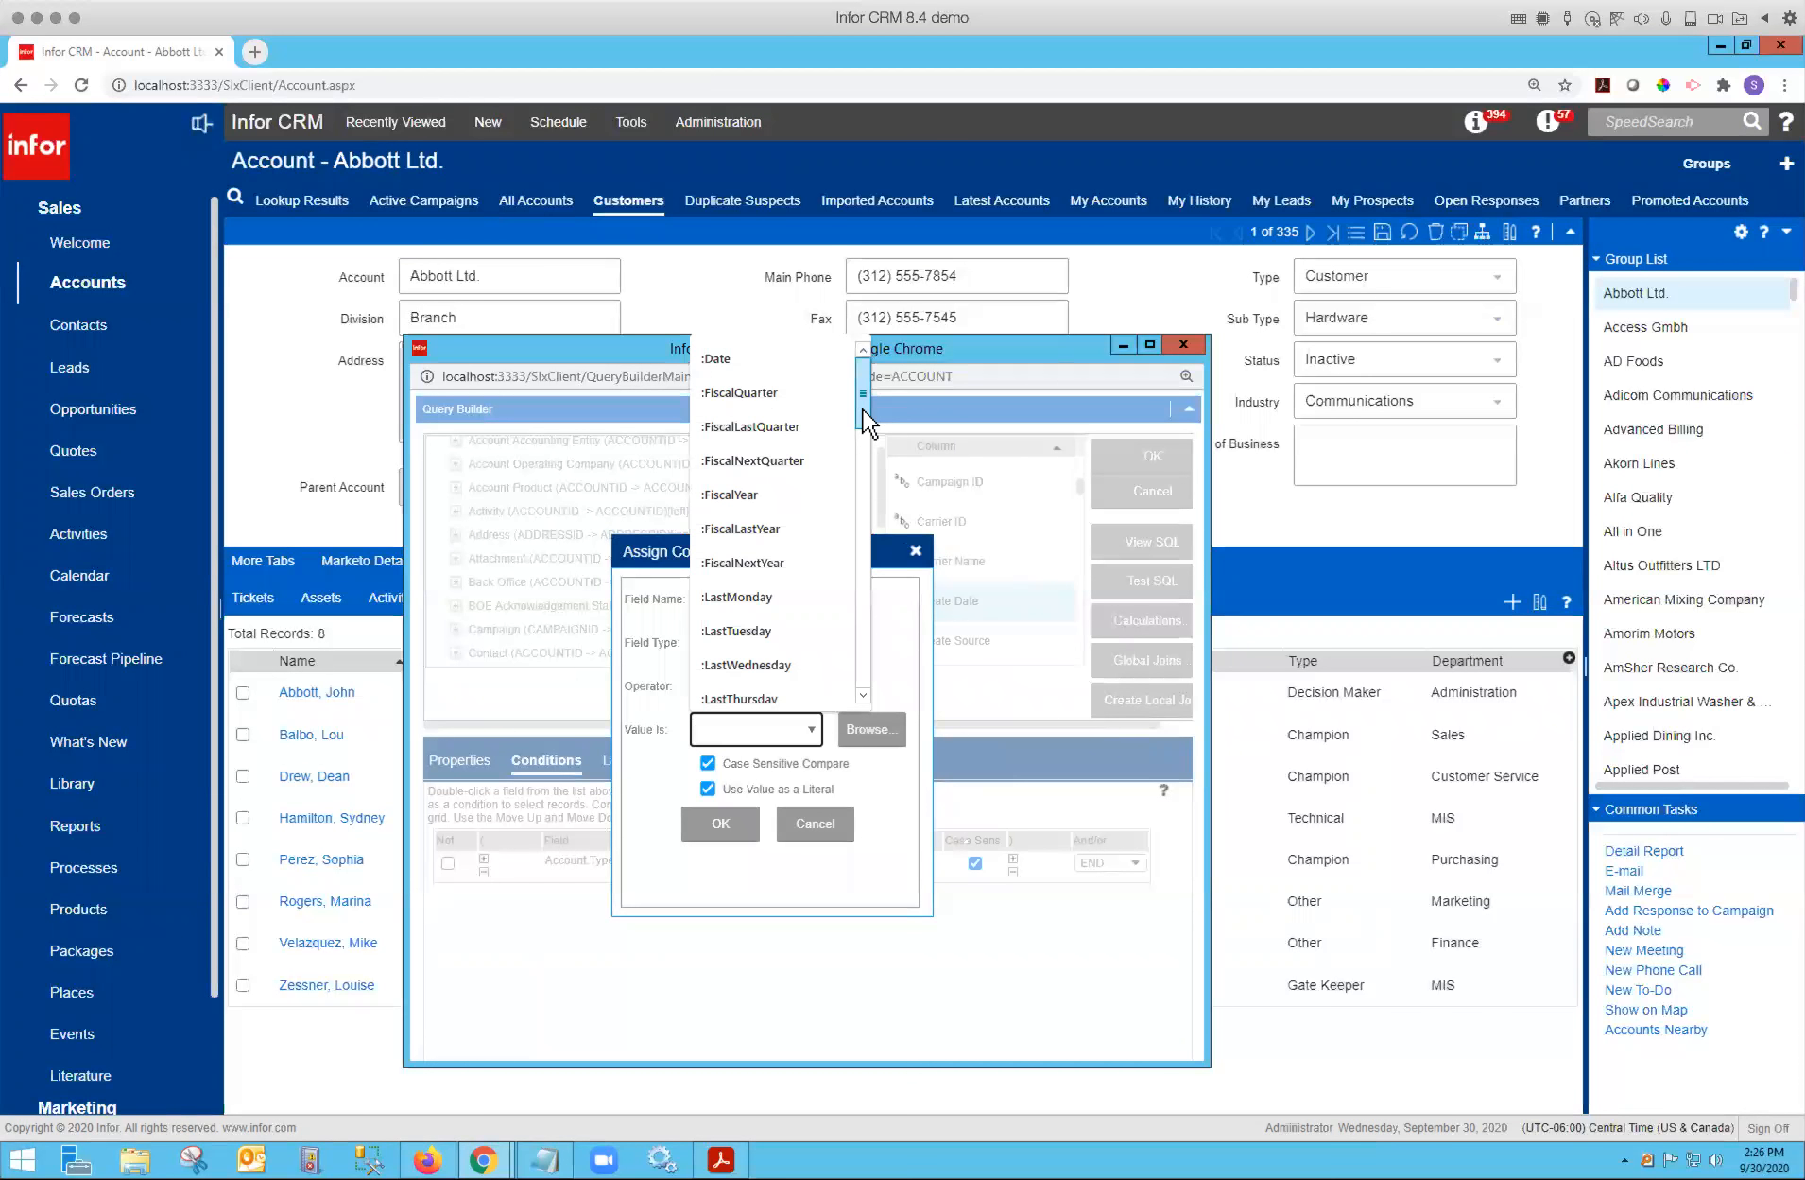
{"action": "scroll", "coordinate": [863, 409], "scroll_direction": "down", "scroll_amount": 1}
{"action": "left_click_drag", "start_coordinate": [863, 409], "coordinate": [864, 642]}
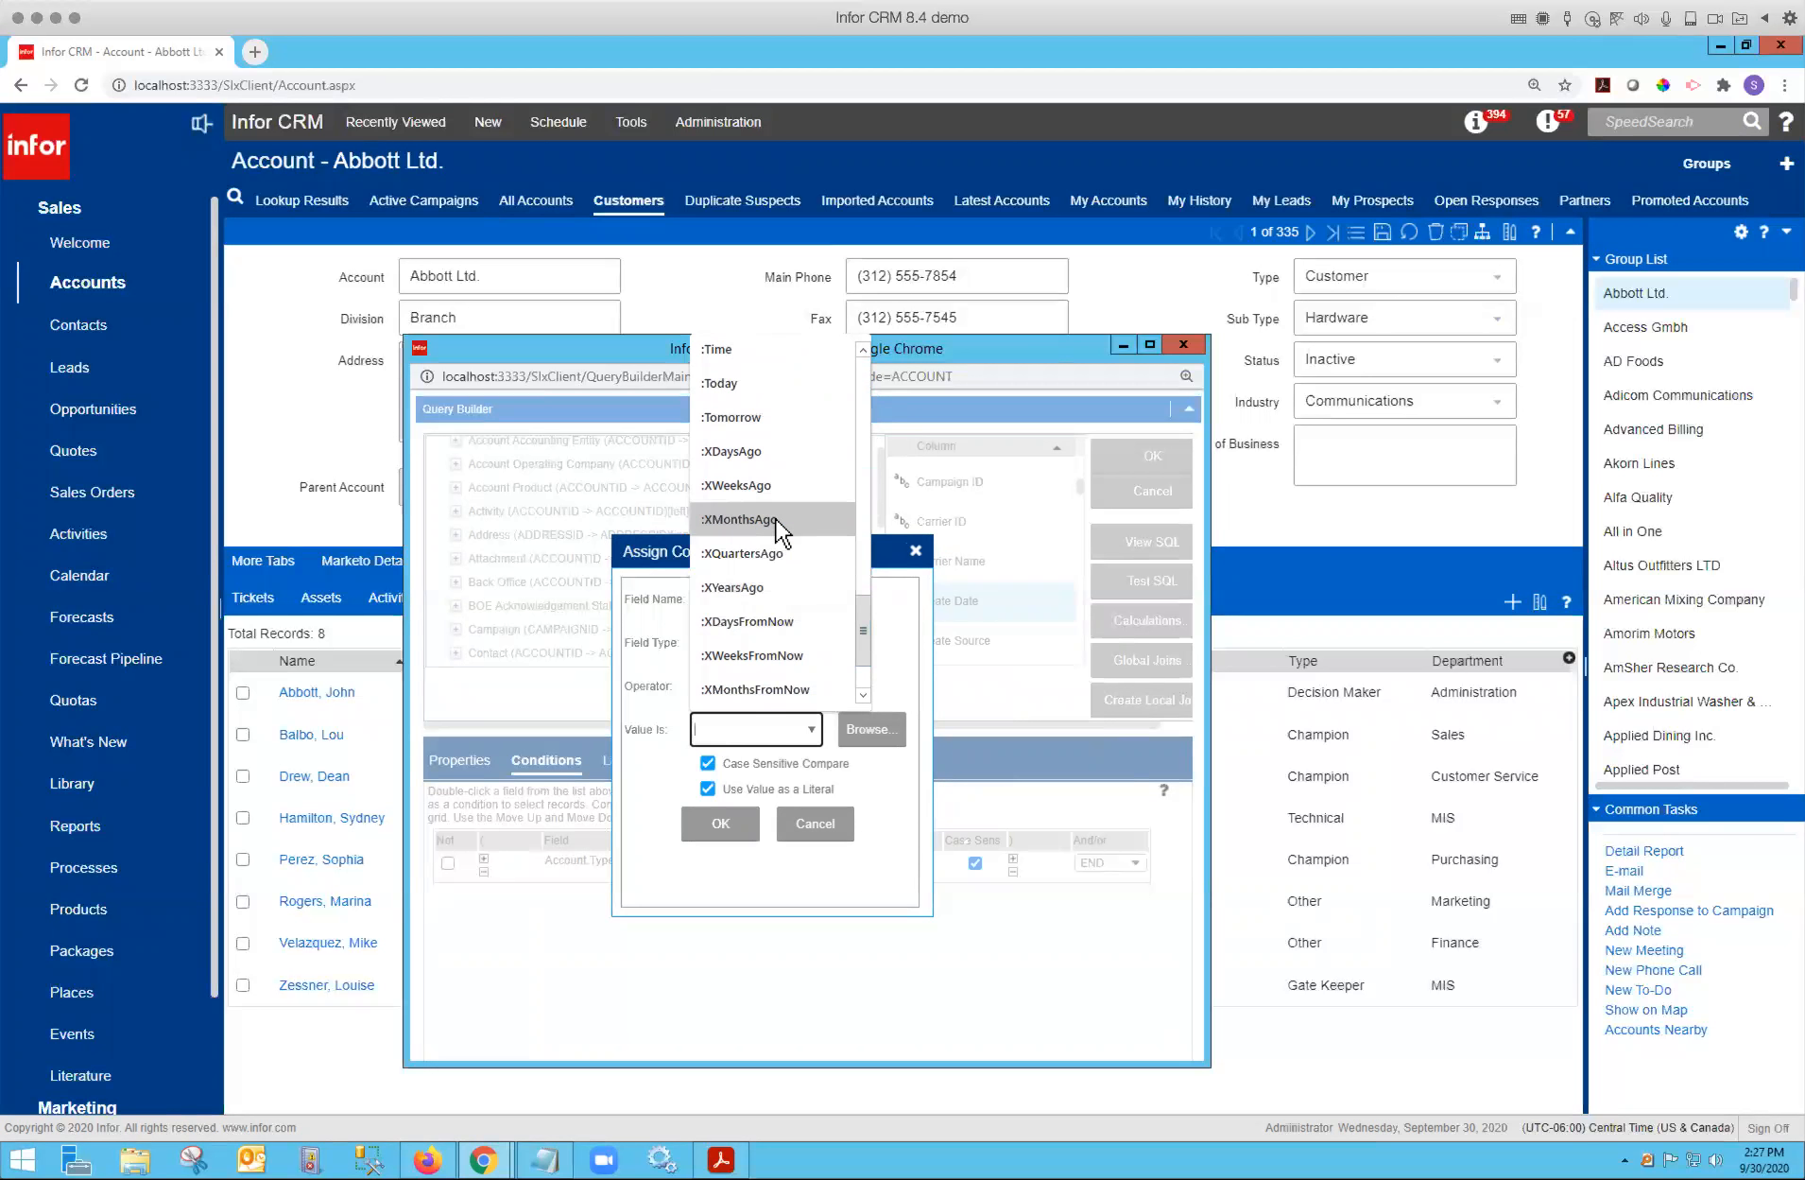
{"action": "left_click", "coordinate": [780, 519]}
{"action": "type", "text": "5"}
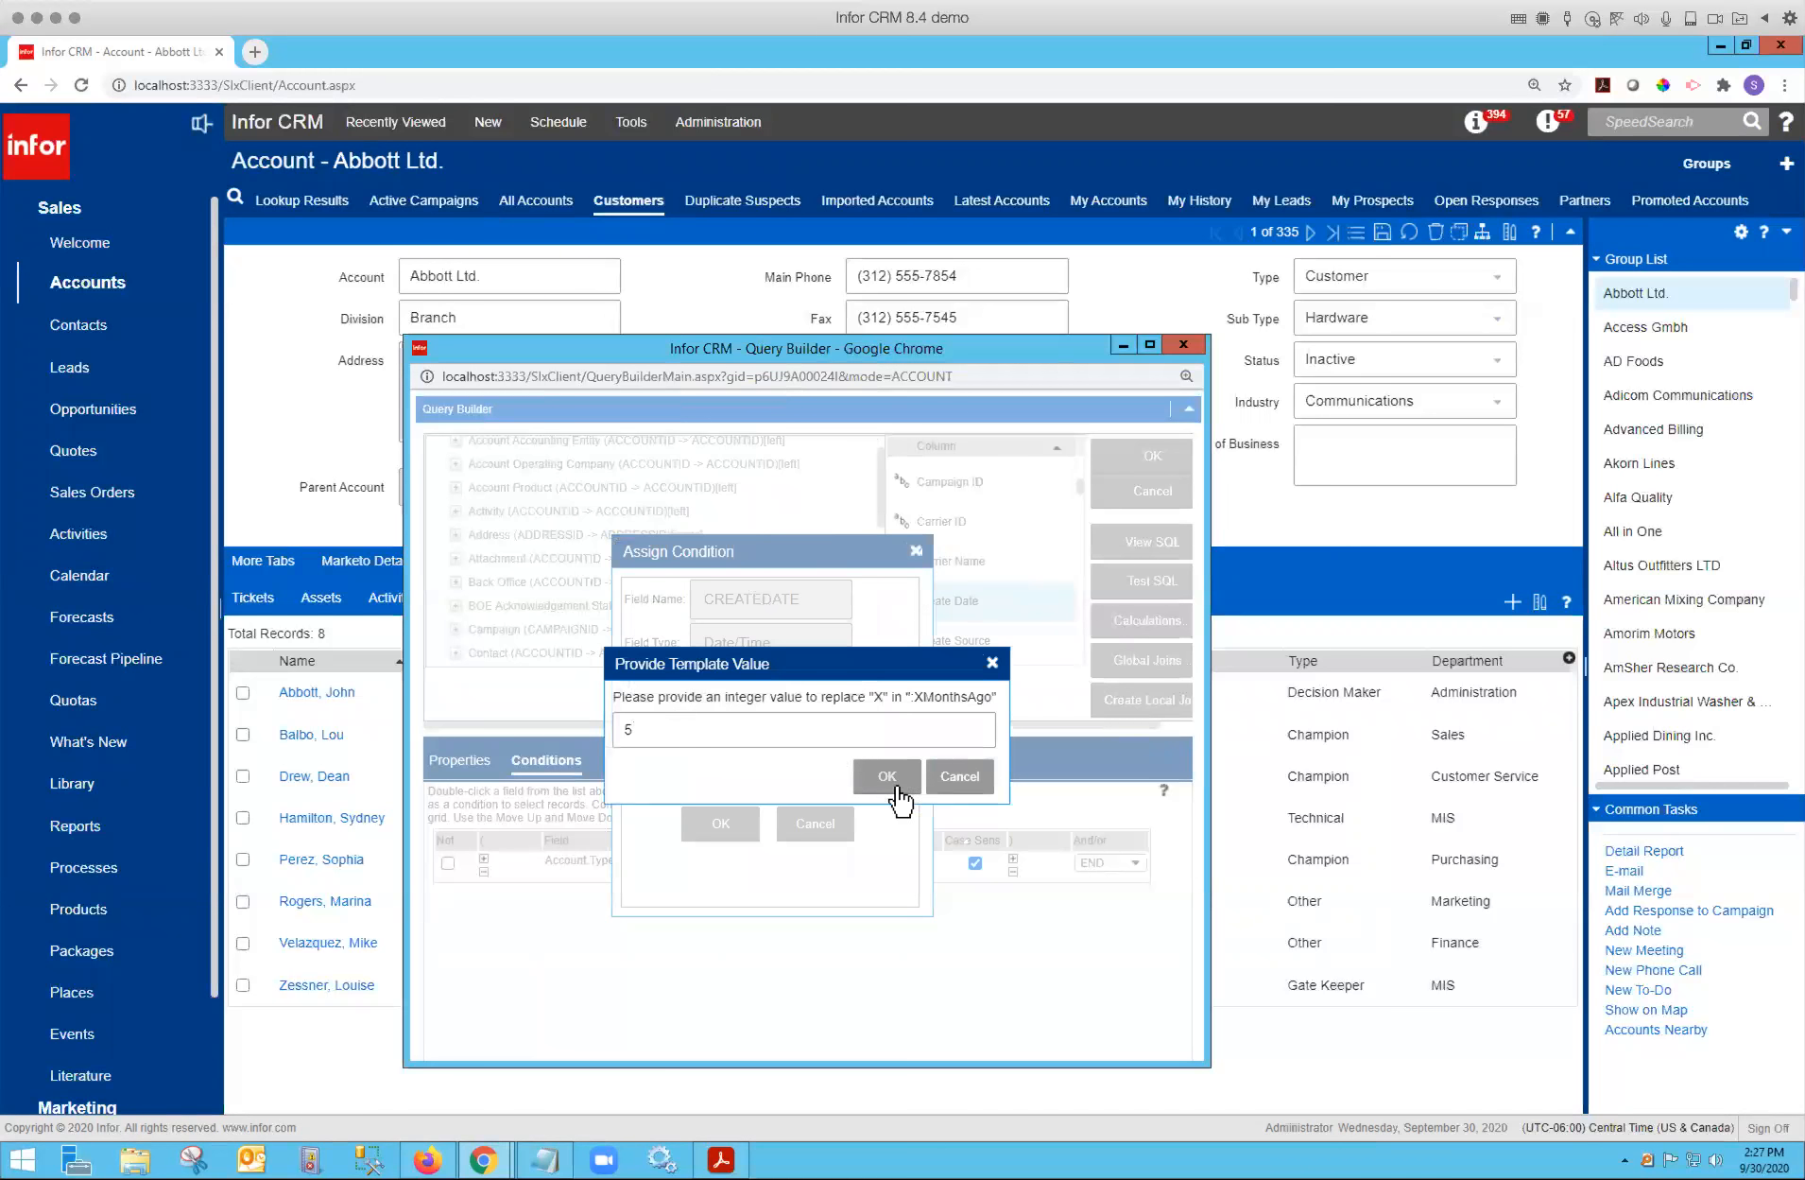
{"action": "key", "text": "Return"}
{"action": "left_click", "coordinate": [720, 825]}
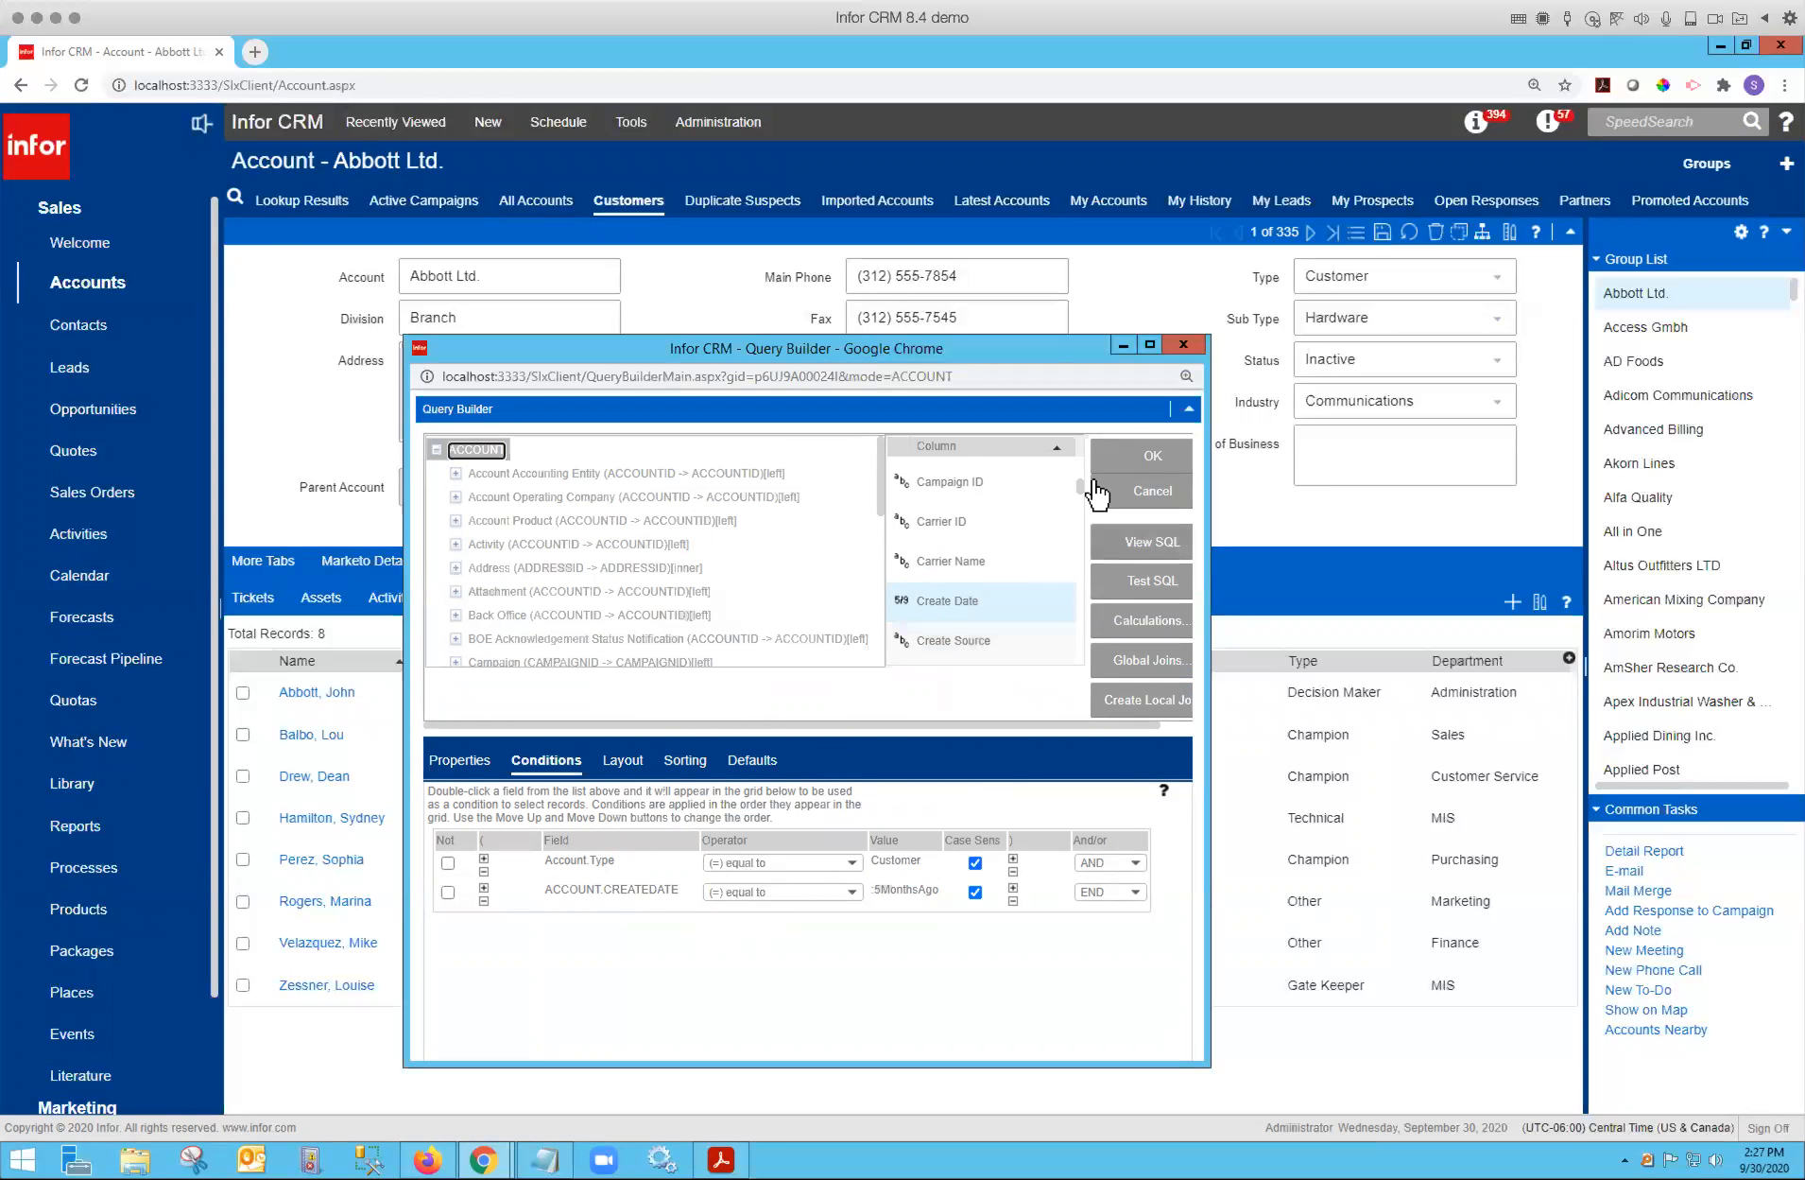
Try adding a Division condition with the in operator and a literal list value, then close the Query Builder.
{"action": "left_click_drag", "start_coordinate": [1080, 487], "coordinate": [1082, 509]}
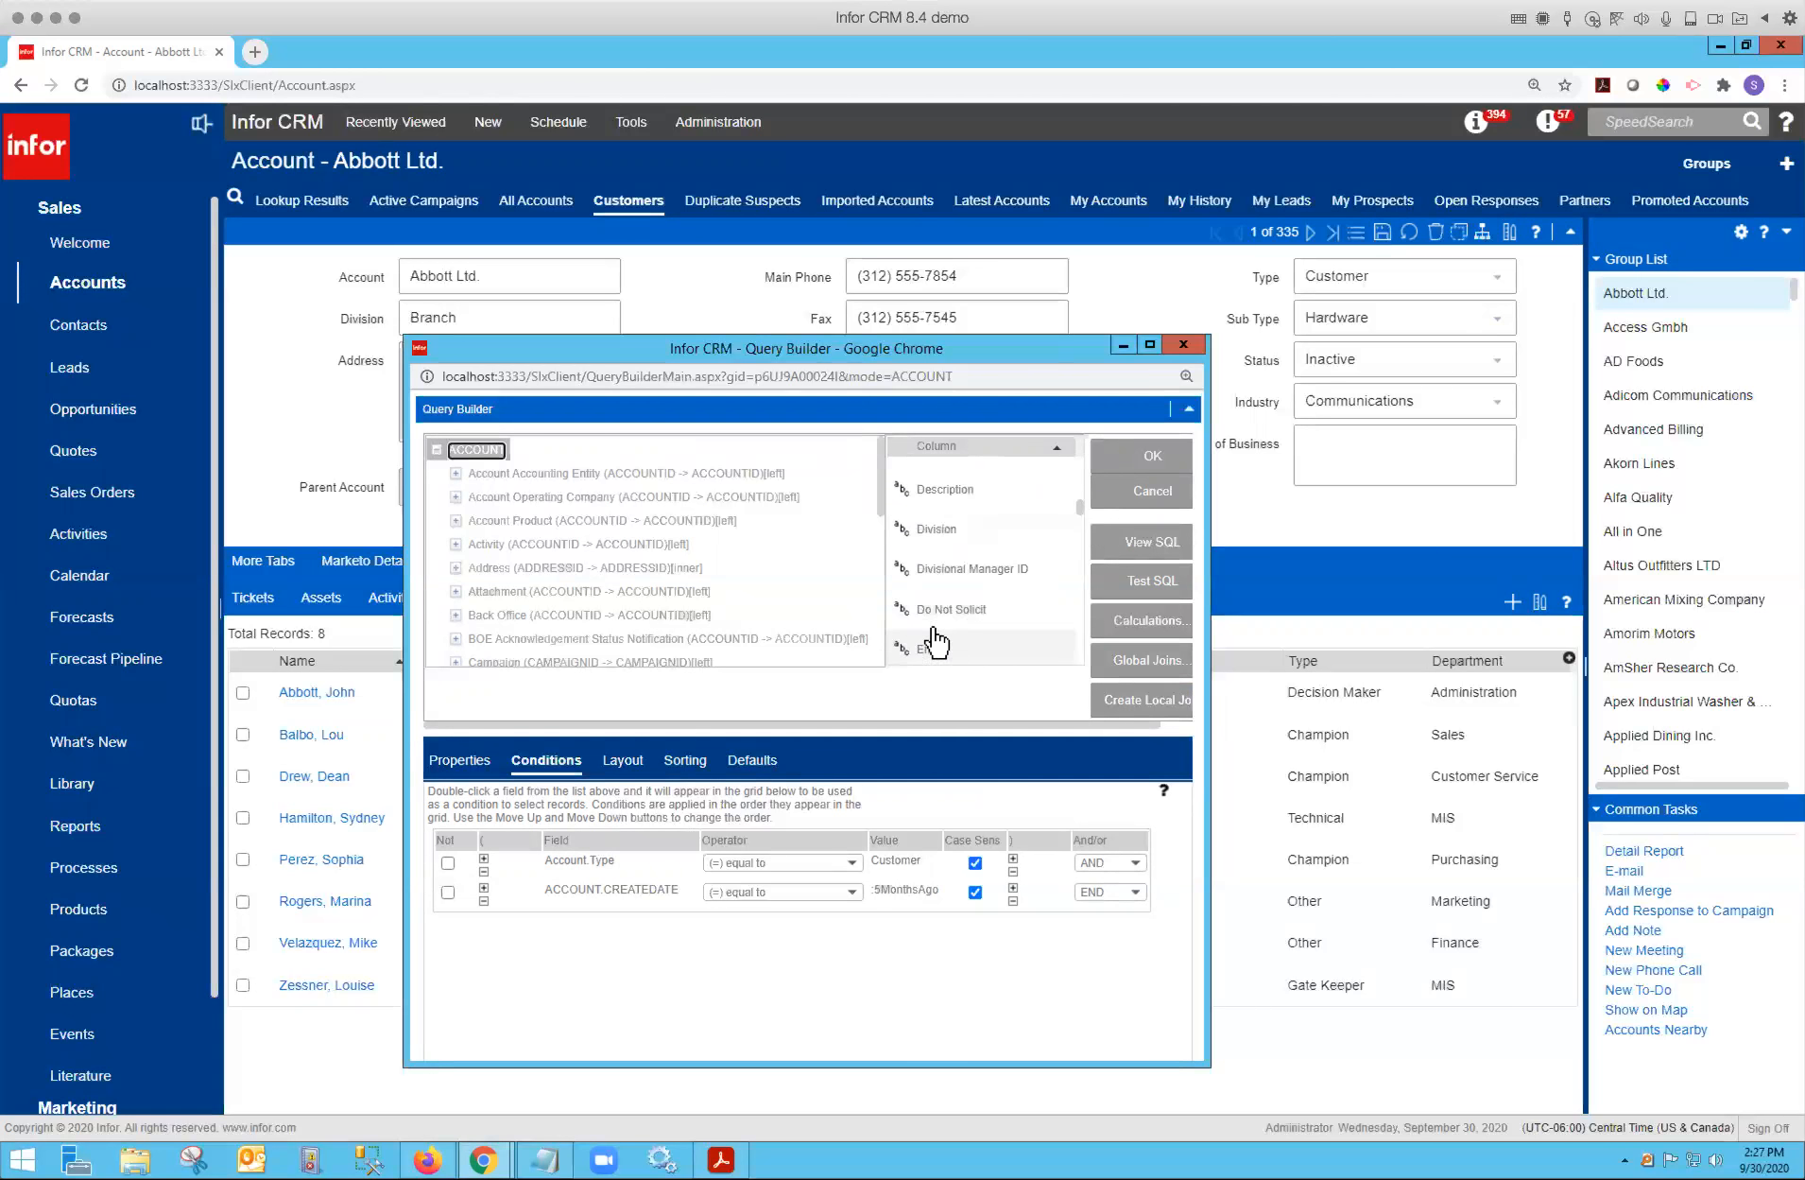
{"action": "left_click_drag", "start_coordinate": [935, 535], "coordinate": [775, 931]}
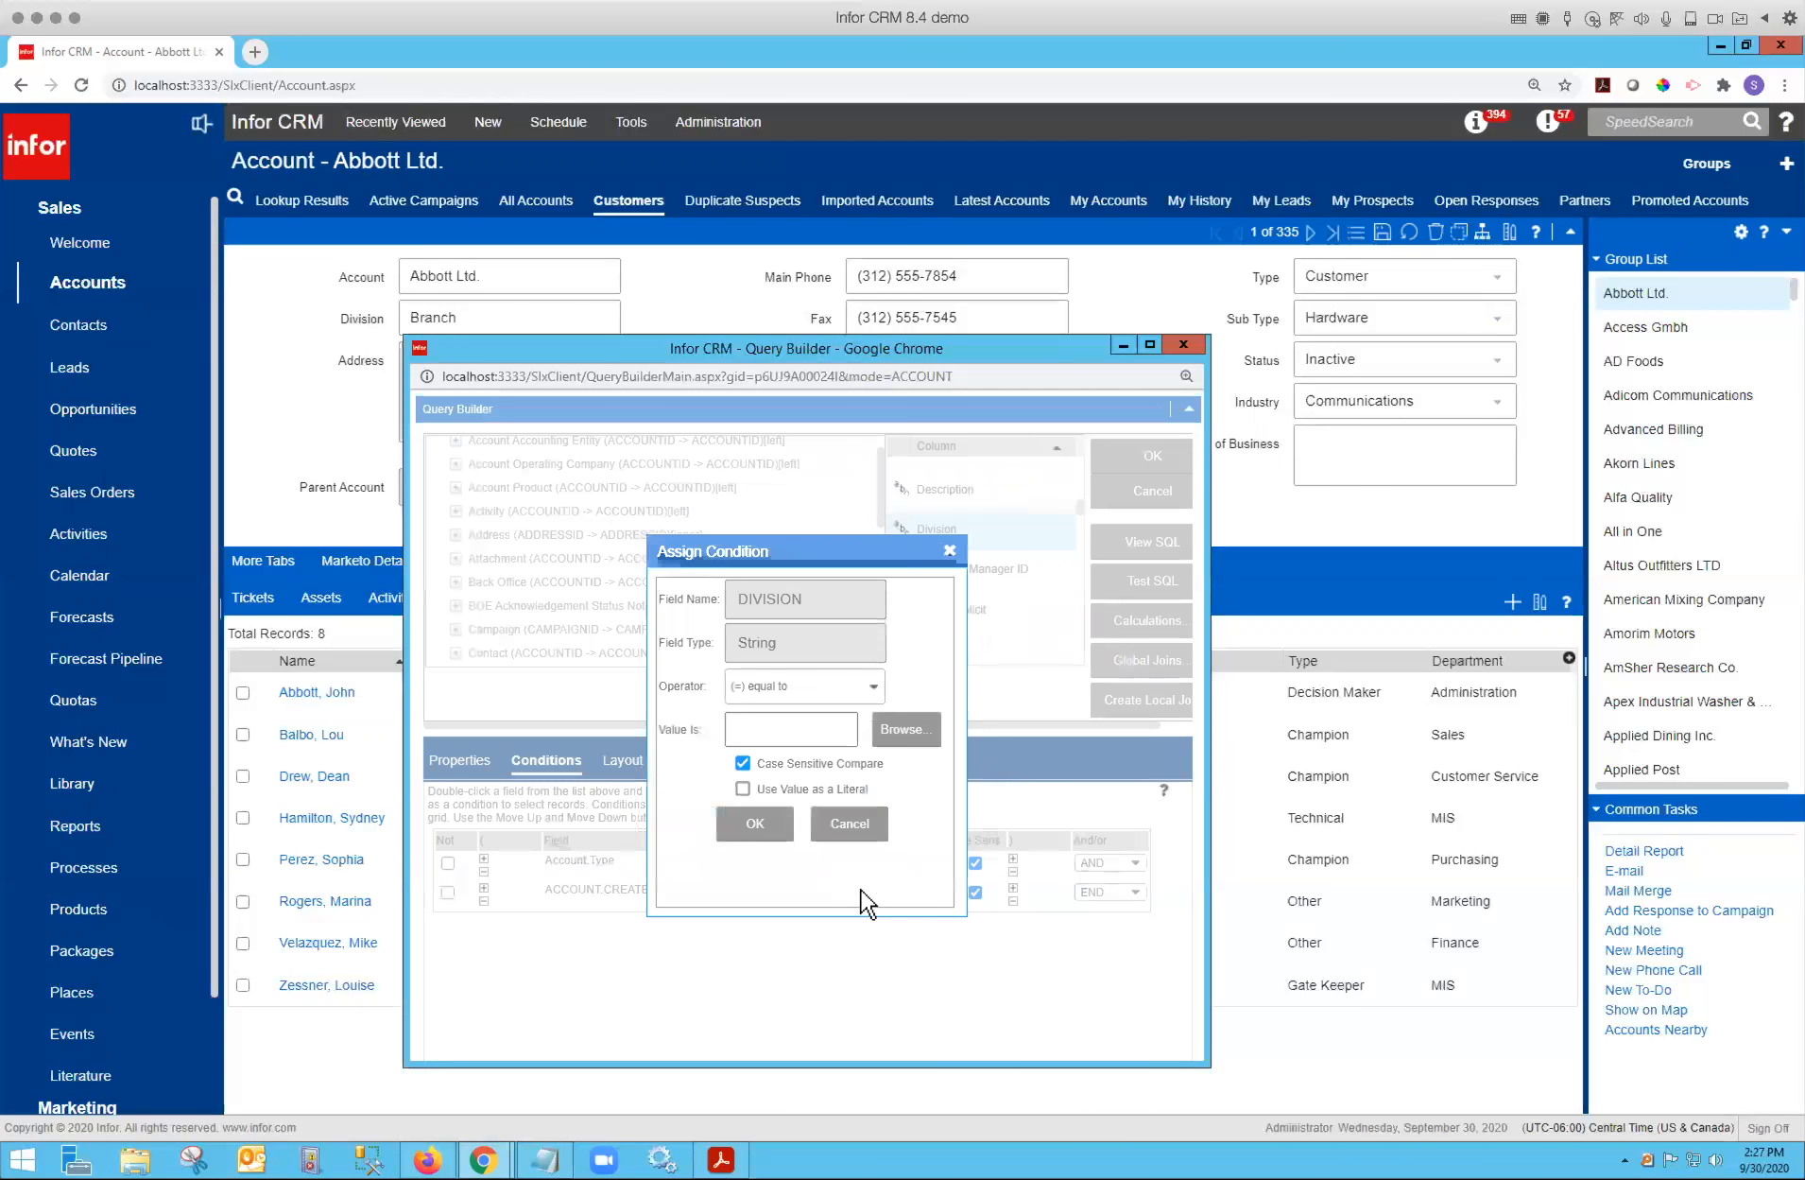
{"action": "left_click", "coordinate": [874, 689]}
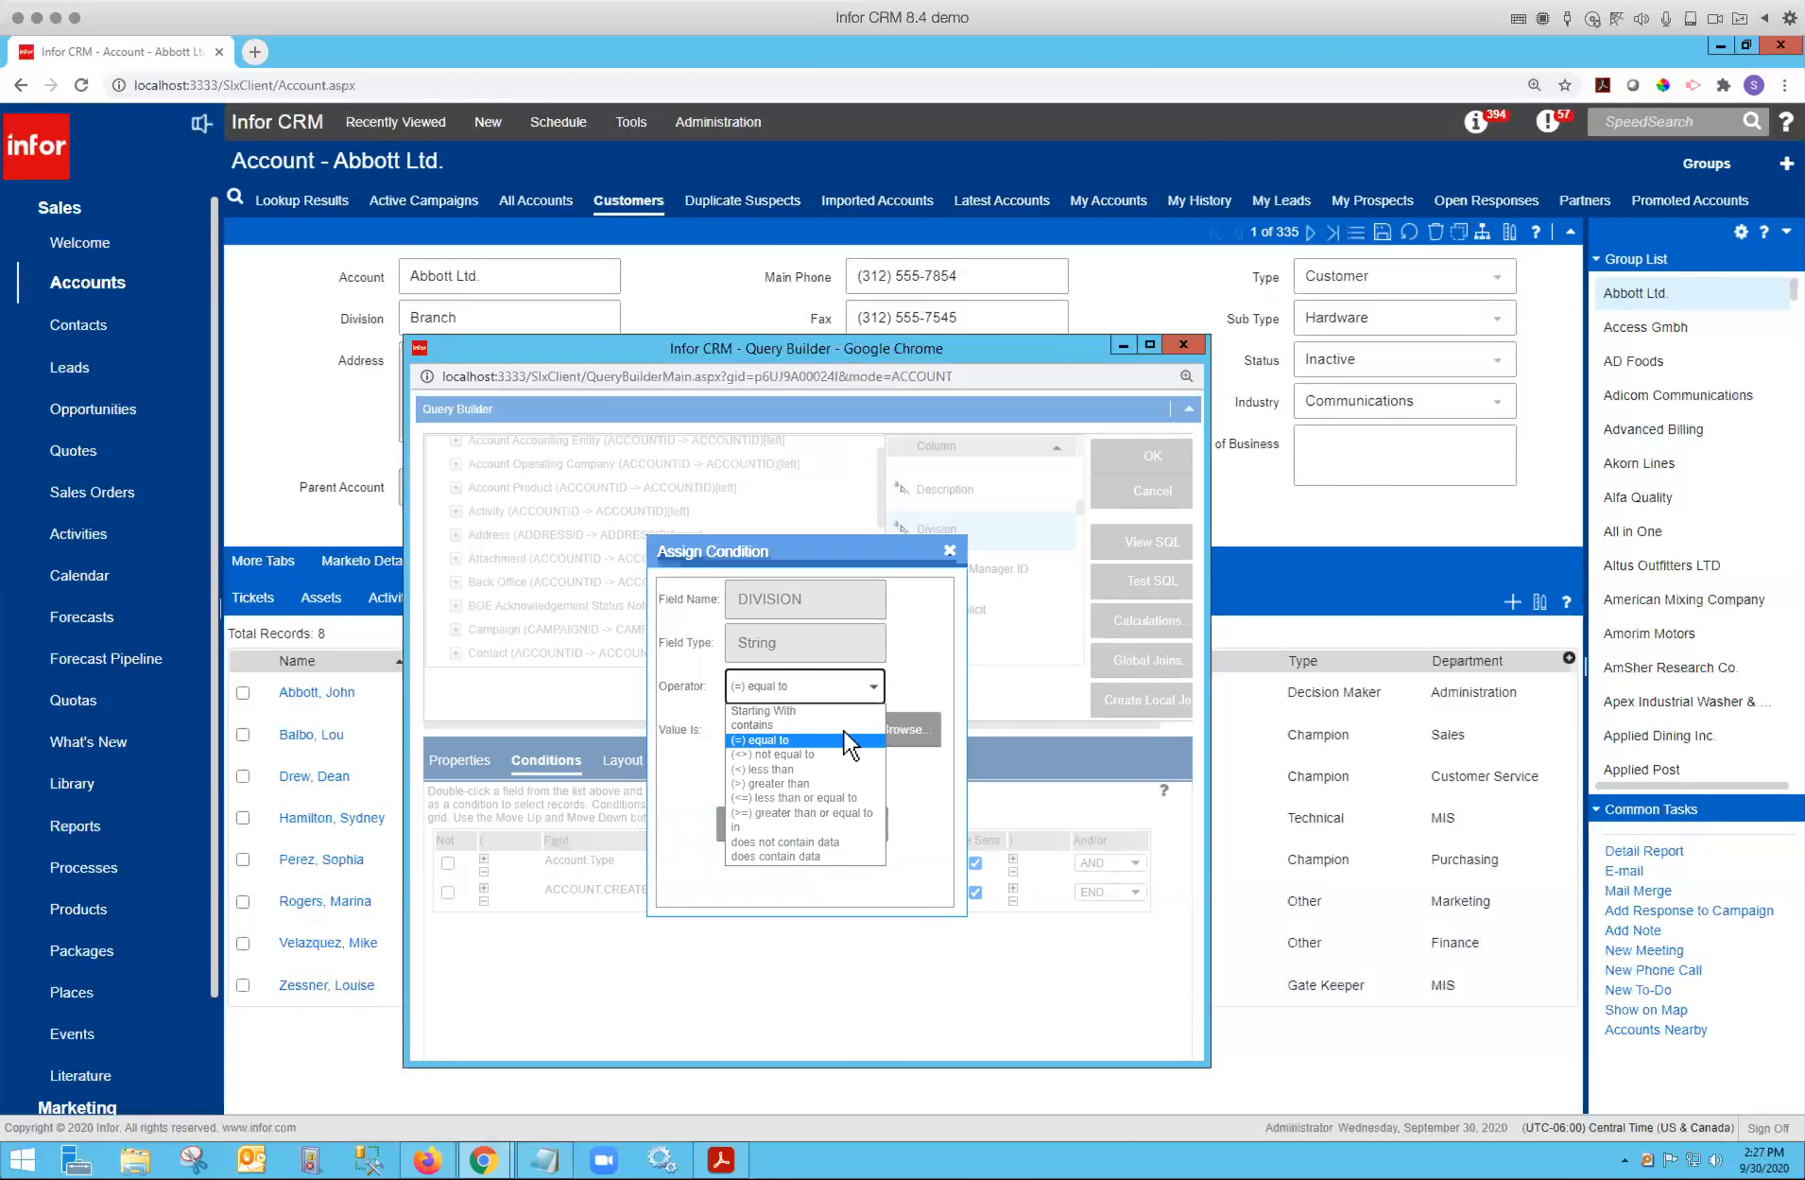
{"action": "left_click", "coordinate": [784, 826]}
{"action": "left_click", "coordinate": [767, 797]}
{"action": "left_click", "coordinate": [843, 731]}
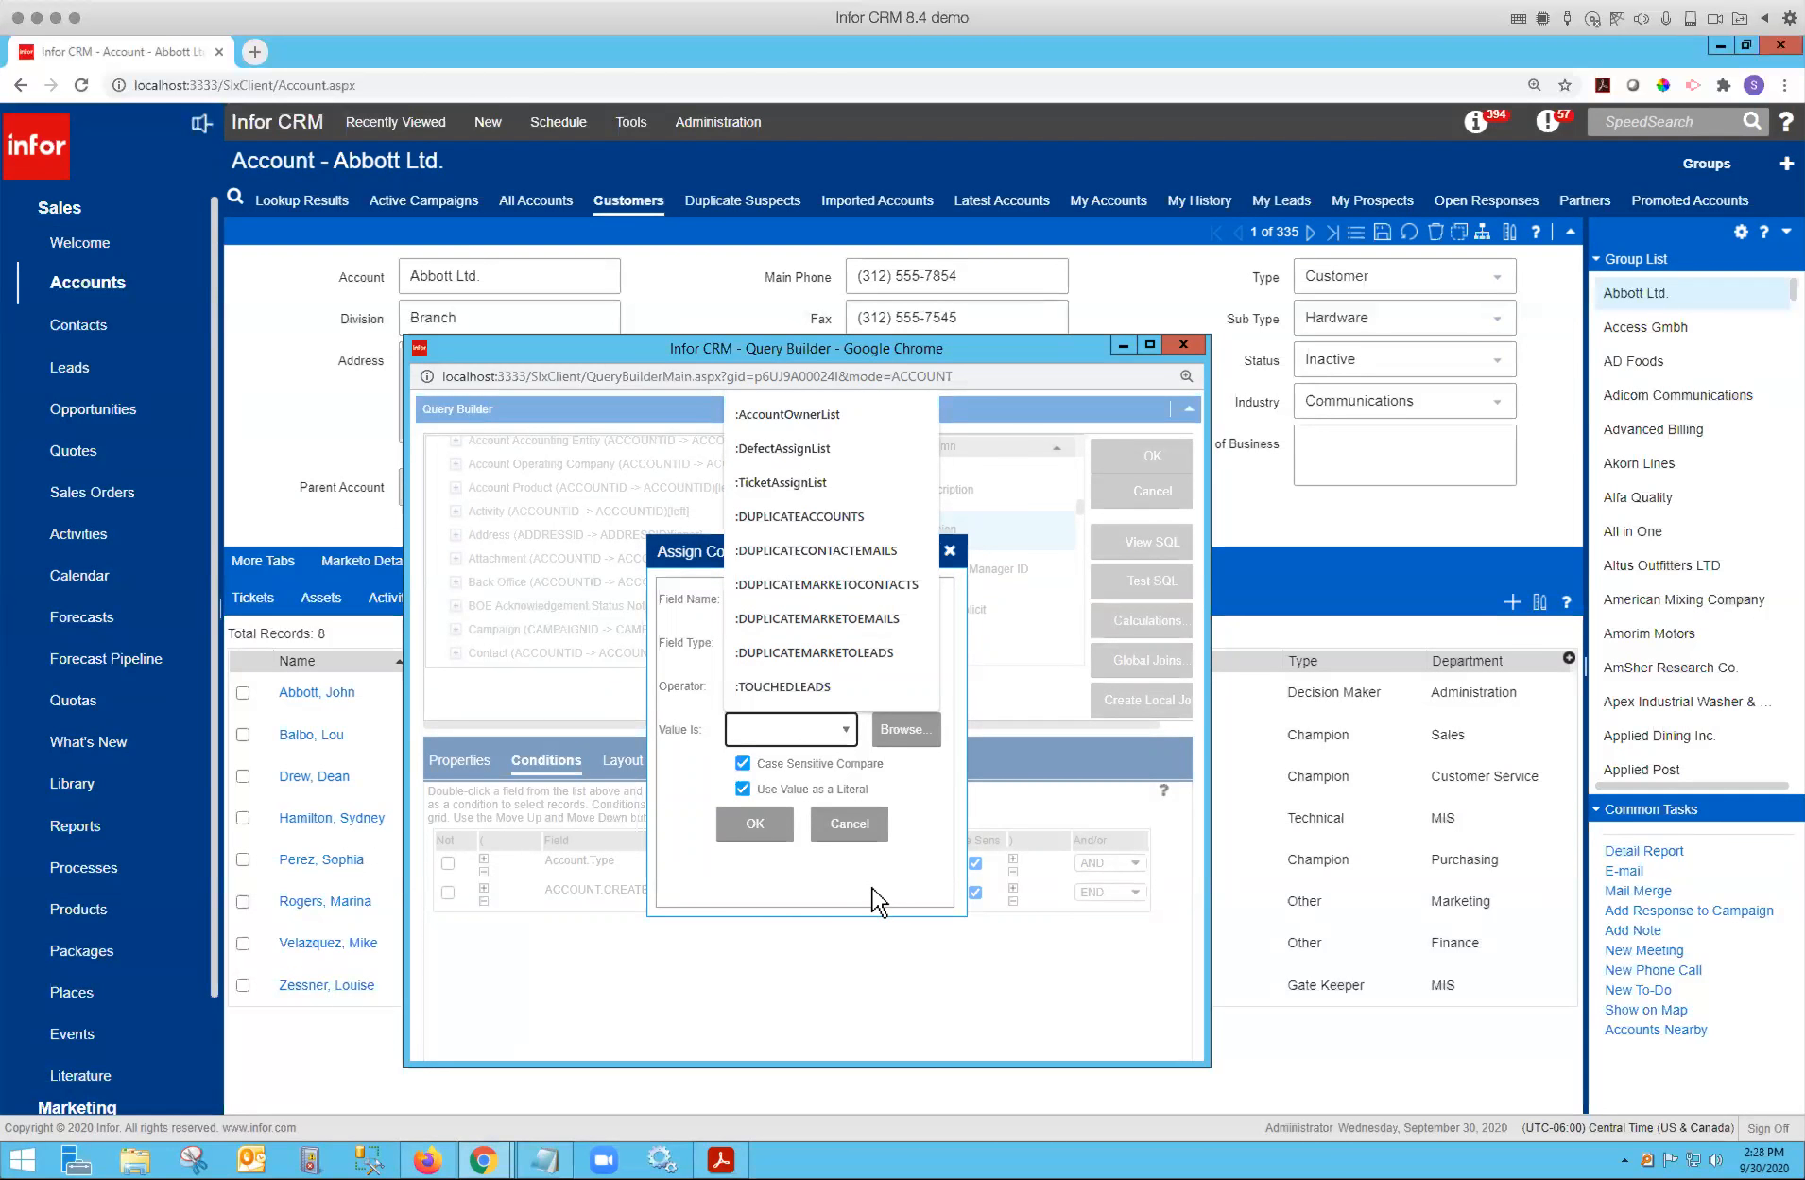
{"action": "left_click", "coordinate": [853, 836]}
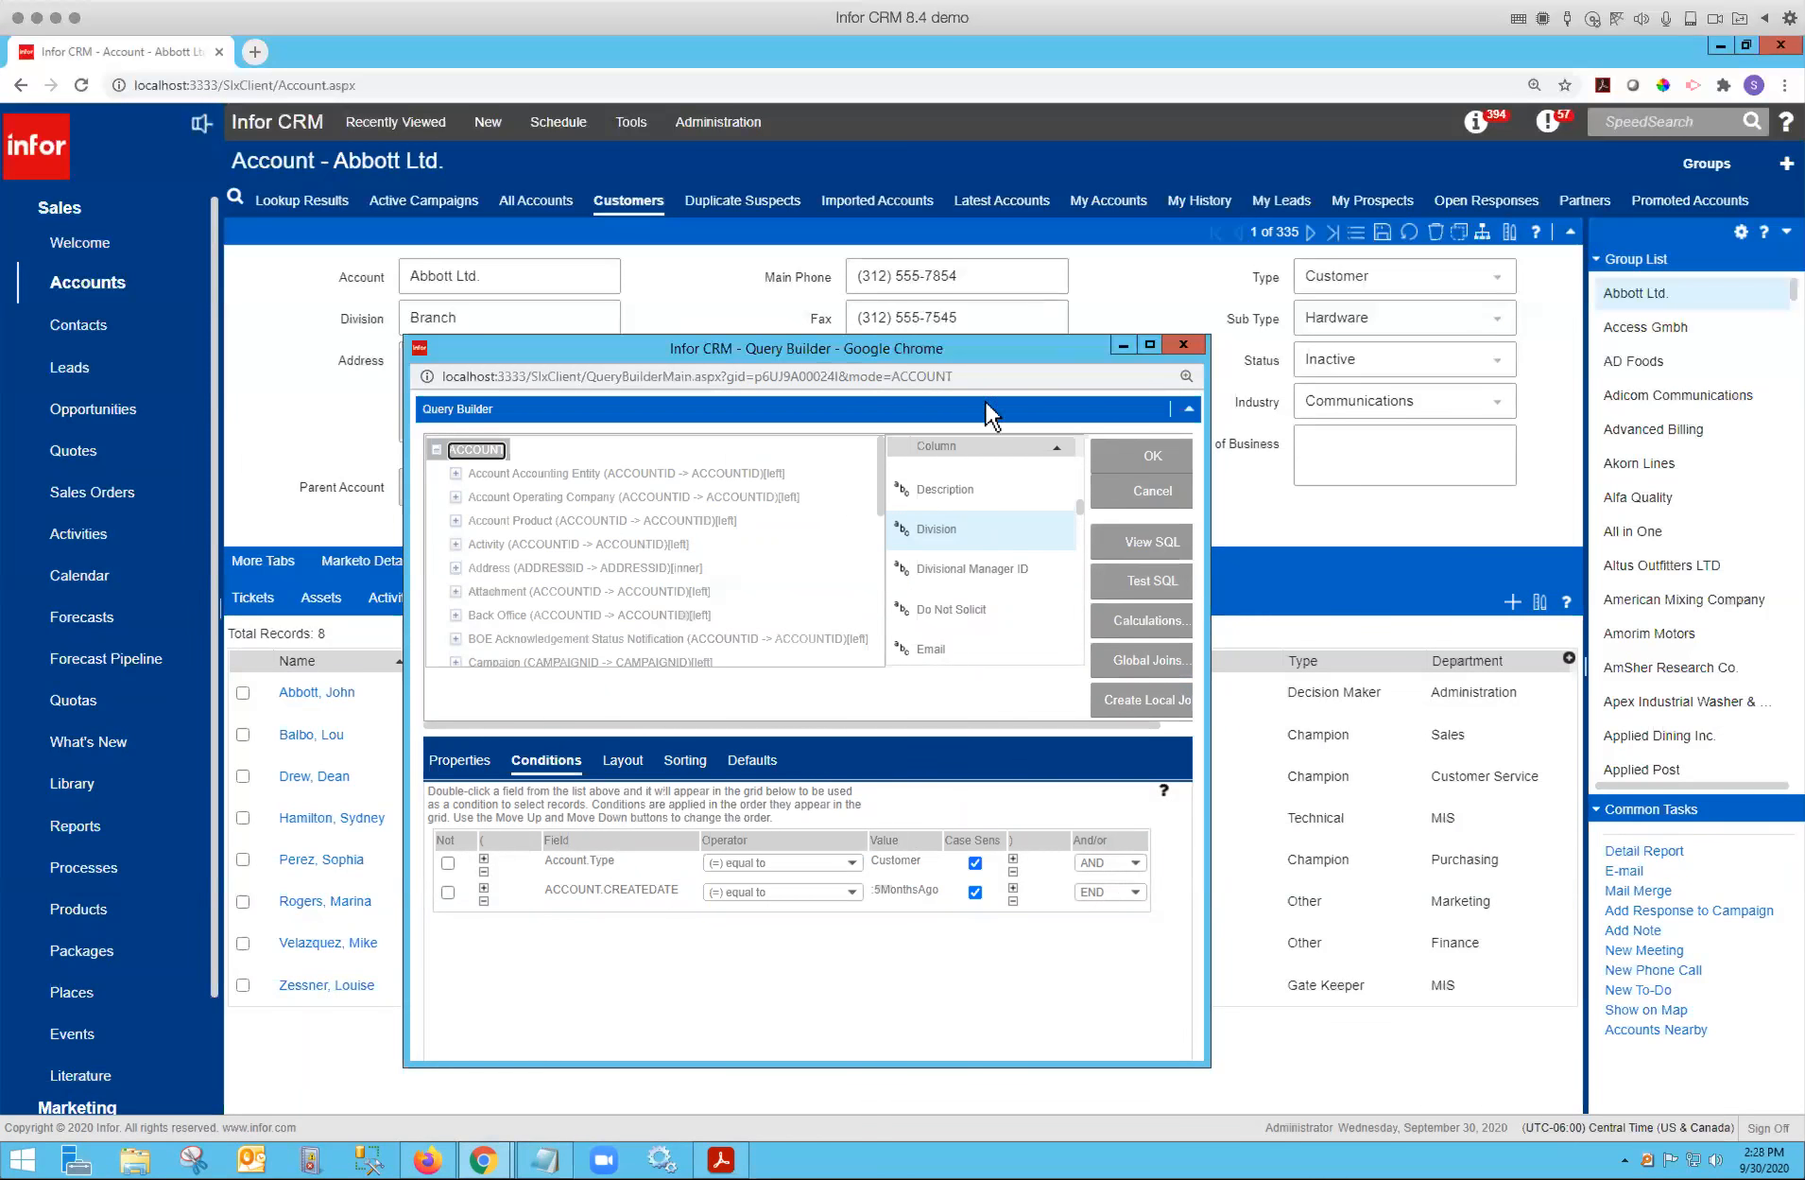
{"action": "left_click", "coordinate": [1183, 344]}
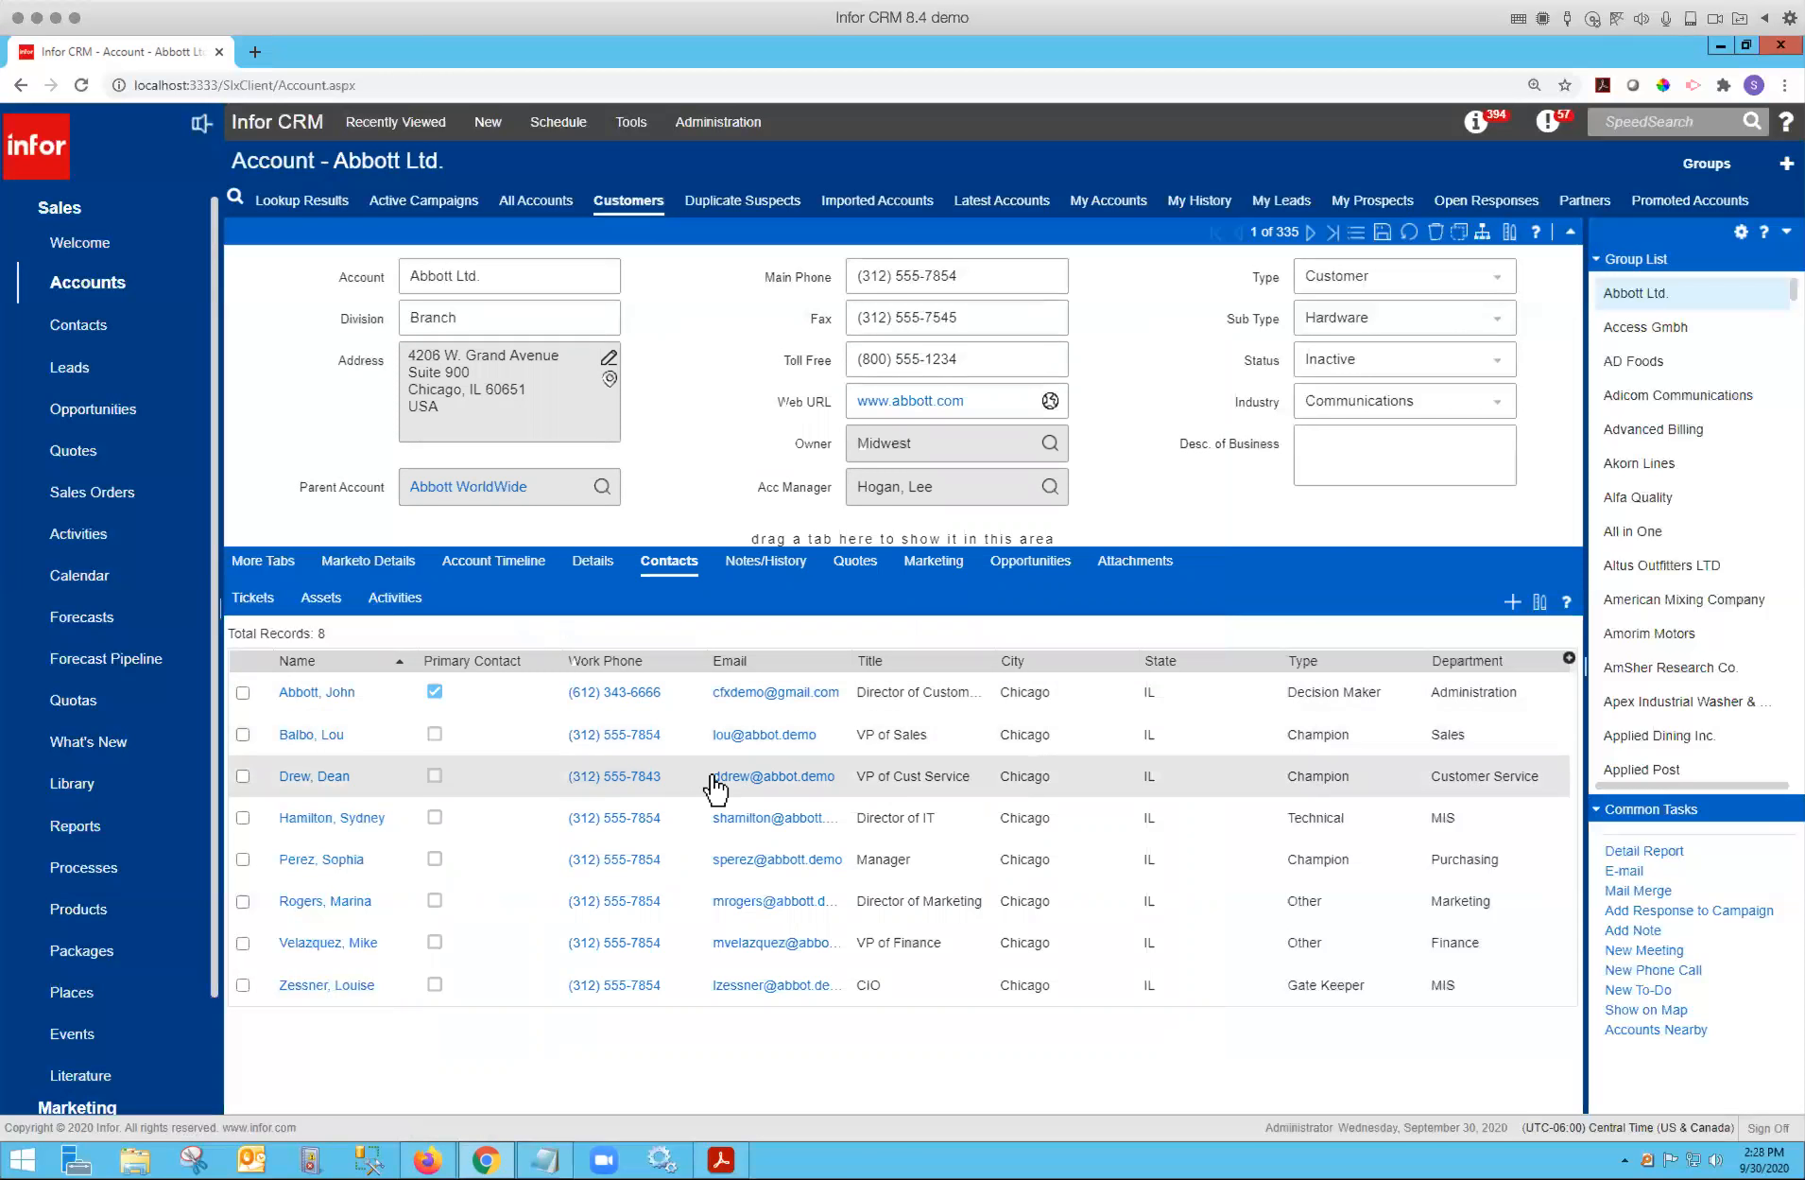
Browse the Sales area's Forecasts, Forecast Pipeline and Quotas pages.
{"action": "left_click", "coordinate": [82, 618]}
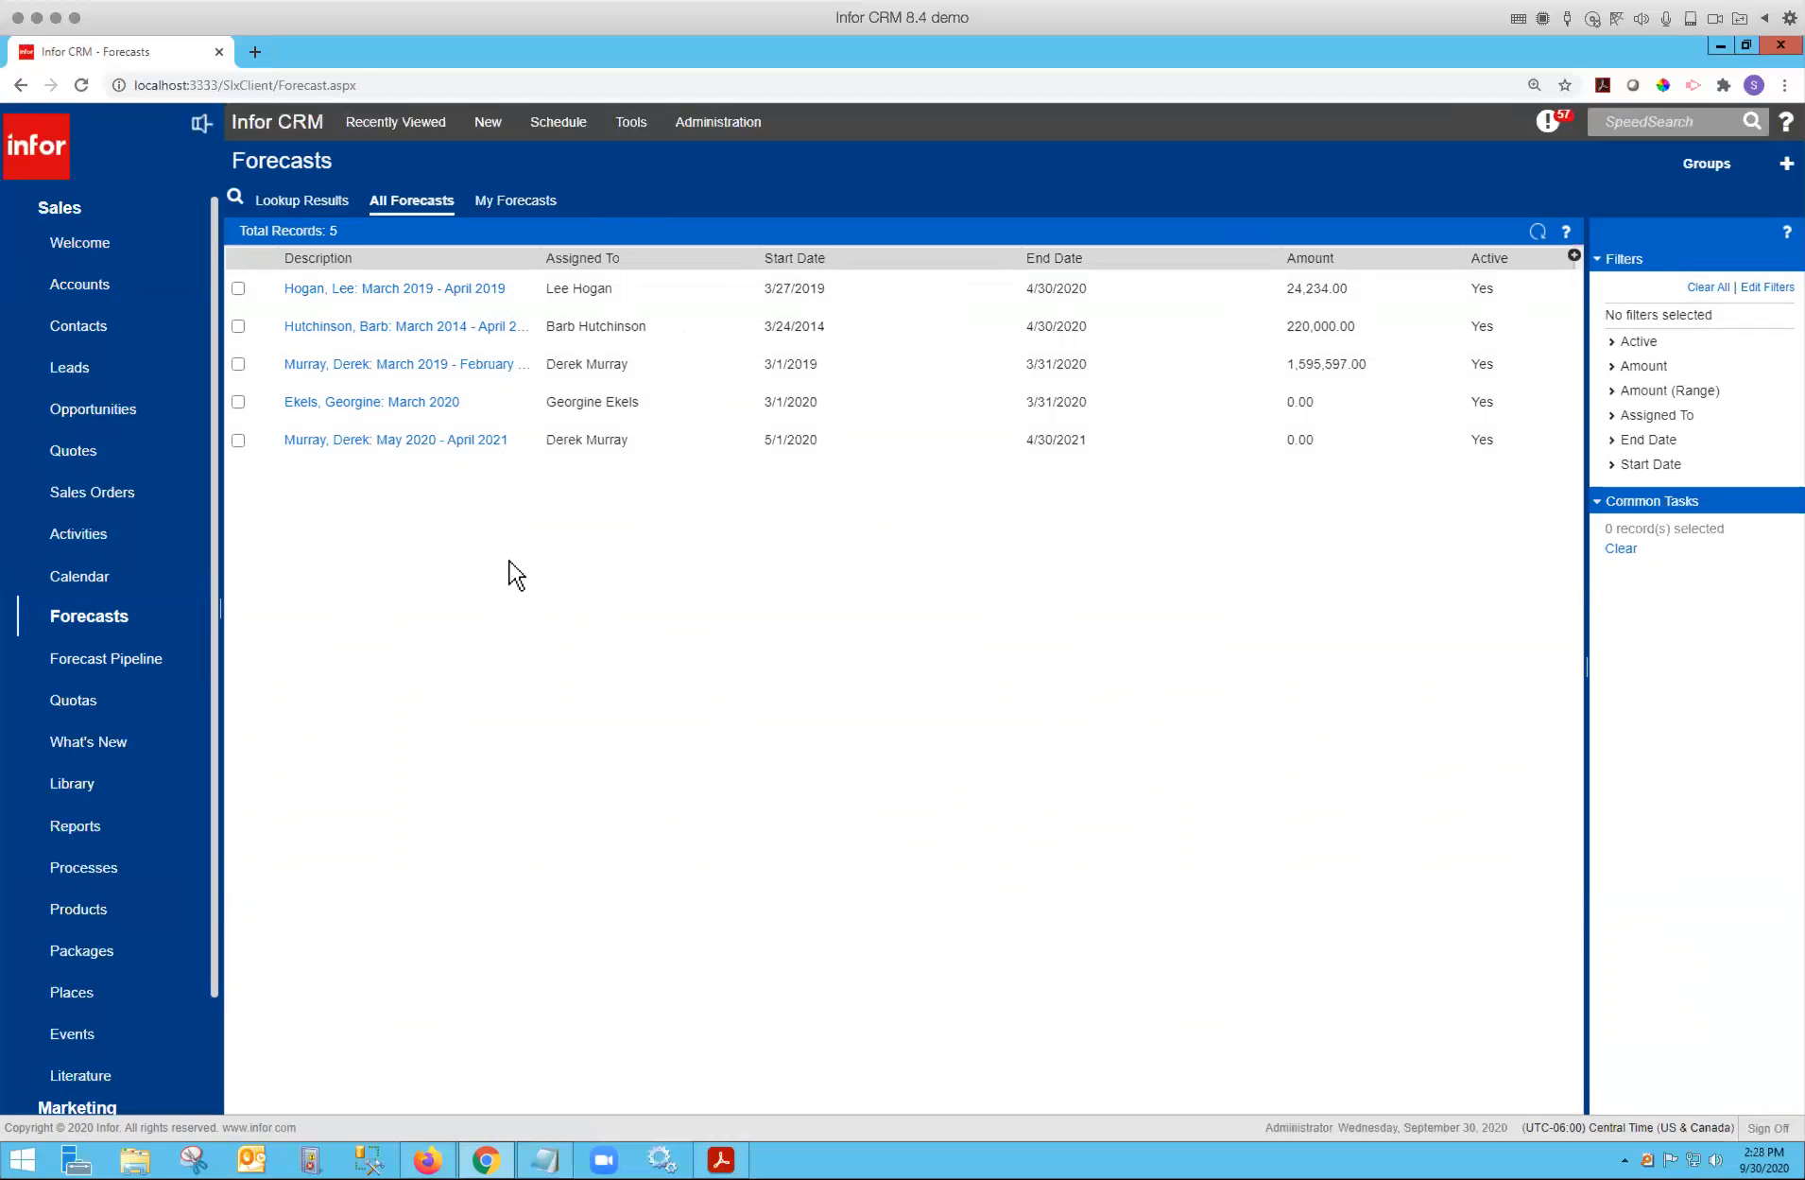
{"action": "left_click", "coordinate": [121, 679]}
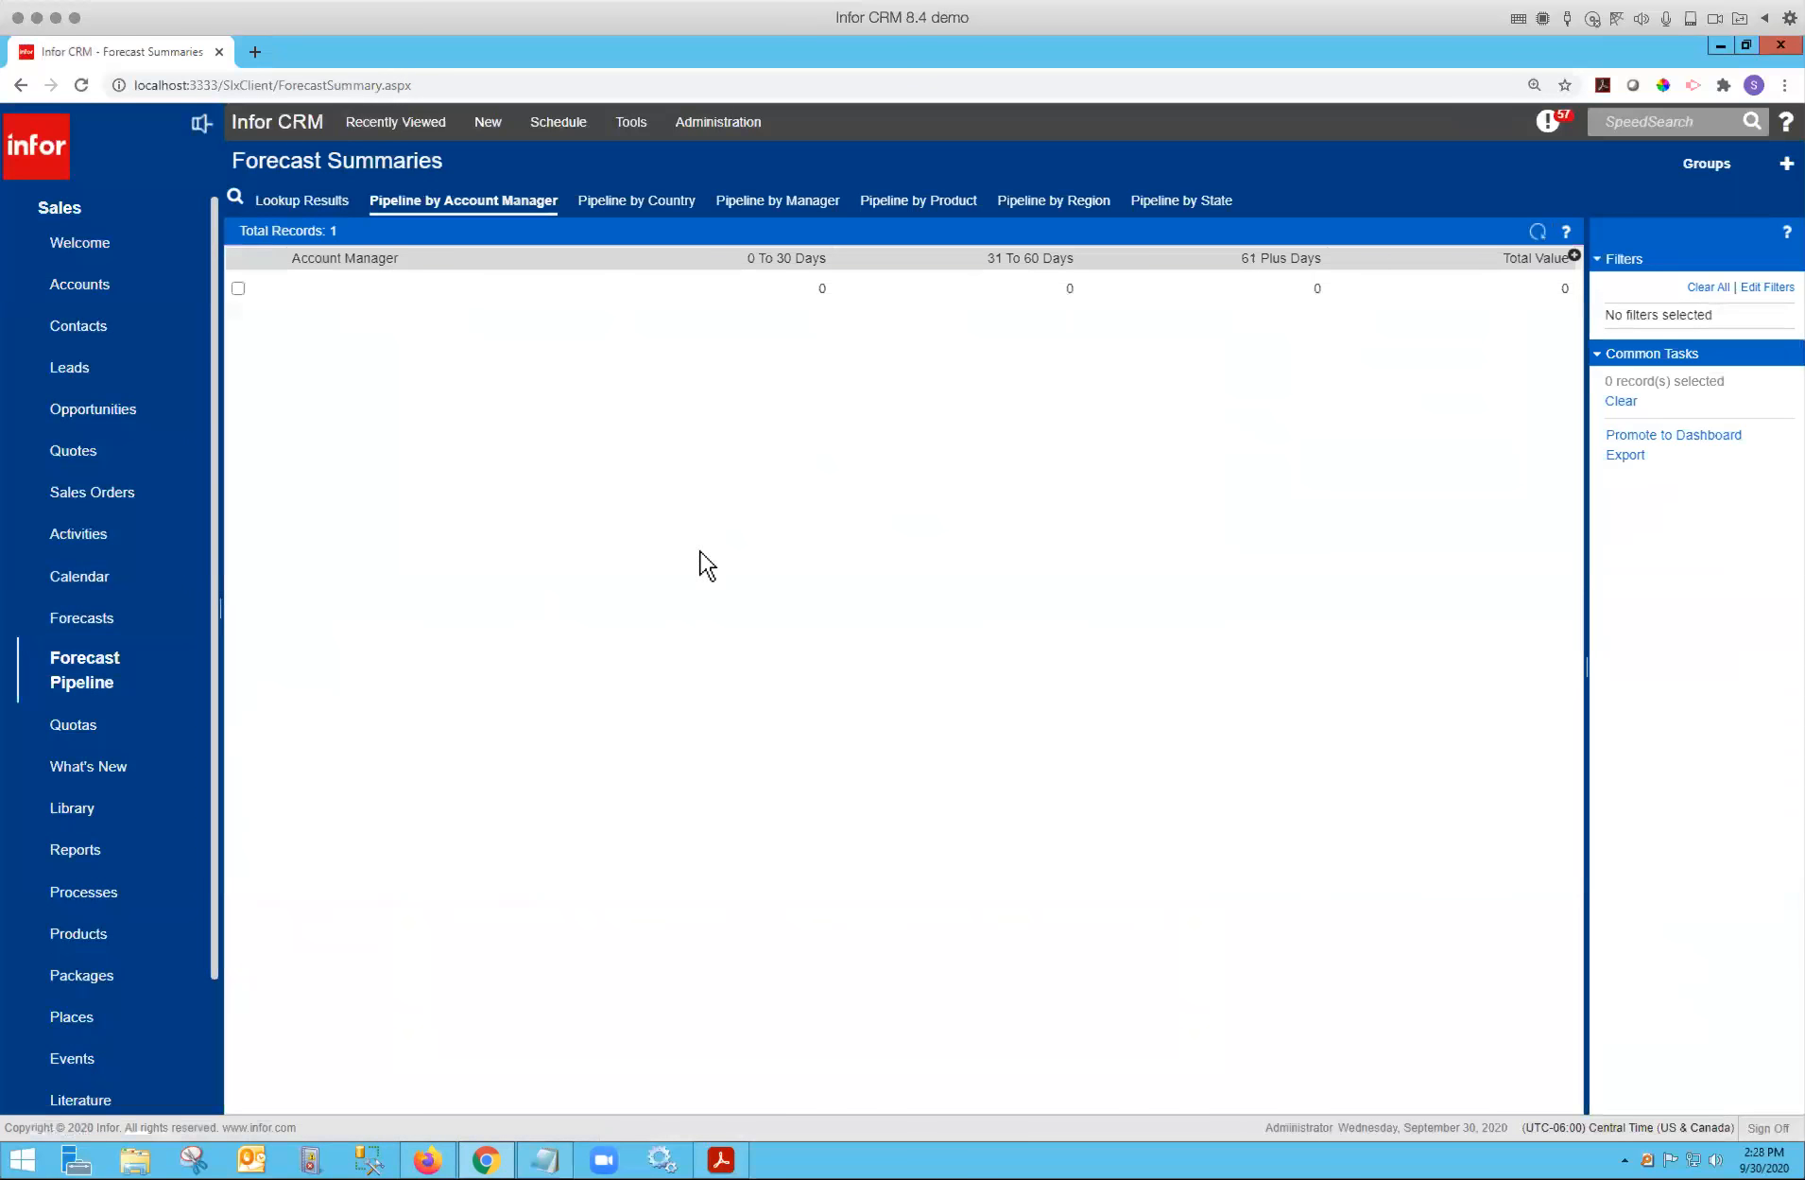
{"action": "left_click", "coordinate": [105, 726]}
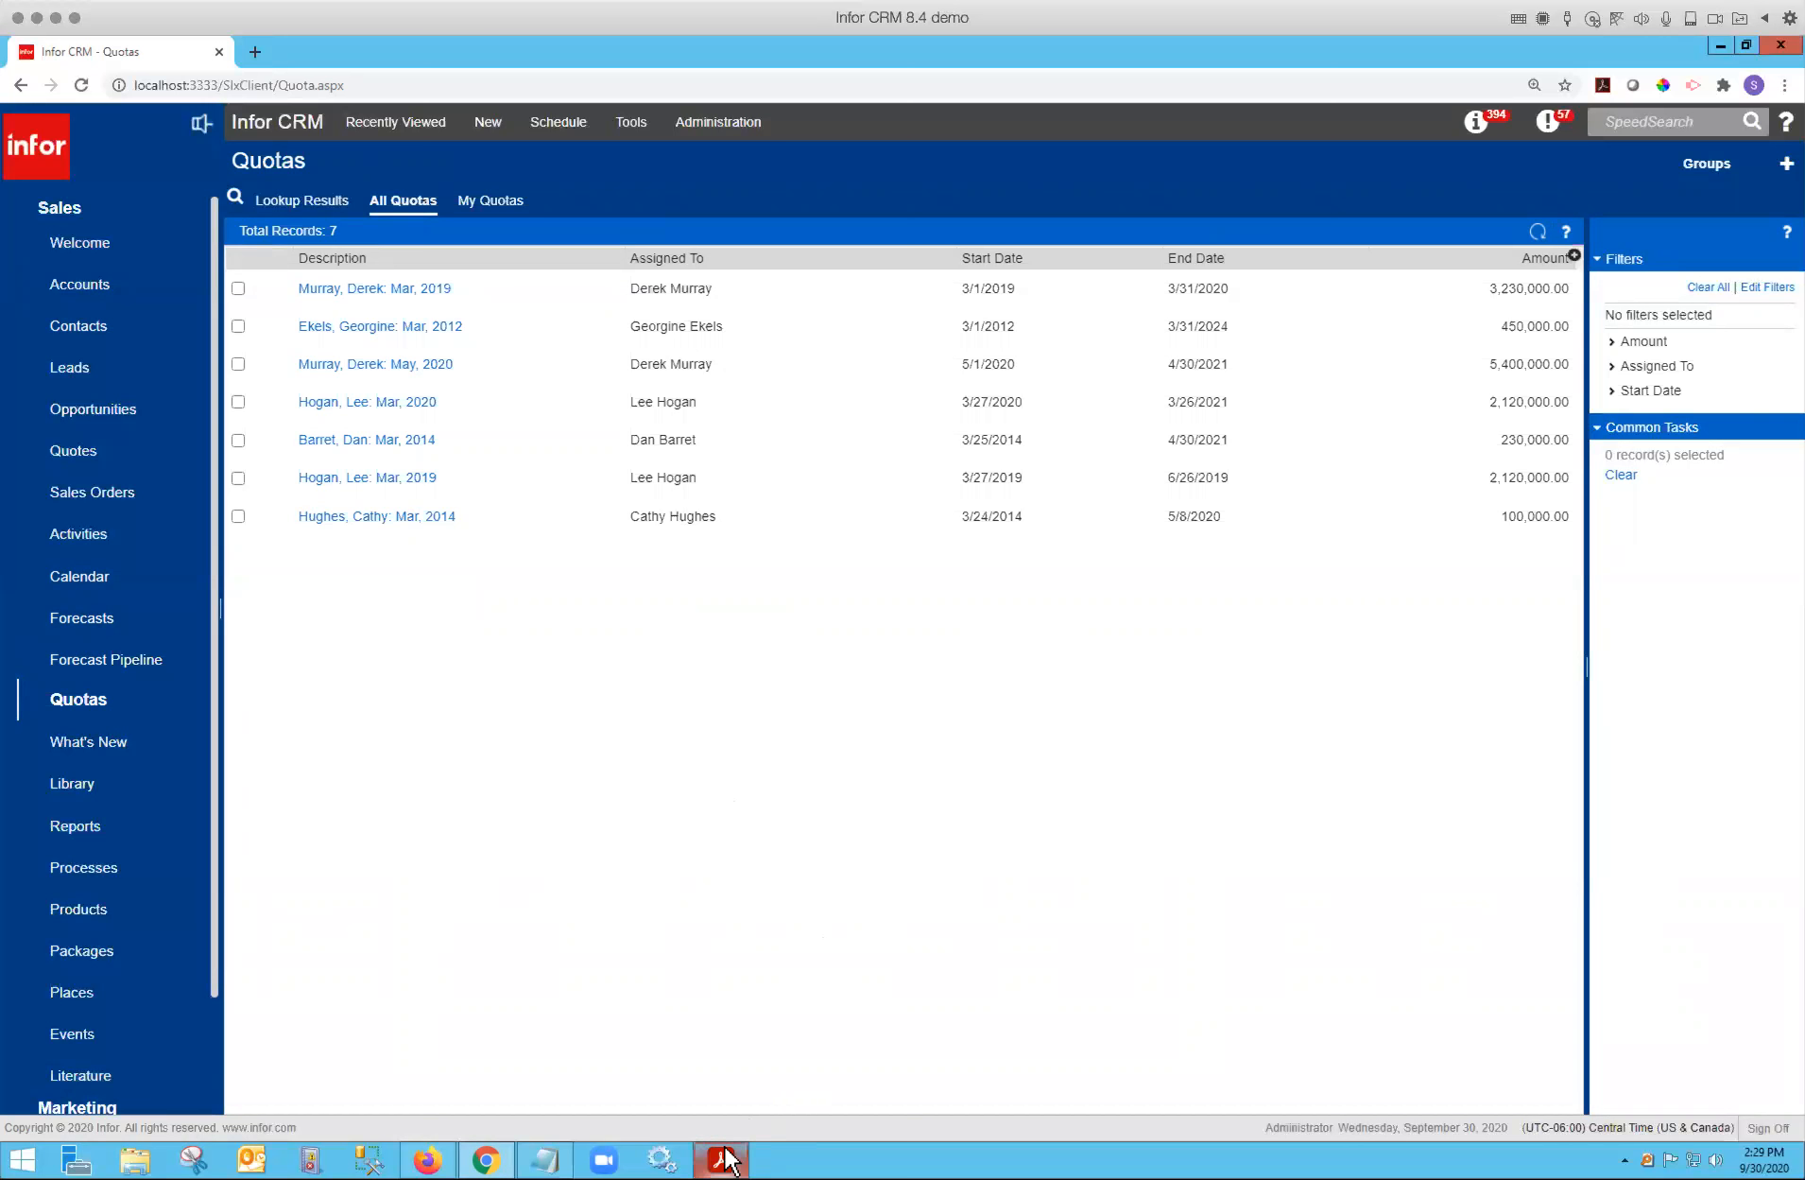
Switch to Adobe Acrobat Reader and page through the Infor CRM roadmap and dashboard slides.
{"action": "mouse_move", "coordinate": [728, 1158]}
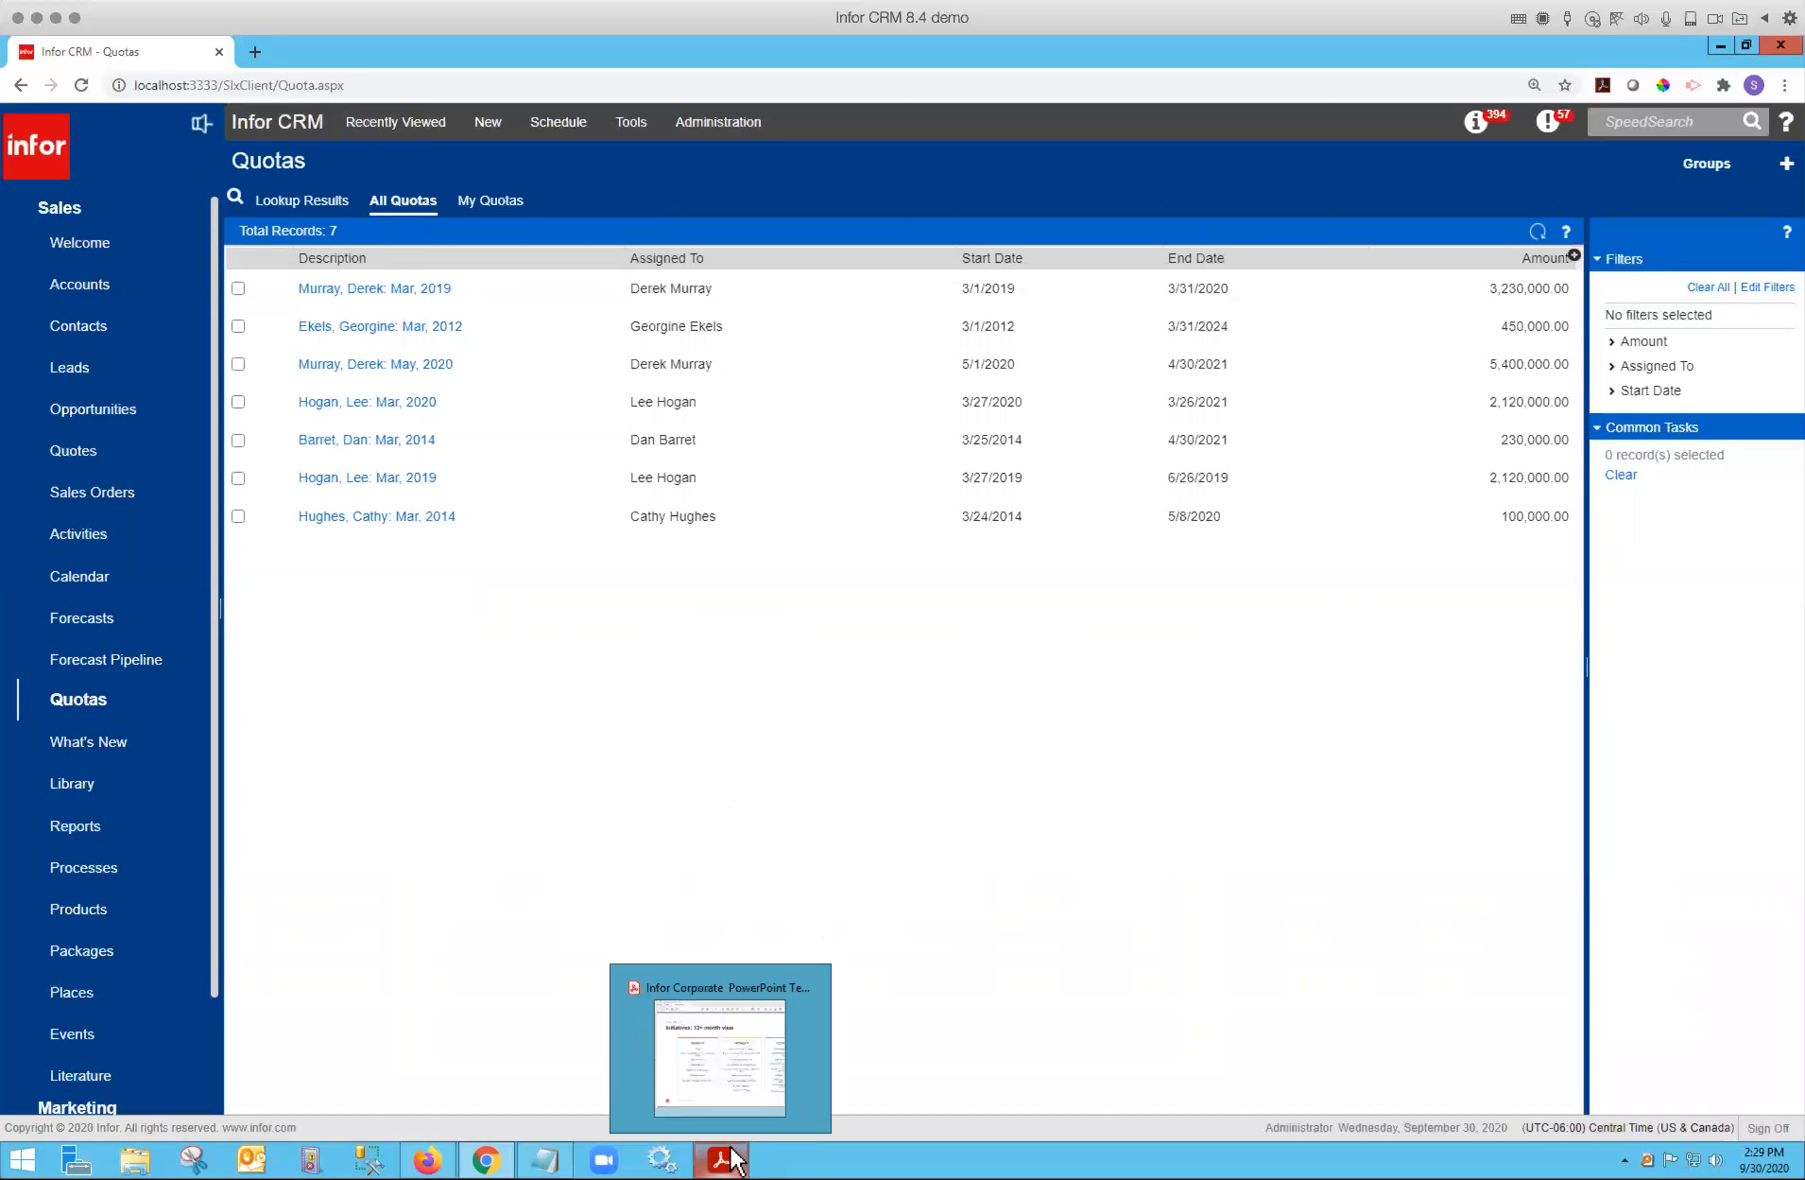
{"action": "left_click", "coordinate": [732, 1158]}
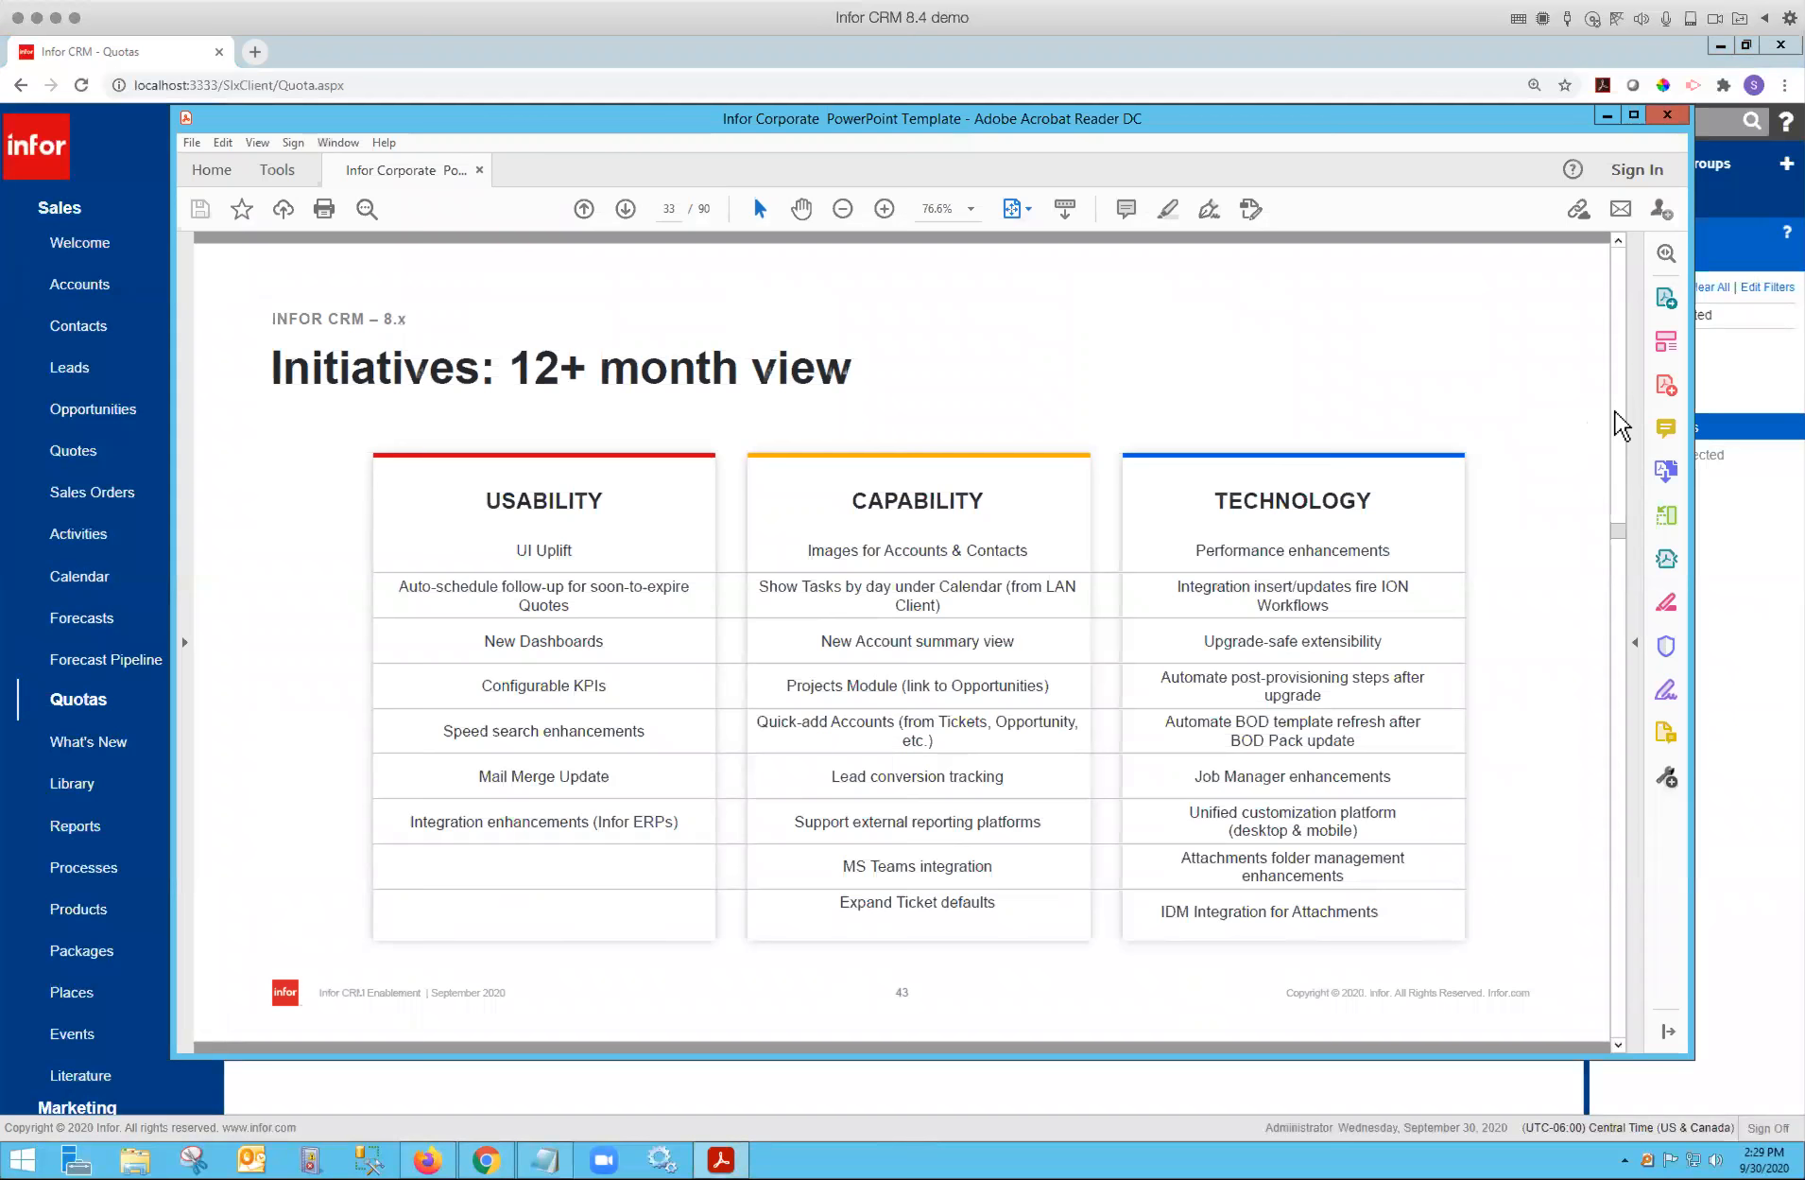
{"action": "scroll", "coordinate": [1615, 412], "scroll_direction": "down", "scroll_amount": 1}
{"action": "scroll", "coordinate": [1615, 412], "scroll_direction": "up", "scroll_amount": 1}
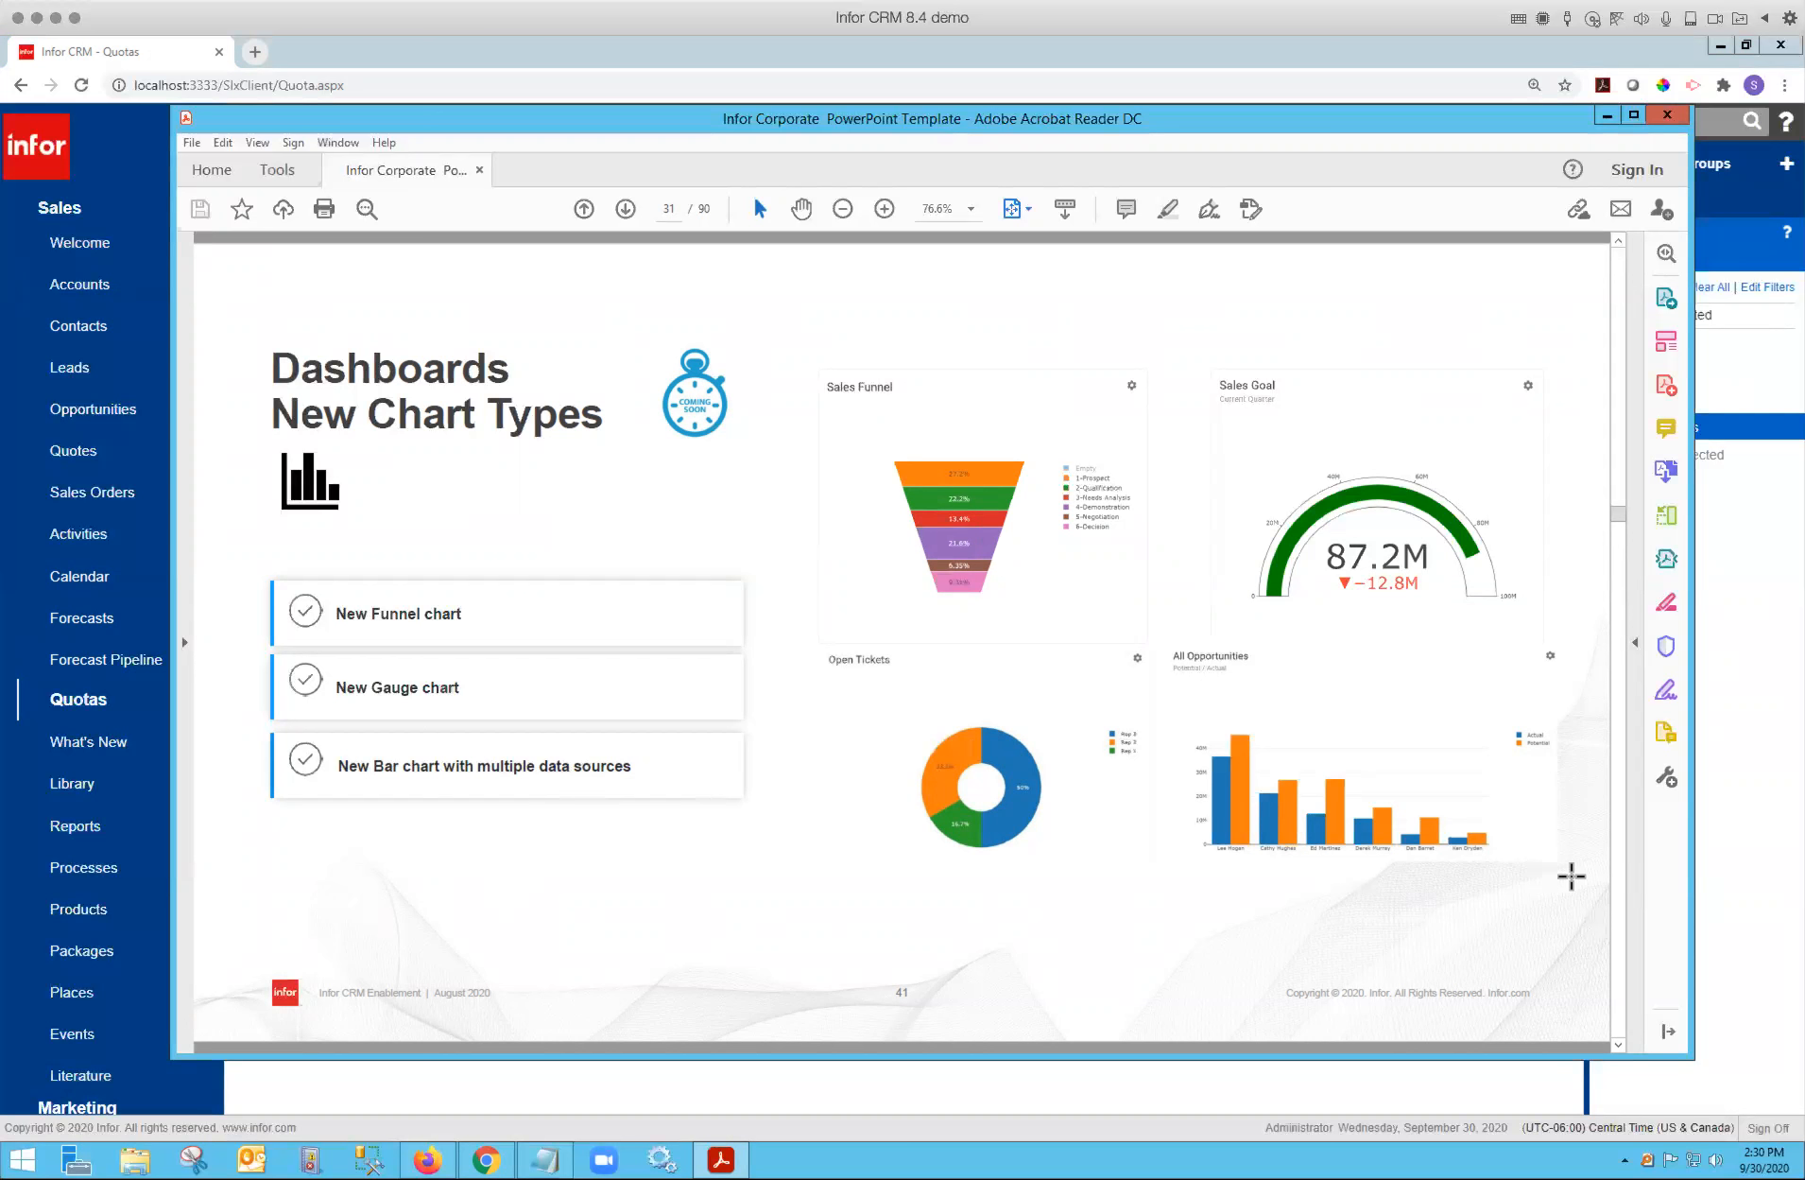
{"action": "scroll", "coordinate": [1612, 893], "scroll_direction": "down", "scroll_amount": 2}
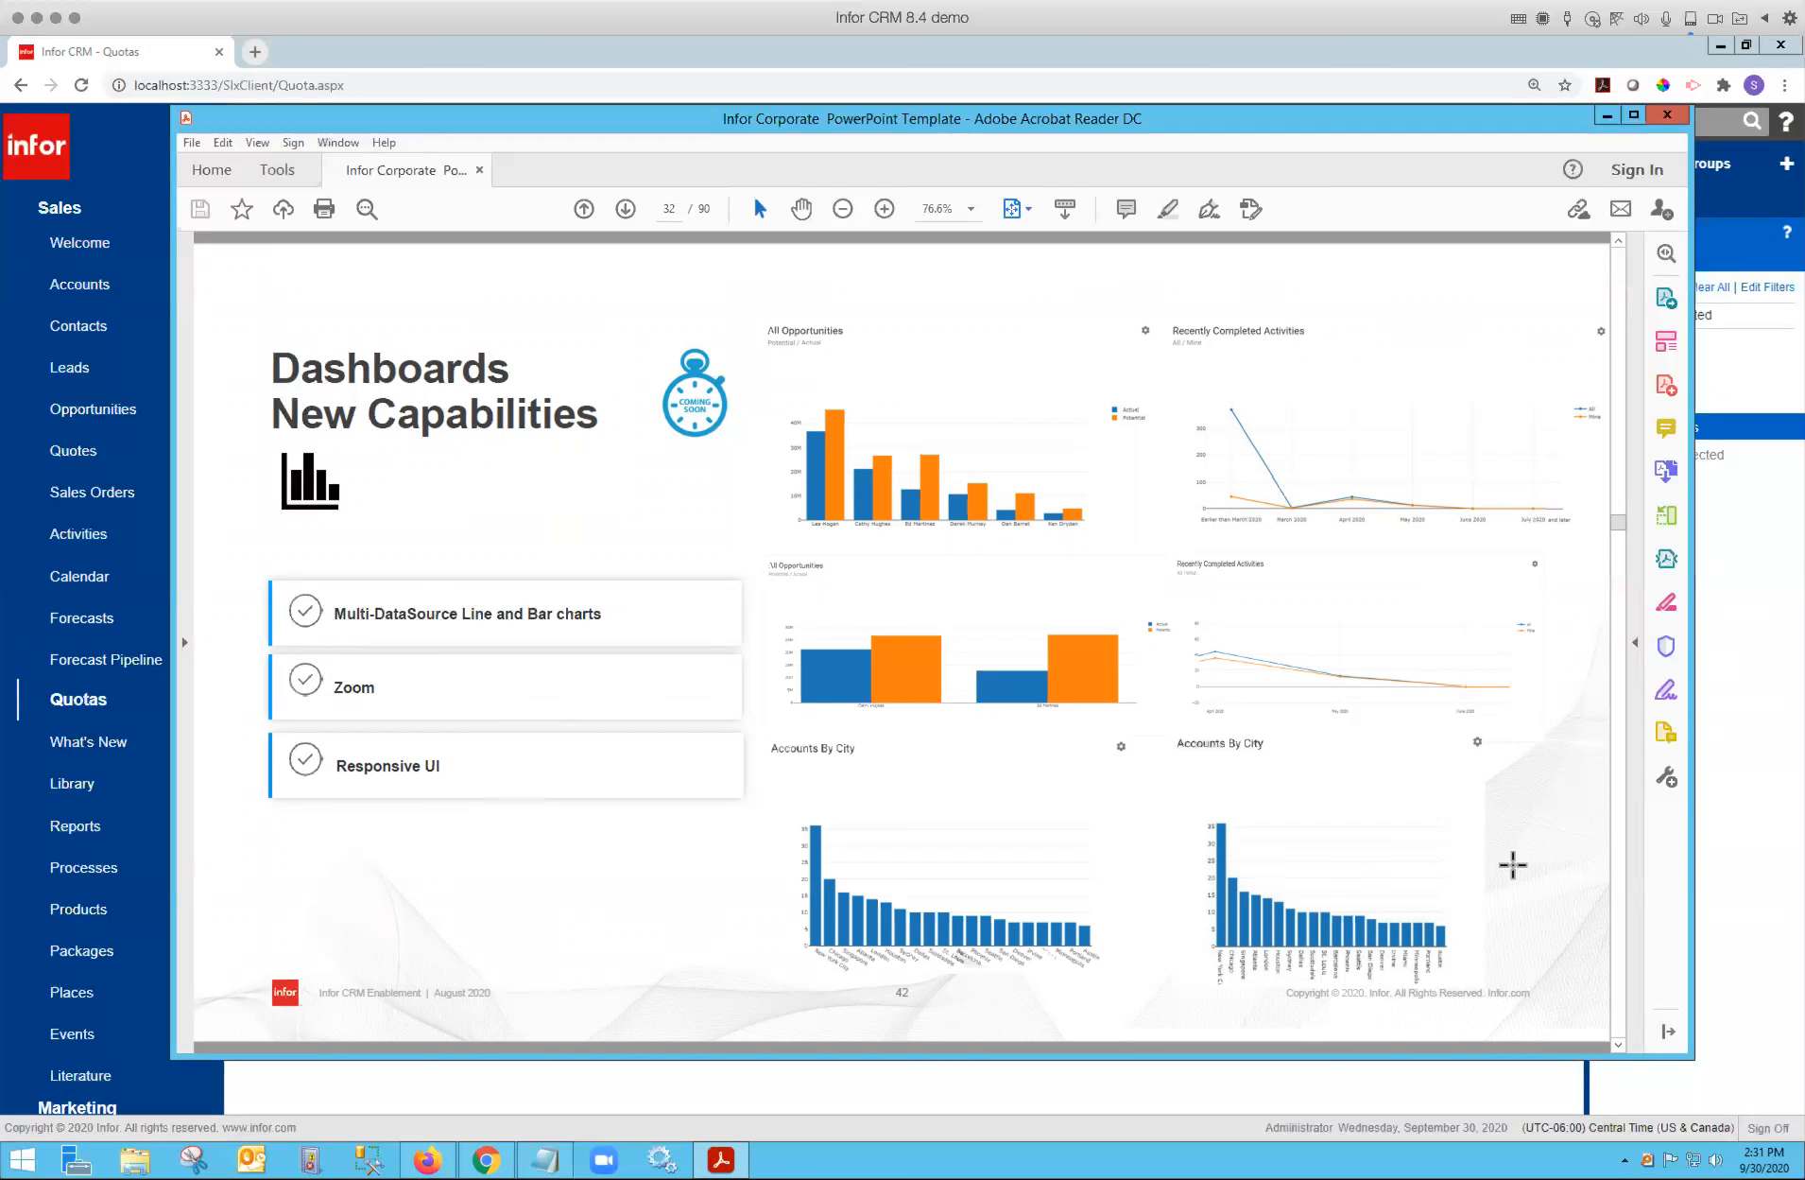
{"action": "scroll", "coordinate": [1619, 907], "scroll_direction": "down", "scroll_amount": 1}
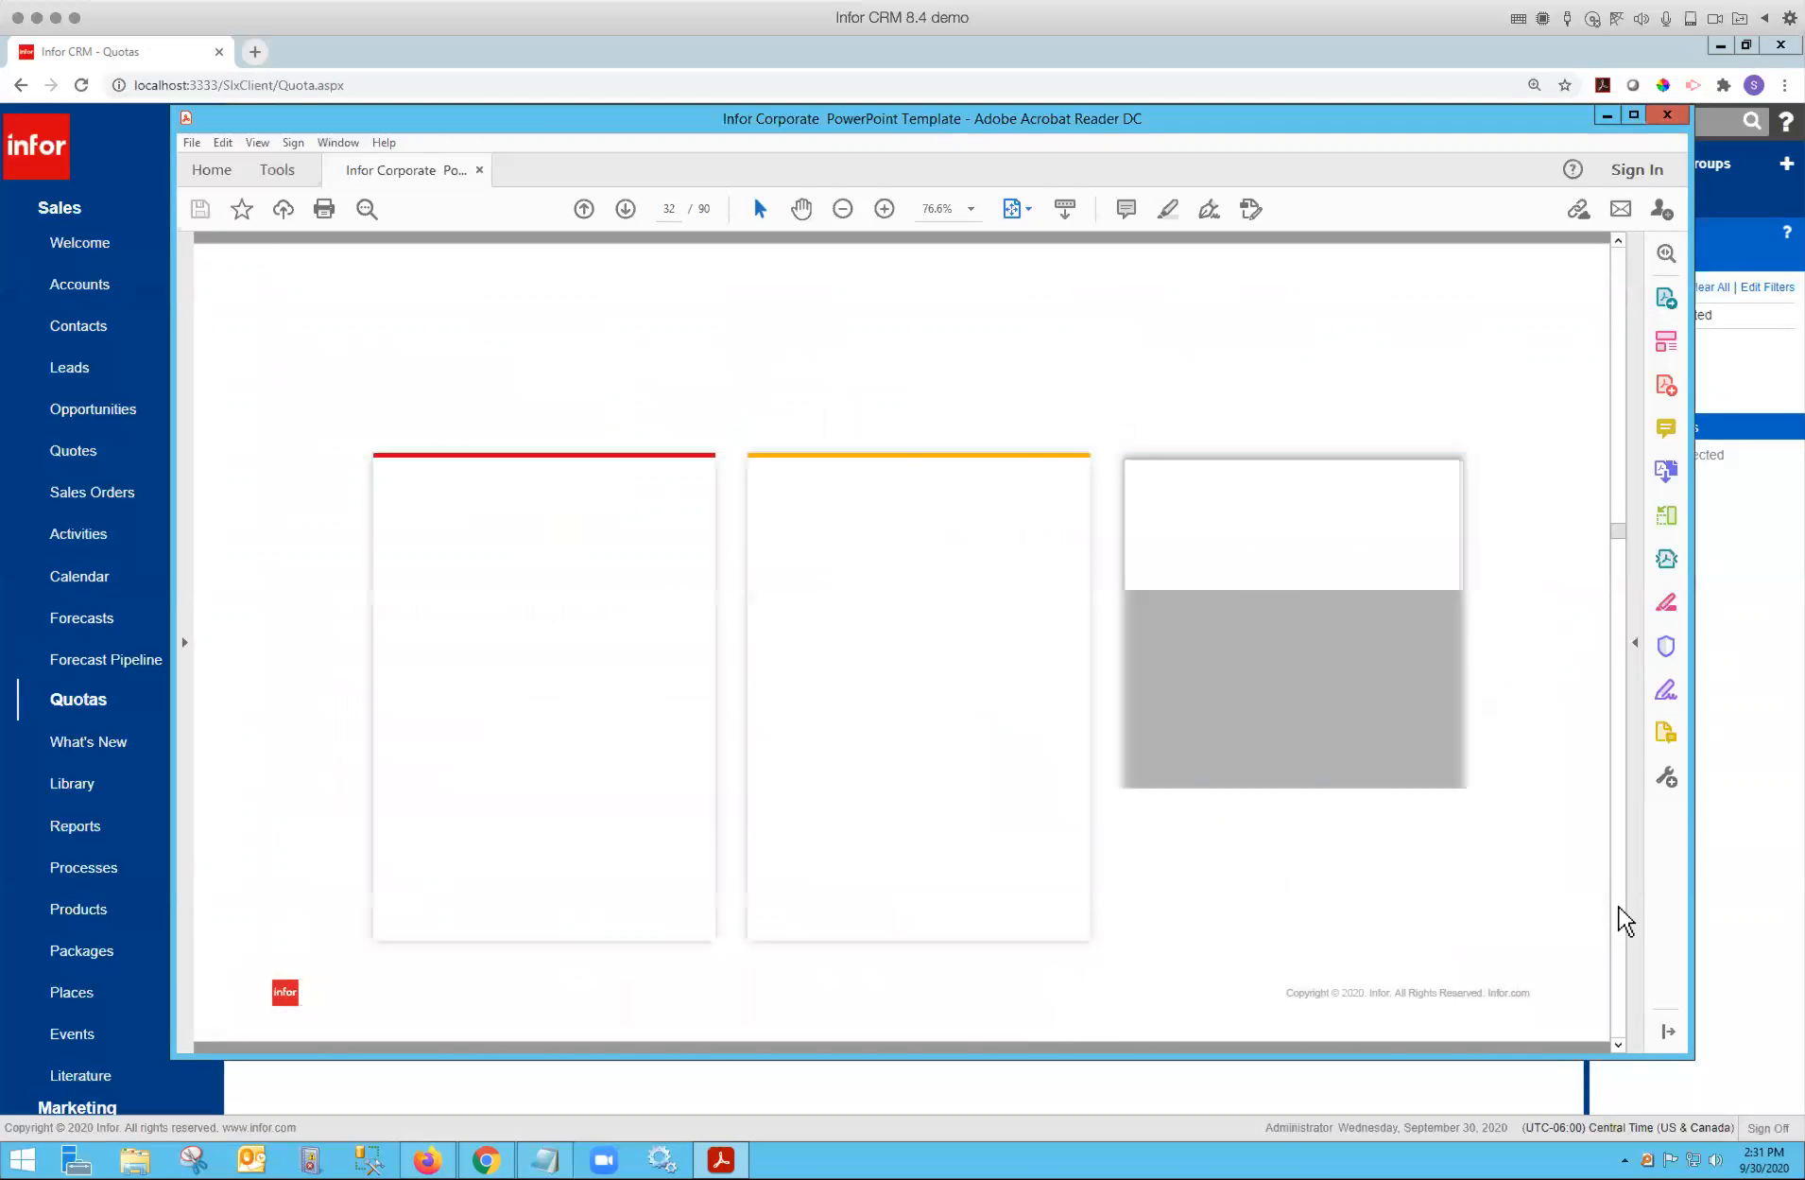